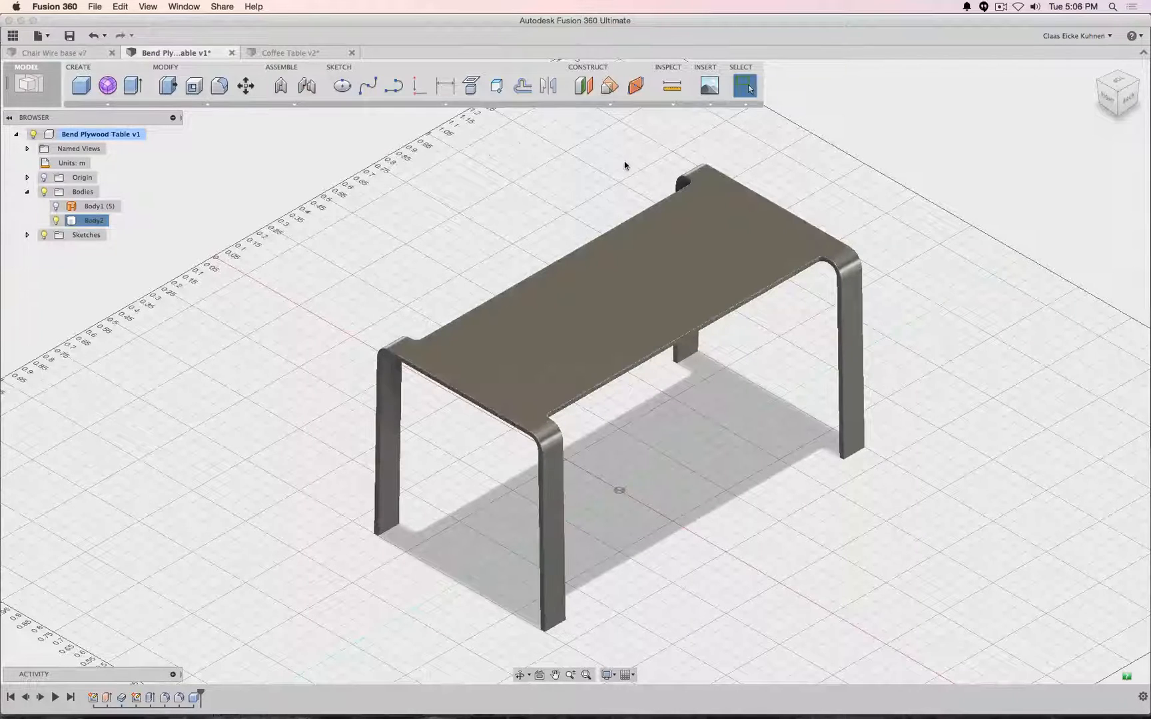
left_click(624, 165)
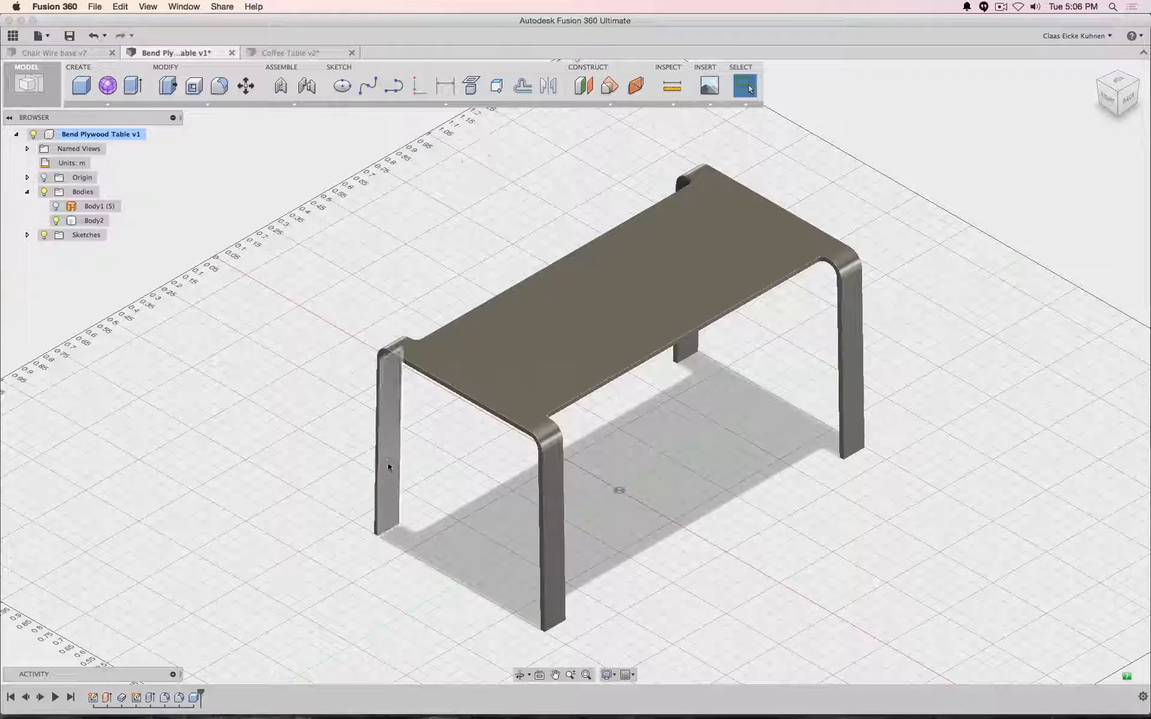
left_click(489, 377)
left_click(516, 443)
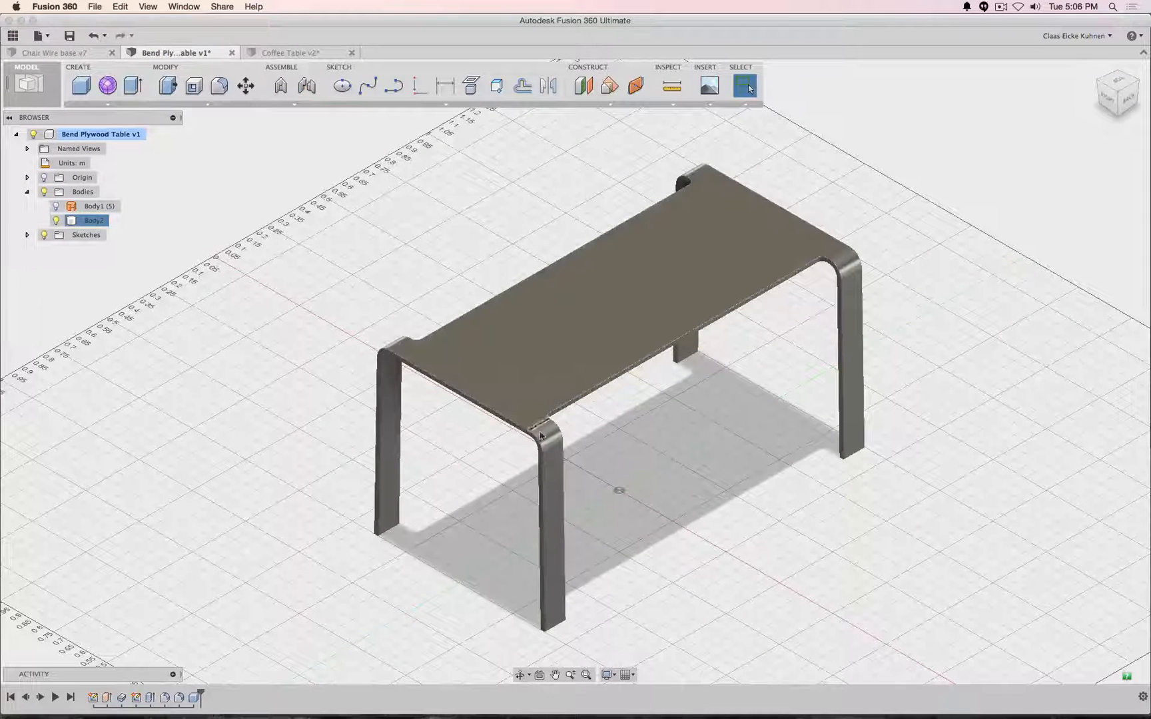
Switch to Blender, import Bent Table.stl from the Desktop and scale the imported table down.
key("super+Tab")
key("super+Tab")
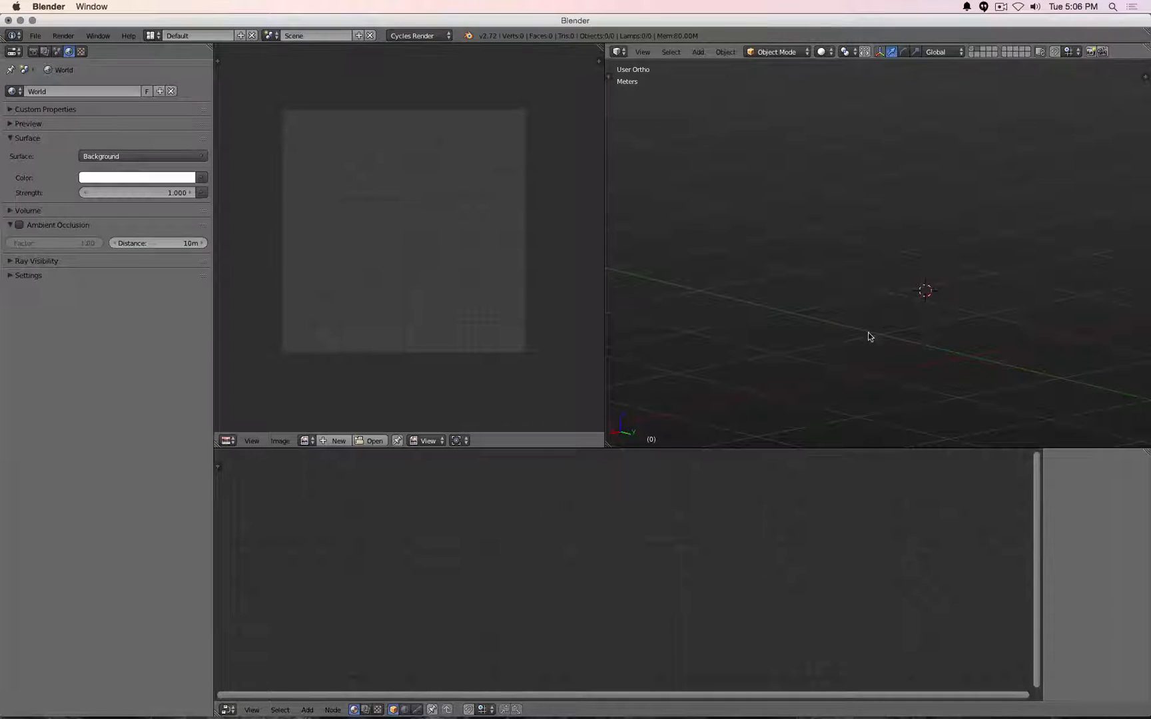
key("space")
key("Return")
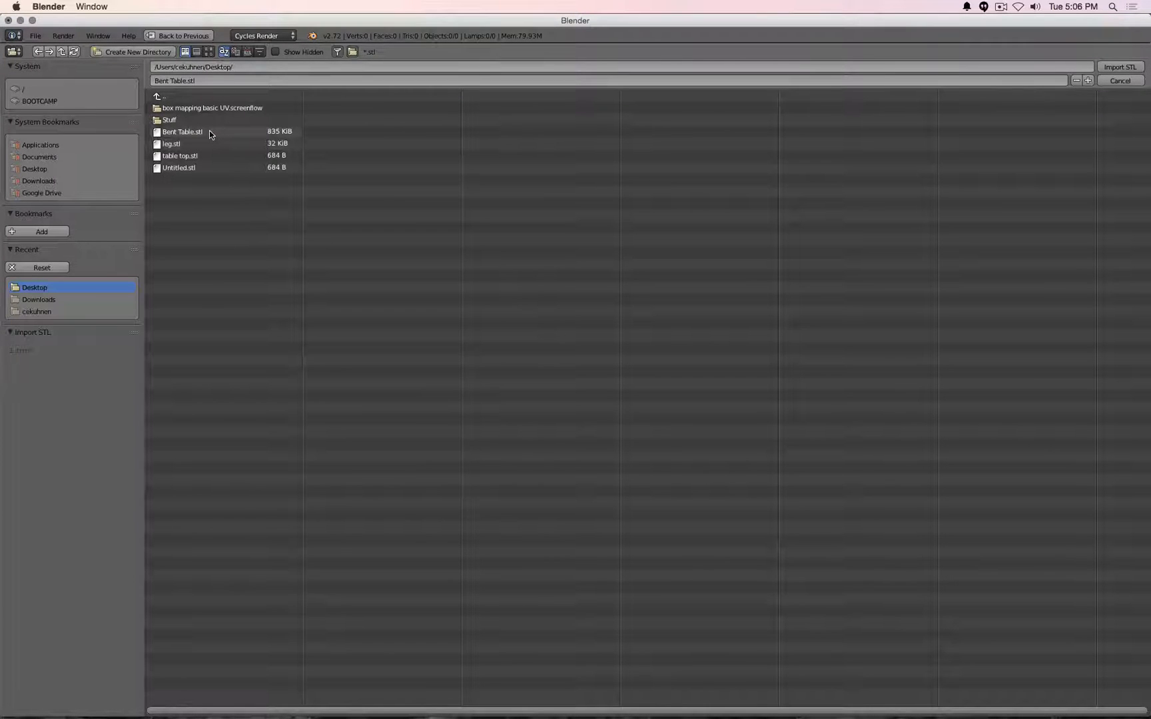
left_click(251, 130)
left_click(1110, 67)
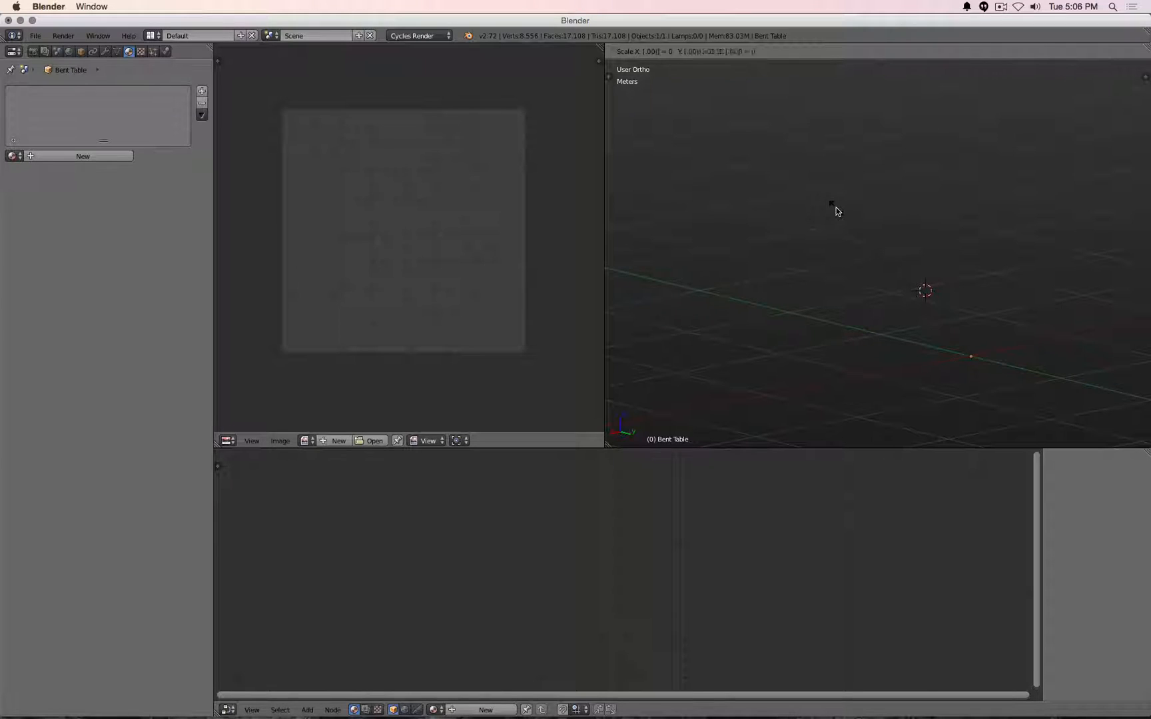
scroll(913, 241, "up", 6)
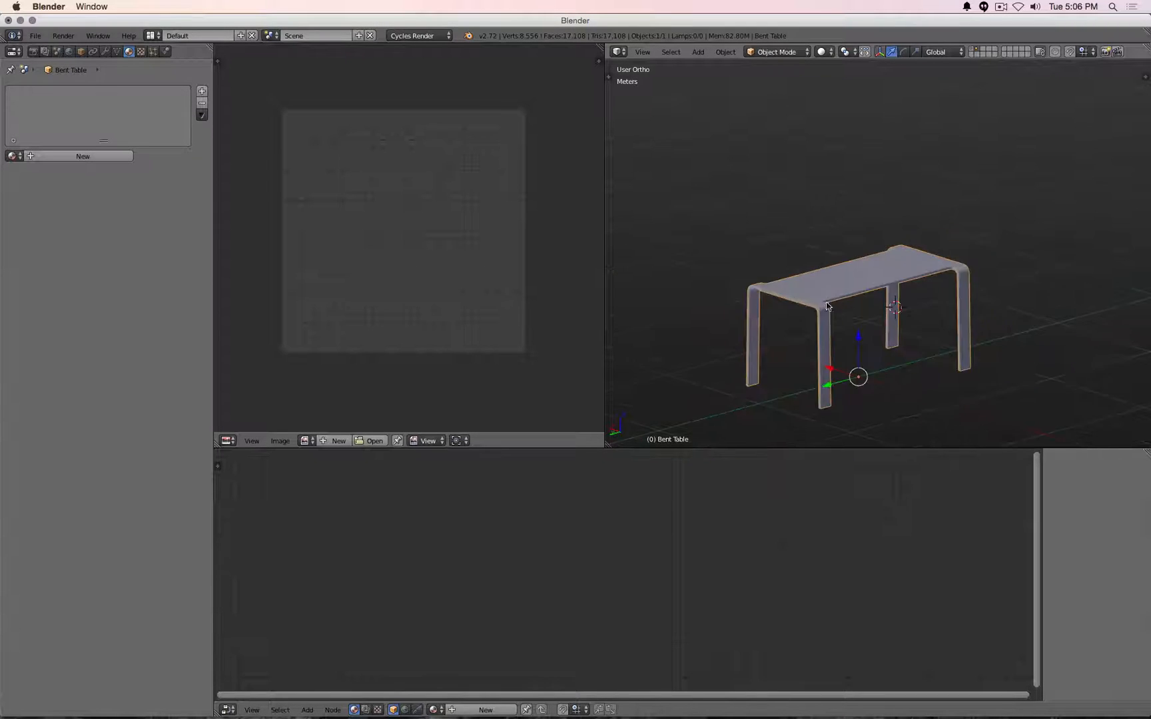
key("Home")
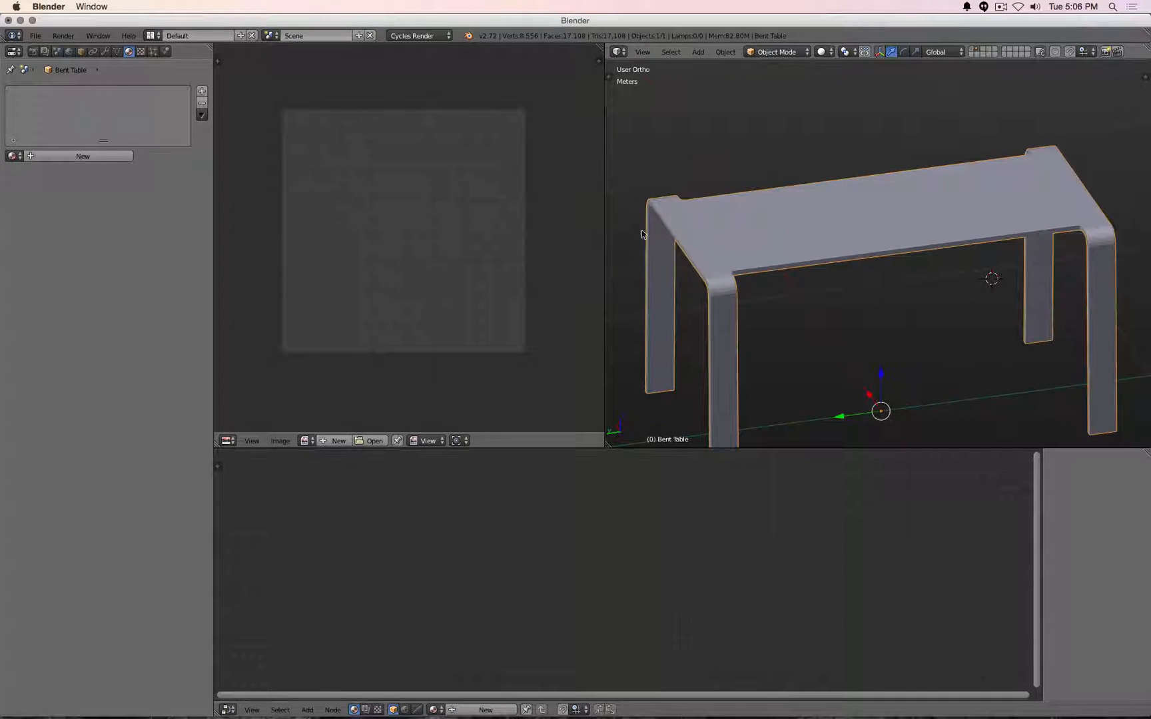
Shade the table smooth and give it an Edge Split modifier.
key("t")
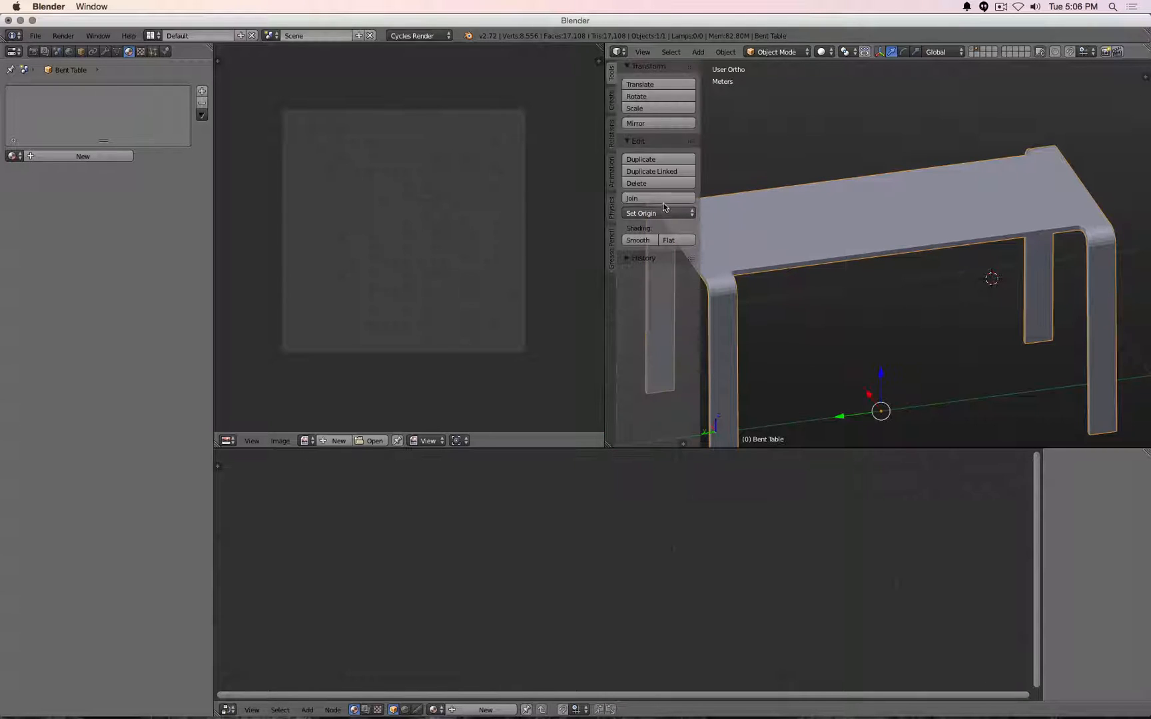
left_click(642, 240)
key("t")
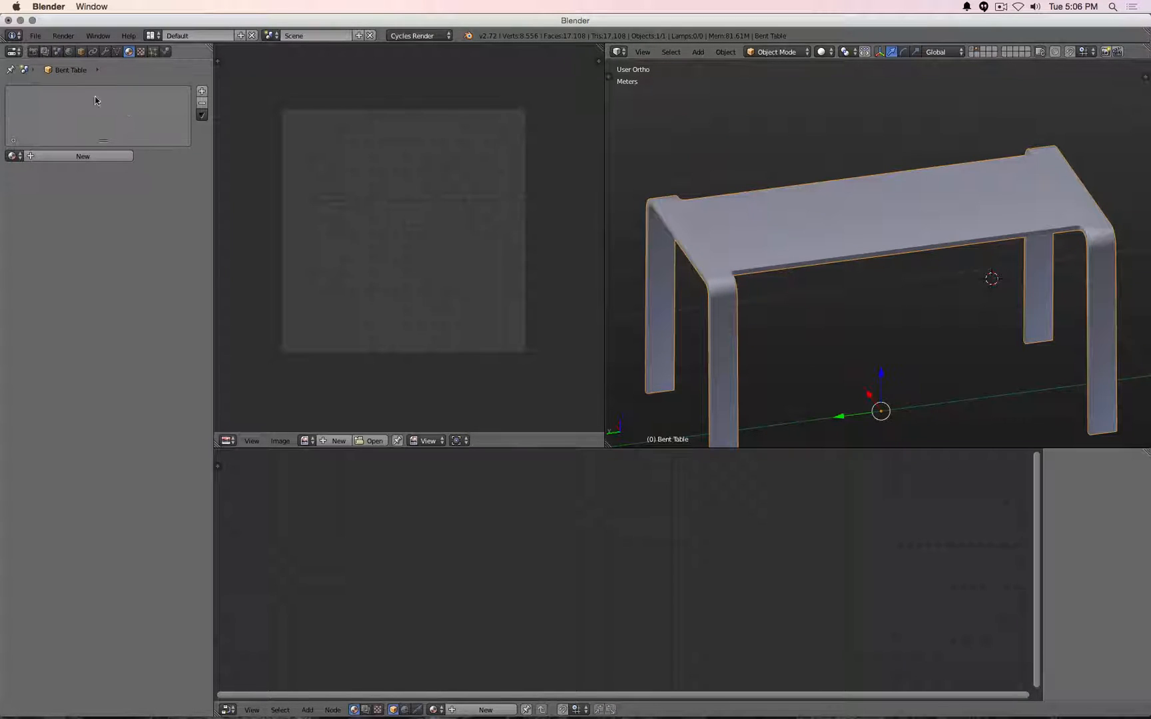
left_click(103, 51)
left_click(104, 91)
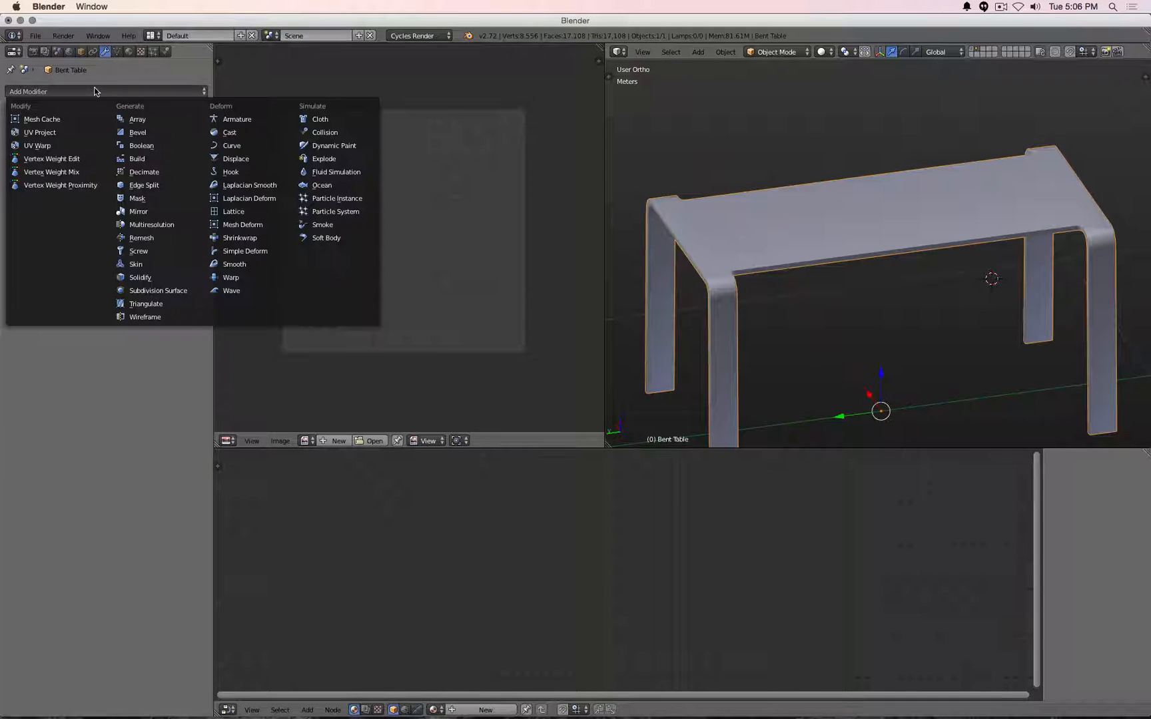
left_click(159, 186)
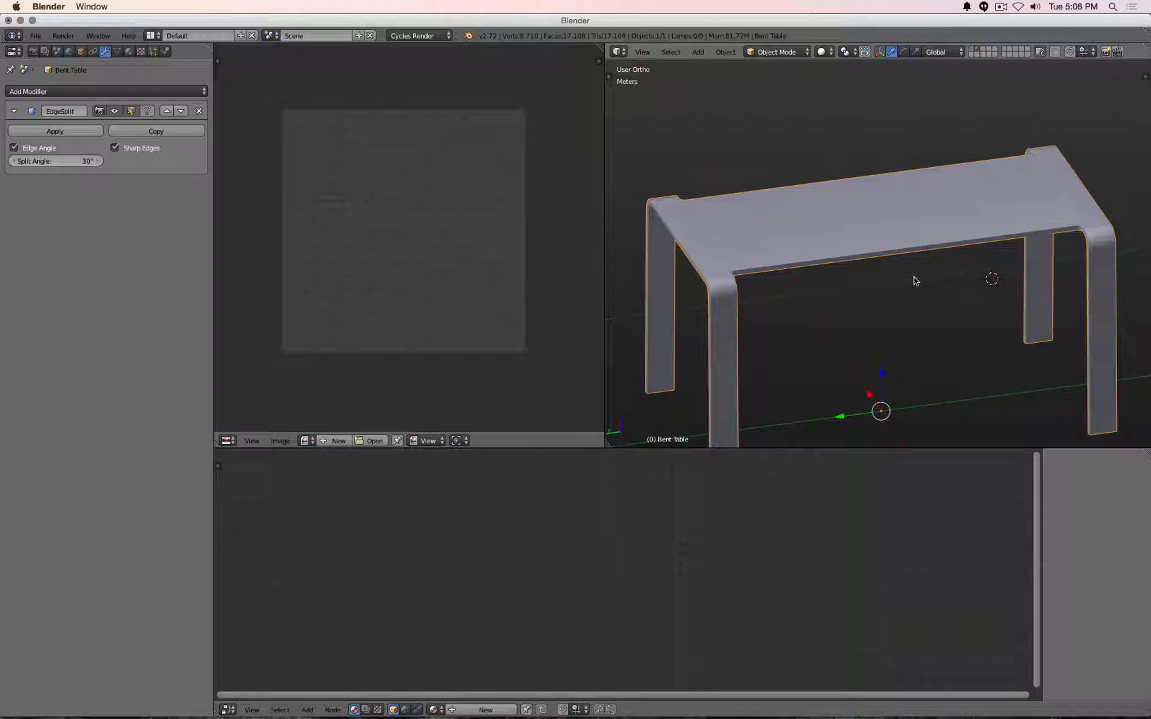
In Edit Mode, box-select the faces at the floor ends of all four legs in a maximized front wireframe view.
key("z")
key("KP_1")
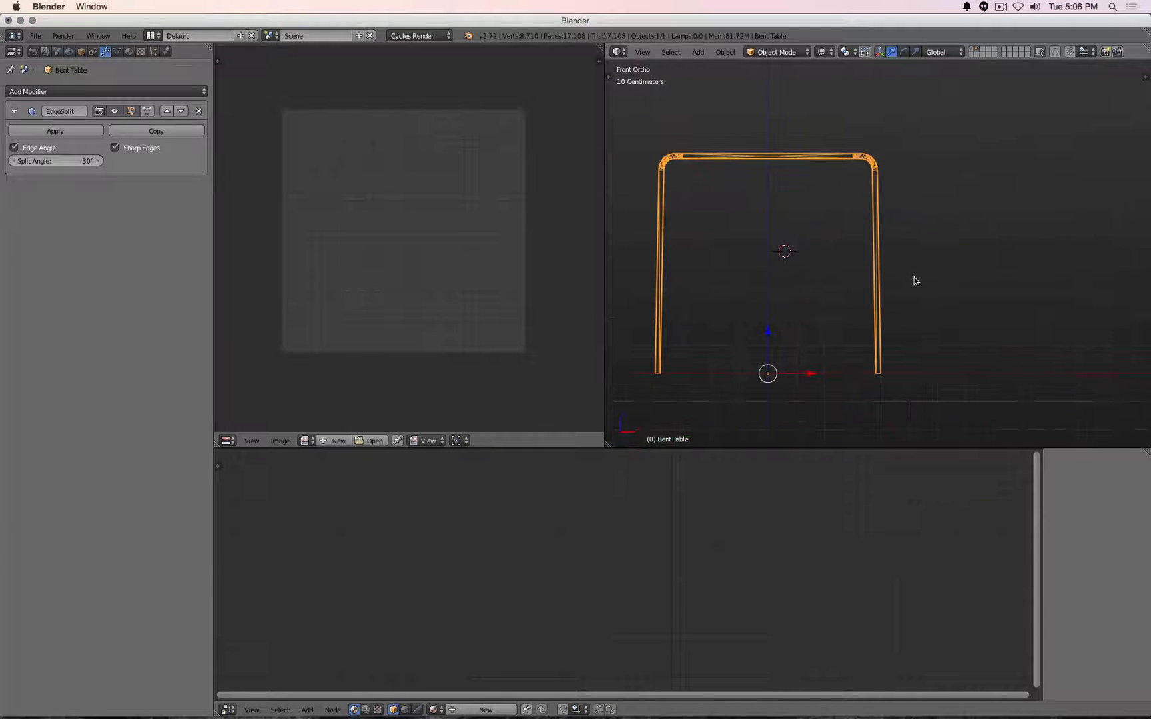
key("Tab")
key("shift+space")
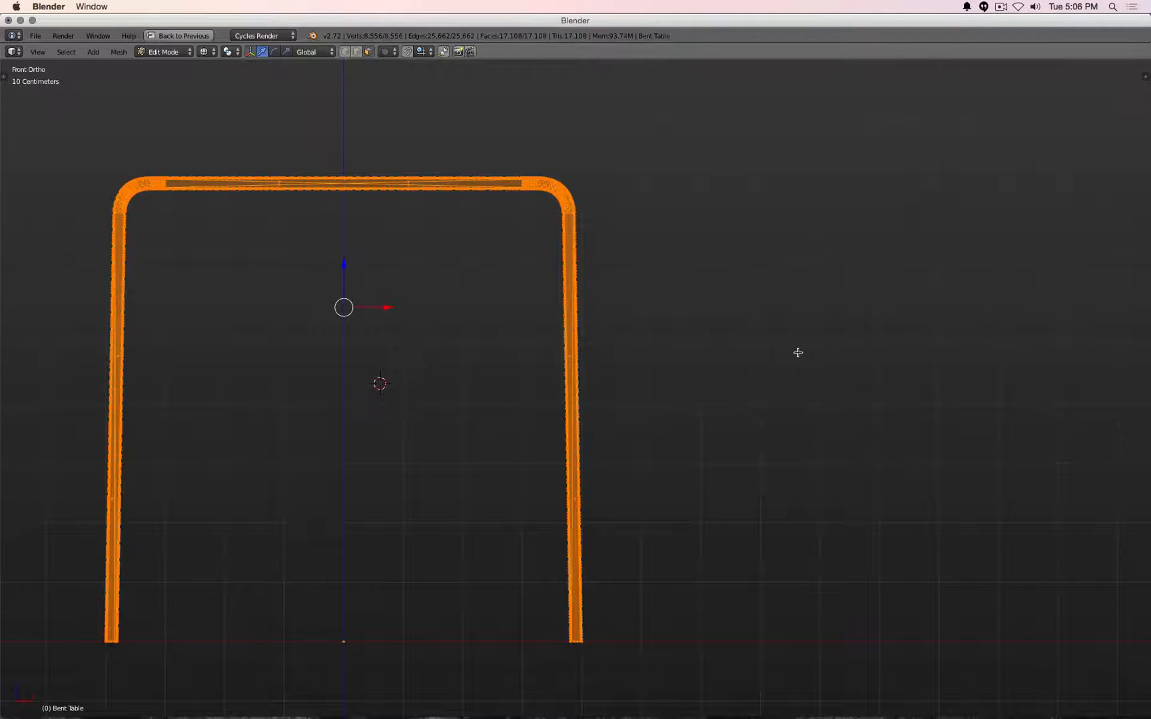
middle_click_drag(421, 609, 525, 457, "shift")
scroll(524, 457, "up", 2)
key("a")
key("b")
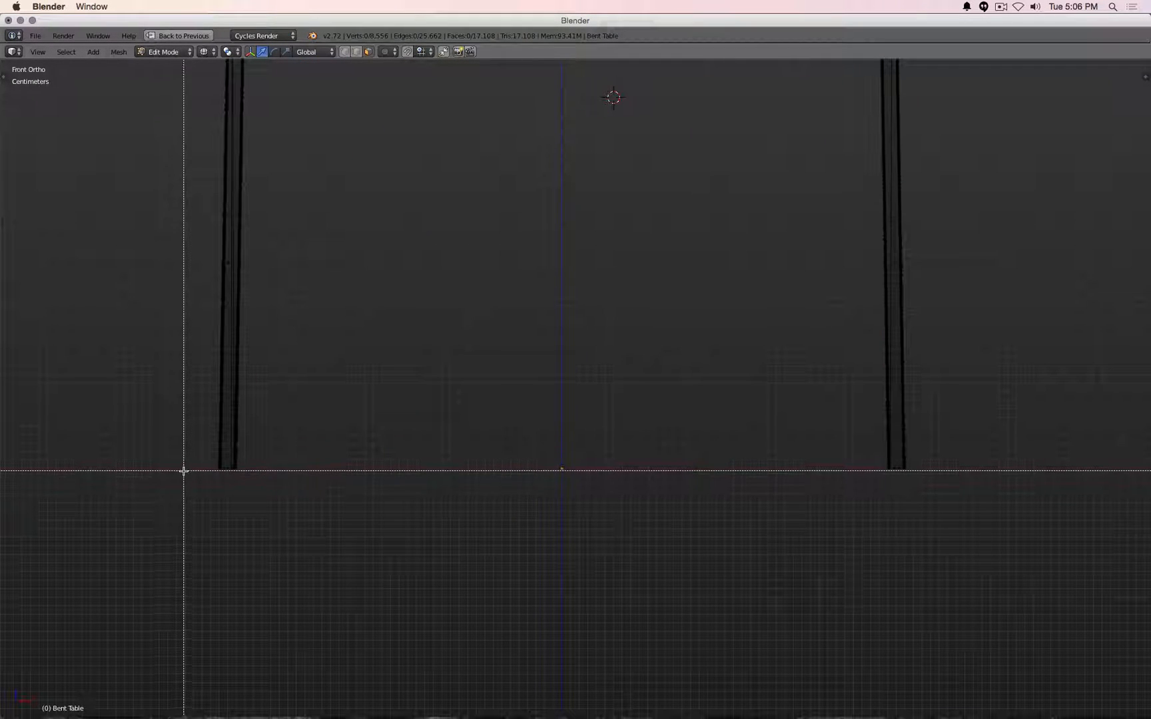
left_click_drag(183, 469, 991, 591)
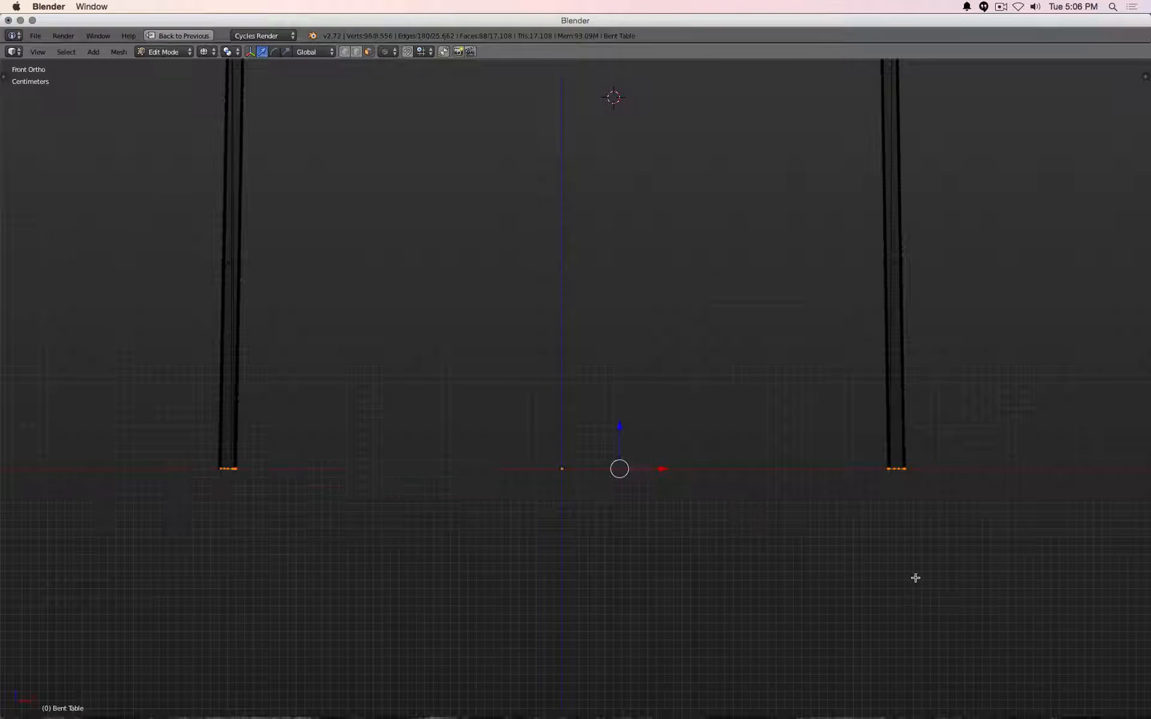
middle_click_drag(920, 569, 906, 519)
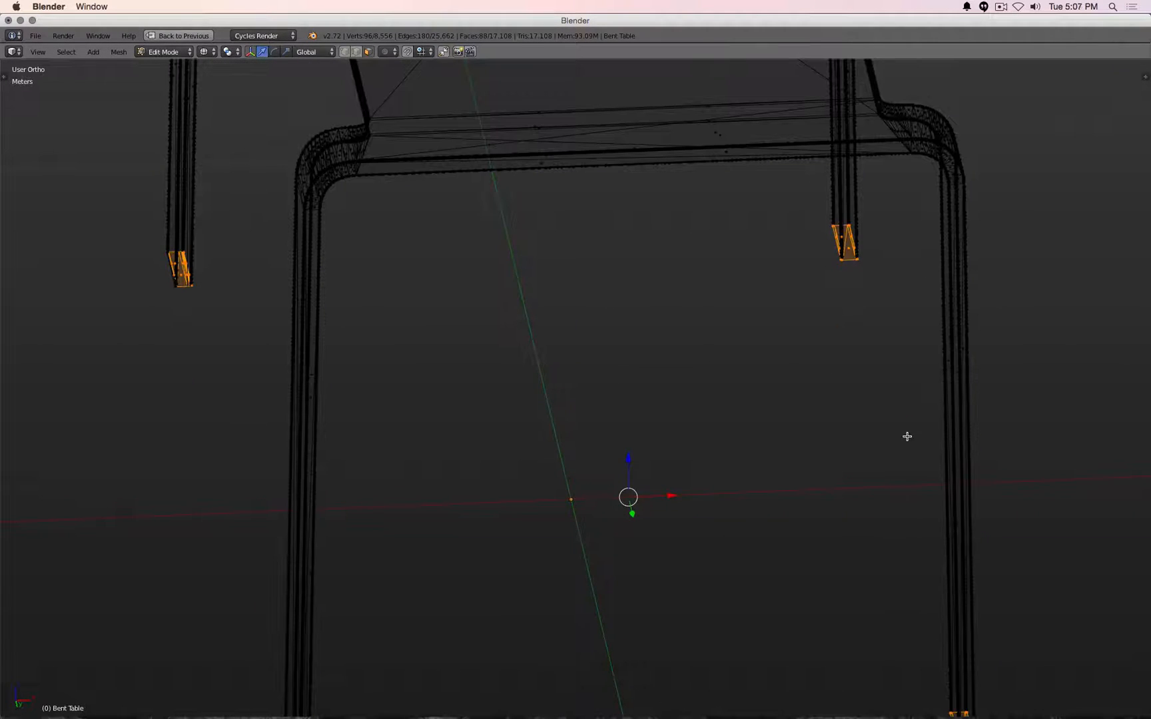
Add the missed narrow faces along the edge of one leg's end to the selection with a box selection.
middle_click_drag(858, 458, 619, 417)
key("z")
key("z")
key("b")
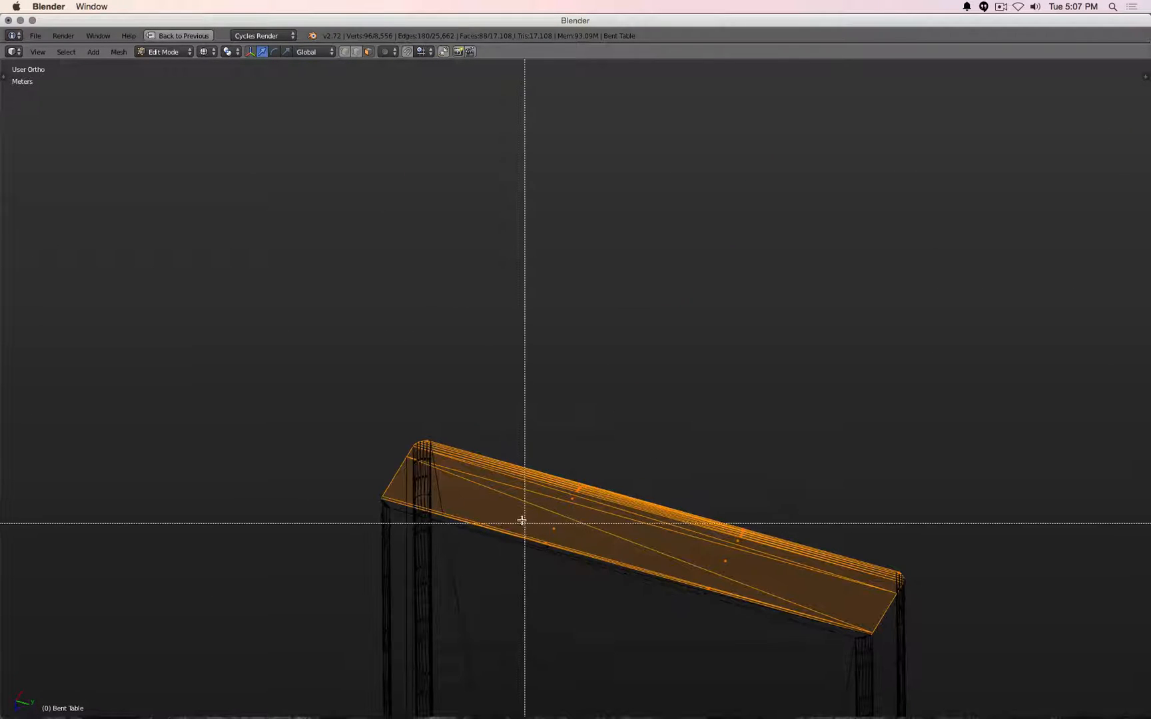
left_click_drag(527, 521, 763, 580)
key("z")
Extend the selection with the missed edge faces on another leg's end, using box select in wireframe.
mouse_move(732, 442)
middle_mouse_down()
mouse_move(791, 380)
mouse_move(542, 431)
mouse_move(571, 352)
mouse_move(689, 368)
mouse_move(512, 308)
mouse_move(796, 441)
mouse_move(647, 347)
mouse_move(624, 506)
mouse_move(565, 535)
mouse_move(639, 375)
mouse_move(721, 335)
middle_mouse_up()
key("z")
scroll(570, 352, "up", 2)
key("z")
key("z")
scroll(571, 352, "down", 3)
scroll(796, 440, "up", 2)
scroll(648, 348, "down", 1)
scroll(565, 535, "up", 2)
scroll(720, 335, "up", 1)
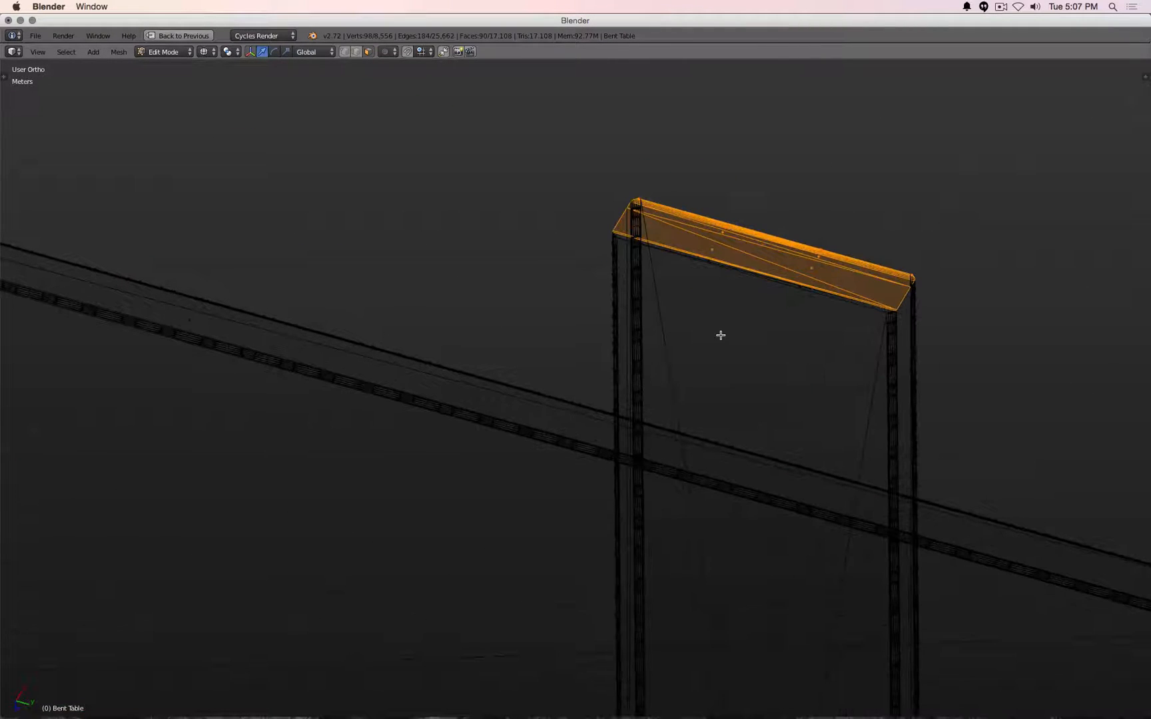
key("b")
left_click_drag(695, 238, 834, 324)
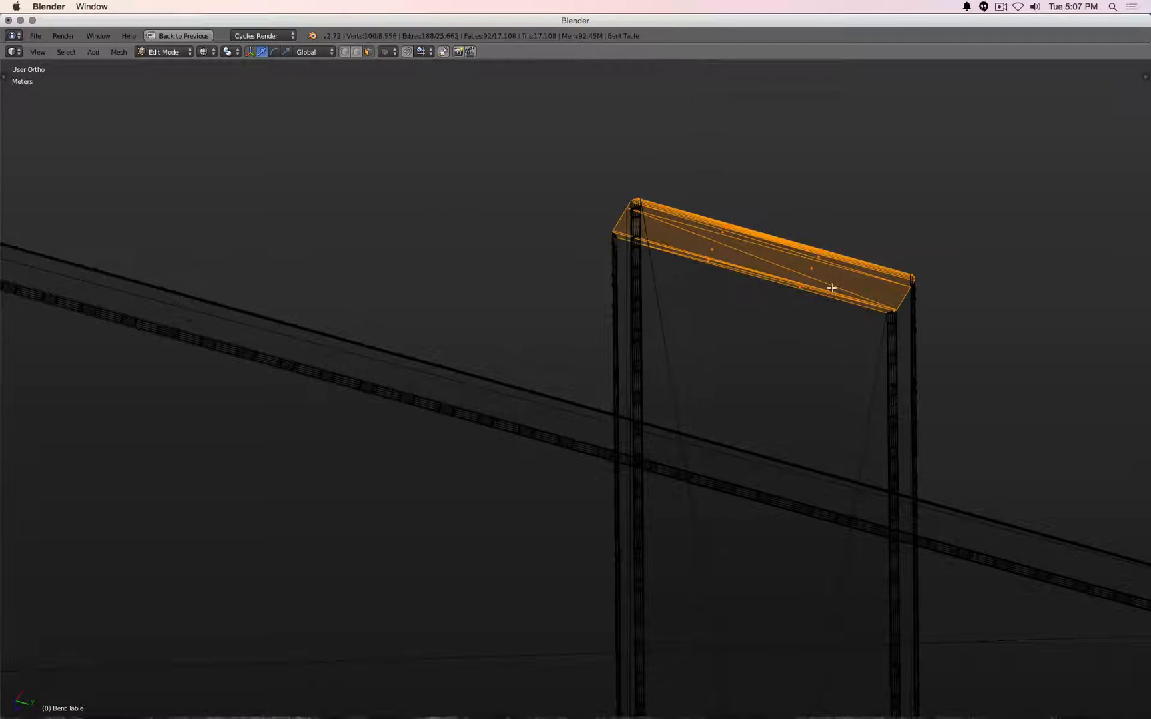
Try to rip the selected leg-end faces from the mesh.
key("z")
scroll(899, 285, "up", 1)
scroll(570, 387, "up", 1)
scroll(678, 332, "up", 3)
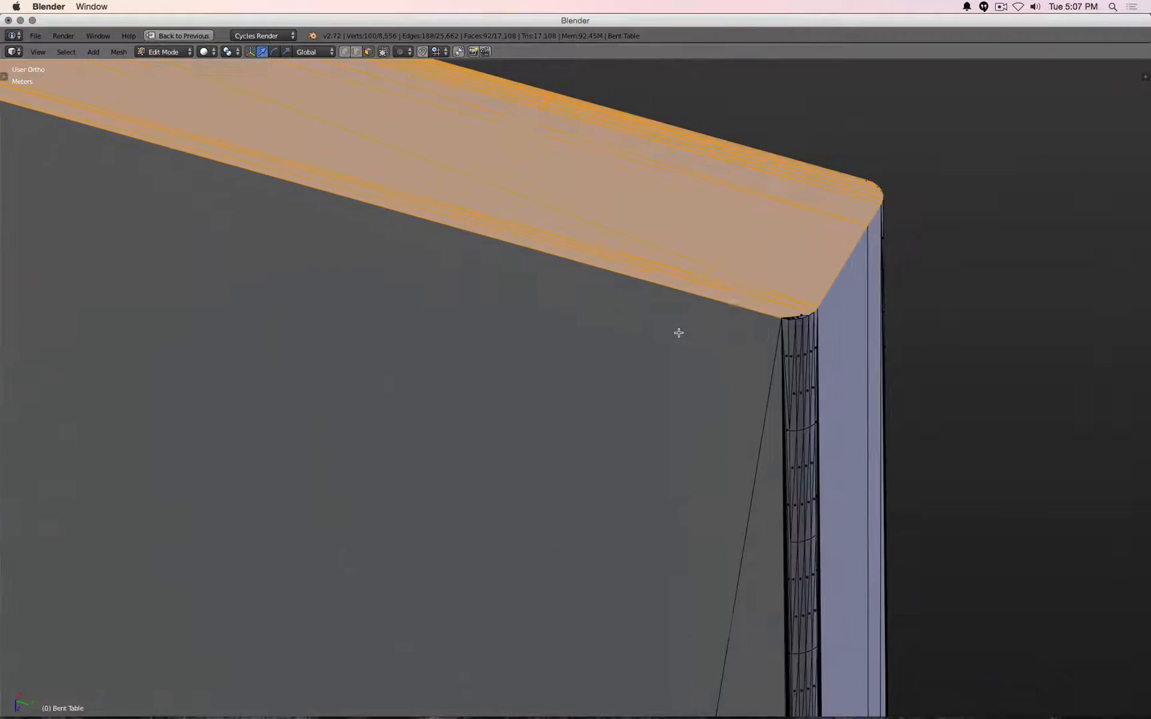
key("z")
key("v")
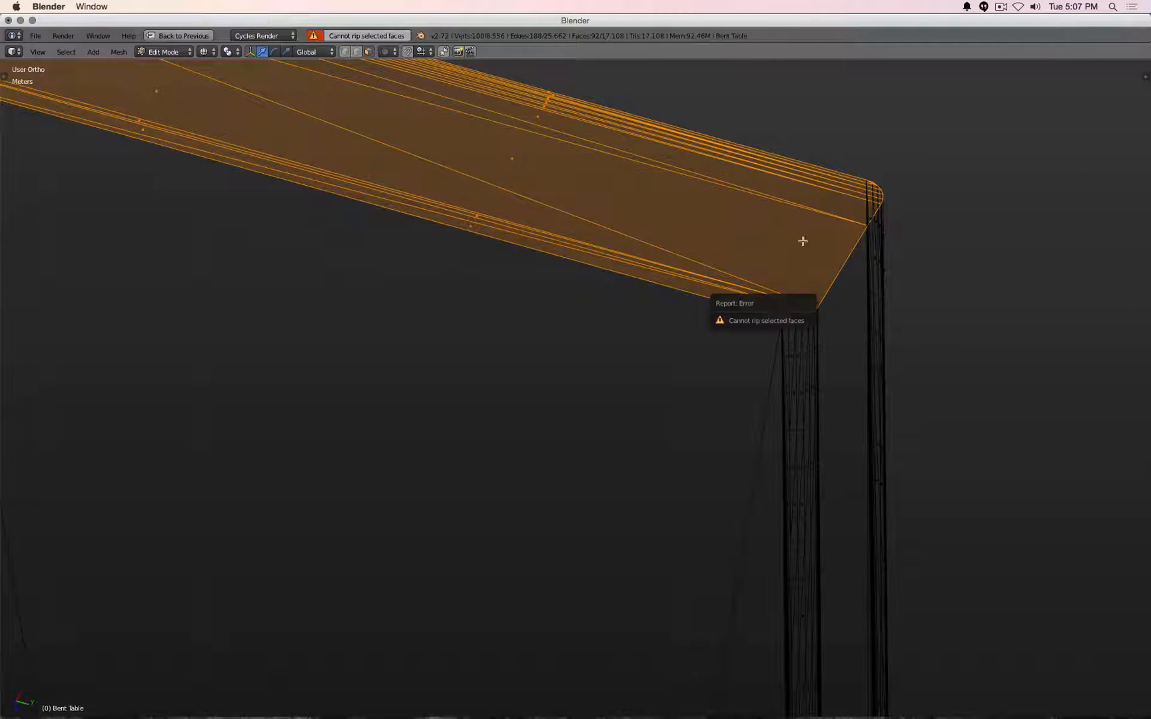
Circle-select the missed faces at the rounded corners of the leg's end to add them to the selection.
key("c")
left_click(801, 311)
key("Escape")
middle_click_drag(780, 291, 799, 339)
key("c")
left_click(978, 320)
key("Escape")
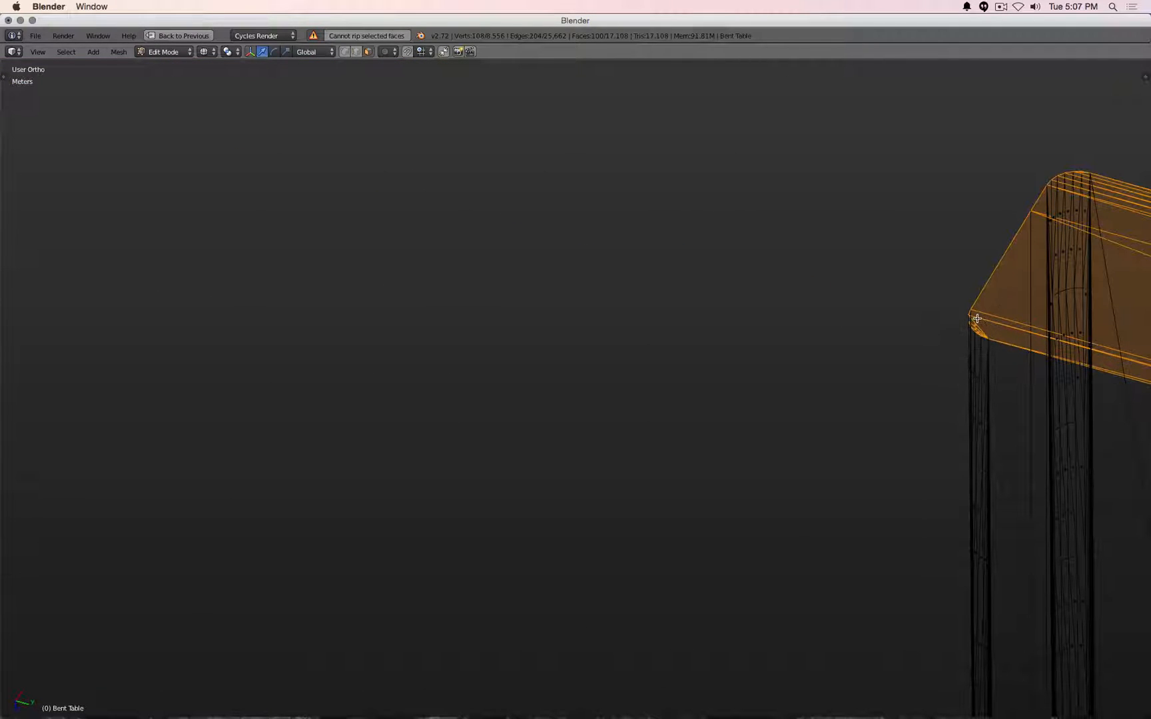
Examine the leg ends up close for corner faces still missing from the selection.
scroll(814, 335, "down", 5)
scroll(888, 240, "down", 6)
middle_click_drag(887, 241, 702, 257)
scroll(705, 258, "up", 2)
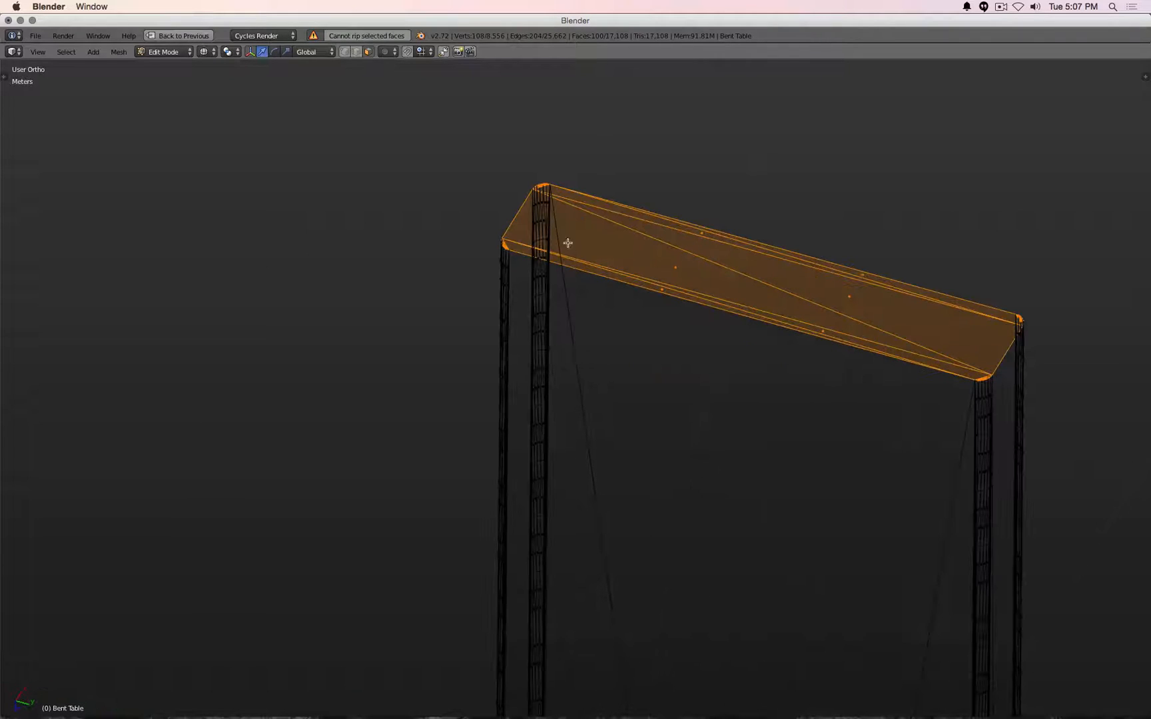
scroll(490, 235, "up", 3)
middle_click_drag(411, 100, 465, 323, "shift")
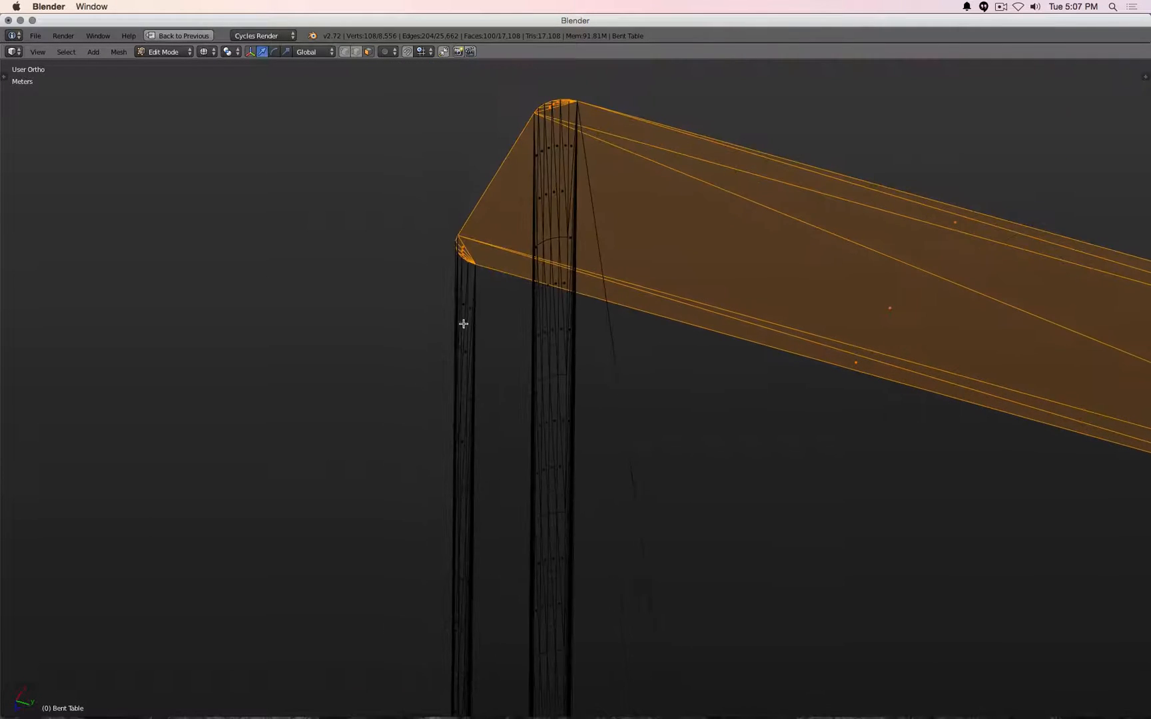
scroll(409, 224, "up", 2)
scroll(409, 225, "down", 3)
key("w")
key("Escape")
scroll(586, 288, "down", 6)
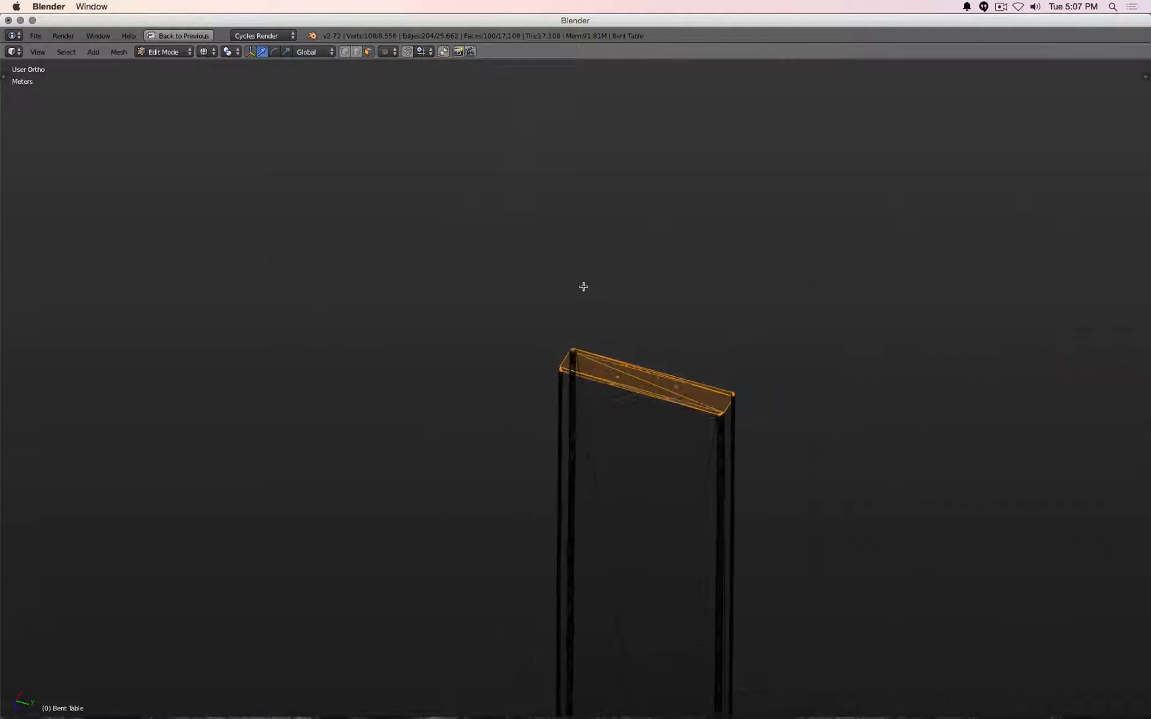
Add the missed rounded-corner faces at both corners of the remaining leg's end to the selection with circle select.
middle_click_drag(536, 414, 652, 359)
scroll(825, 361, "up", 6)
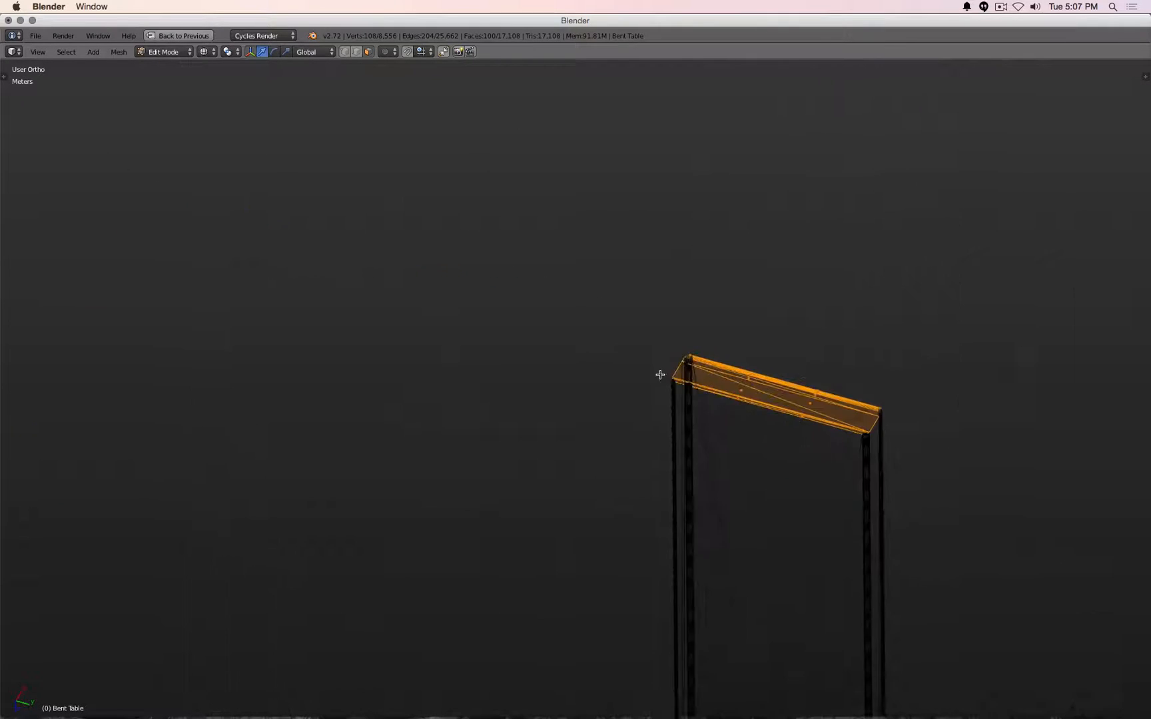
middle_click_drag(824, 360, 537, 330, "shift")
scroll(561, 300, "up", 2)
key("c")
left_click_drag(560, 300, 570, 272)
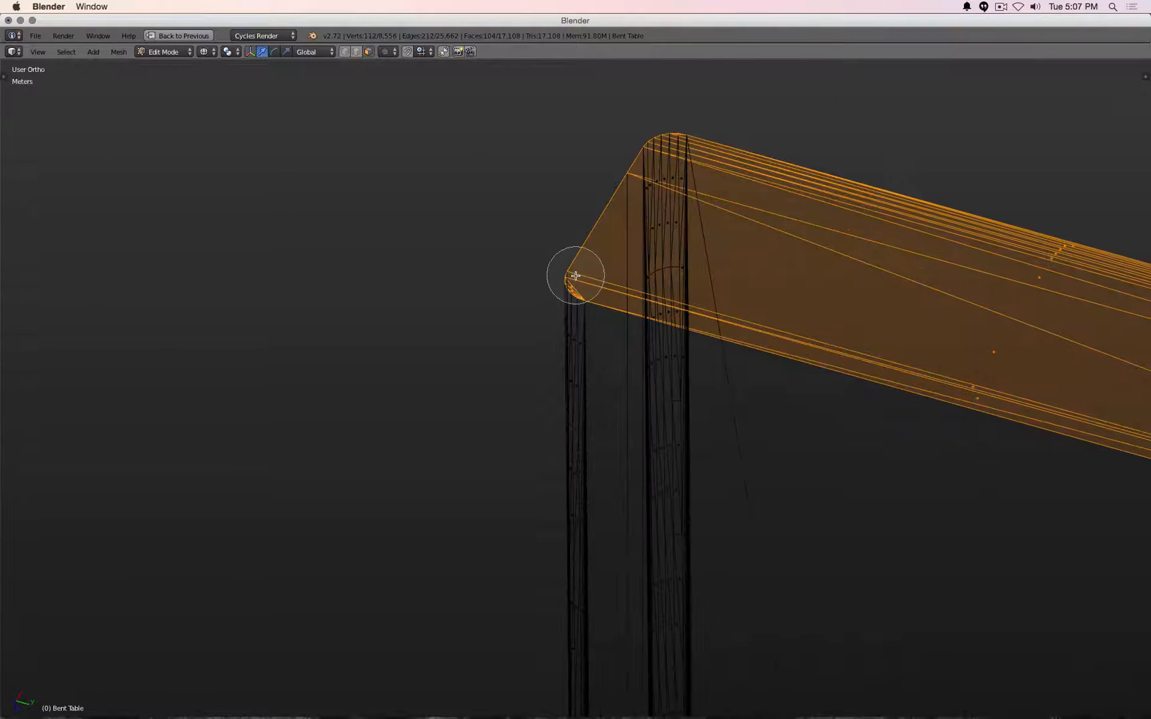
key("Escape")
scroll(811, 347, "down", 2)
scroll(427, 237, "down", 4)
scroll(740, 279, "up", 5)
key("c")
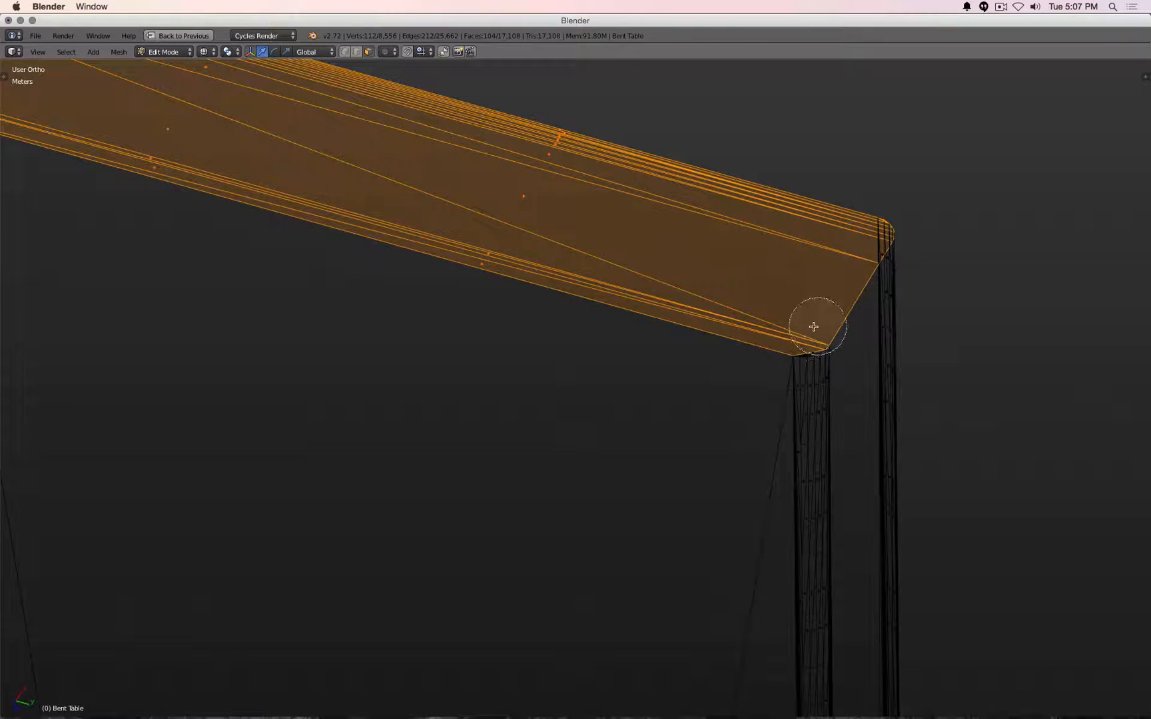
left_click_drag(812, 326, 805, 333)
key("Escape")
Delete the selected end faces of the table legs in solid shading, leaving the legs open.
key("z")
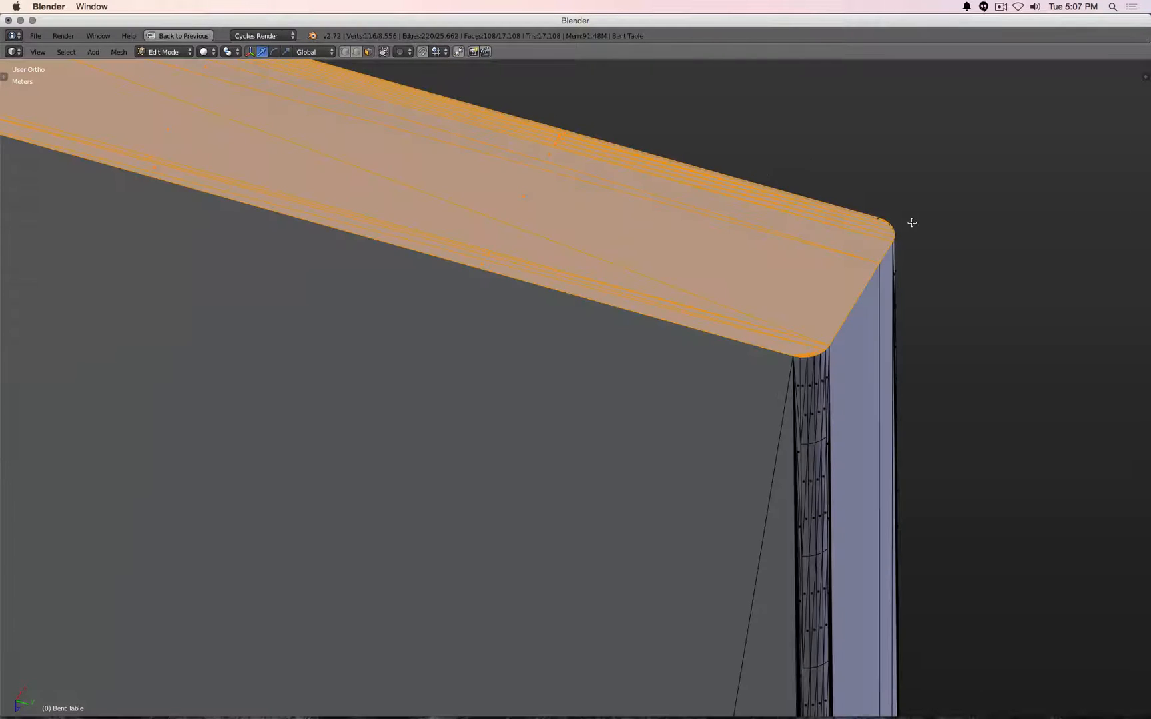
scroll(912, 222, "down", 5)
key("x")
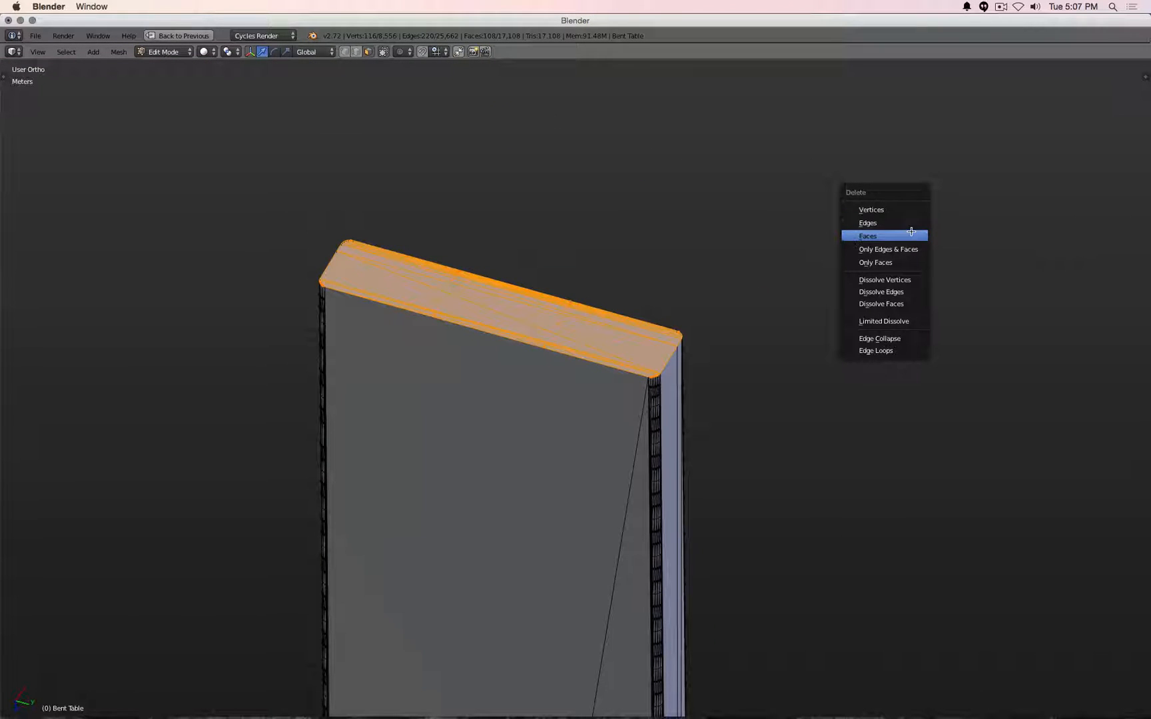
left_click(911, 232)
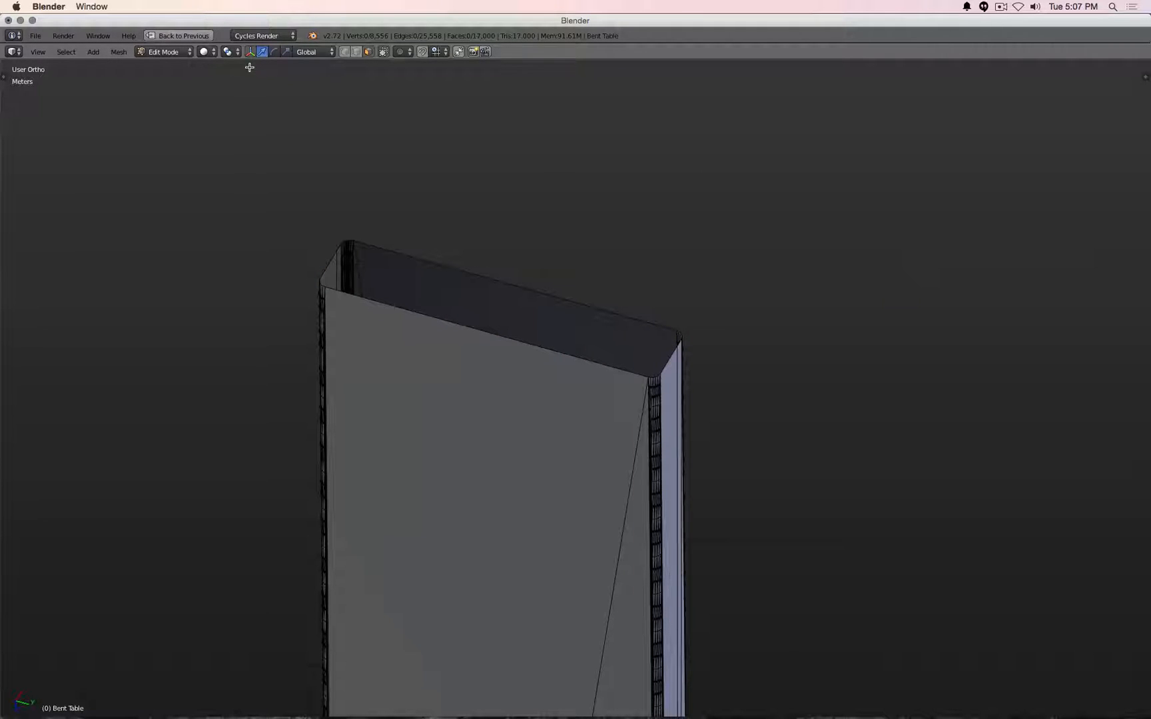
Select the entire table mesh and convert its triangles to quads.
key("a")
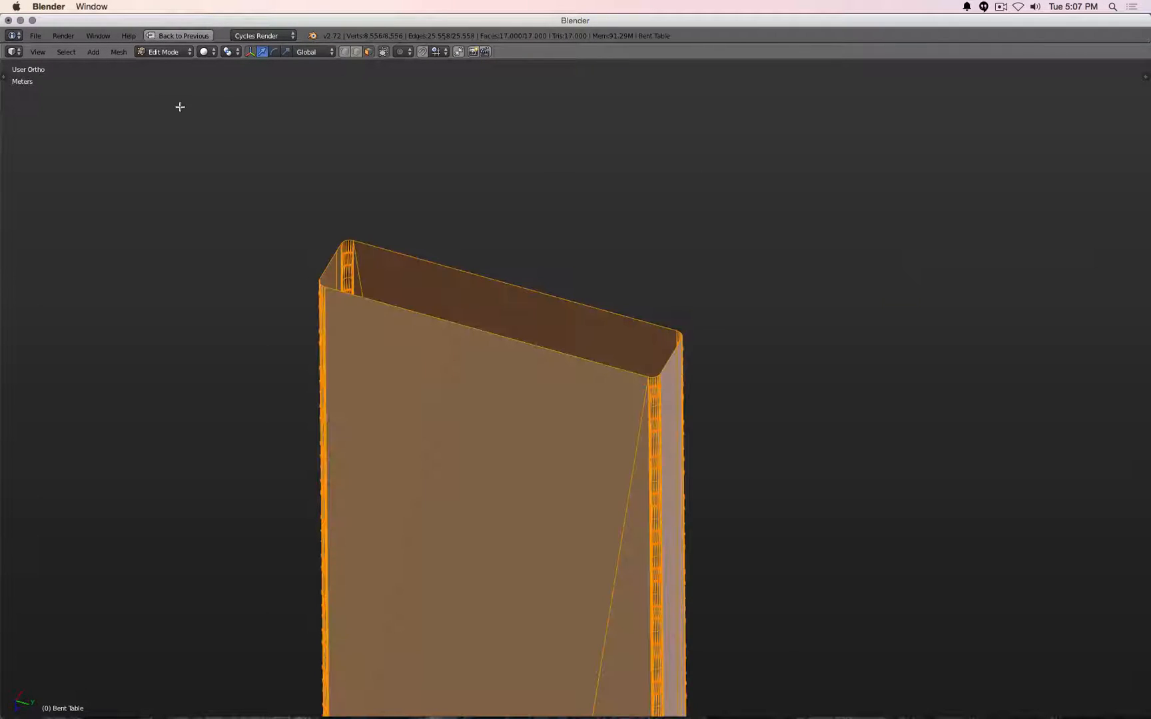
left_click(118, 54)
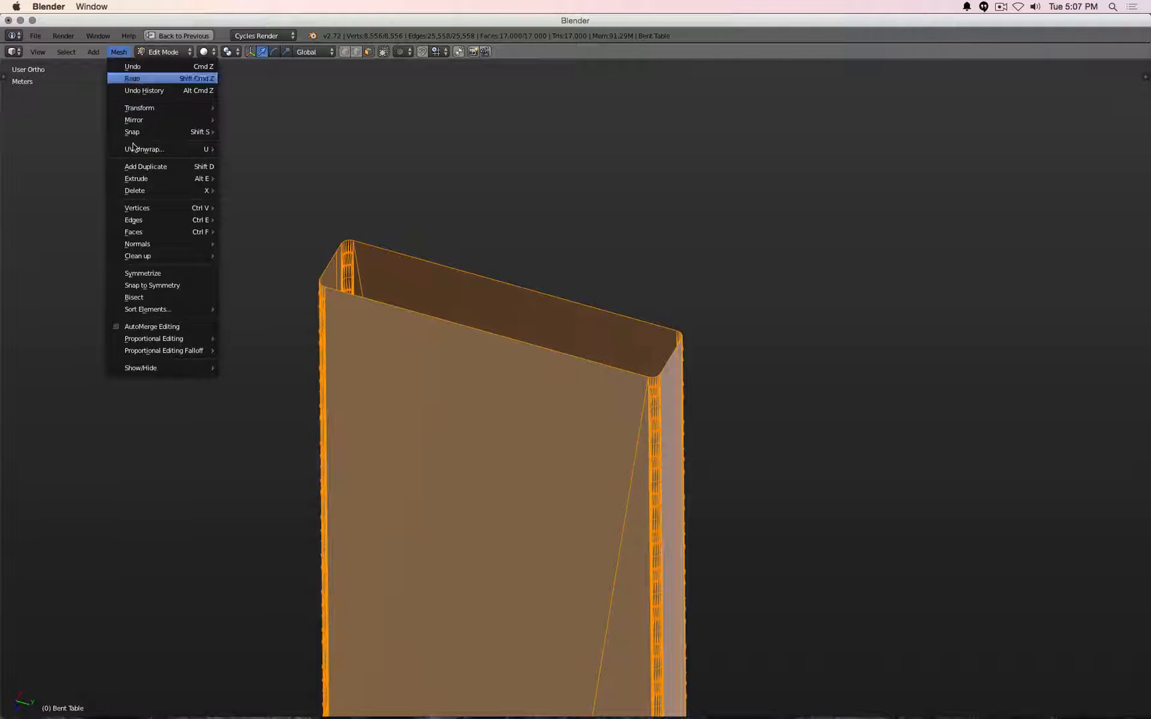
mouse_move(166, 231)
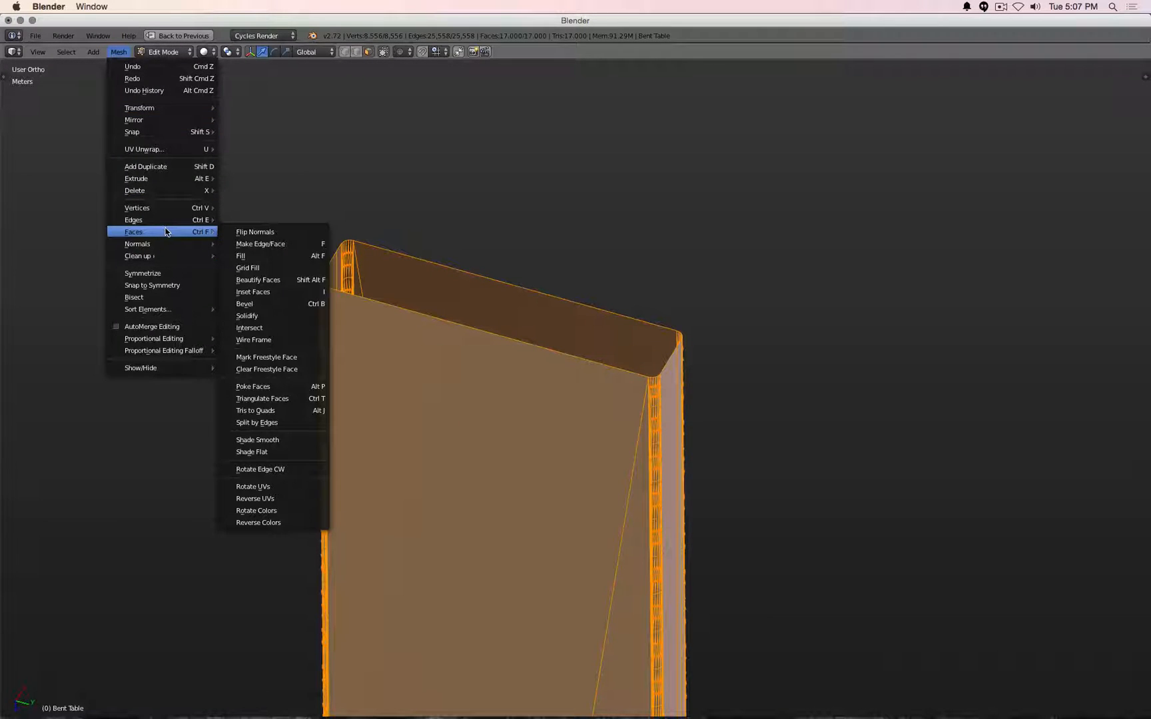
left_click(279, 410)
scroll(638, 290, "up", 5)
scroll(638, 290, "down", 6)
scroll(639, 290, "down", 6)
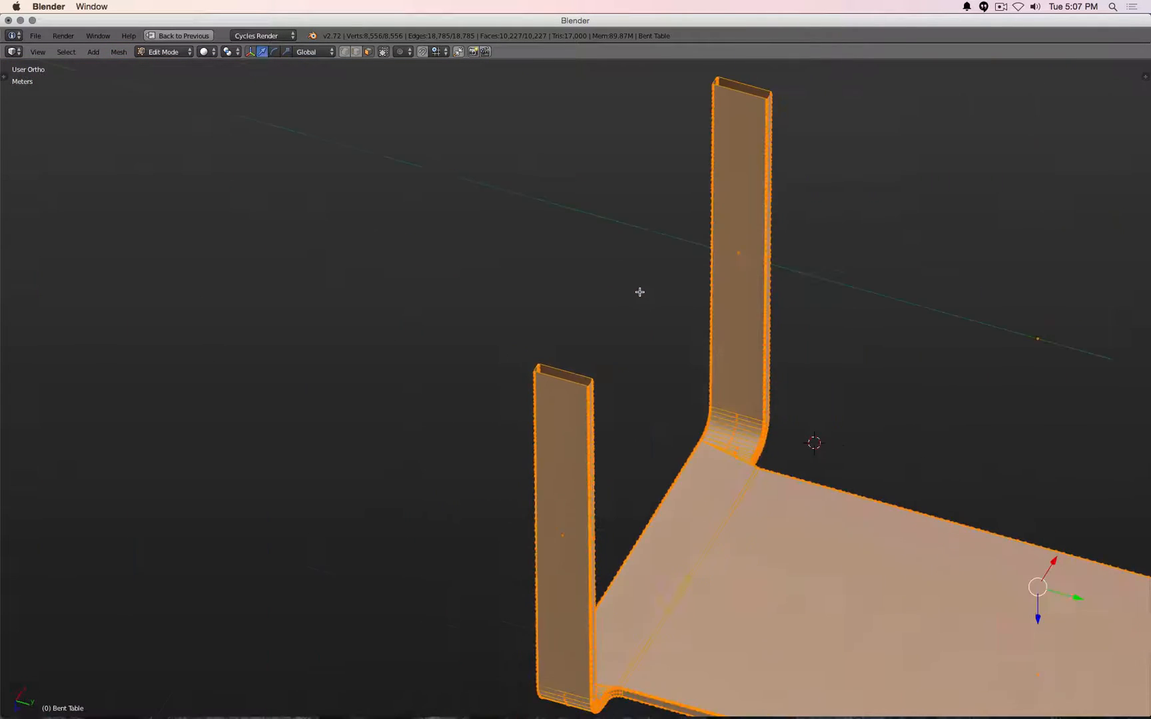
Clear the selection and box-select the bend and leg faces at one end of the table in wireframe top view.
key("KP_7")
key("z")
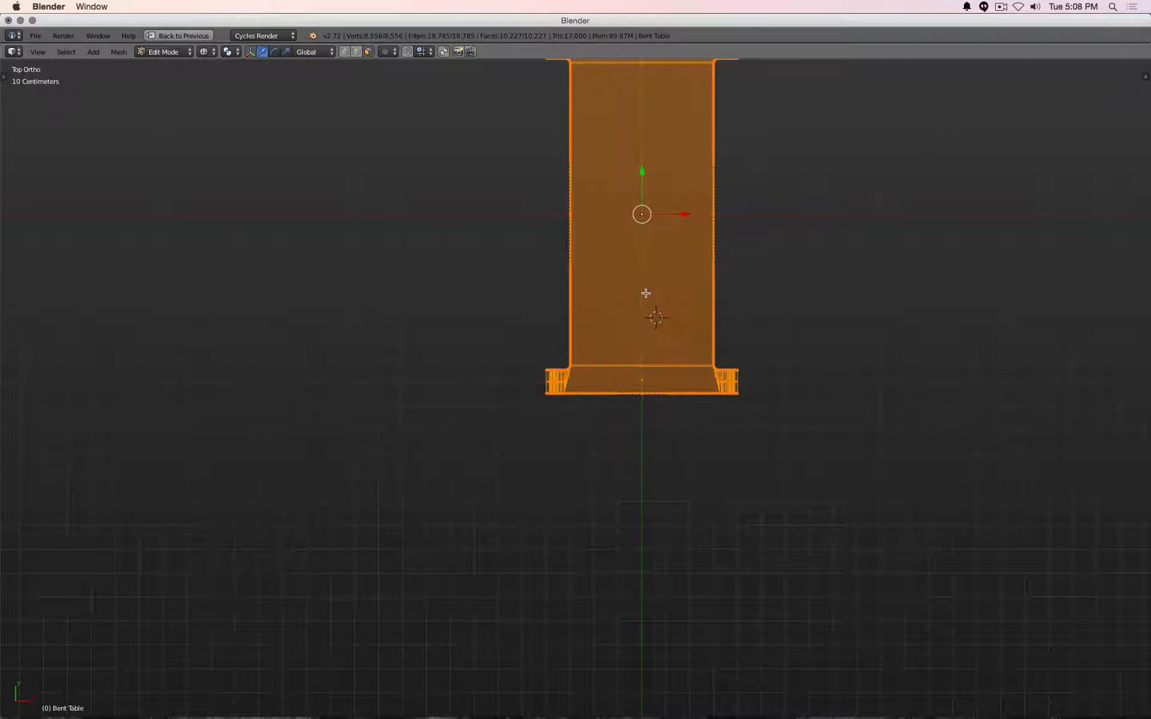
scroll(693, 429, "up", 3)
key("a")
key("b")
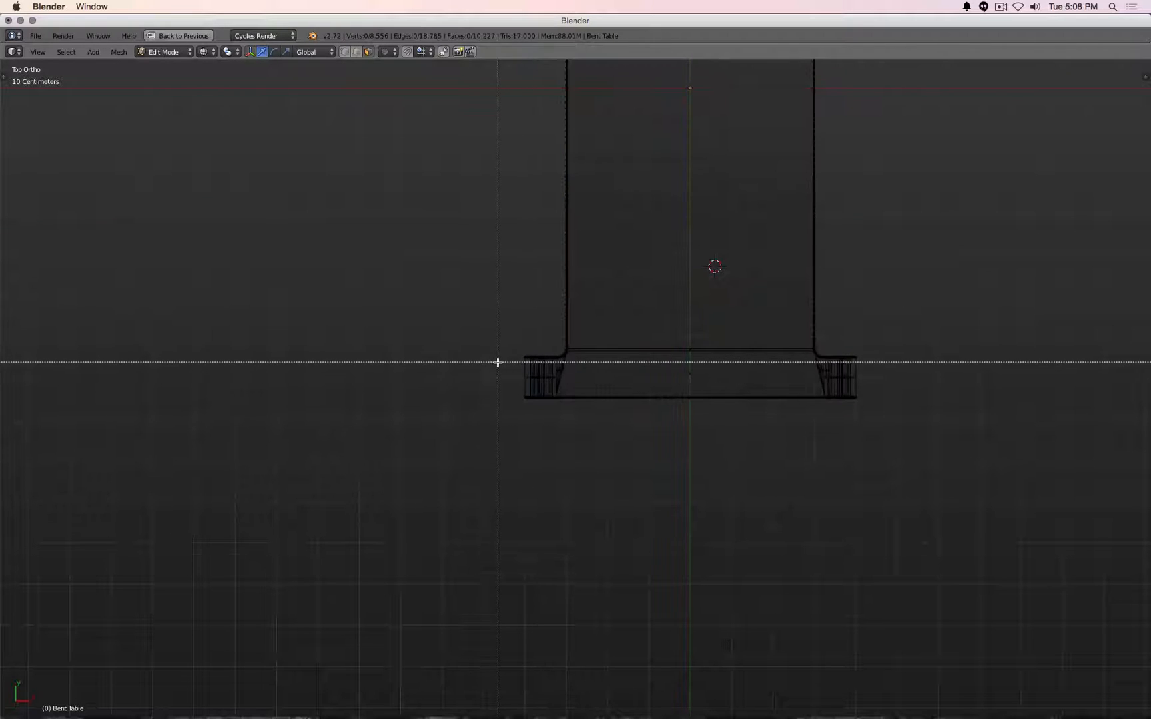
left_click_drag(497, 363, 930, 389)
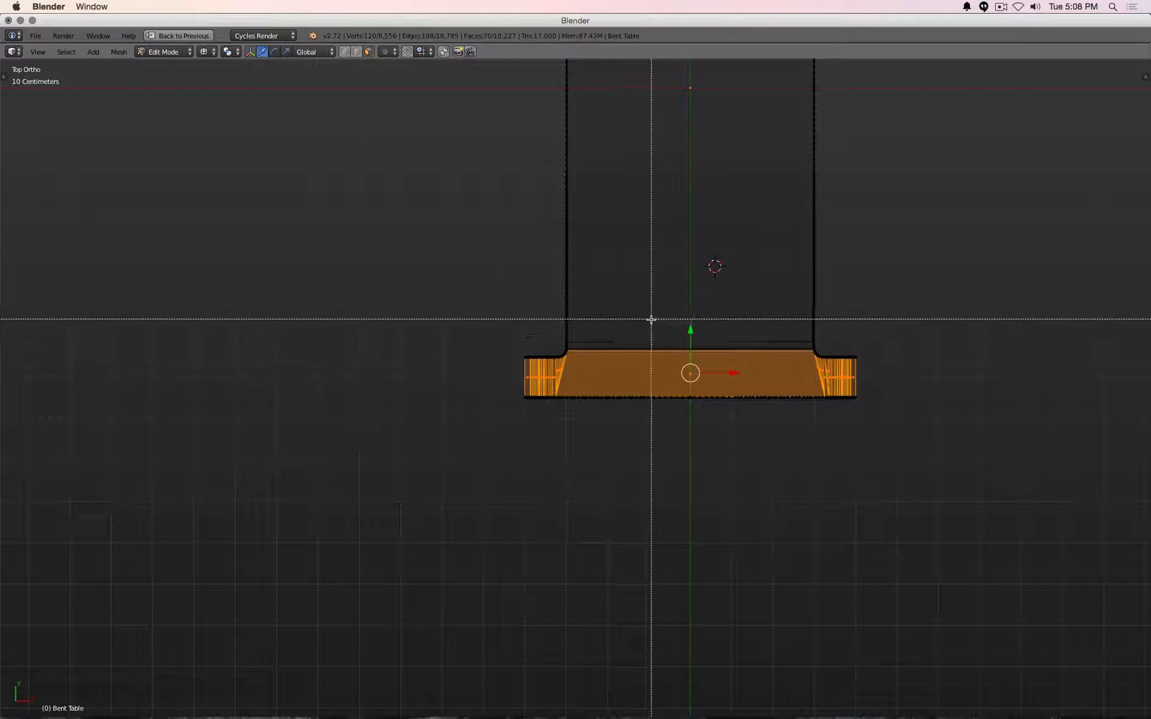
scroll(879, 497, "up", 10)
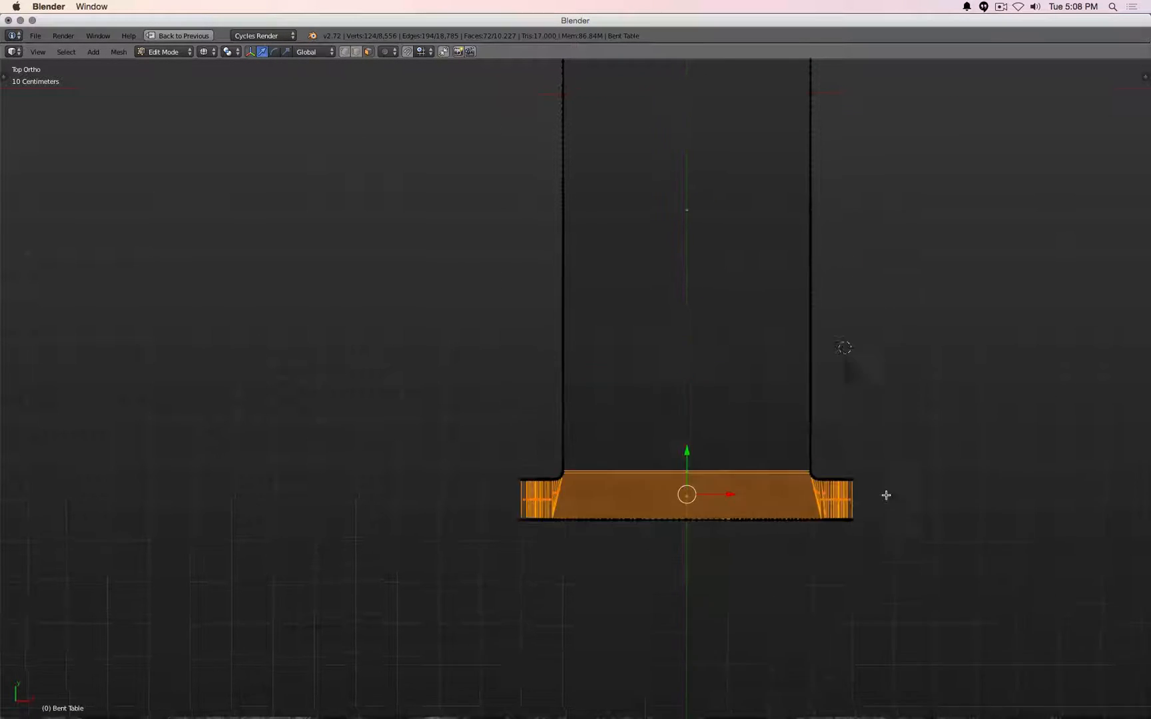
Add the bend and leg faces at the table's opposite end and the large tabletop faces to the selection with box select.
key("b")
left_click_drag(493, 244, 956, 259)
key("b")
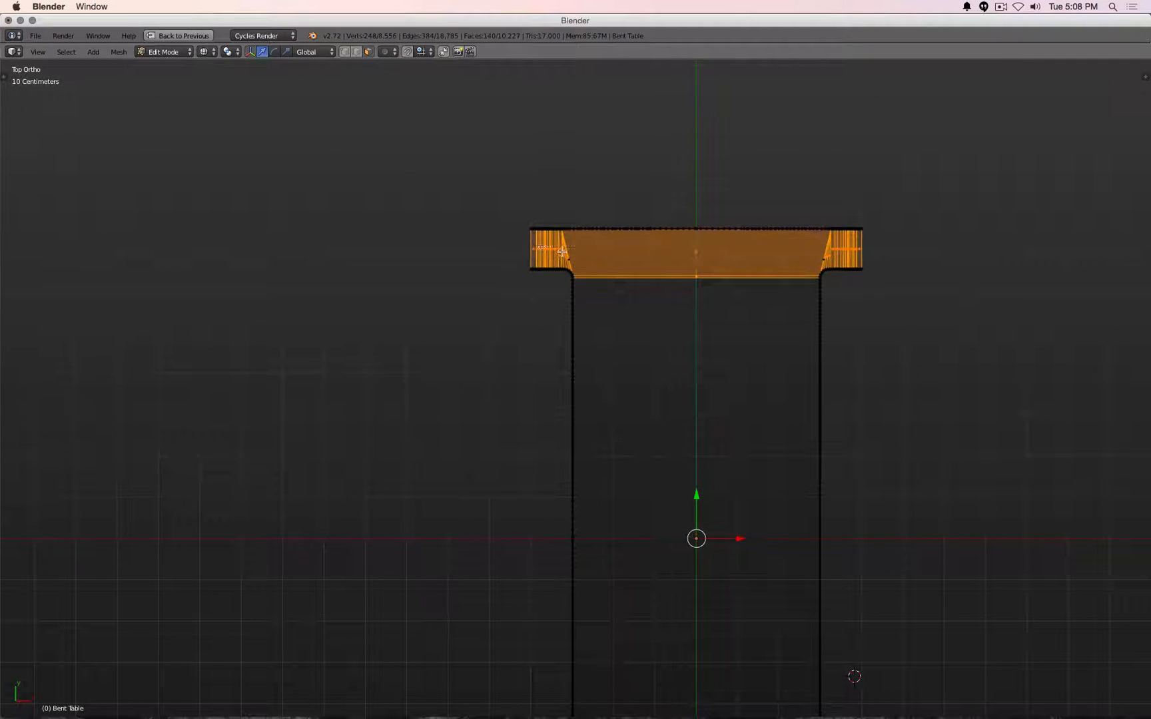
left_click_drag(538, 246, 594, 263)
key("b")
left_click_drag(812, 253, 831, 259)
scroll(816, 268, "down", 5)
key("b")
key("Escape")
key("f")
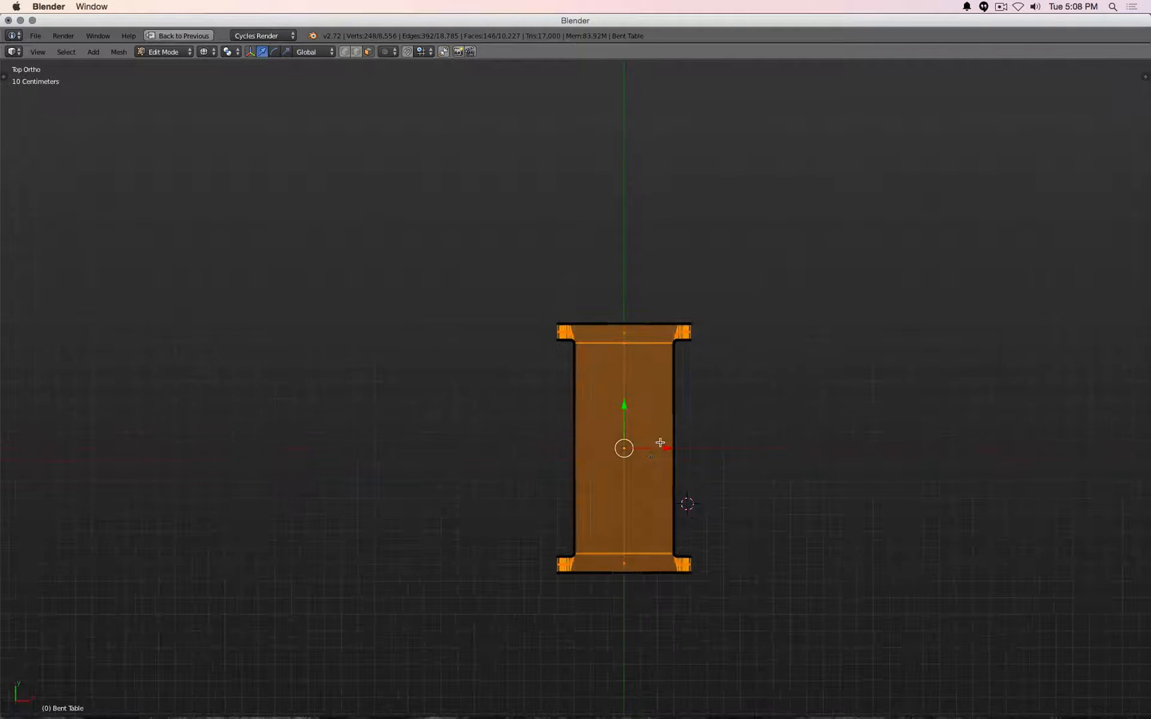
Check the selected tabletop, bend and leg faces in solid and wireframe shading, and return the 3D view to the multi-area layout.
key("z")
scroll(700, 400, "up", 4)
scroll(735, 352, "down", 4)
scroll(671, 290, "up", 6)
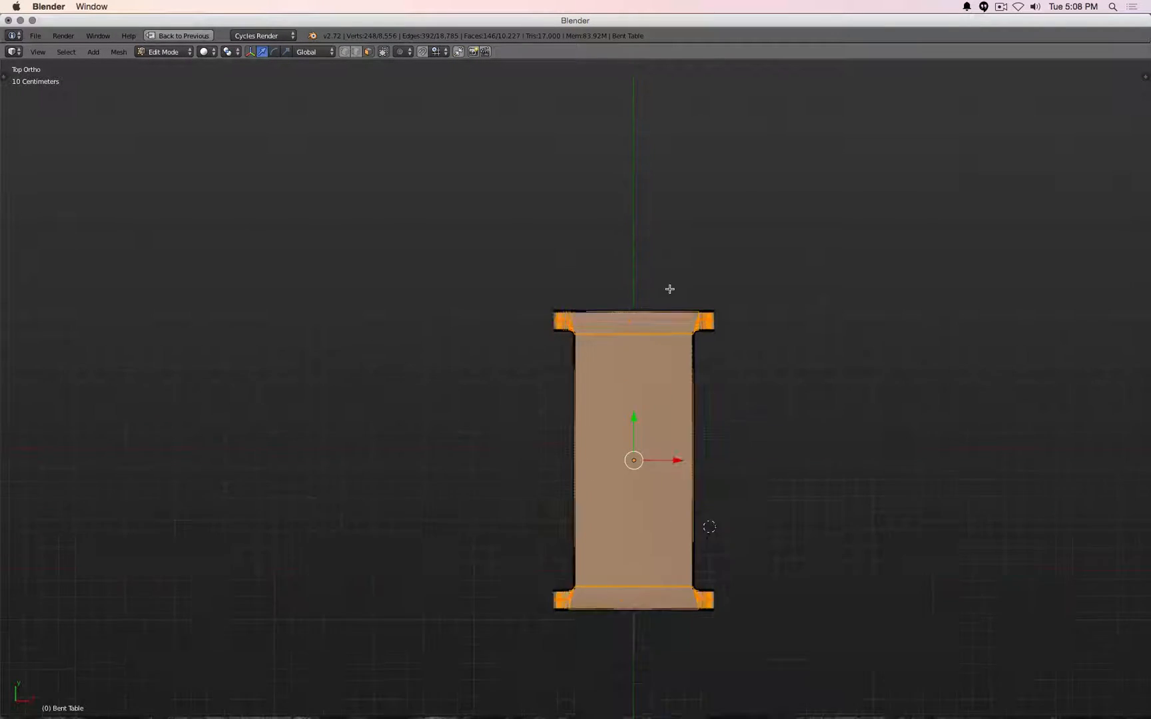
middle_click_drag(911, 409, 666, 363)
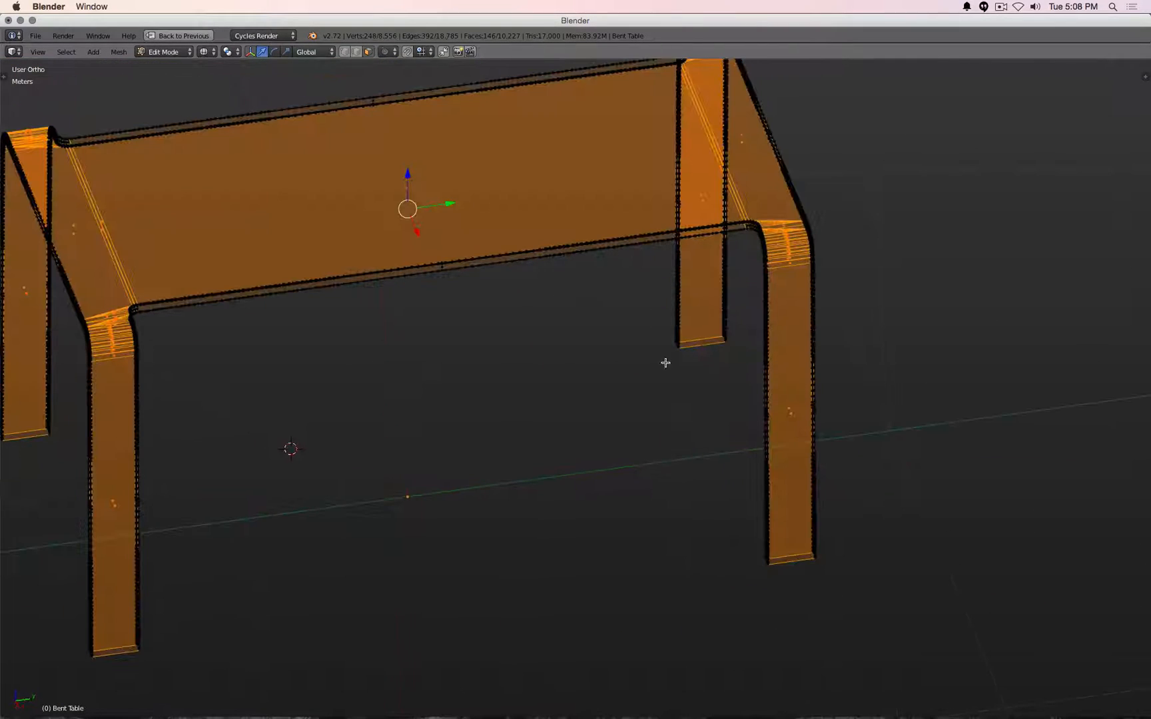
key("z")
middle_click_drag(408, 348, 445, 348)
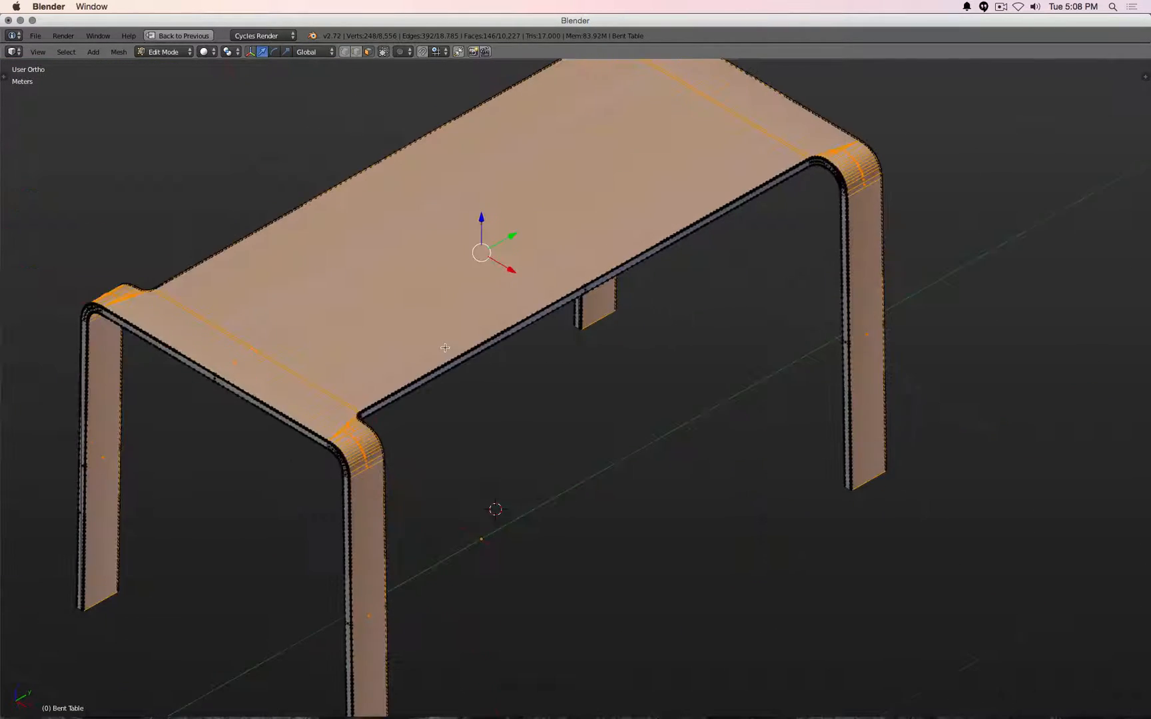
key("shift+space")
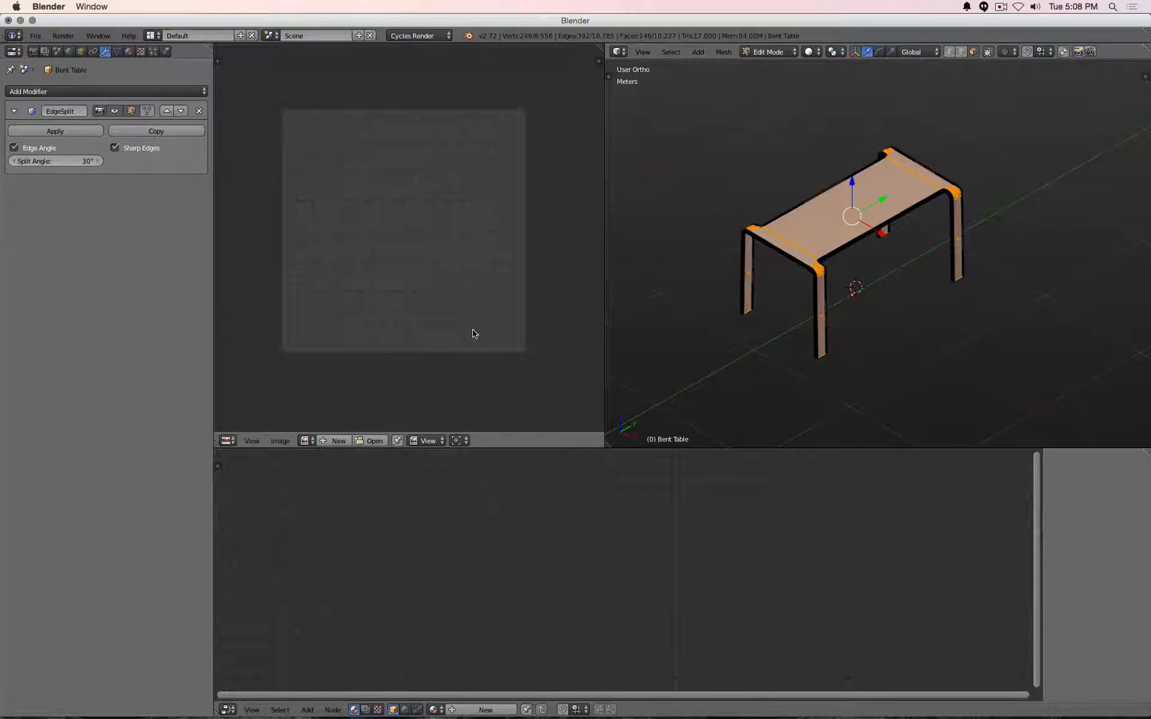
Switch to Chrome and run a Google image search for "wood veneer".
key("super+Tab")
key("super+Tab")
key("super+Tab")
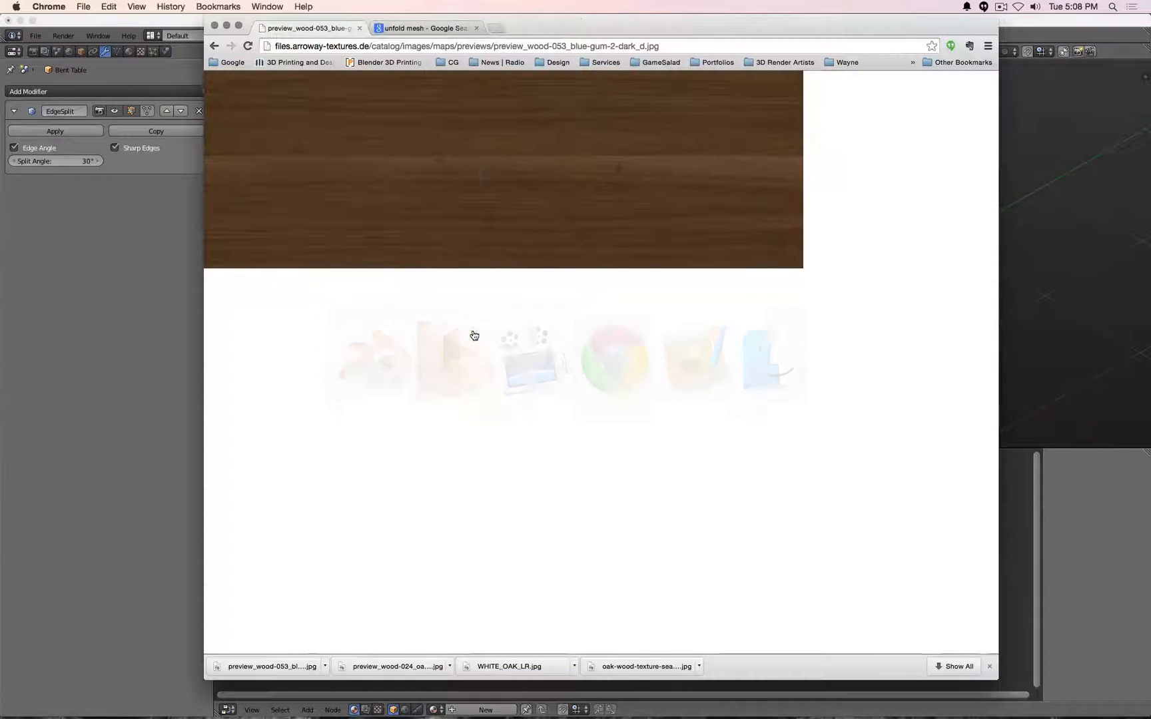
left_click(471, 46)
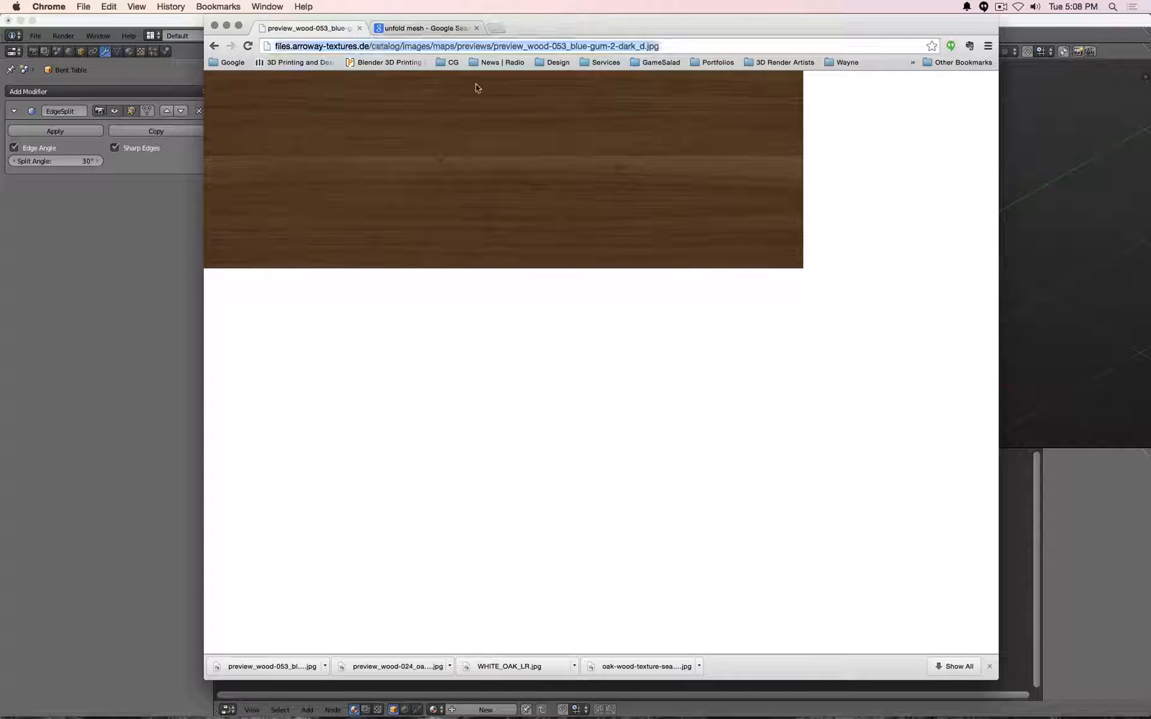
type("wood veneer")
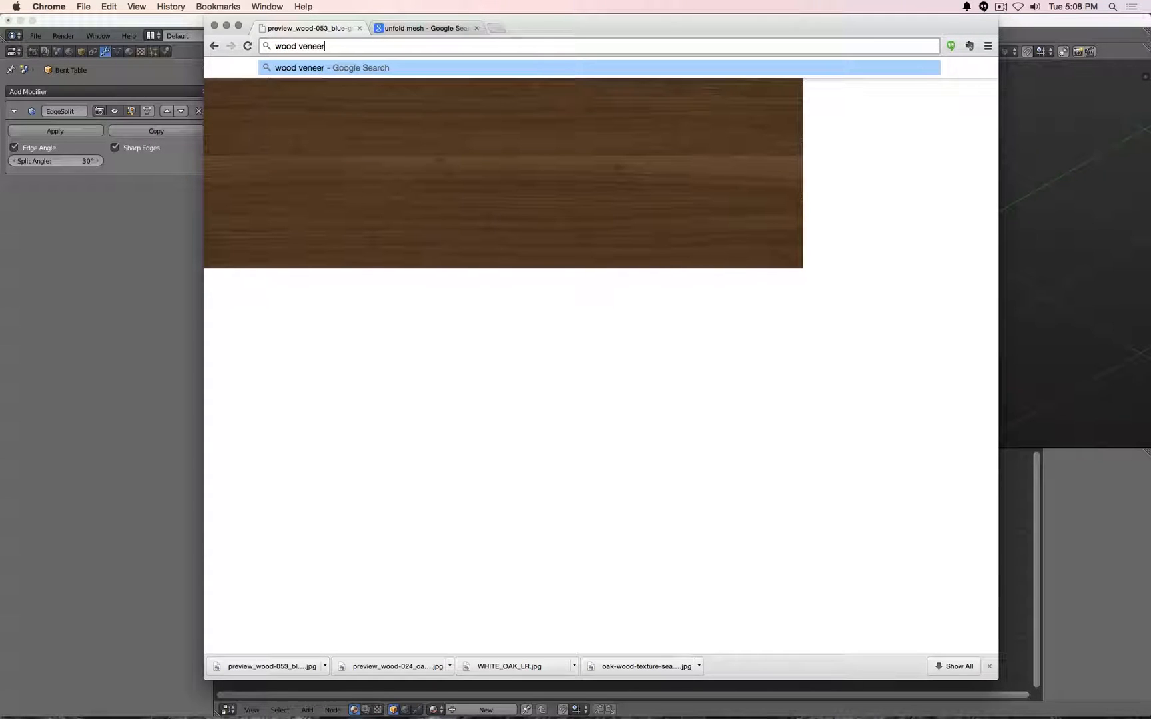
key("Return")
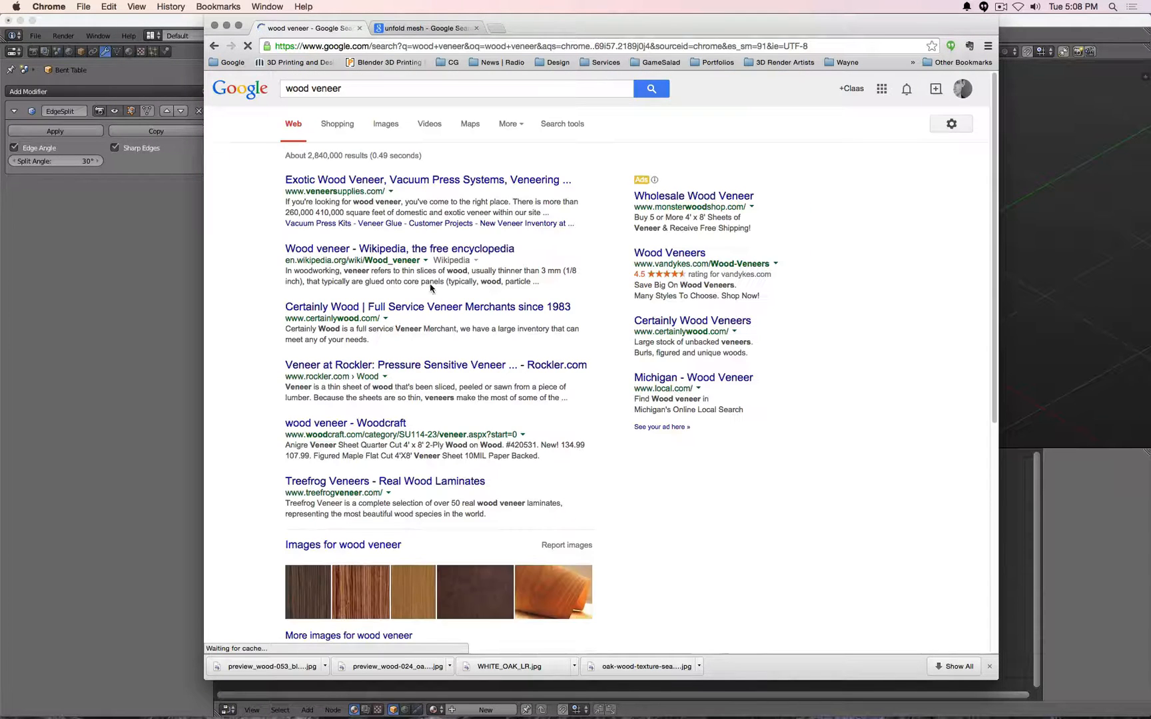
left_click(385, 126)
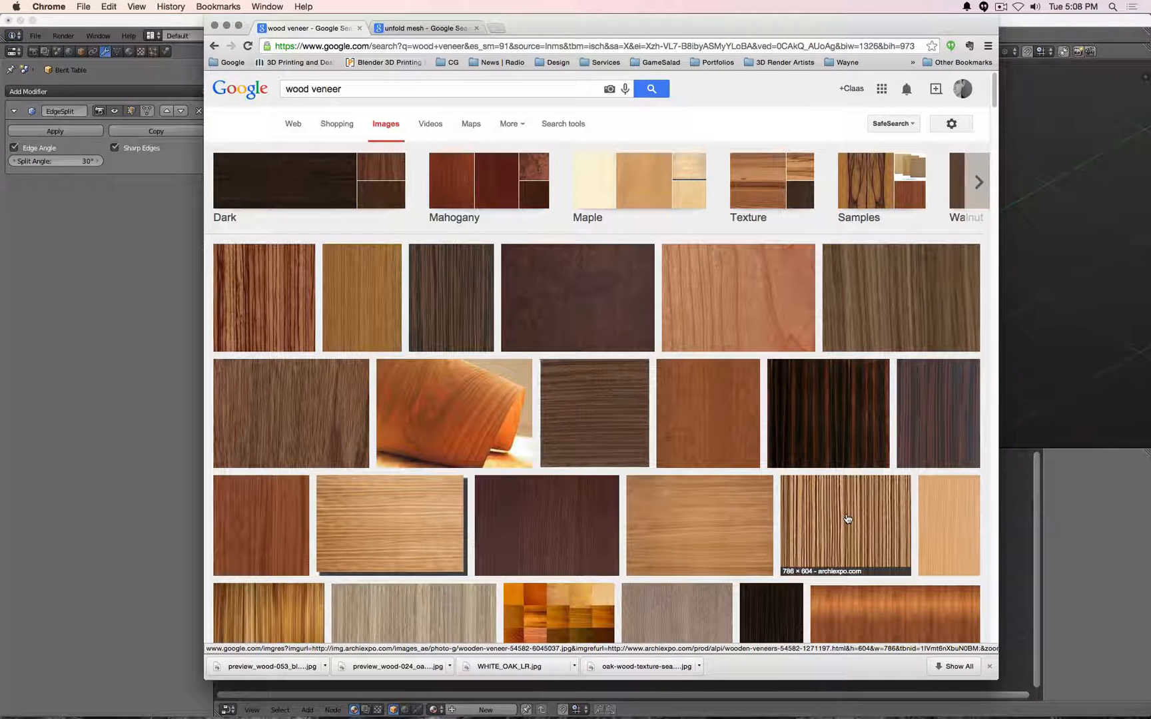
Browse the veneer results and open the archiexpo striped veneer, the light brown Oakwood Veneer and the onlyone-pro zebrano images in new tabs.
scroll(846, 519, "down", 3)
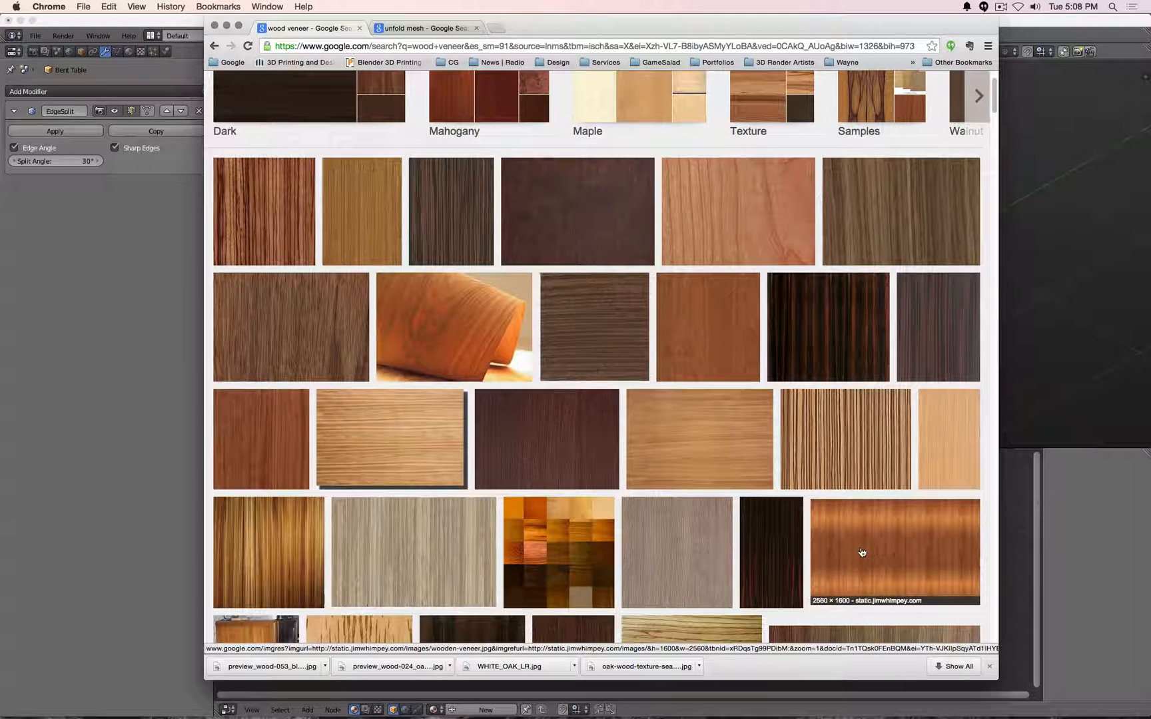
scroll(862, 546, "down", 2)
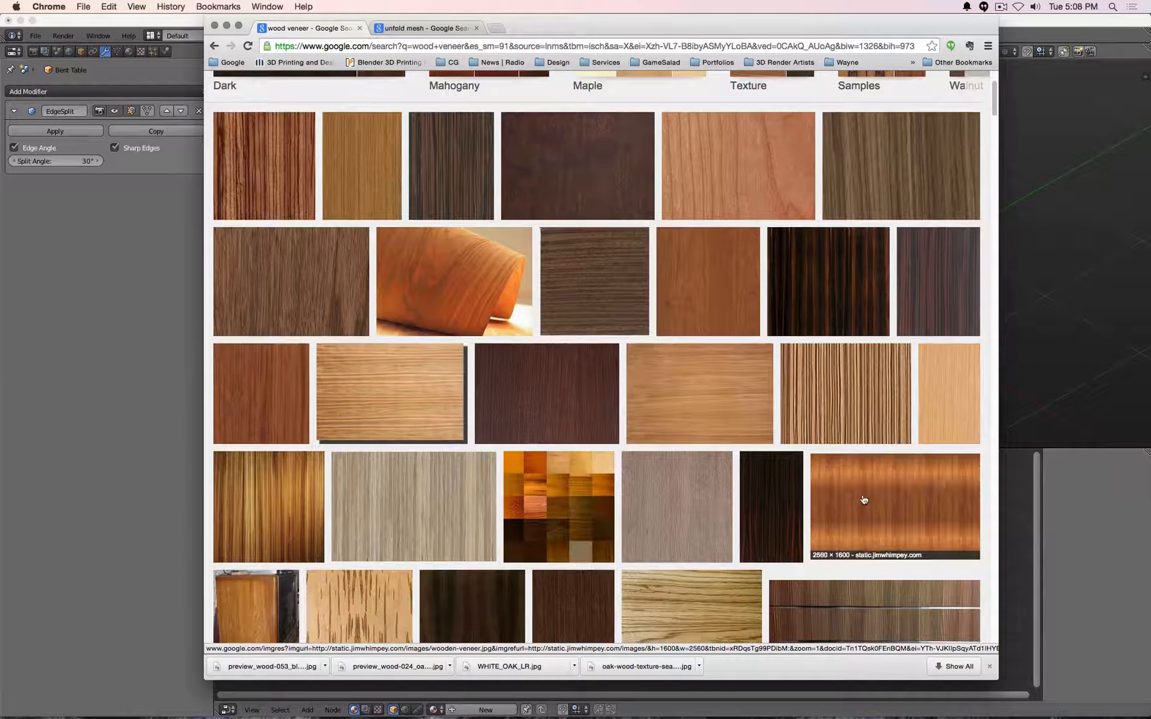
scroll(864, 503, "down", 1)
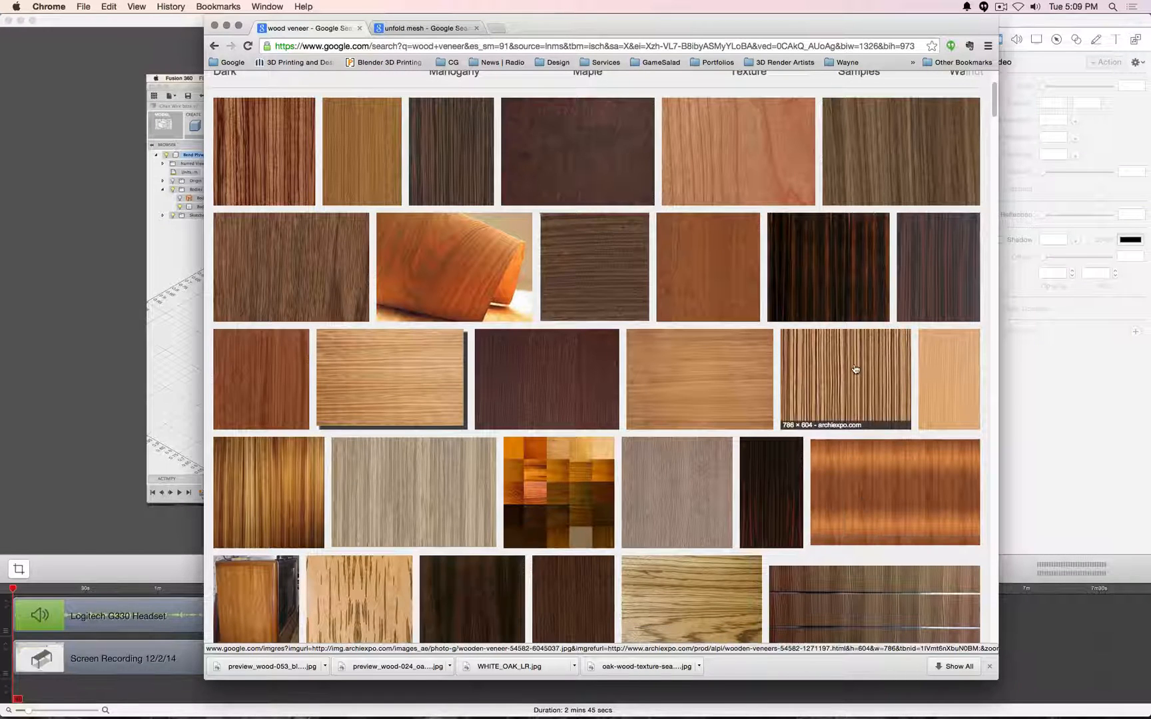
left_click(855, 370, "super")
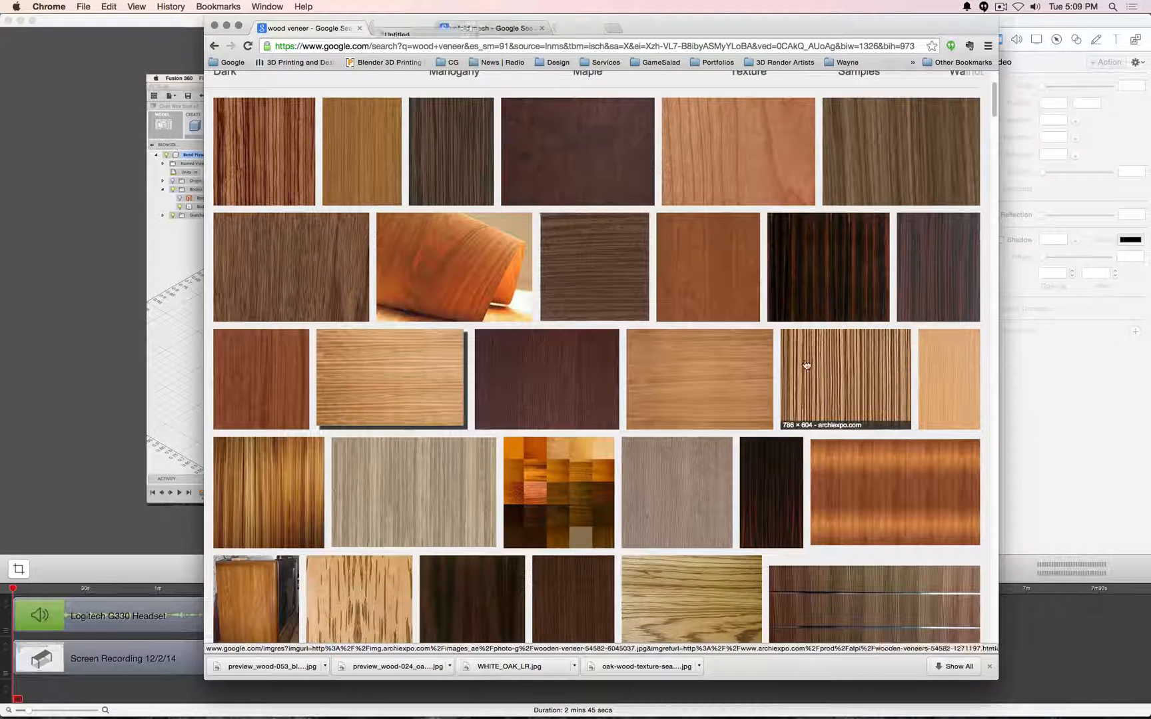
left_click(640, 362, "super")
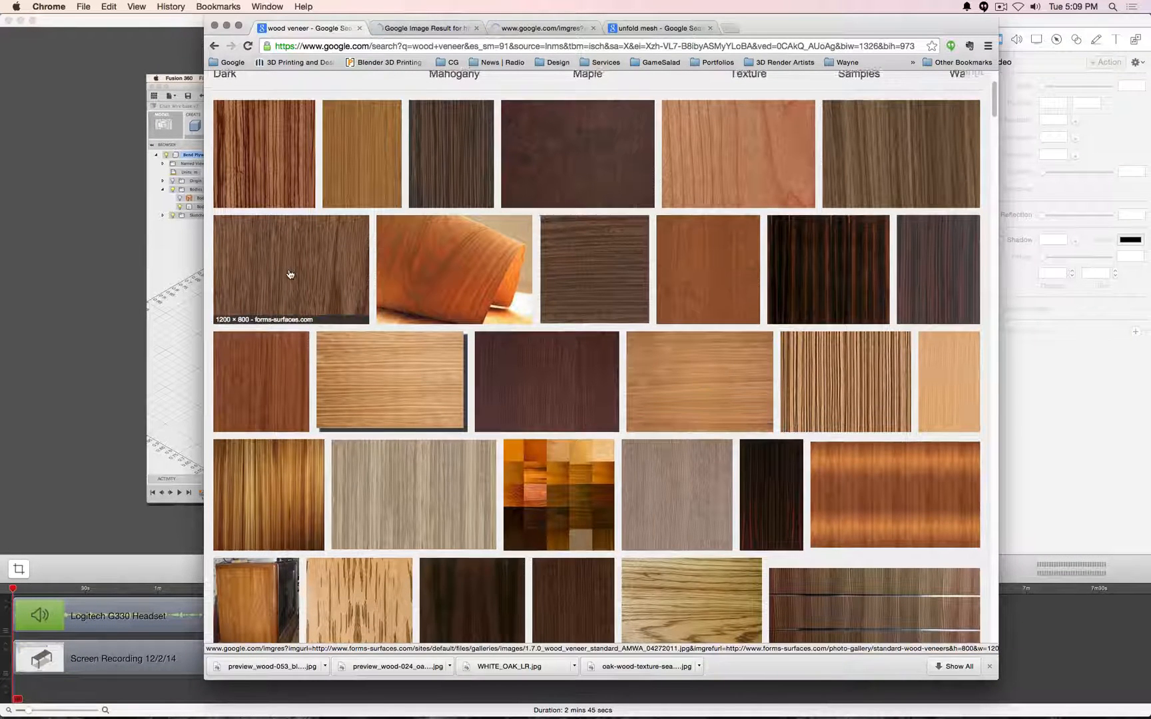
scroll(279, 267, "up", 5)
left_click(271, 259, "super")
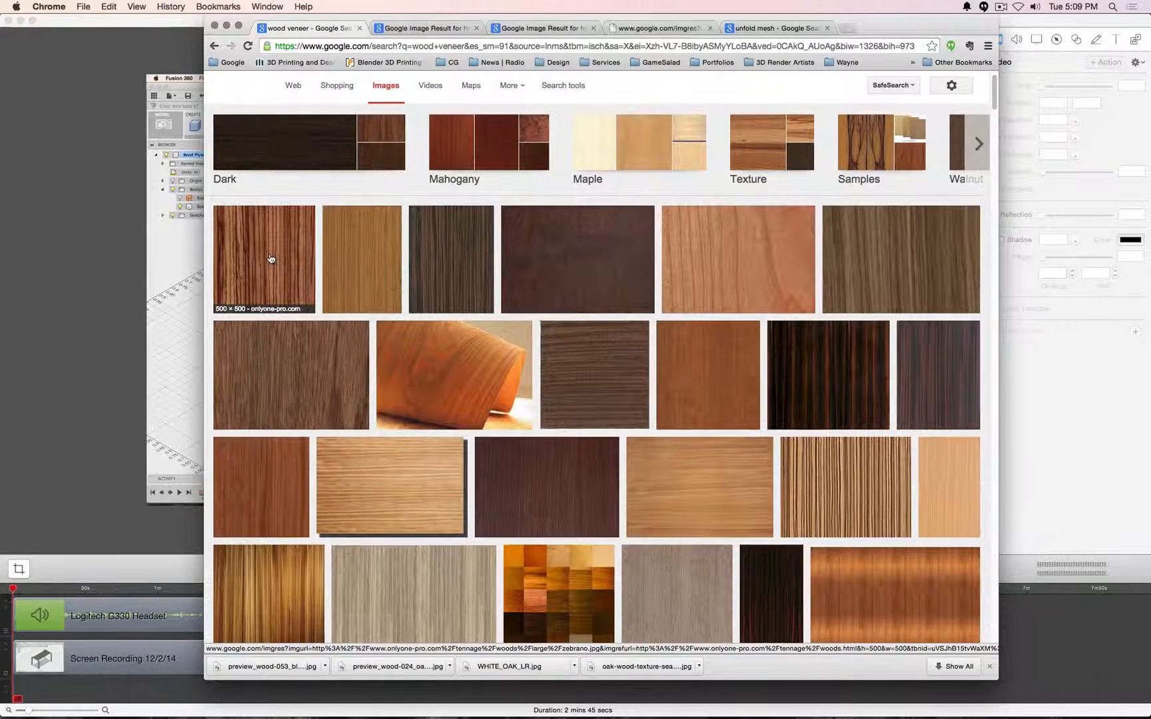
key("ctrl+Tab")
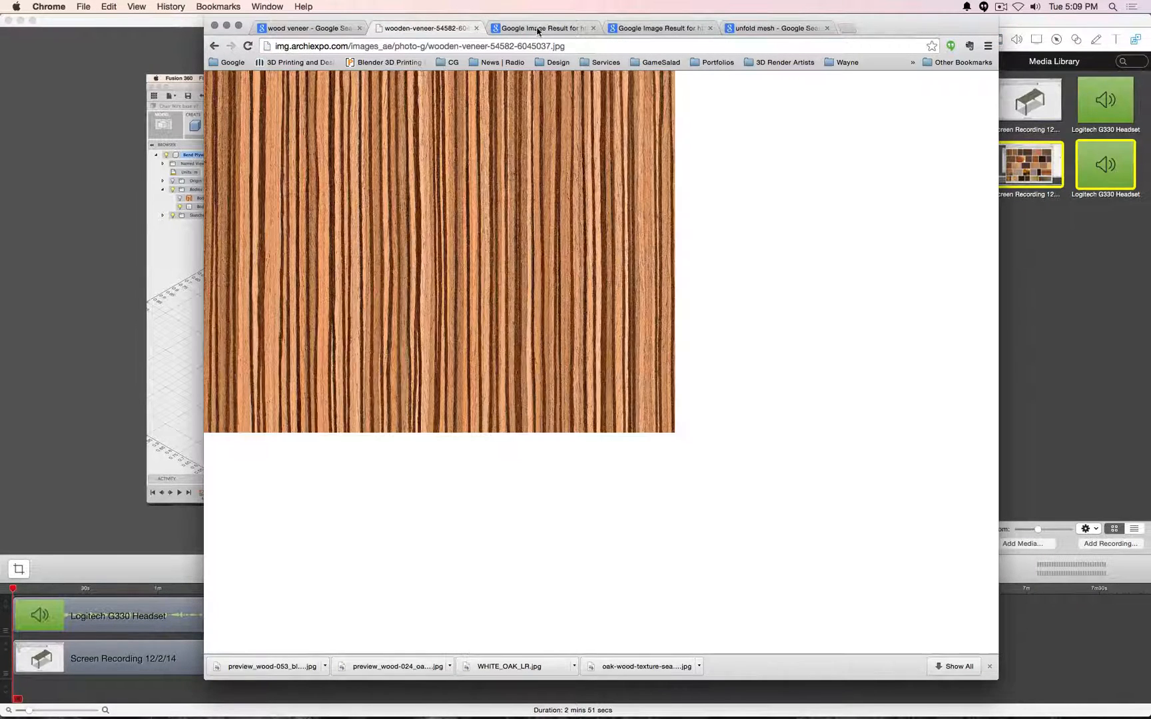
right_click(520, 145)
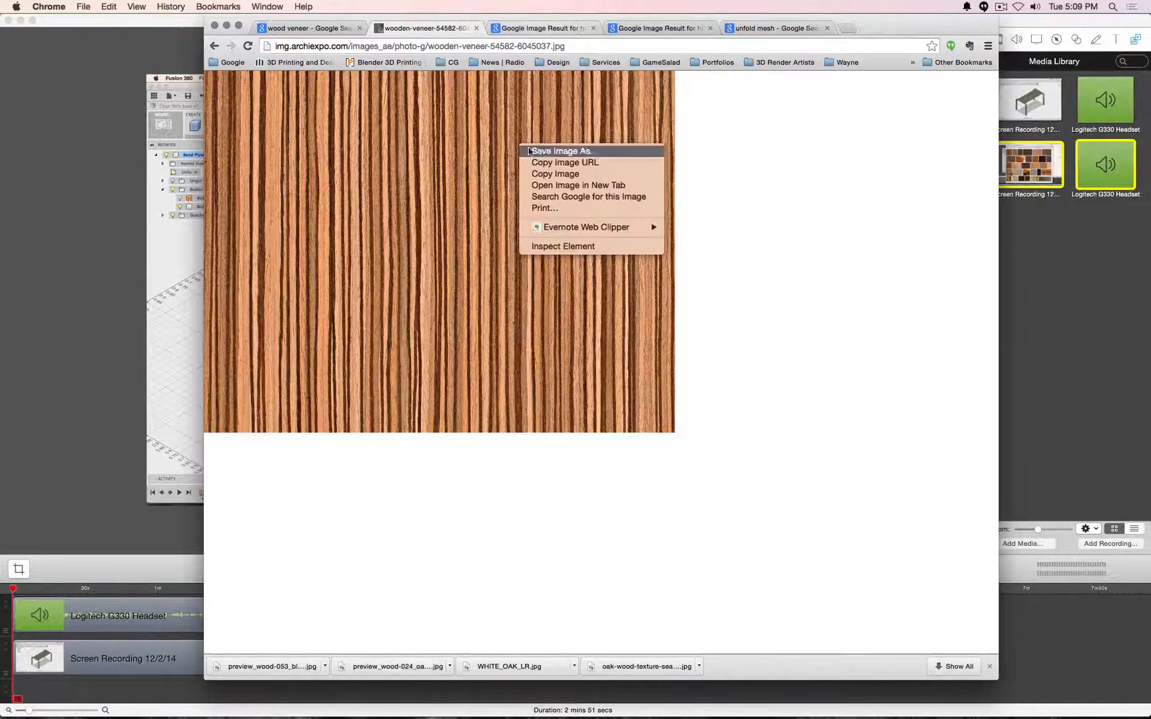
left_click(581, 153)
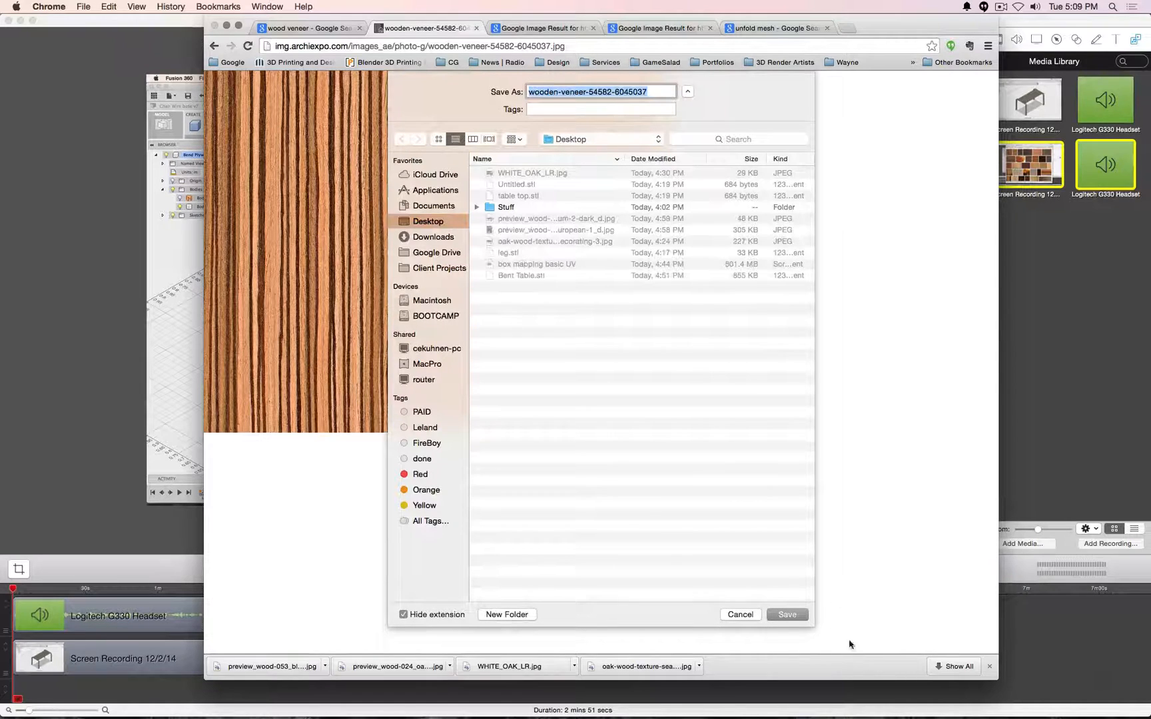
left_click(801, 621)
Open the full-size zebrano veneer image and save it to the Desktop as zebrano.
left_click(543, 26)
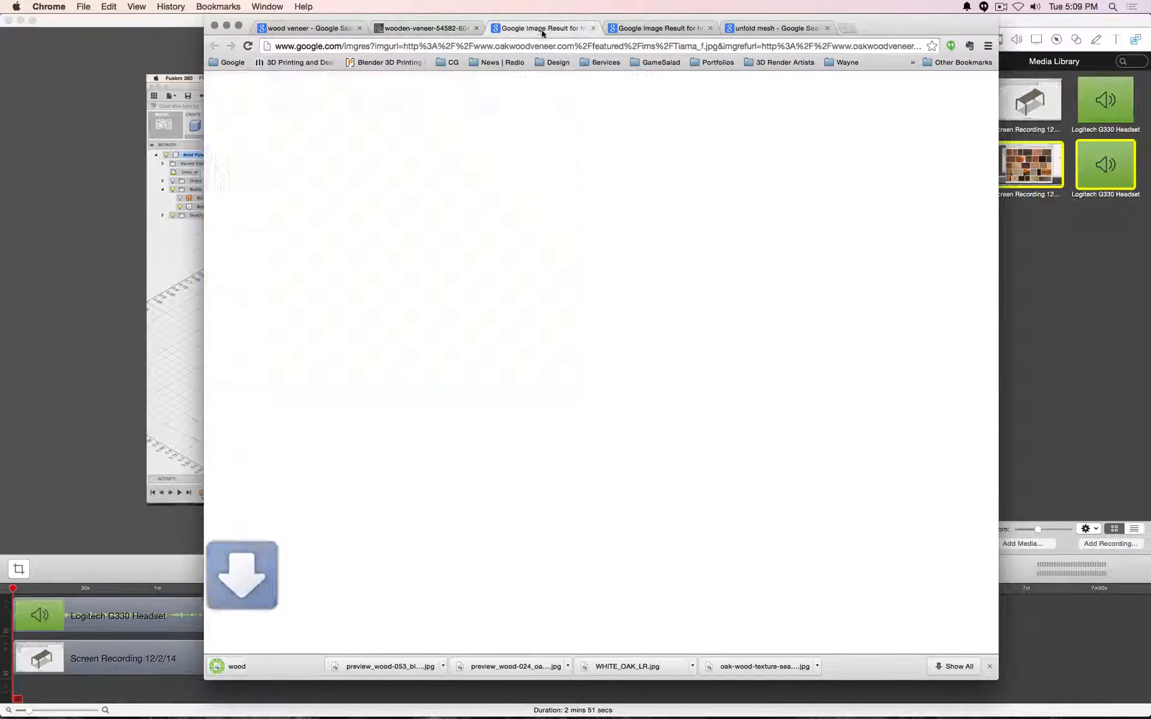
left_click(663, 30)
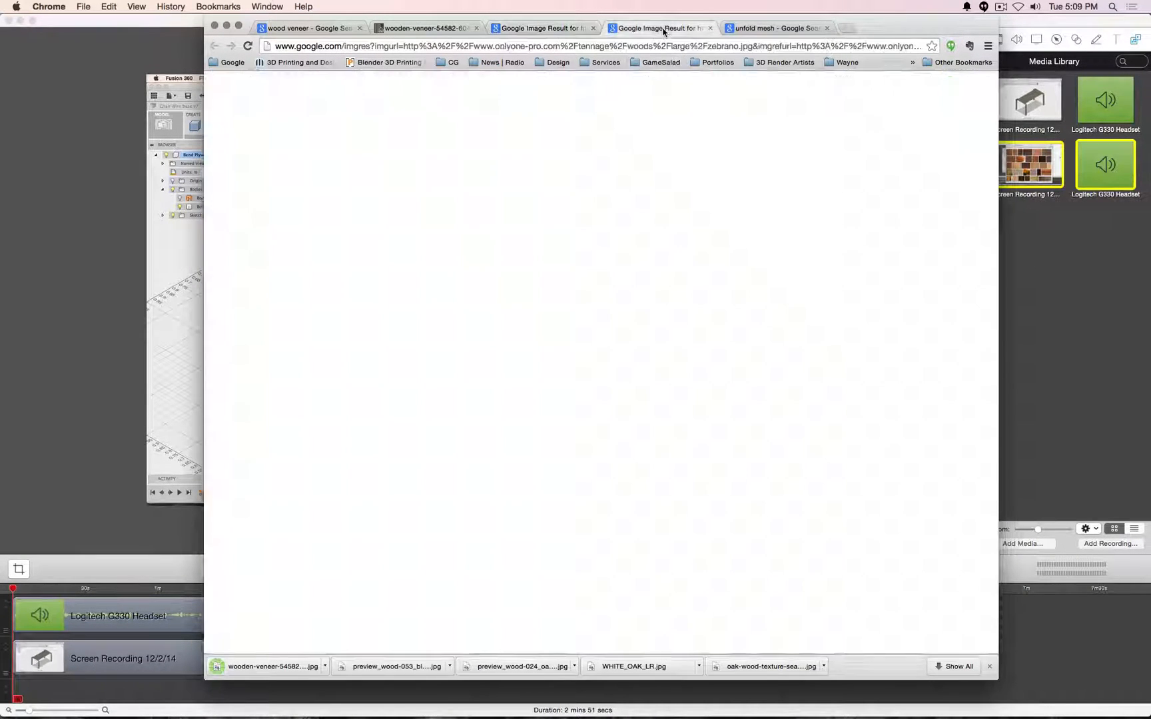
left_click(773, 29)
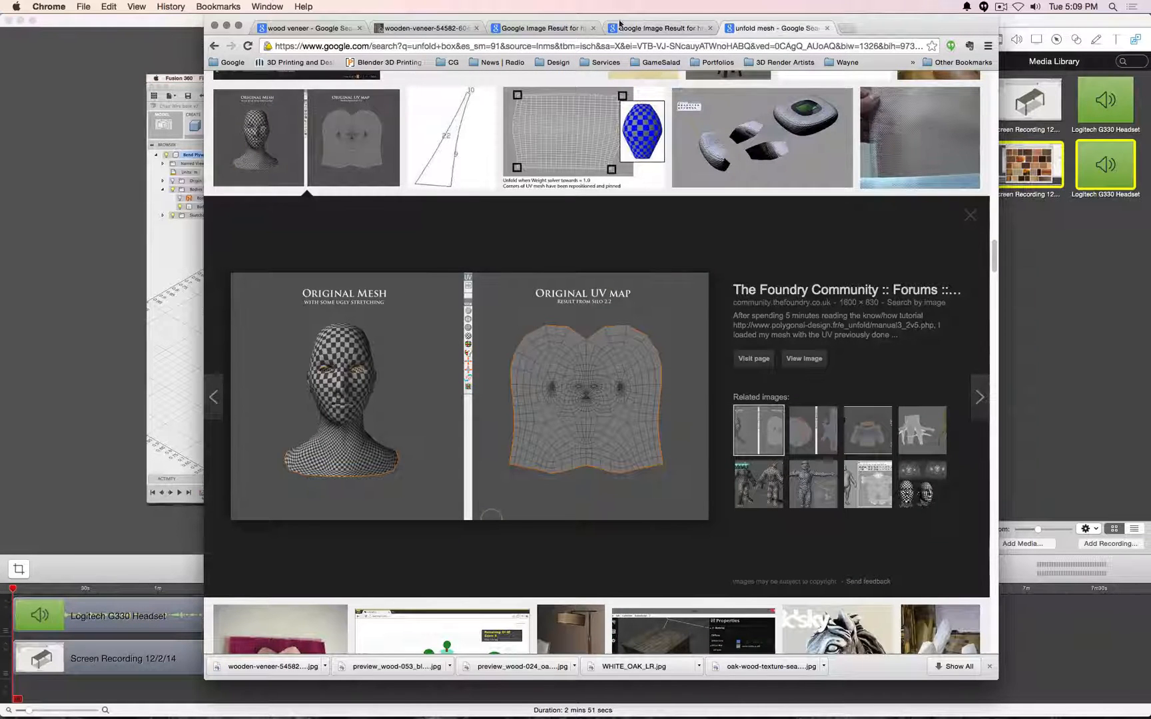
left_click(611, 27)
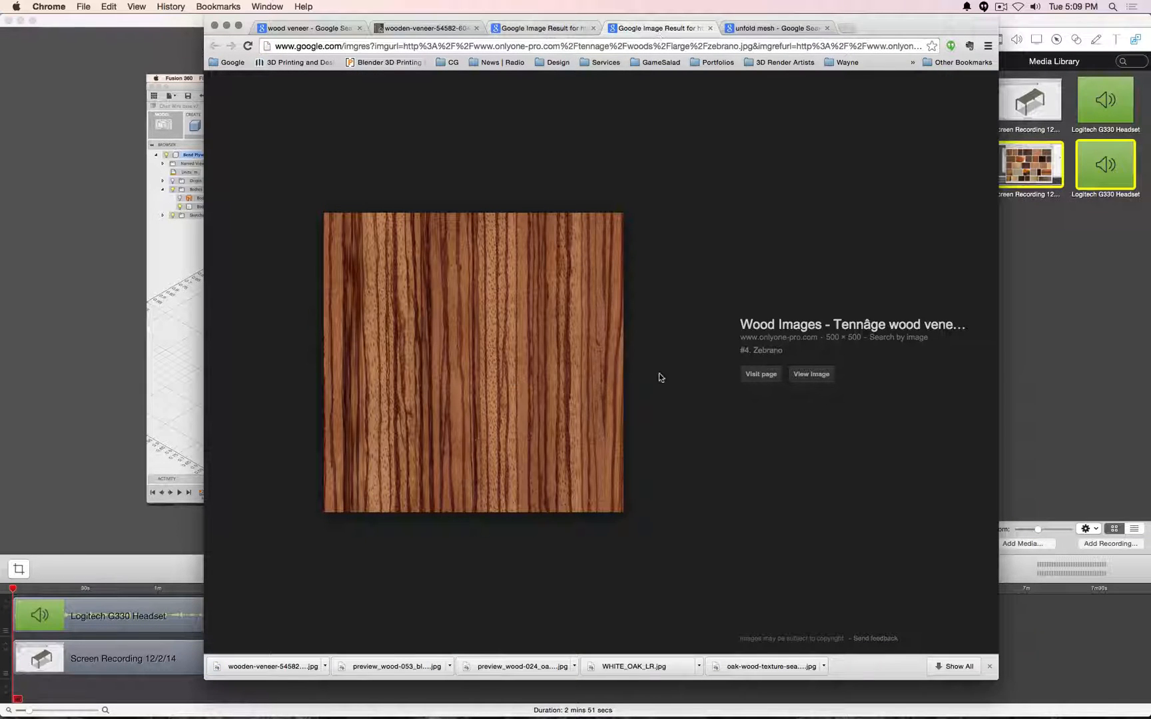
left_click(811, 374)
right_click(415, 188)
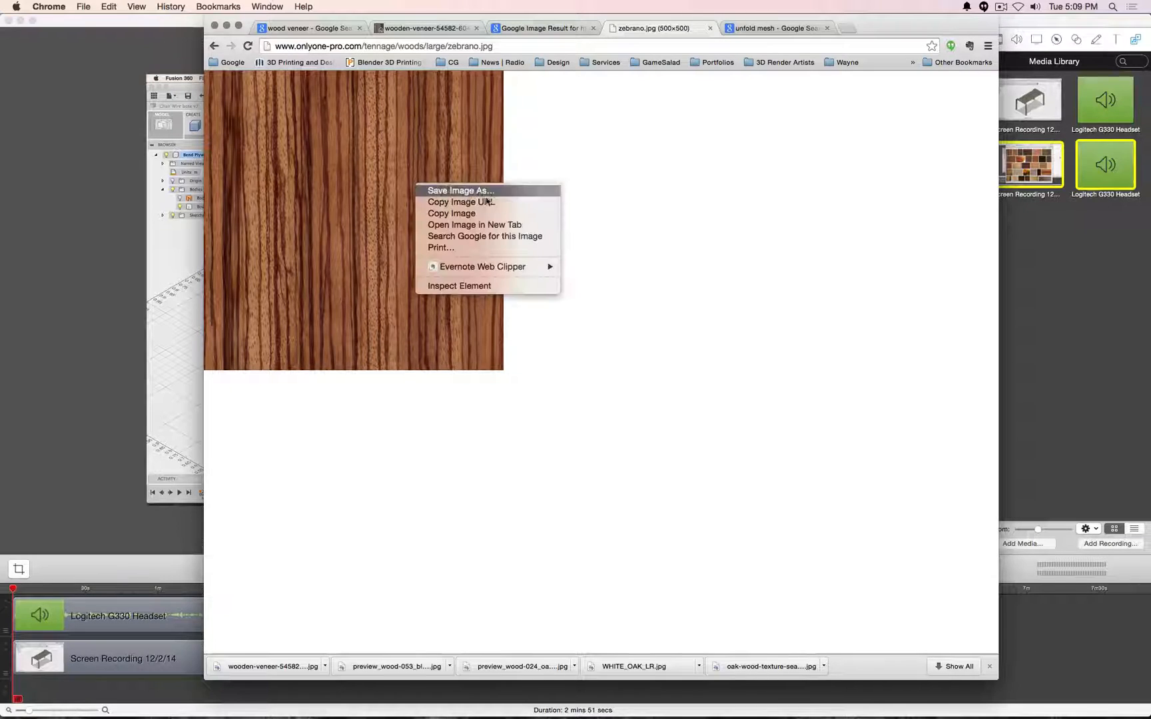
left_click(491, 192)
left_click(425, 220)
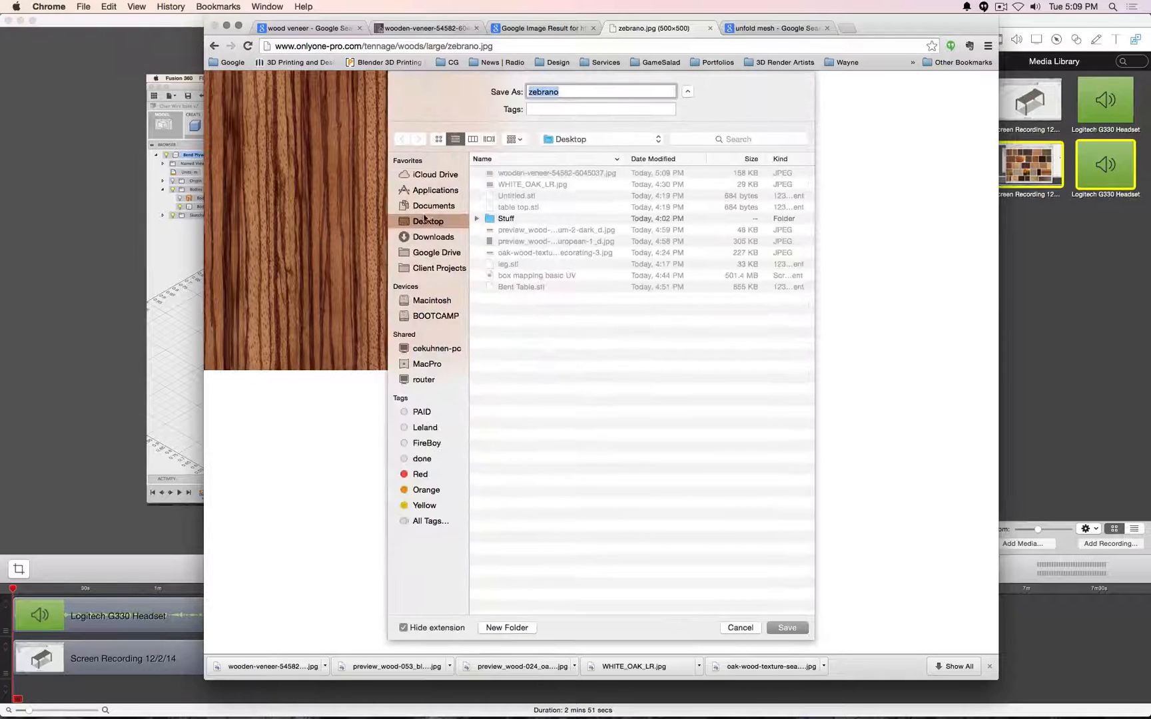
left_click(795, 628)
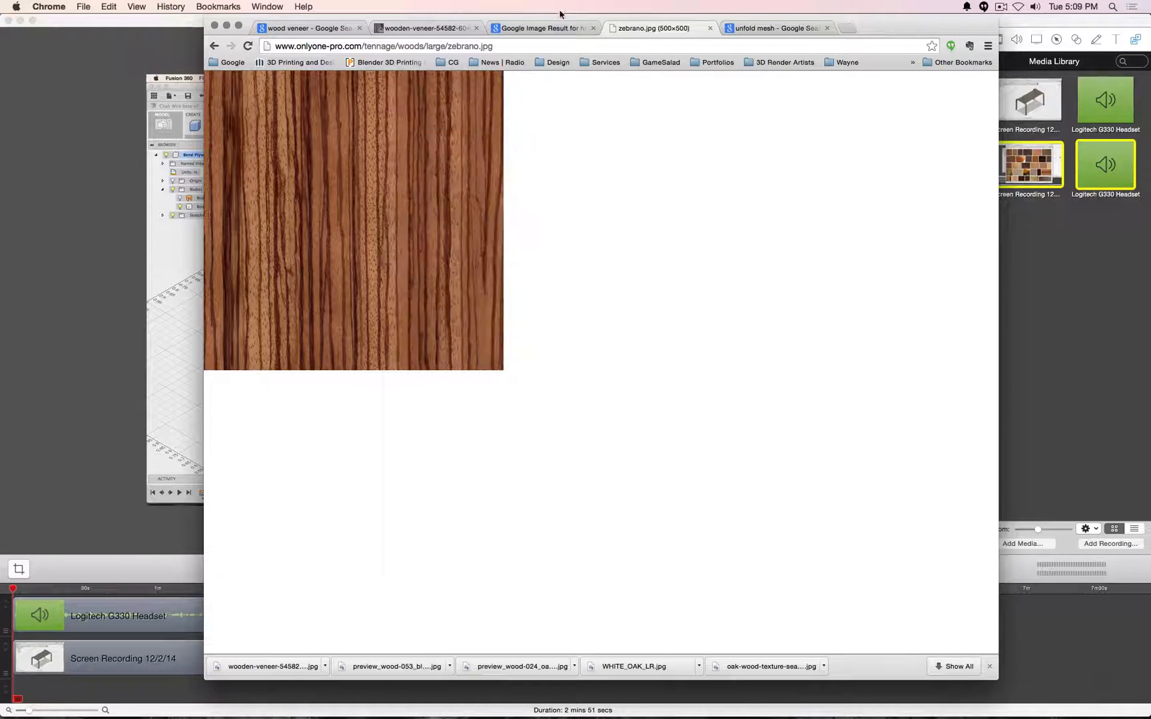
Open the full-size Oakwood Veneer Tiama image and save it to the Desktop as Tiama_f.
left_click(555, 28)
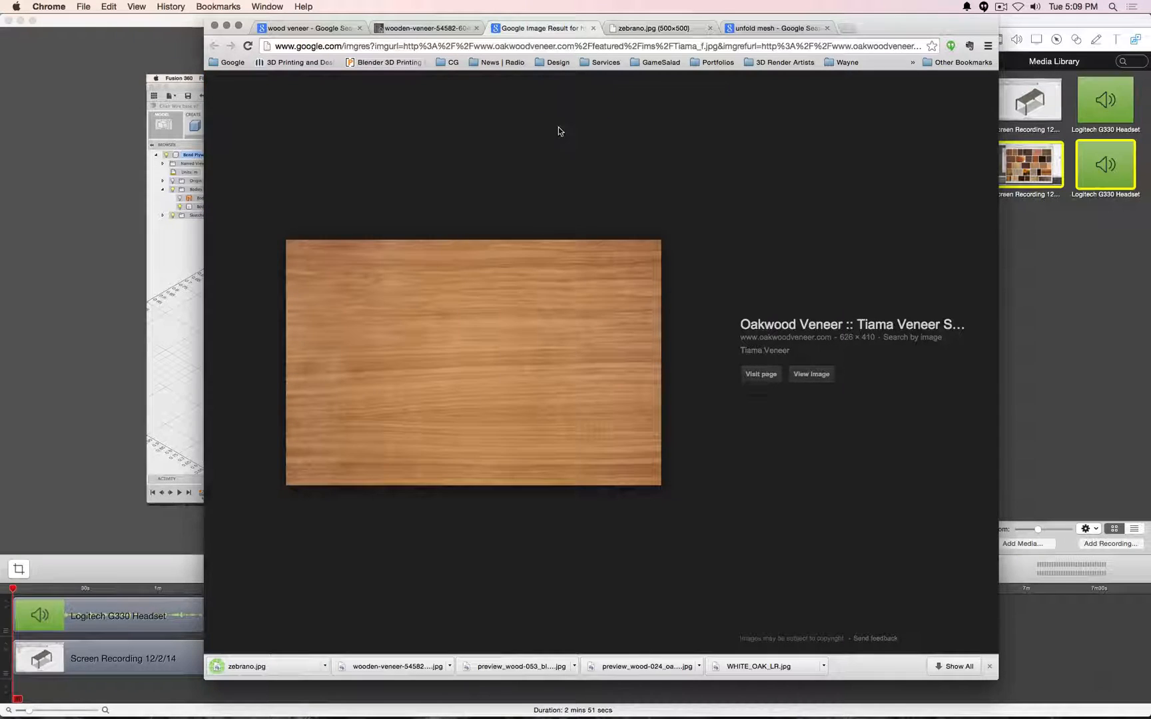
left_click(812, 374)
right_click(465, 207)
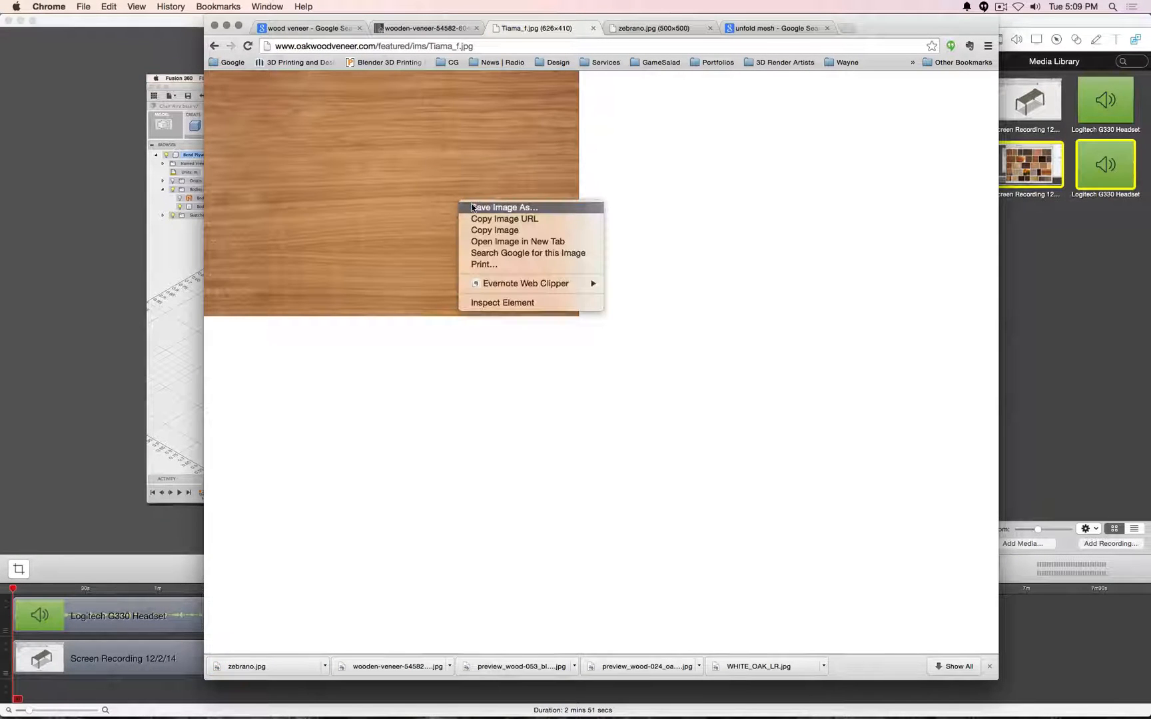
left_click(486, 208)
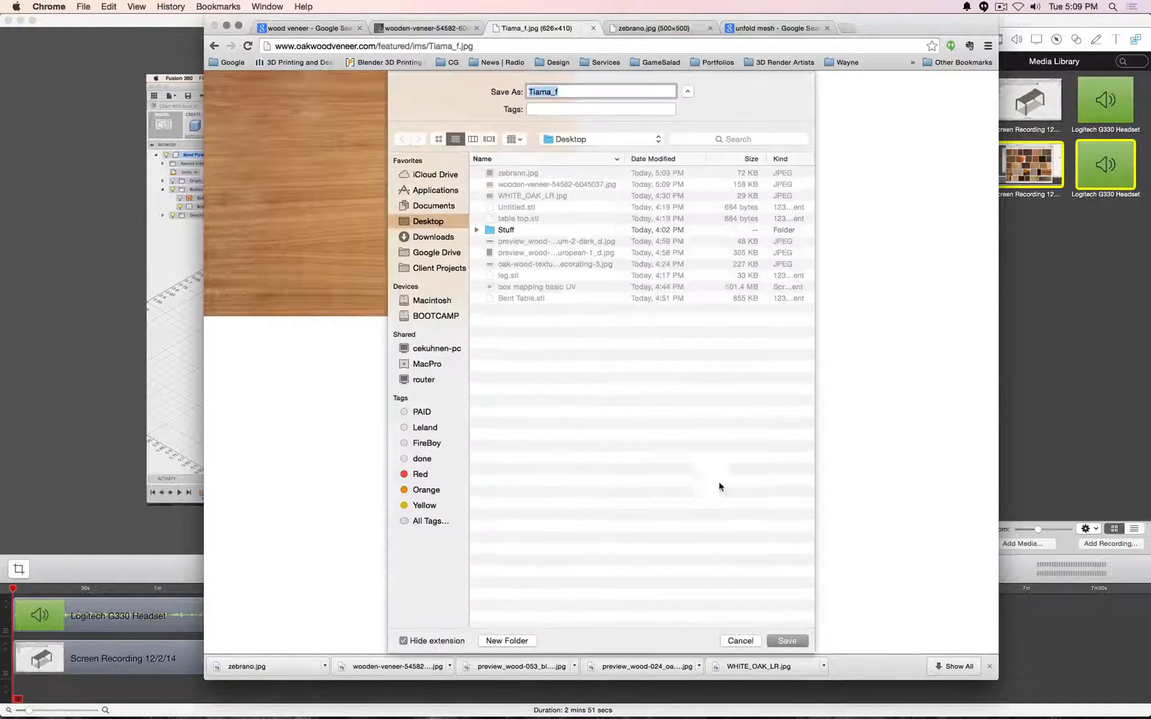
left_click(786, 640)
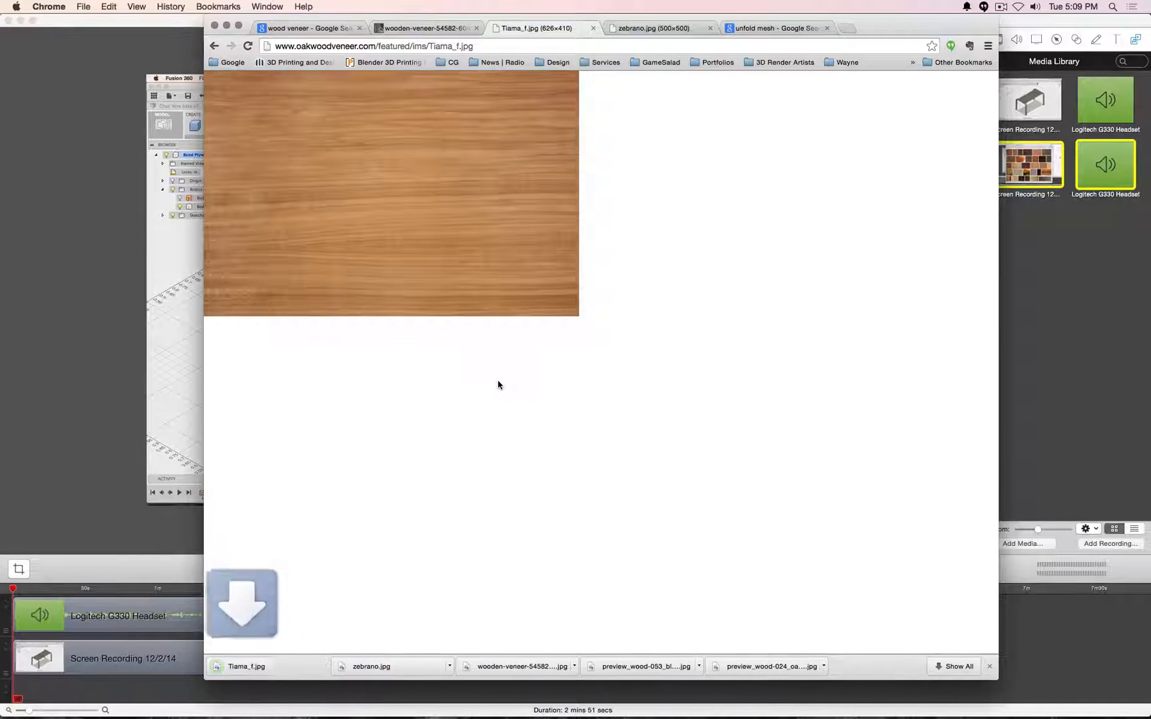
Switch to Blender and create a new material for the Bent Table object.
key("super+Tab")
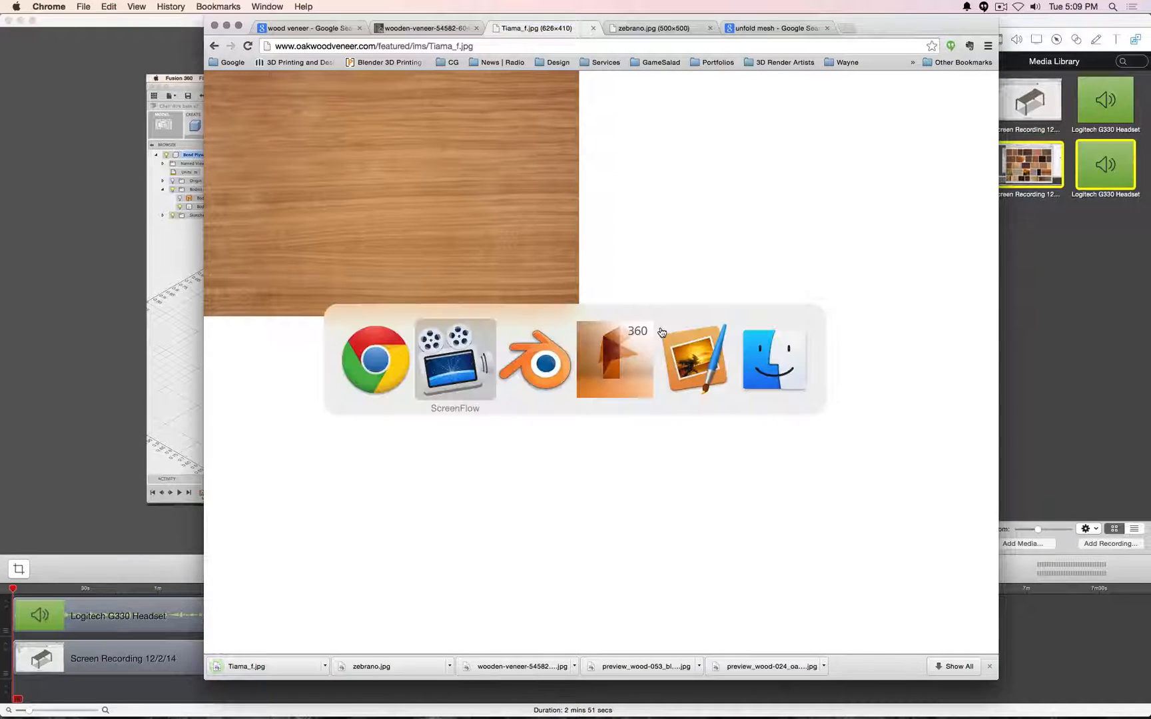
key("super+Tab")
key("super+Tab")
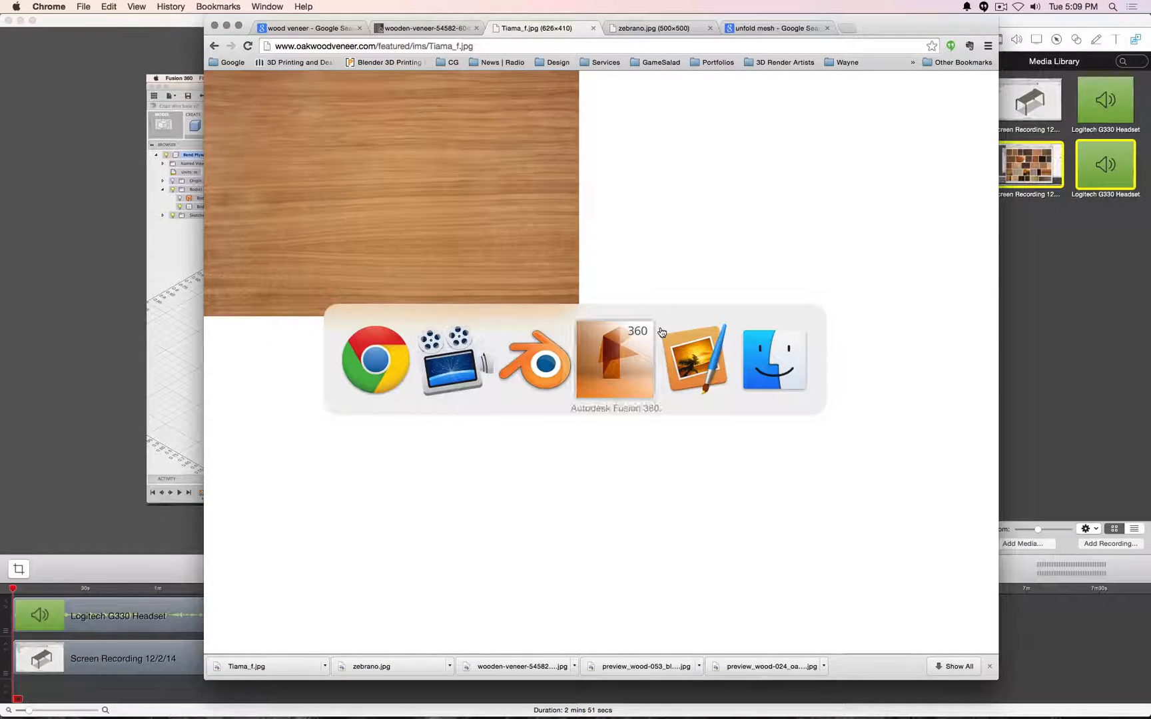
left_click(545, 364)
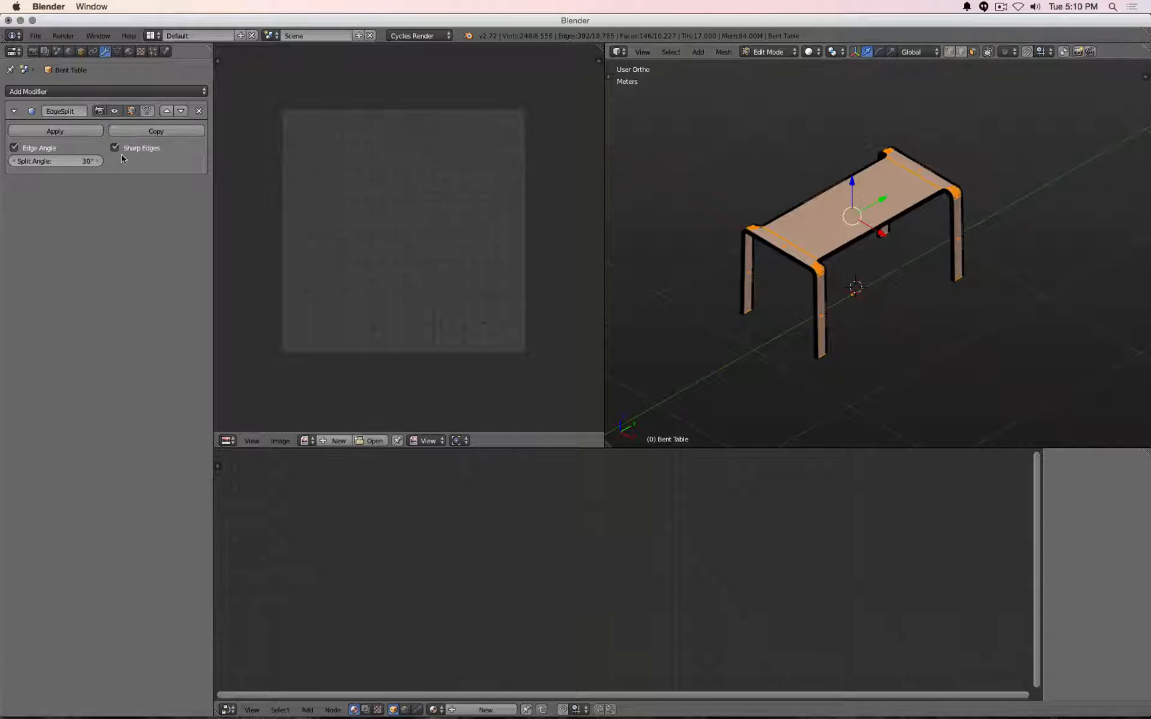
left_click(128, 52)
left_click(97, 175)
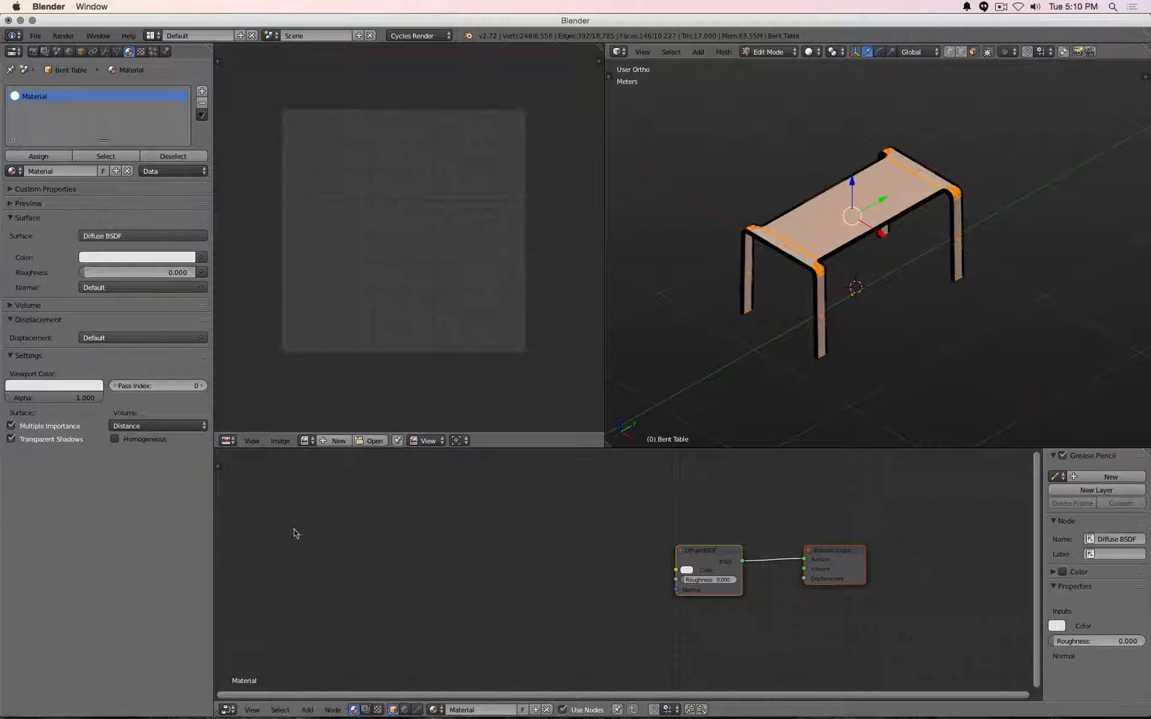
Add an Image Texture node to the material and connect its Color output to the Diffuse BSDF color.
key("shift+a")
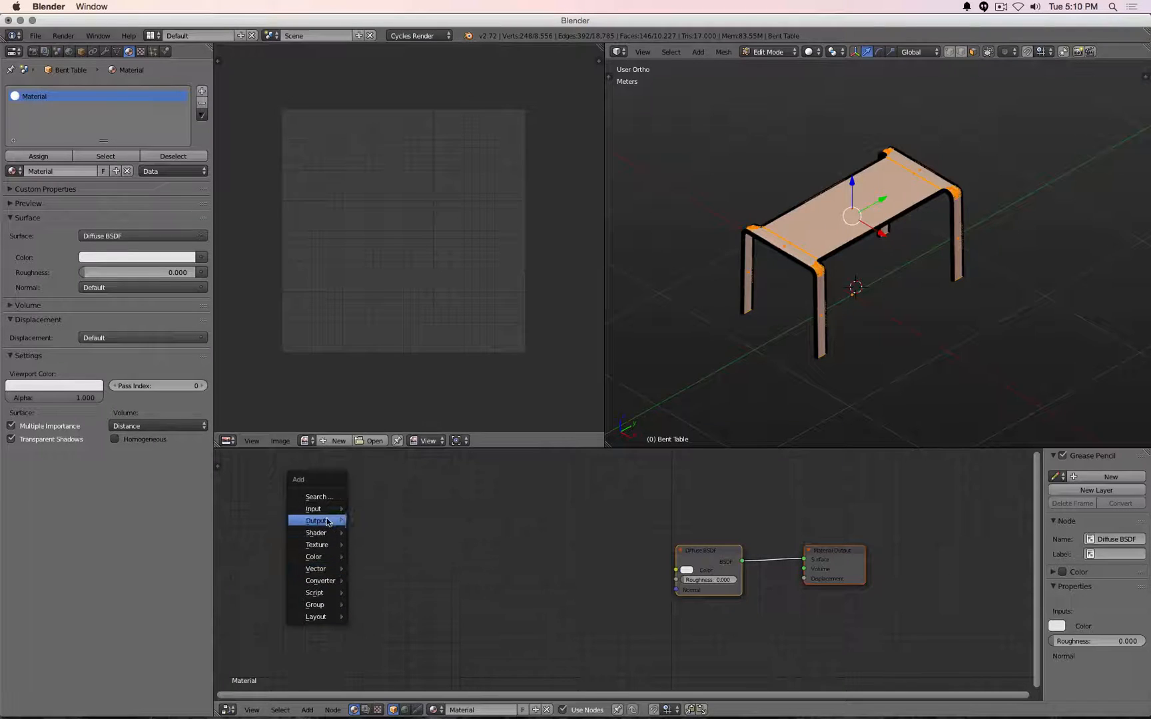
mouse_move(329, 510)
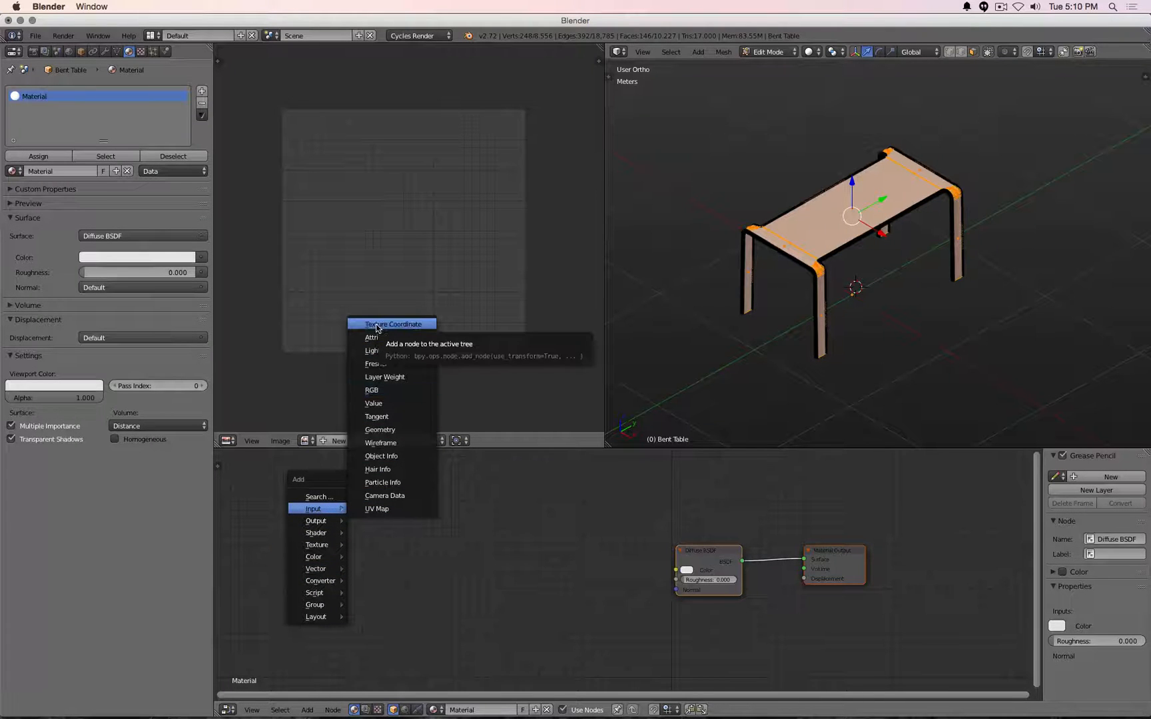
key("shift+a")
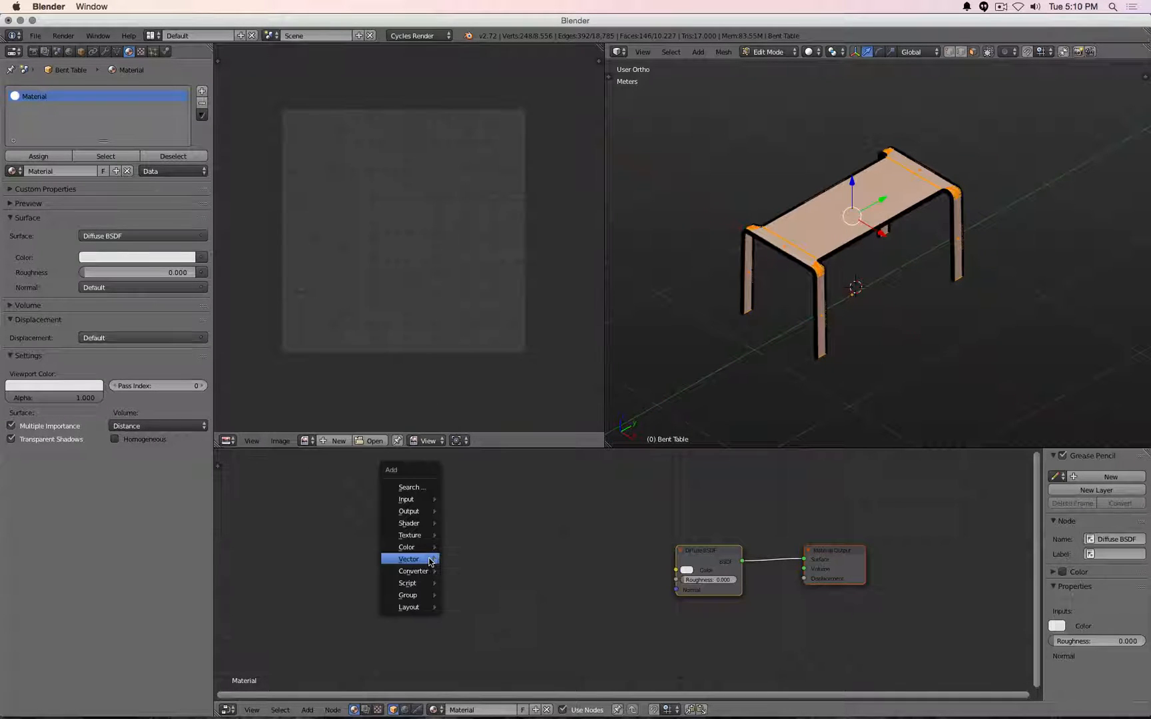
mouse_move(416, 535)
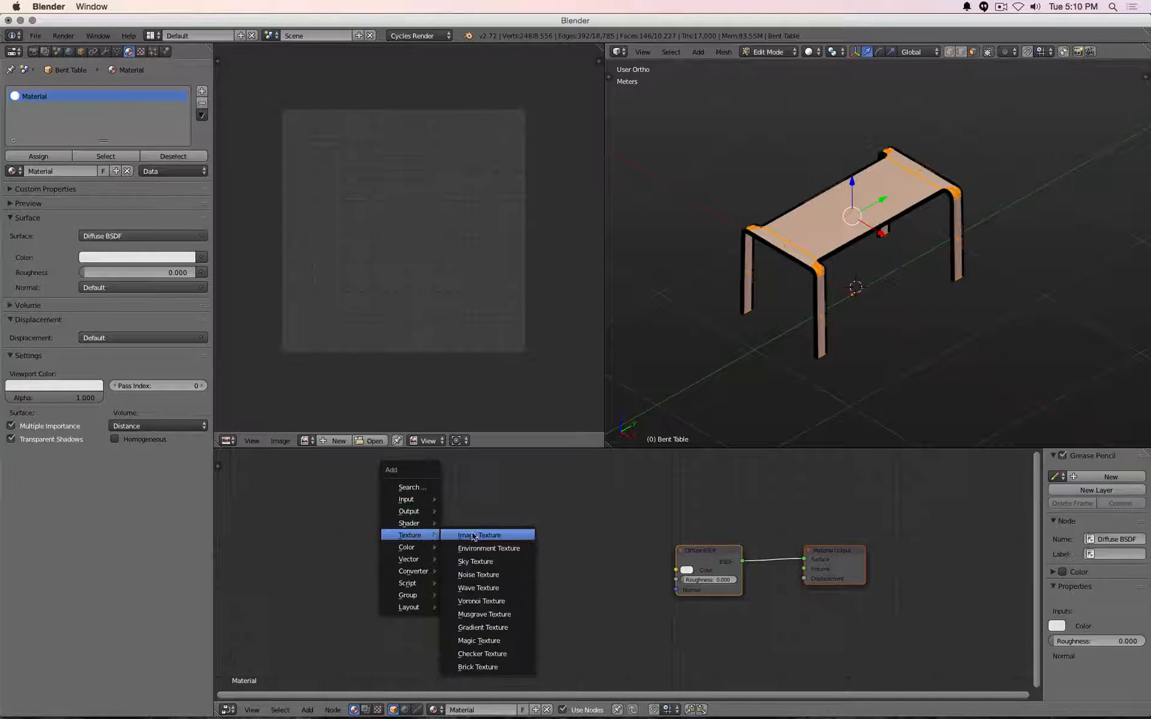
left_click(489, 535)
left_click(595, 570)
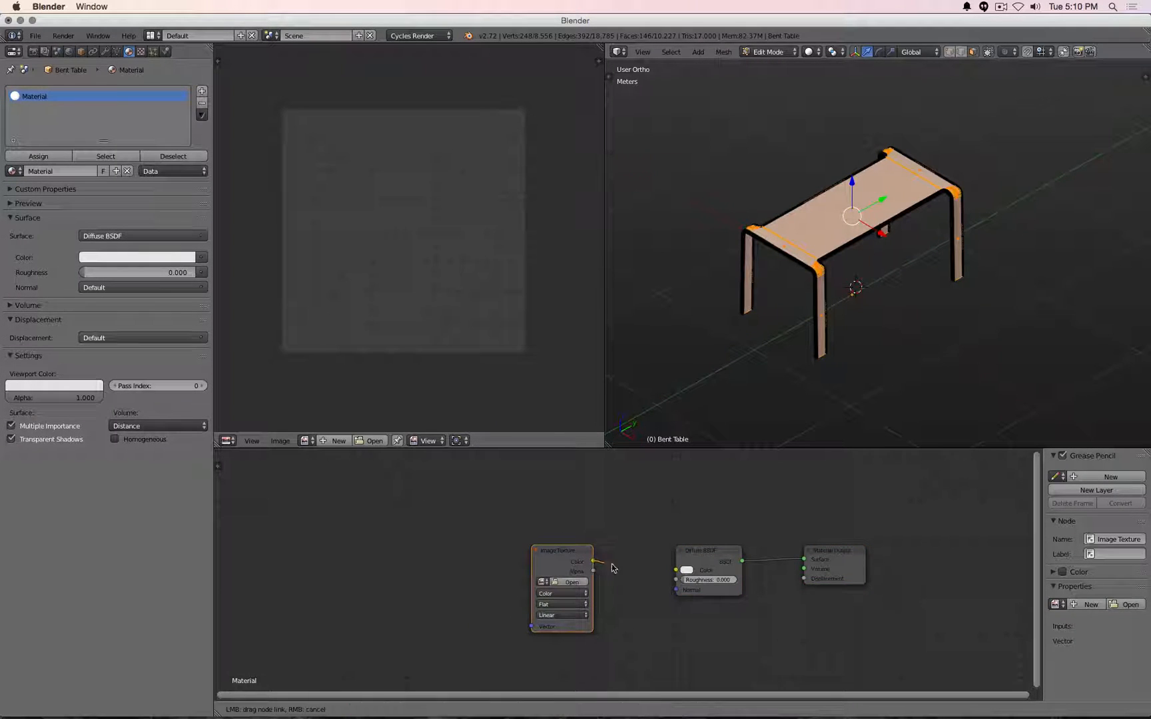
left_click_drag(593, 563, 676, 570)
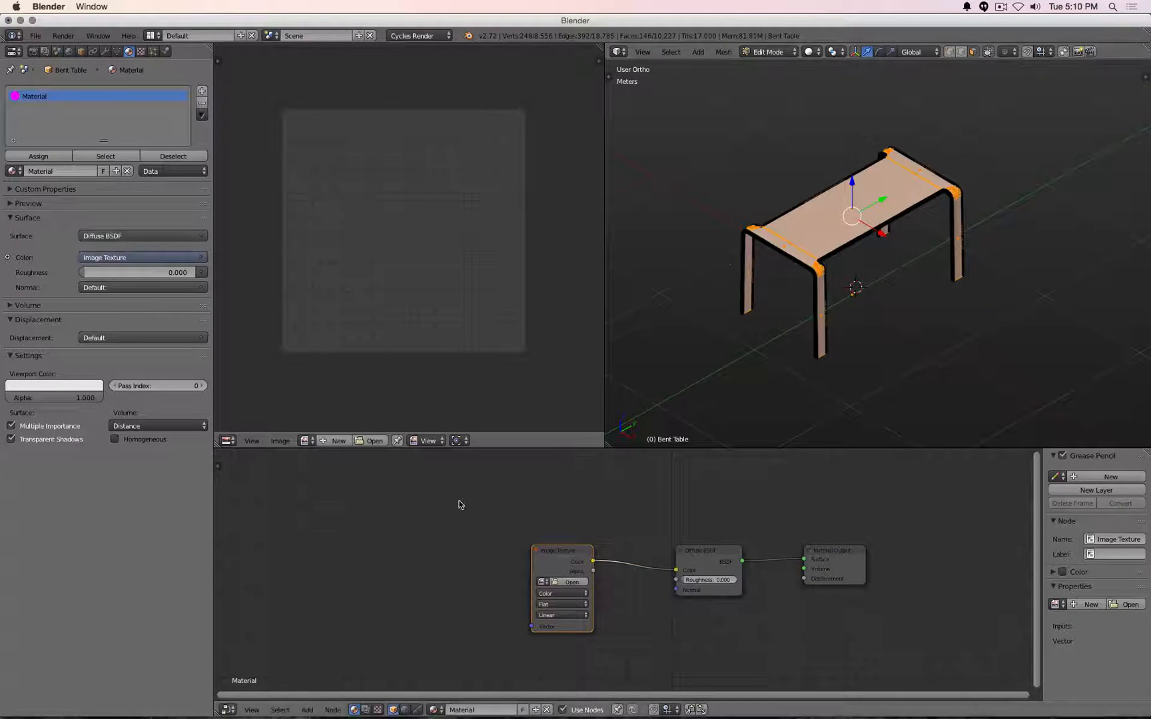
Load wooden-veneer-54582-6045037.jpg from the Desktop into the image editor, browsing the files as thumbnails.
left_click(370, 441)
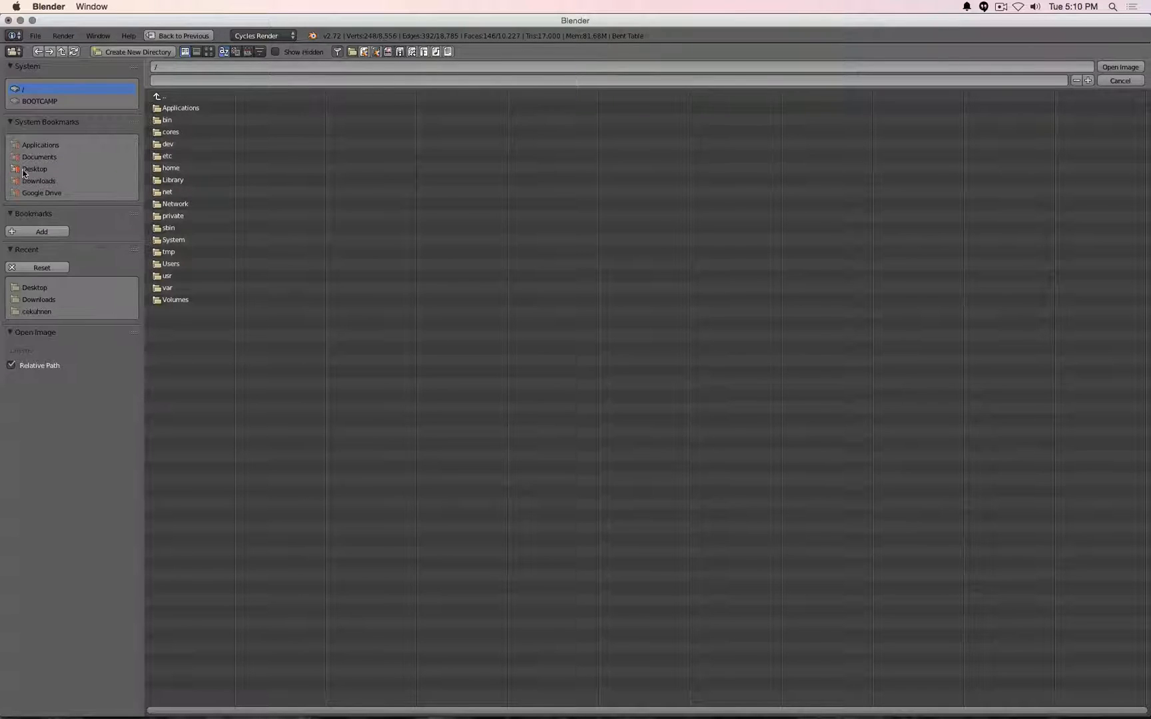
left_click(208, 52)
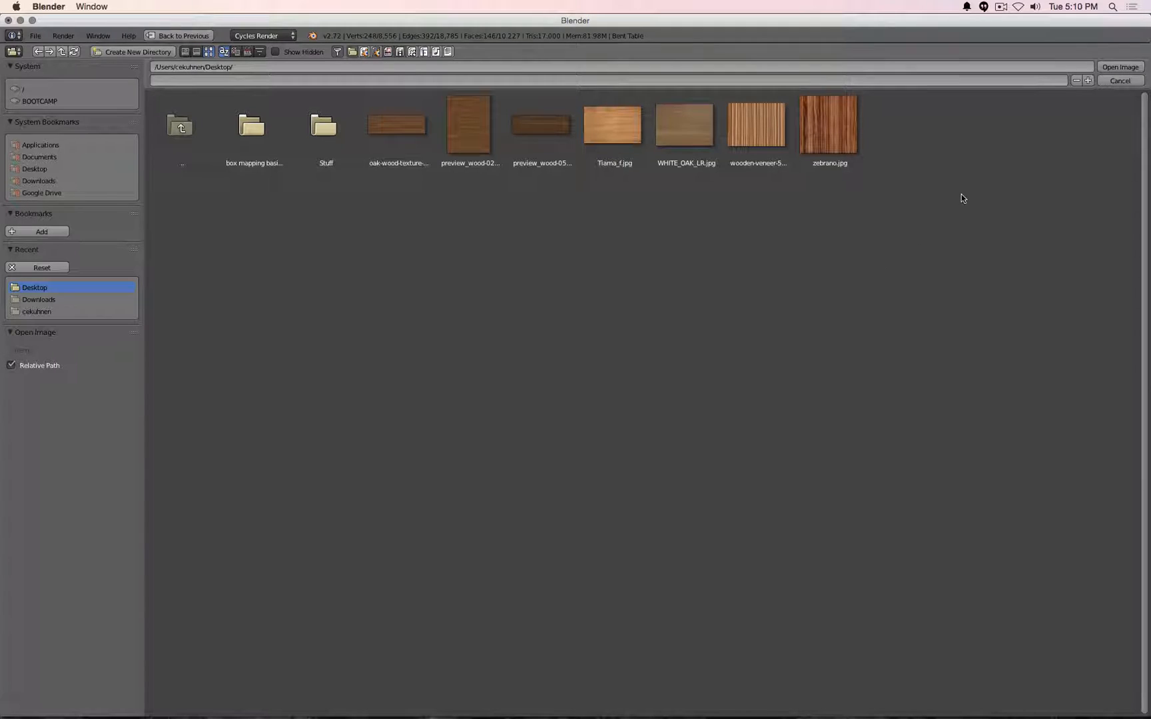
left_click(757, 126)
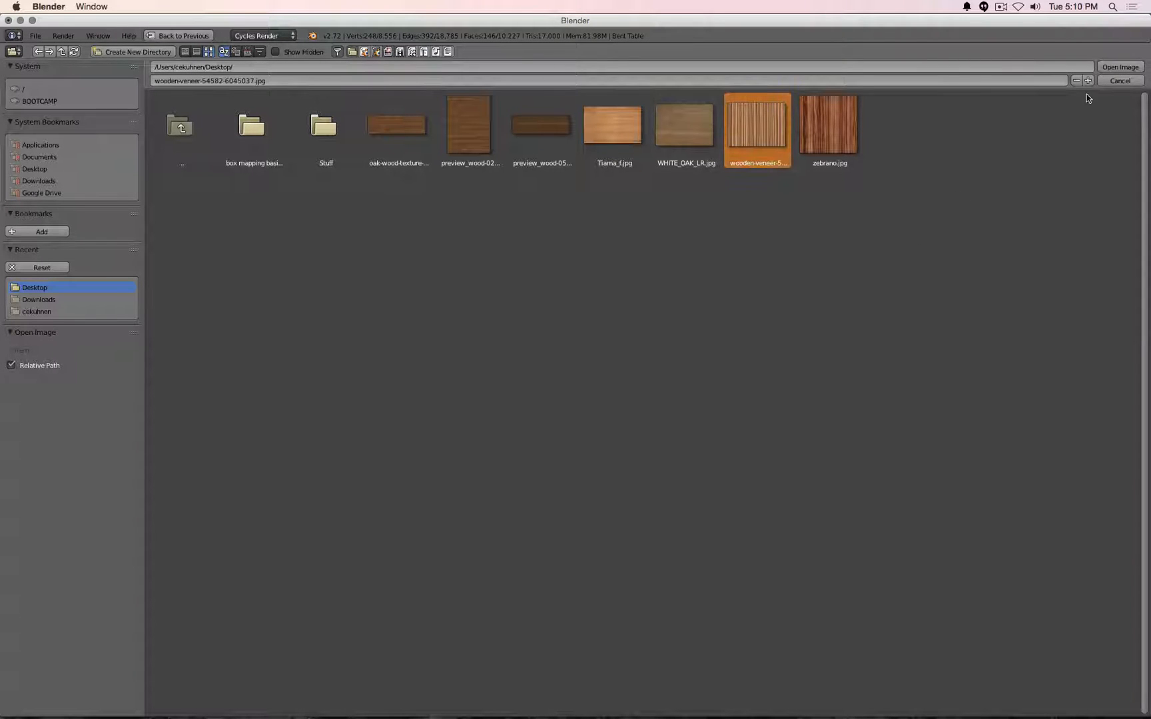
left_click(1112, 69)
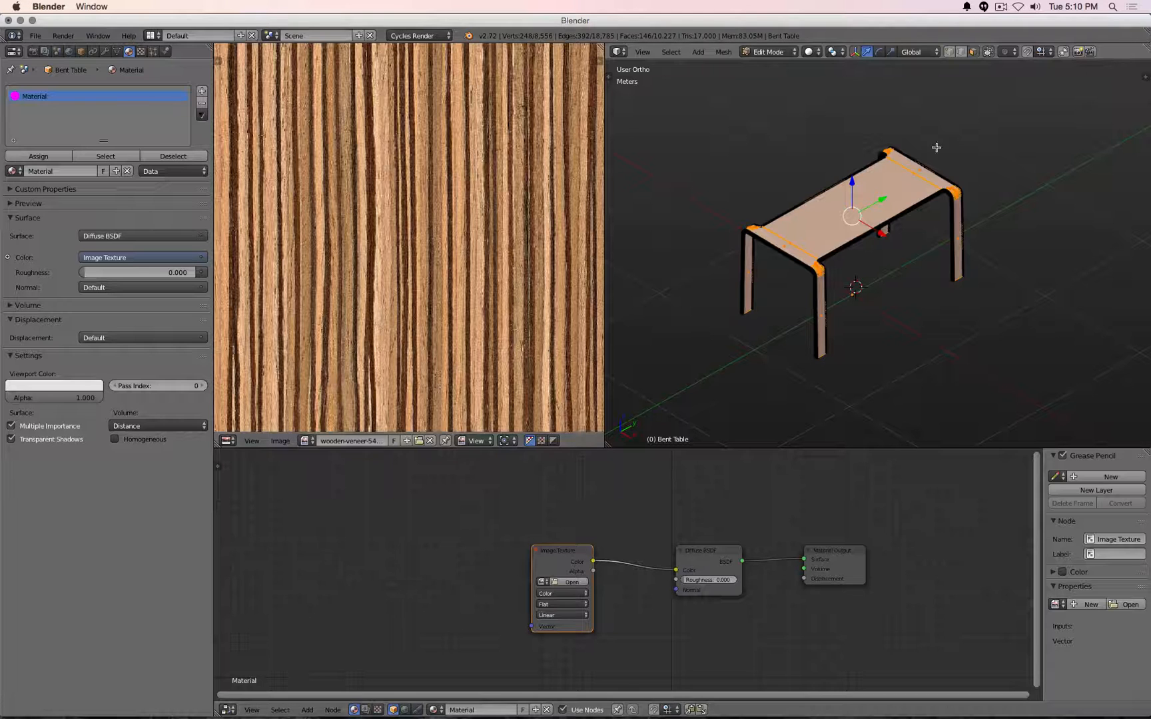
scroll(438, 278, "down", 3)
scroll(437, 275, "up", 1)
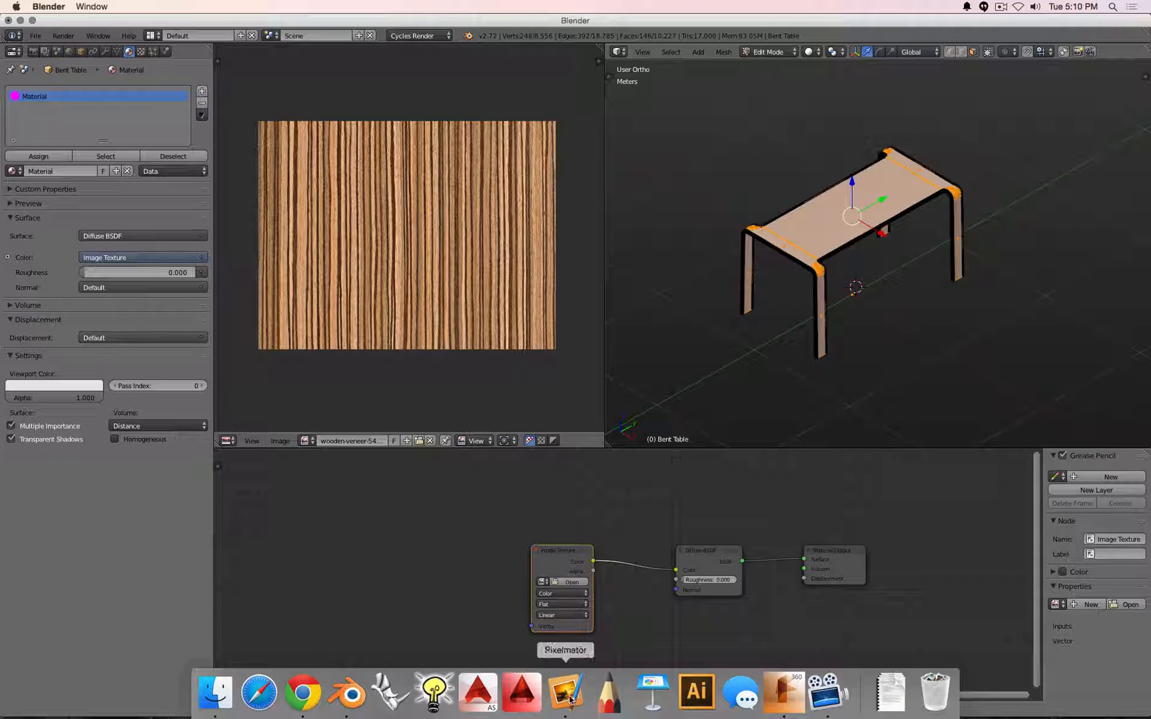
Unwrap the selected veneer faces of the table onto the veneer image.
key("u")
left_click(782, 197)
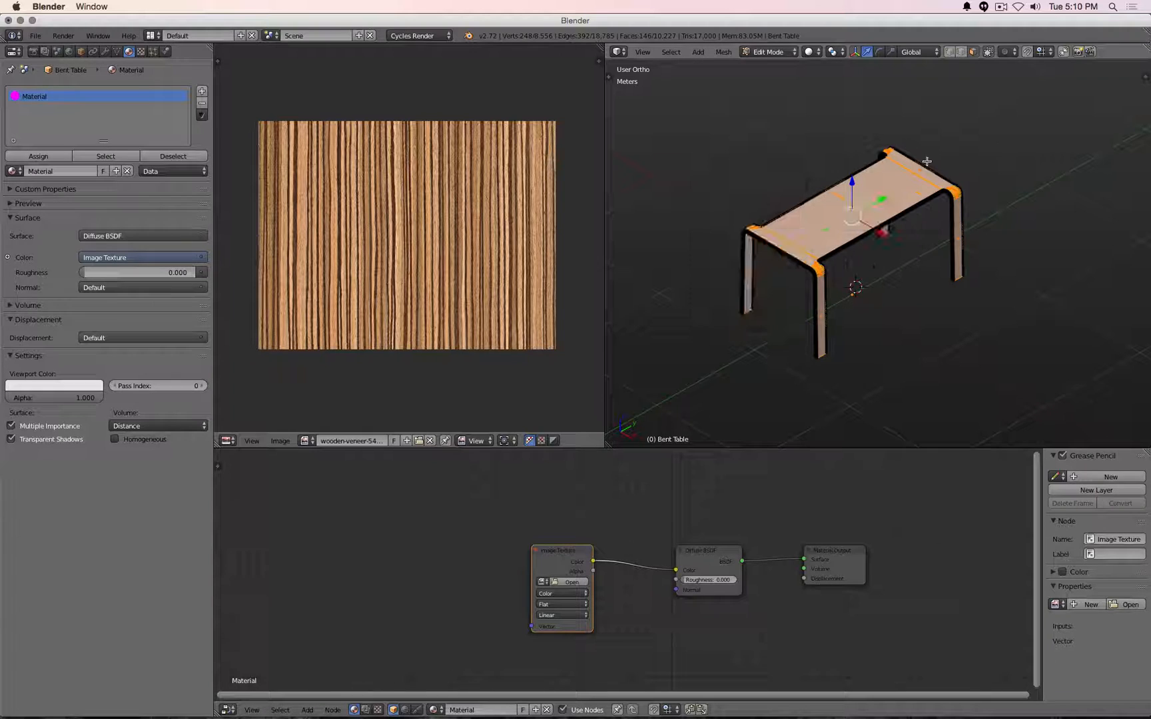
key("t")
left_click(611, 140)
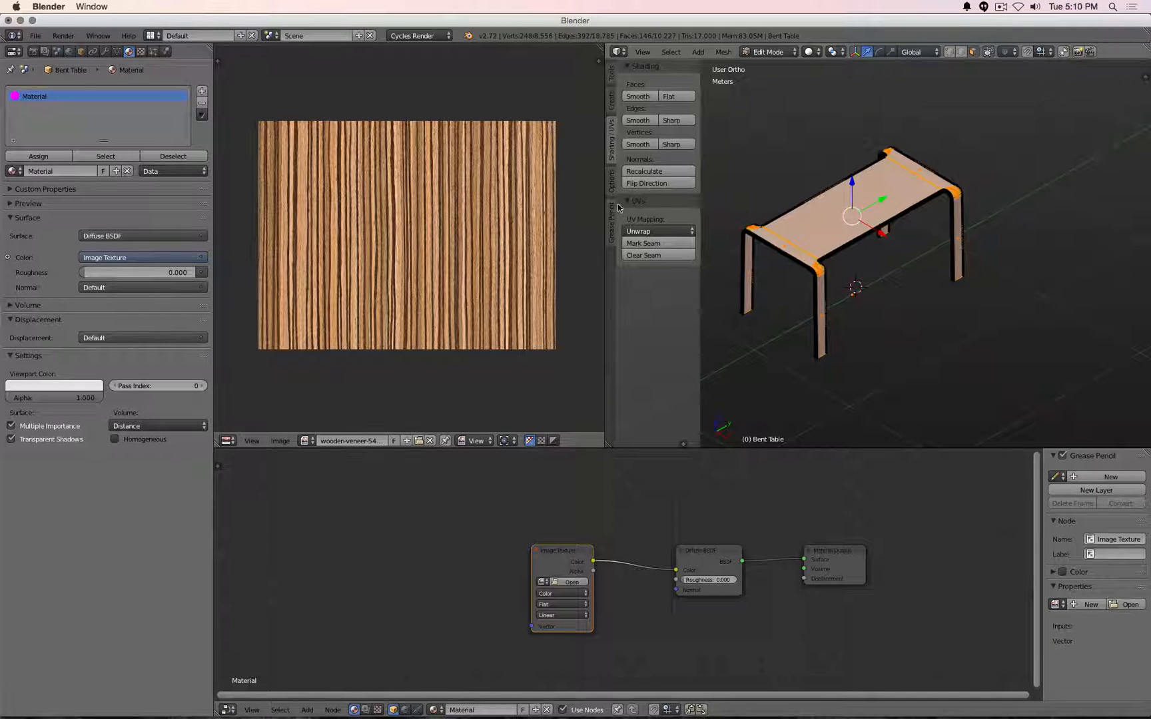
left_click(650, 231)
left_click(650, 241)
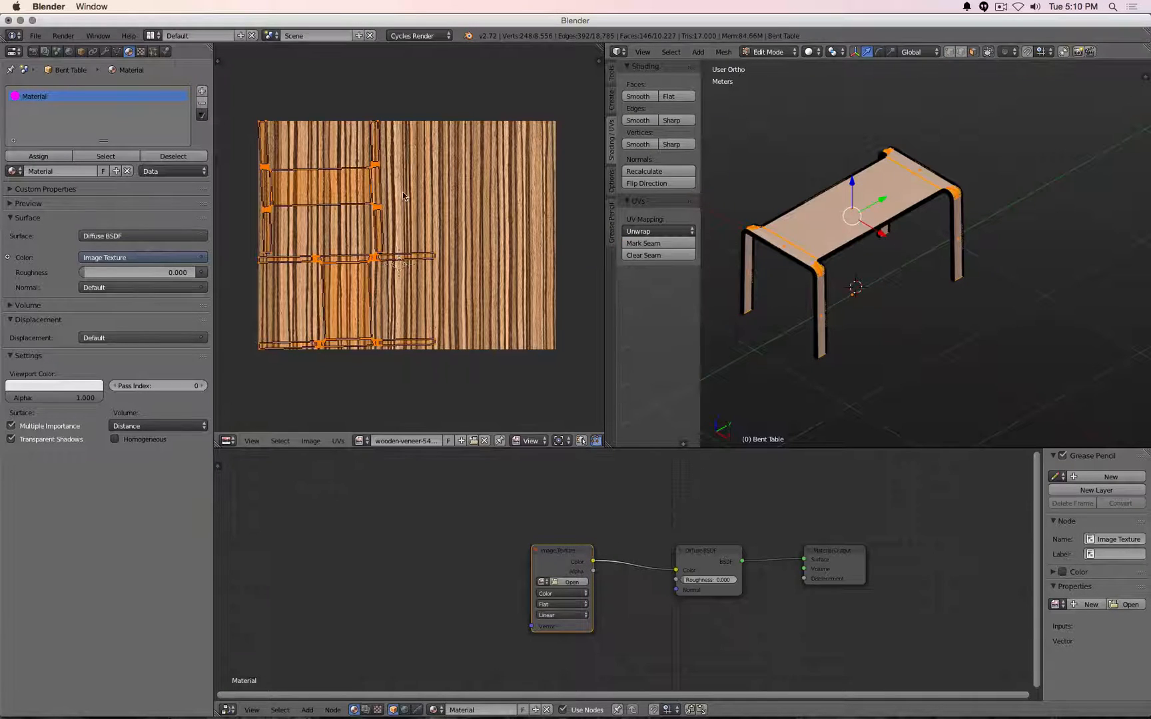
Rotate the upper UV island by 90 degrees and move it to the middle of the veneer image.
key("a")
key("a")
key("a")
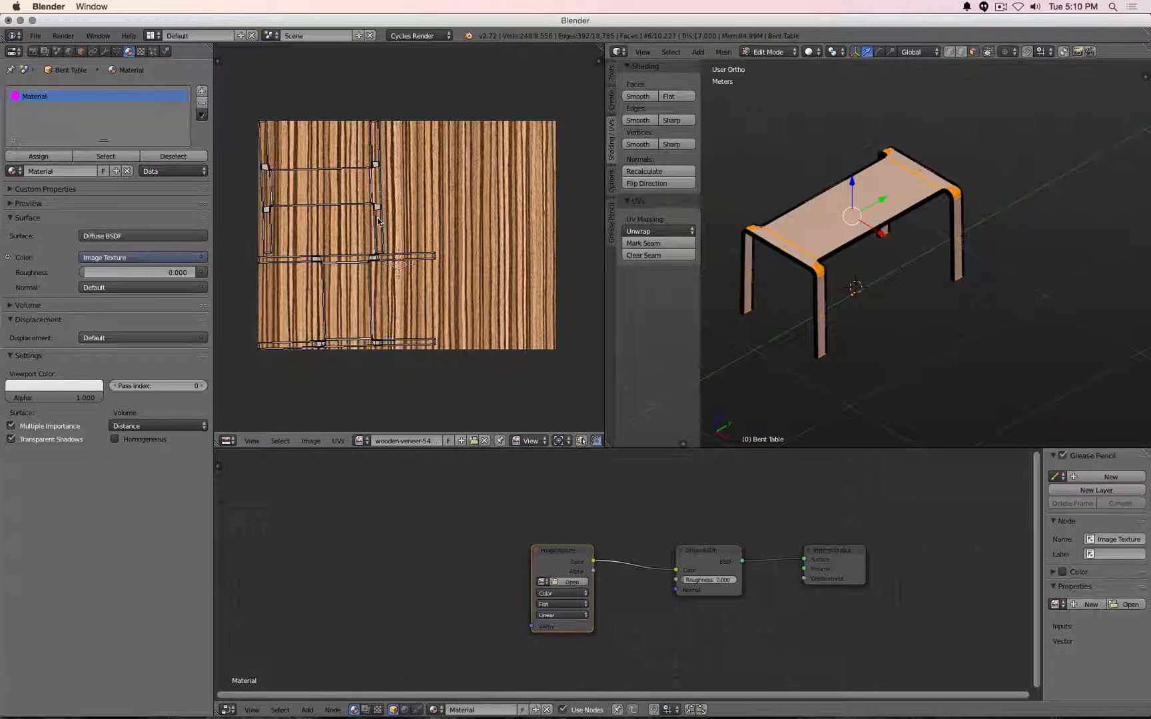
key("l")
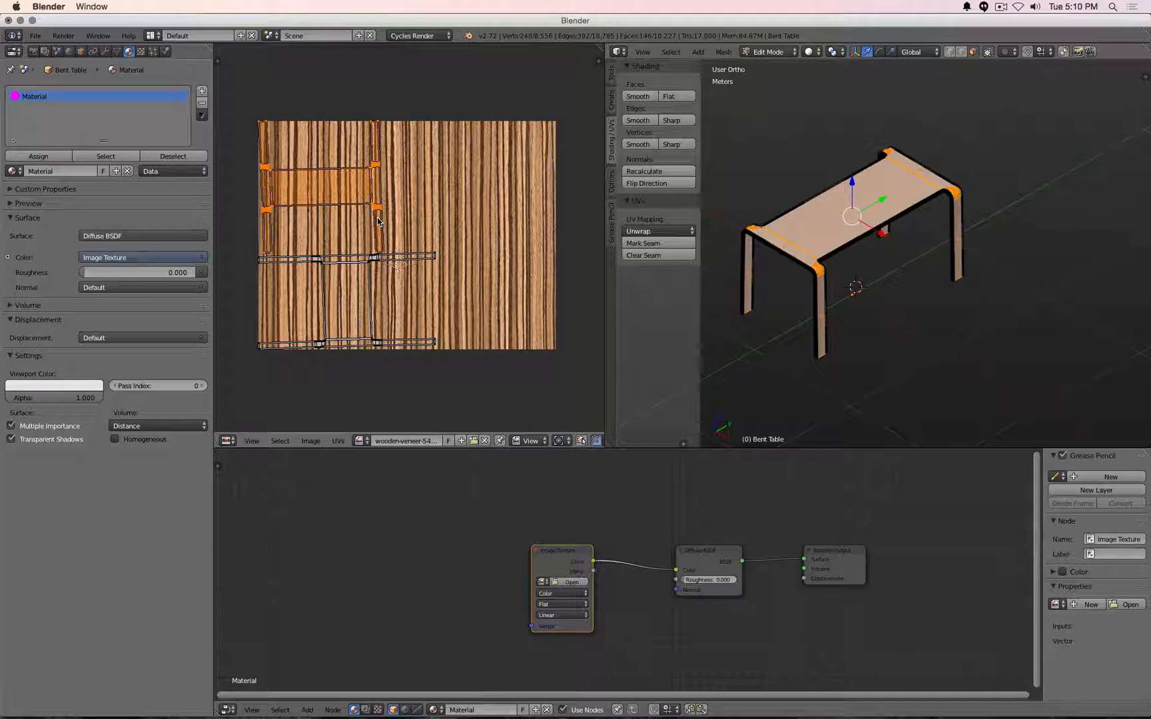
type("r90")
key("Return")
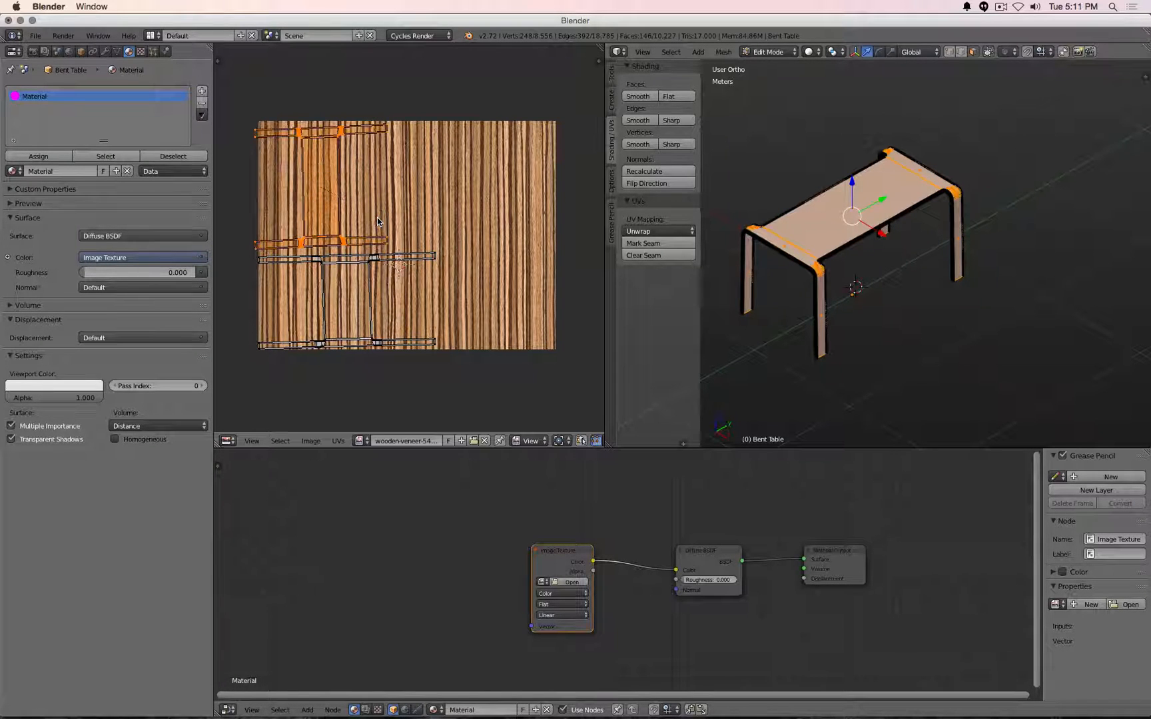
key("g")
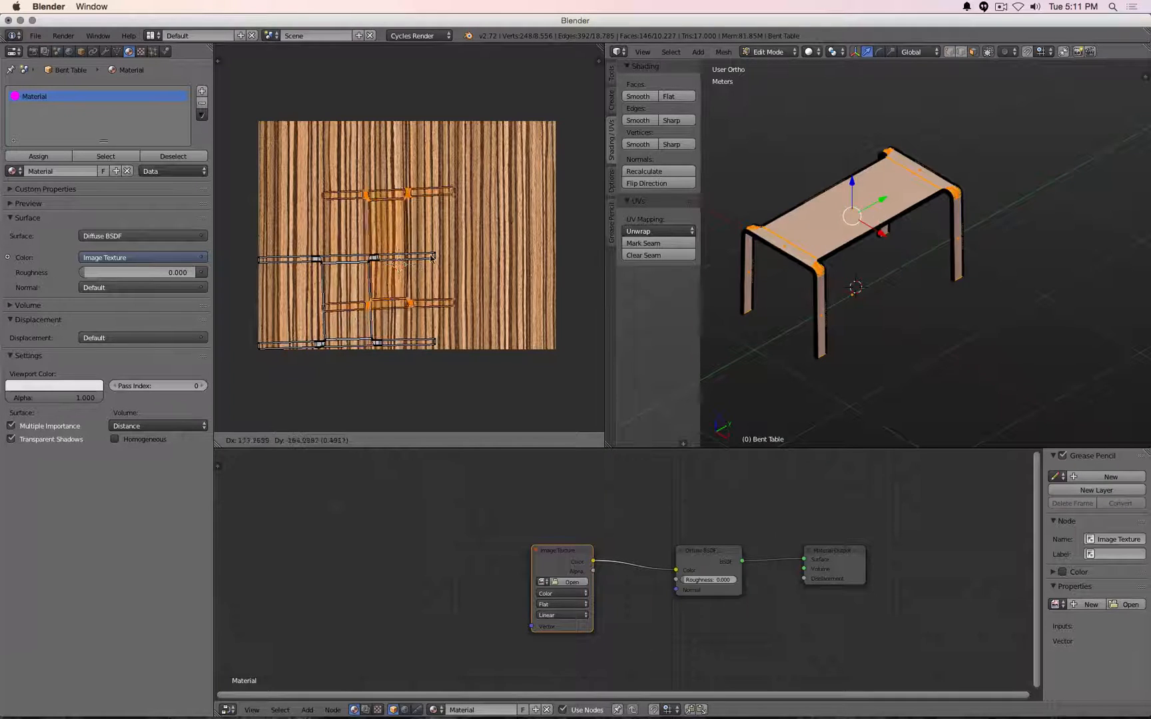
left_click(445, 203)
key("g")
left_click(447, 200)
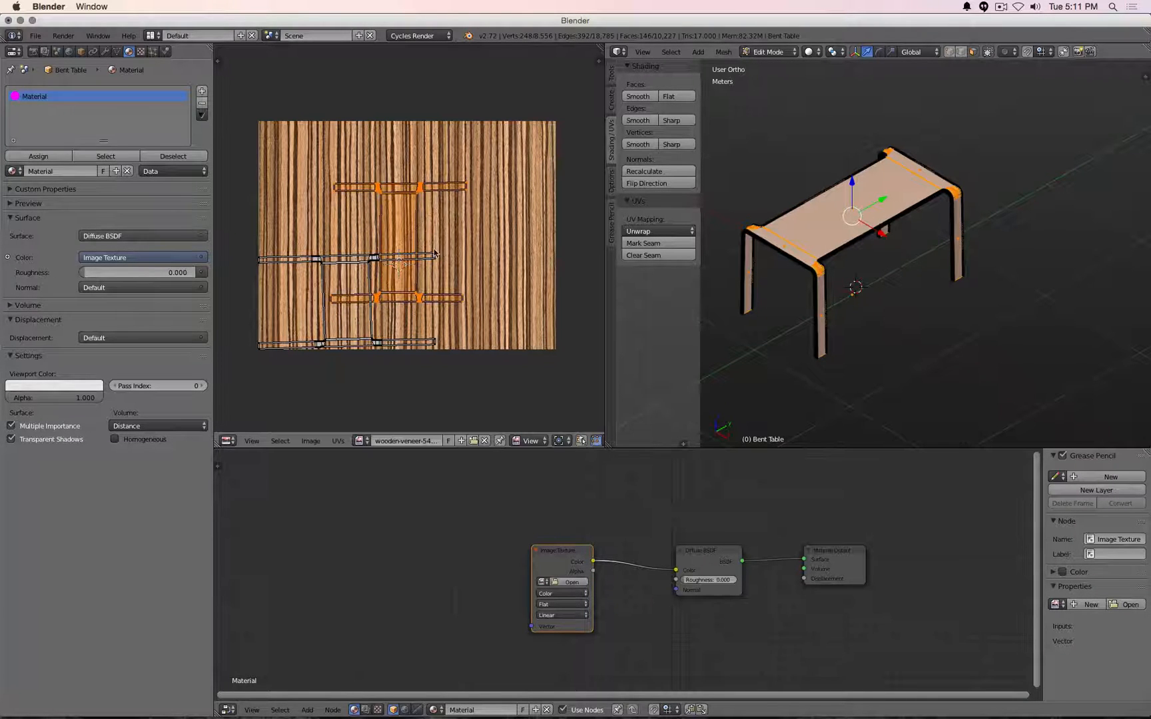
Move the other UV island over the rotated one so their lower leg strips line up.
key("a")
key("l")
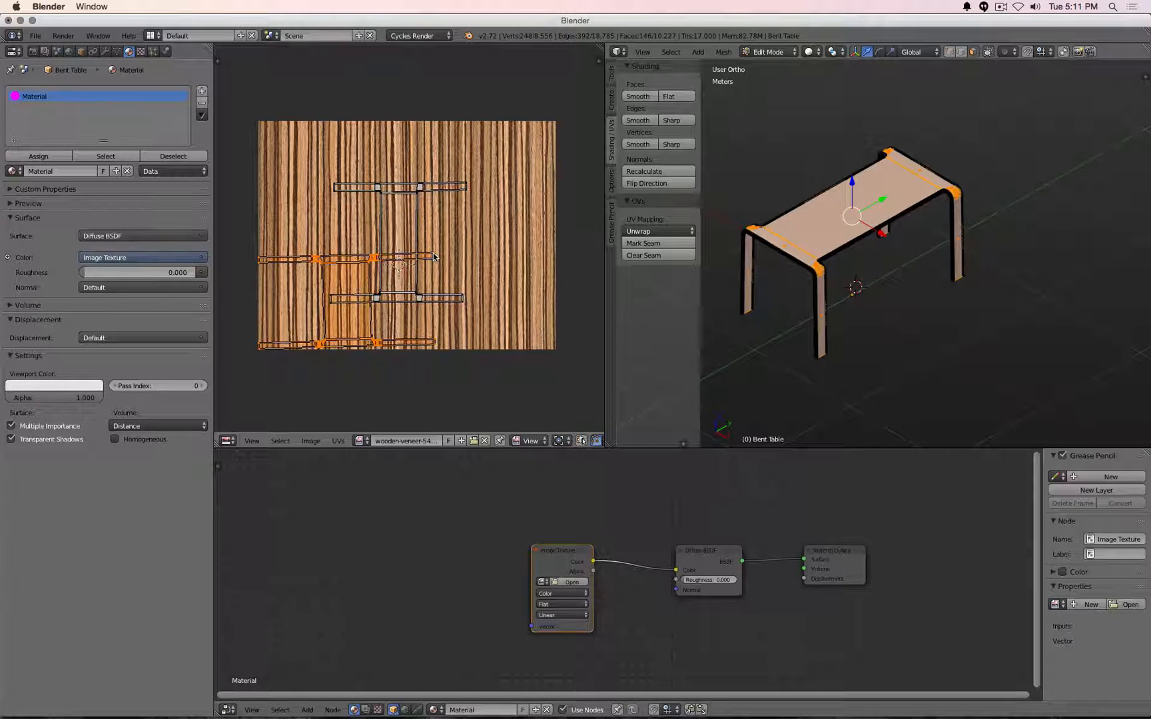
key("g")
key("Escape")
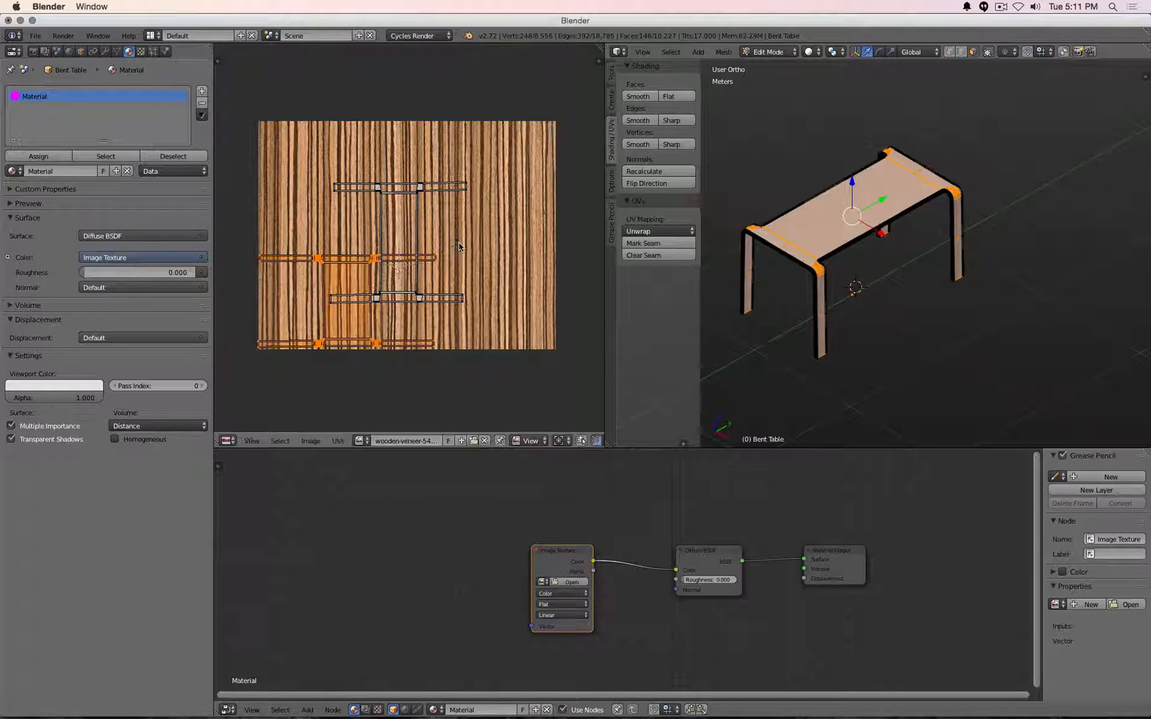
key("g")
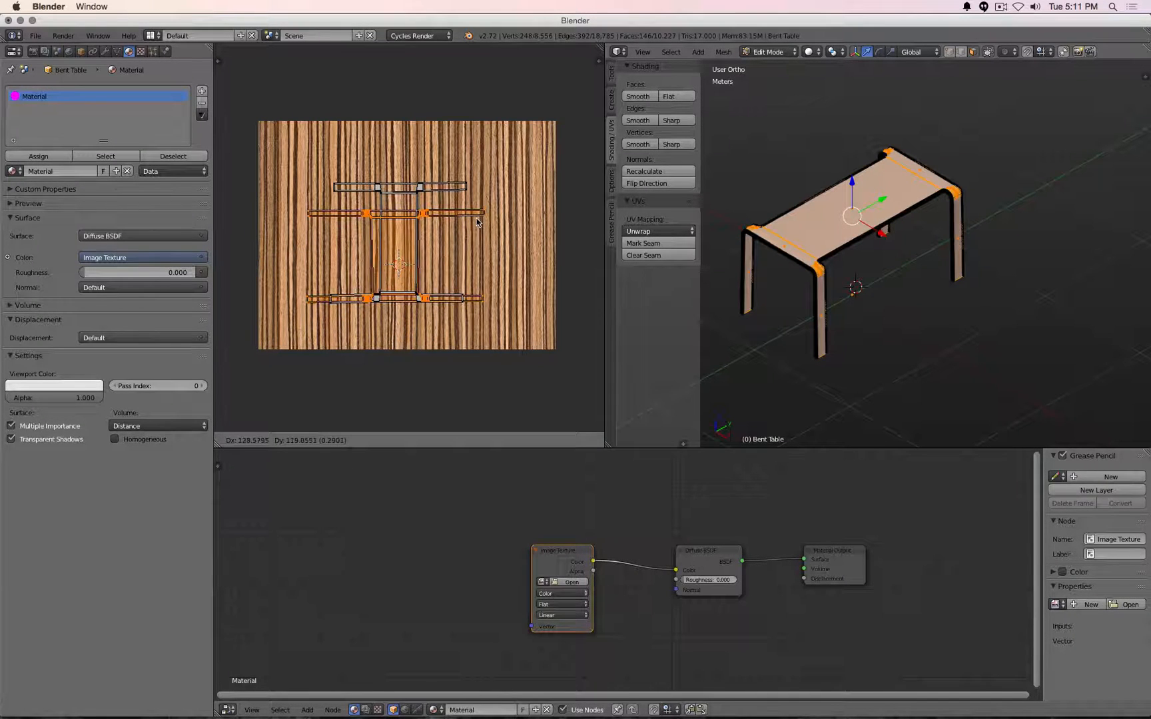
left_click(311, 197)
Move the second island's upper leg strip along Y to line up with the first island's upper strip.
key("a")
key("b")
left_click_drag(311, 198, 514, 236)
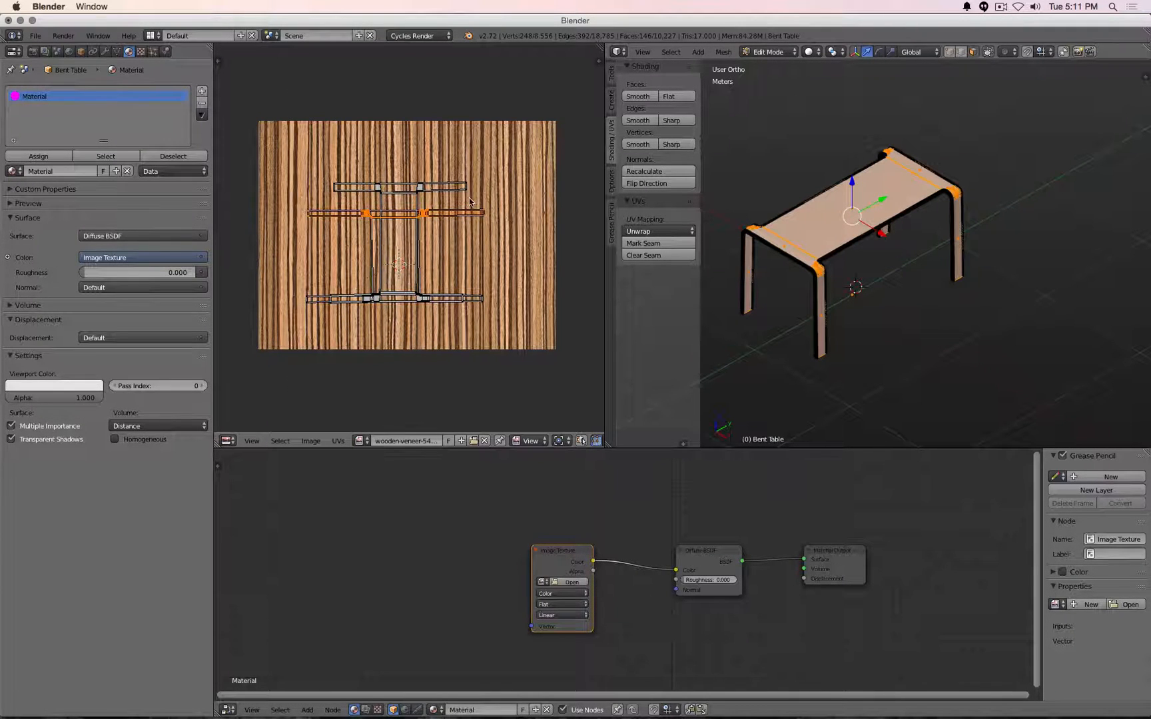
key("g")
key("y")
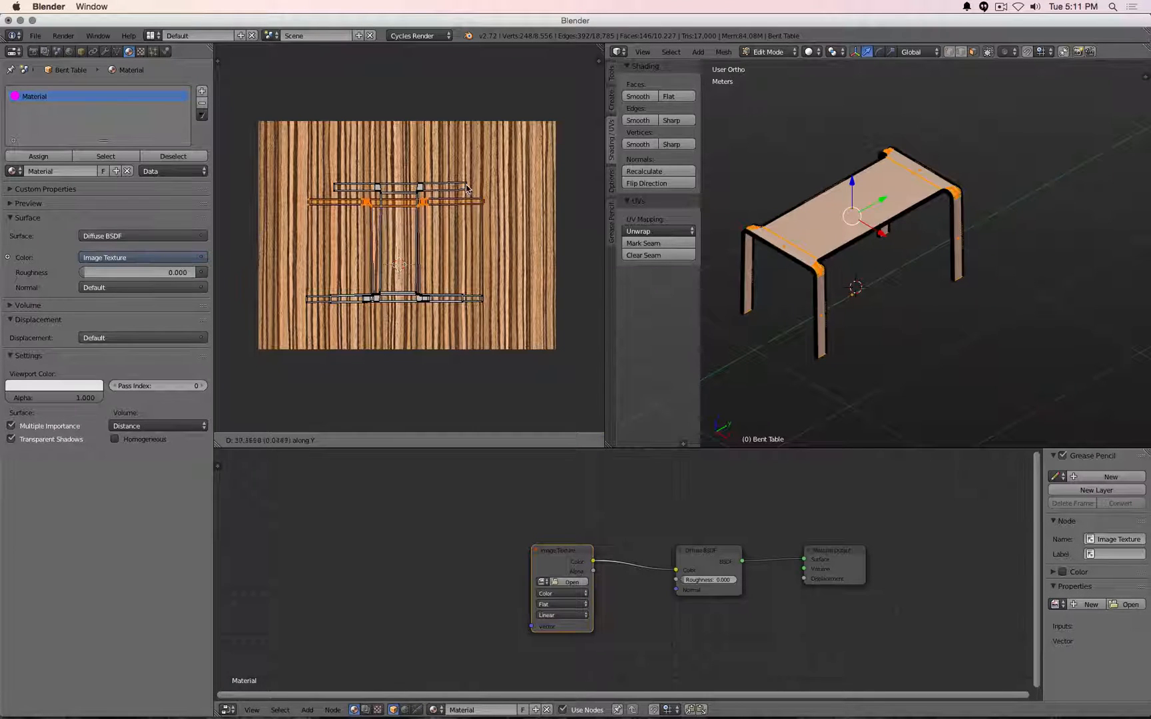
left_click(470, 180)
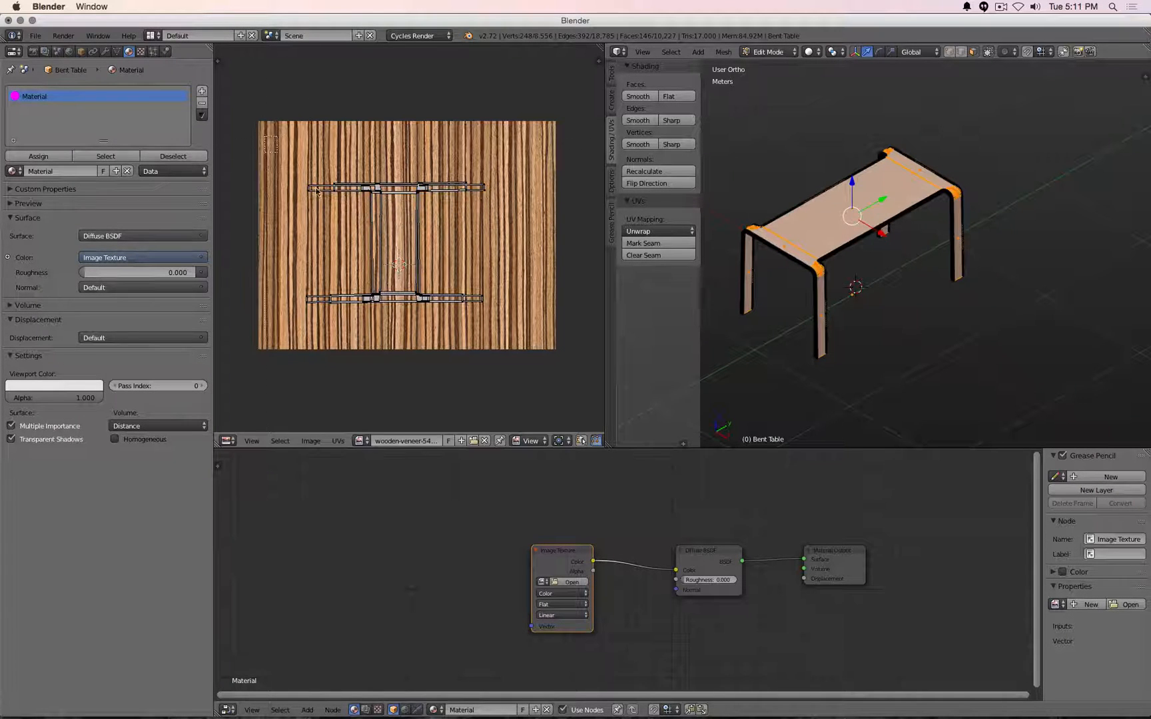
Scale up both UV islands together and center them so they nearly fill the veneer image.
key("a")
key("s")
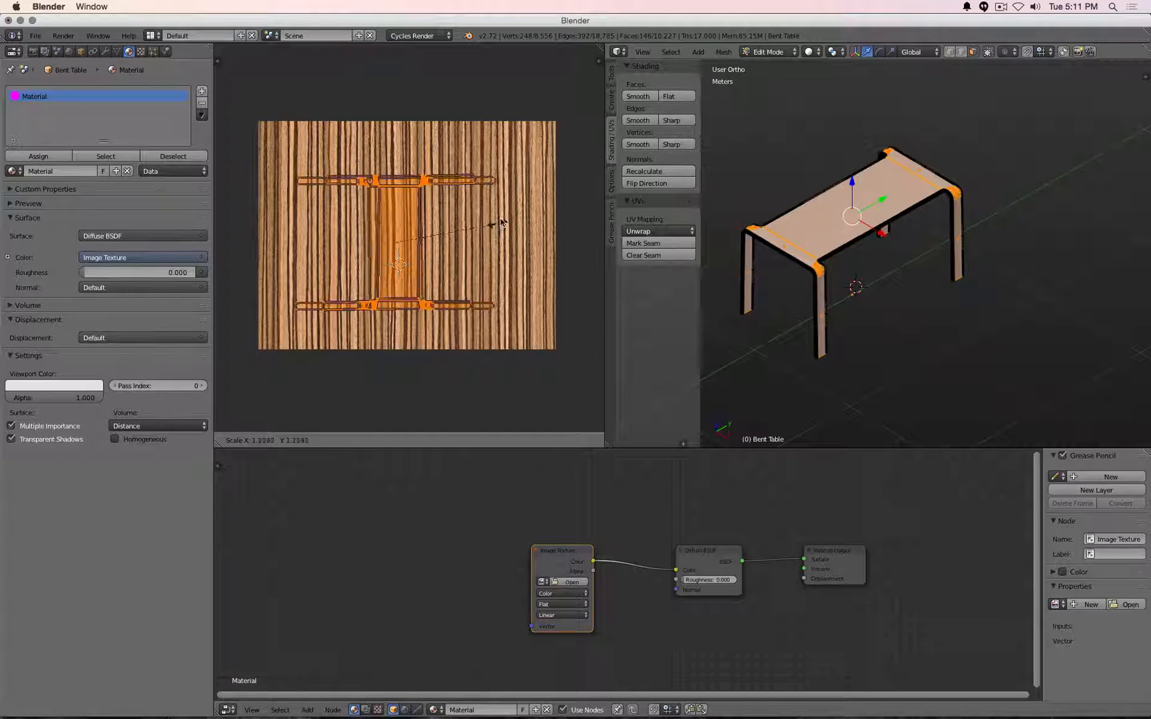
left_click(514, 172)
key("g")
left_click(506, 139)
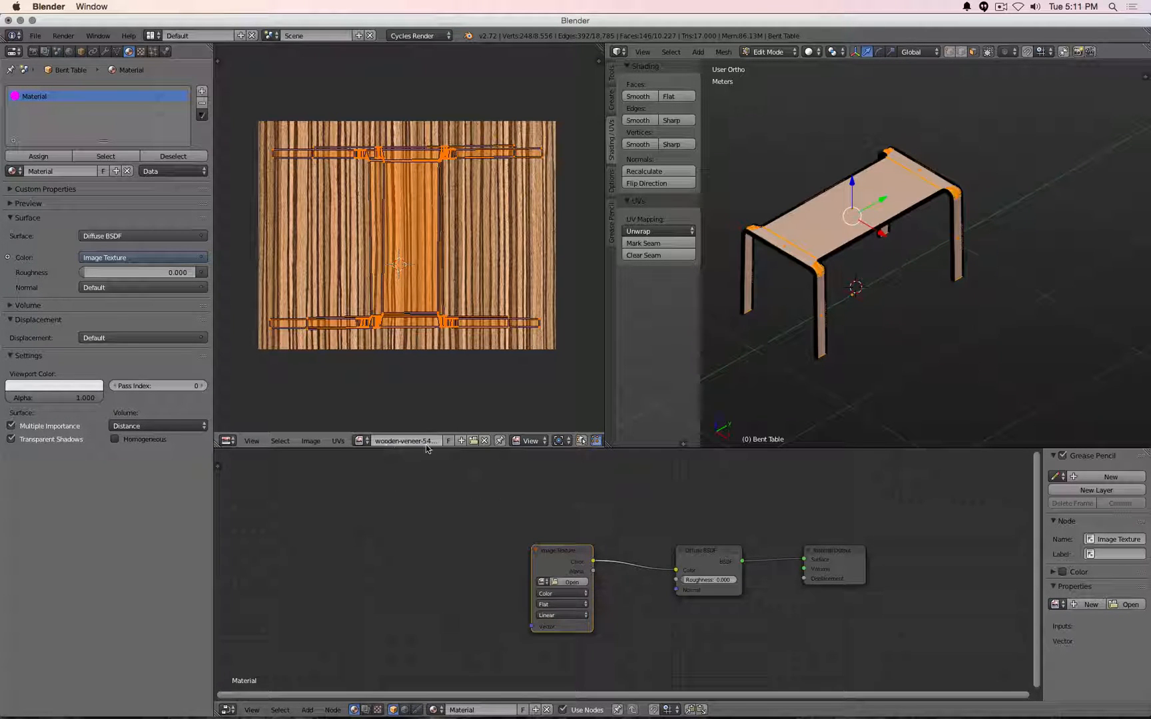
Assign wooden-veneer-54582-6045037.jpg to the Image Texture node and preview the textured table up close in Object Mode.
left_click(542, 582)
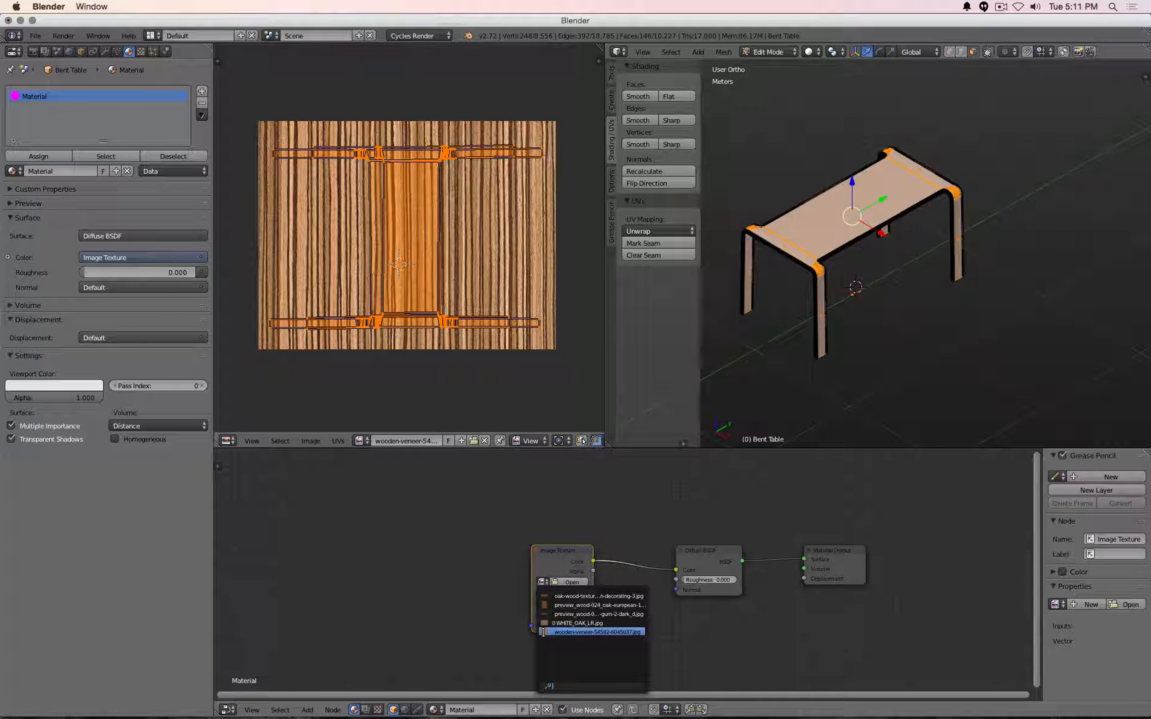
left_click(543, 632)
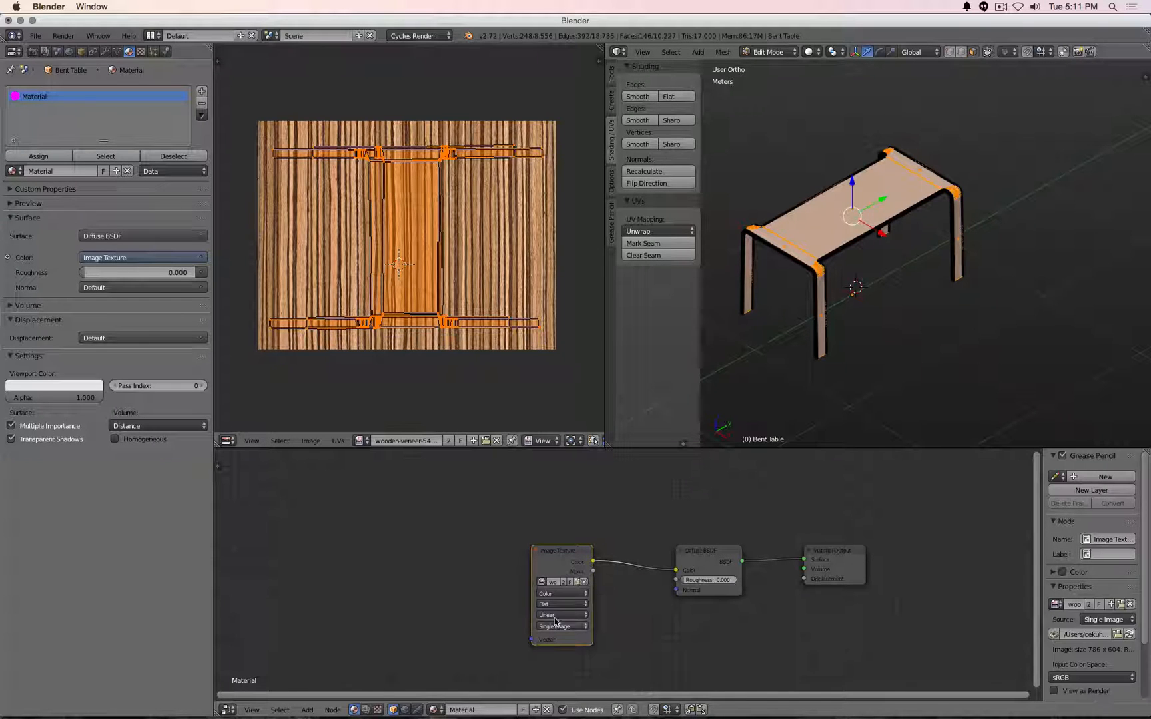
left_click(809, 57)
left_click(816, 118)
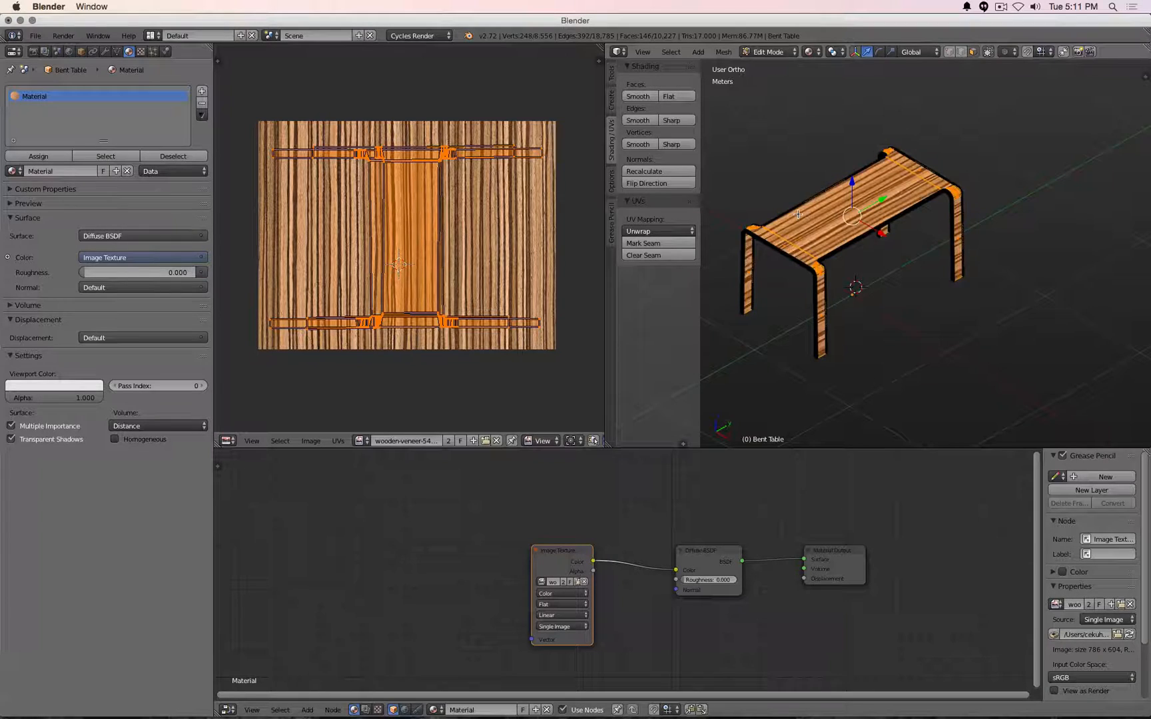
key("Tab")
scroll(794, 257, "up", 4)
scroll(987, 269, "down", 2)
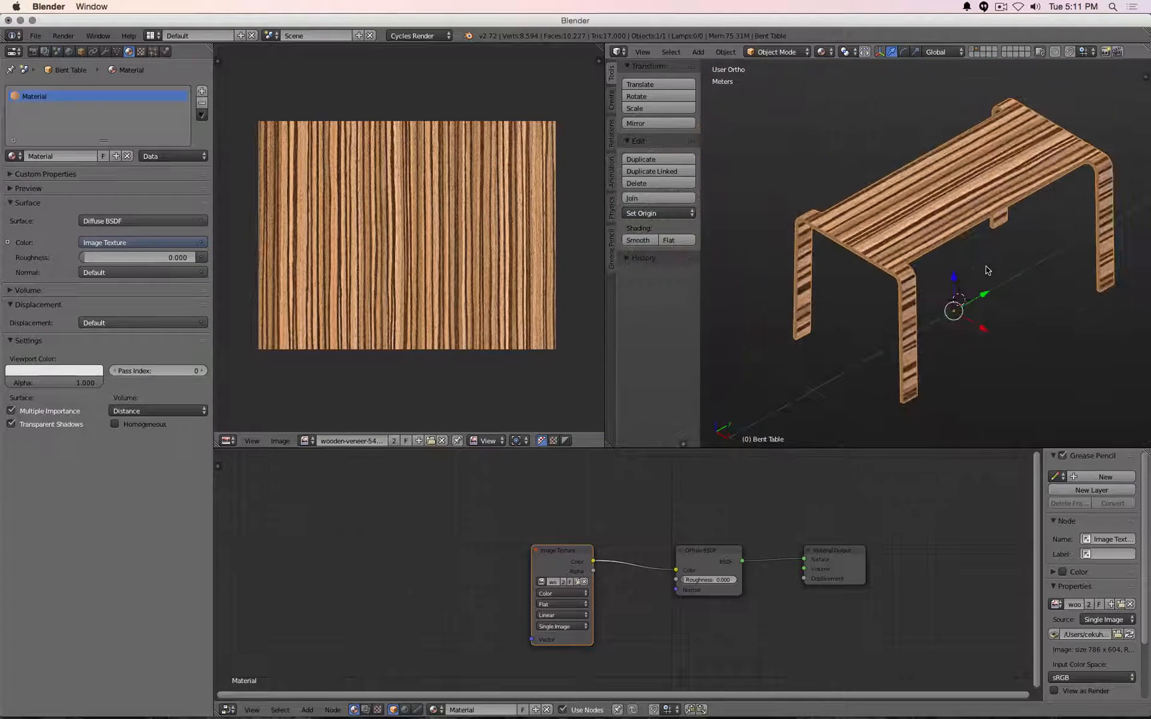
Scale up both UV islands together and preview the denser veneer grain on the table in Object Mode.
scroll(987, 270, "up", 1)
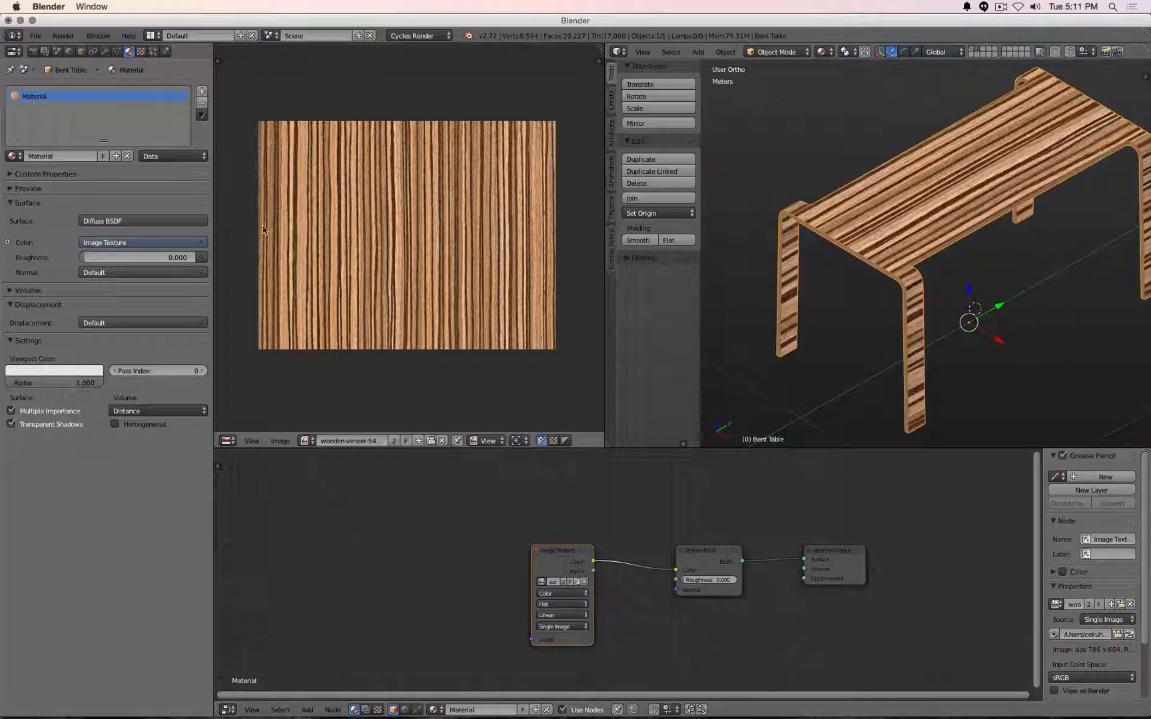
scroll(429, 246, "down", 2)
key("Tab")
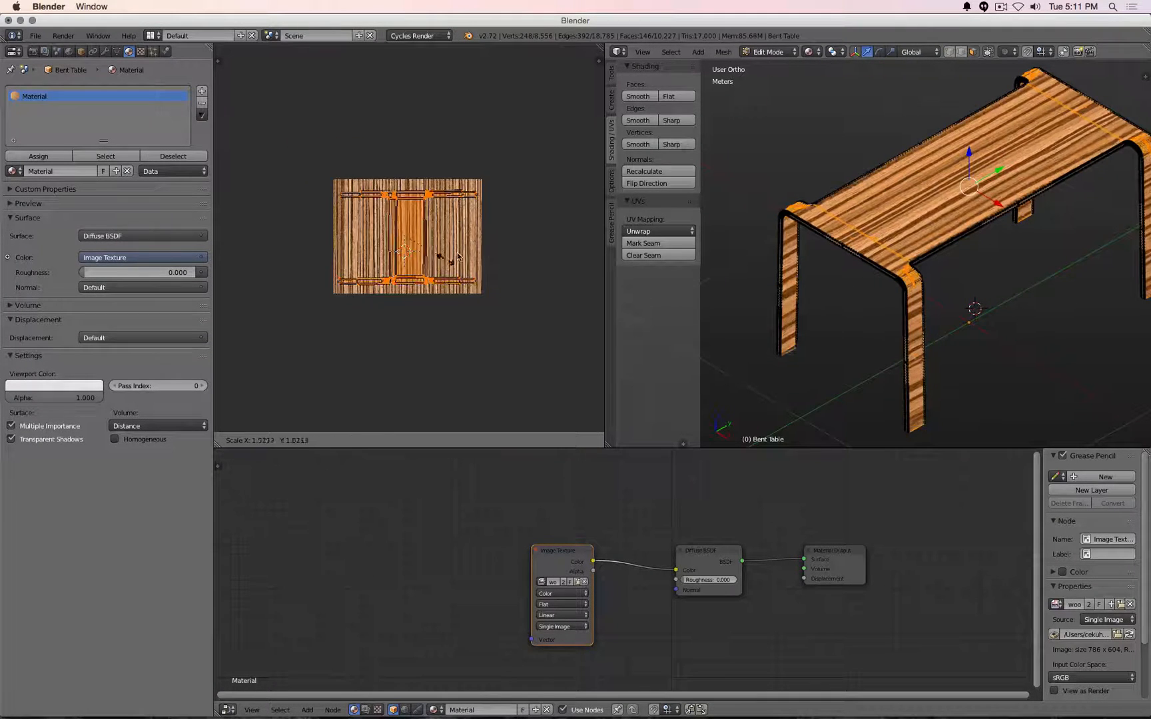
key("s")
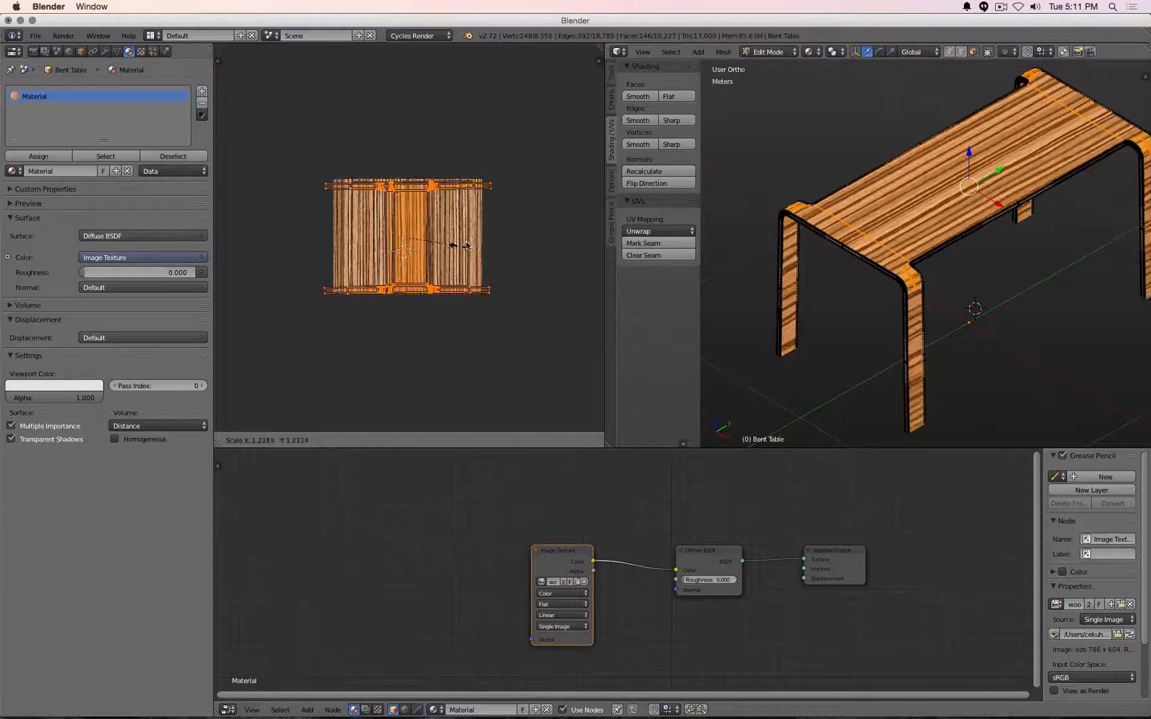
left_click(539, 196)
key("Tab")
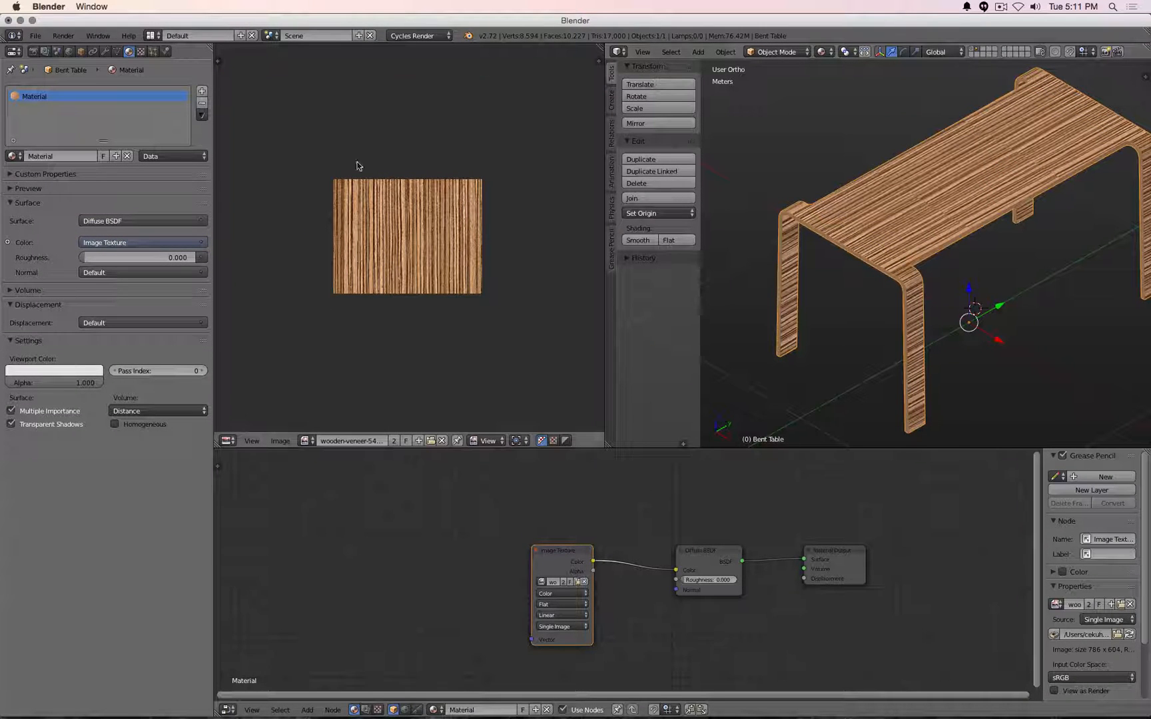
Stretch the UV islands along X well beyond the image width and inspect the veneer grain on the table.
key("Tab")
key("s")
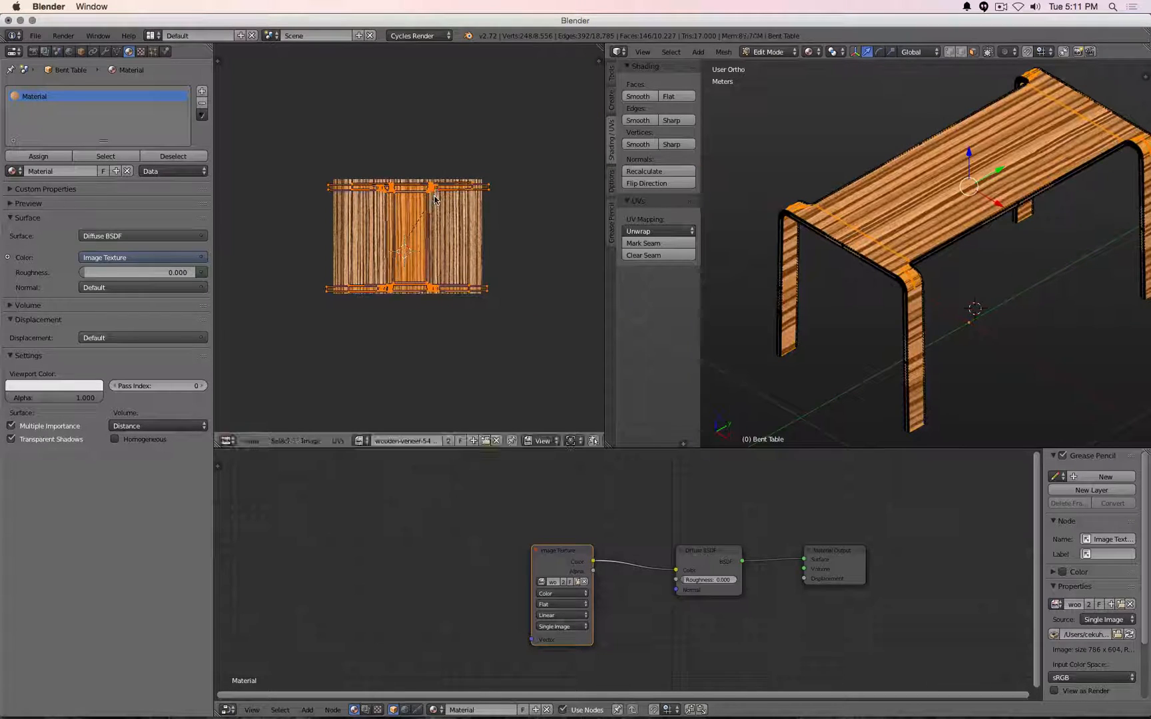
key("x")
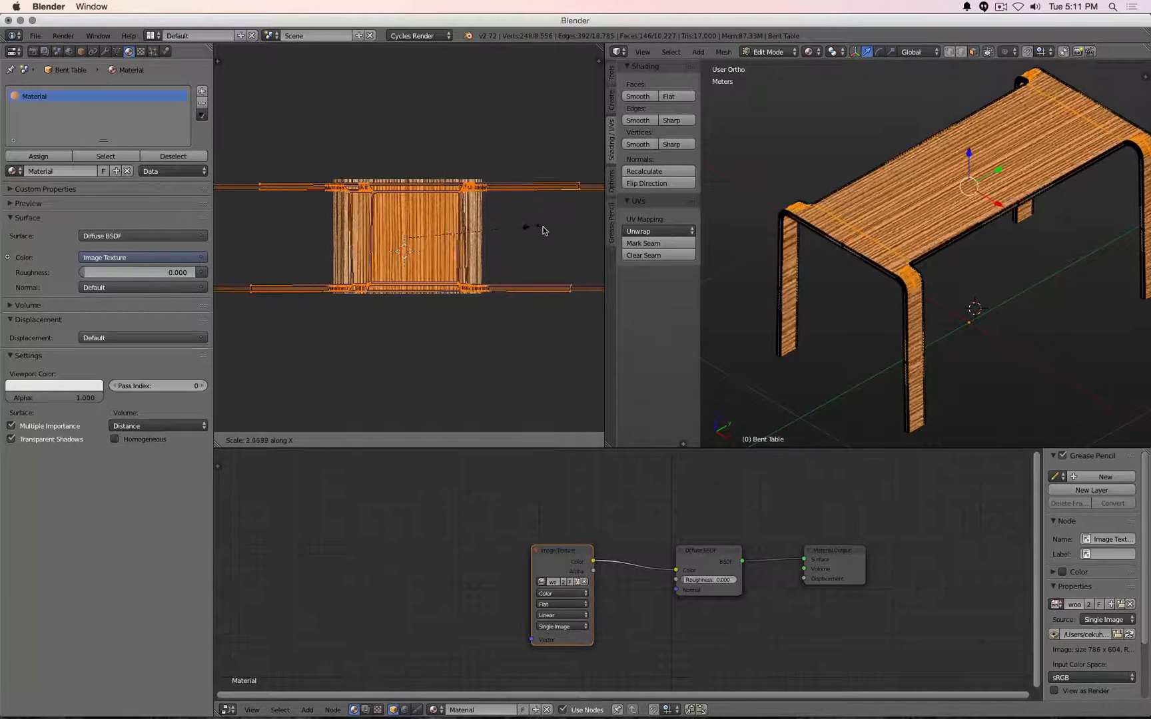
left_click(560, 232)
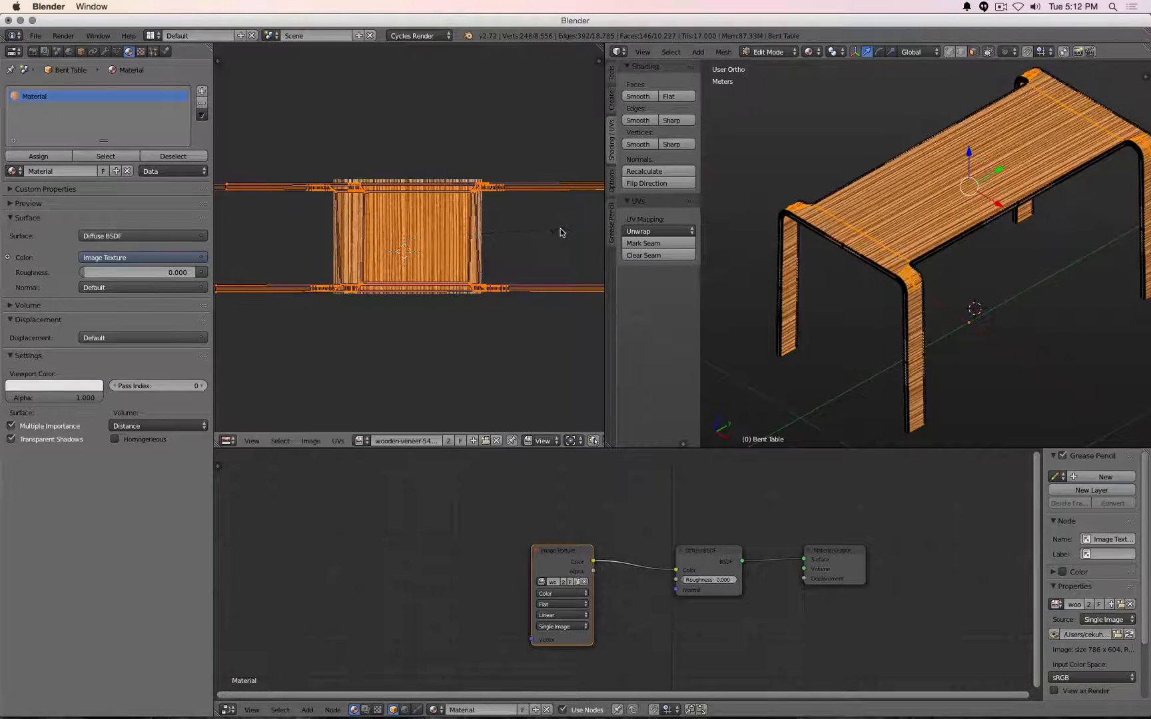
key("Tab")
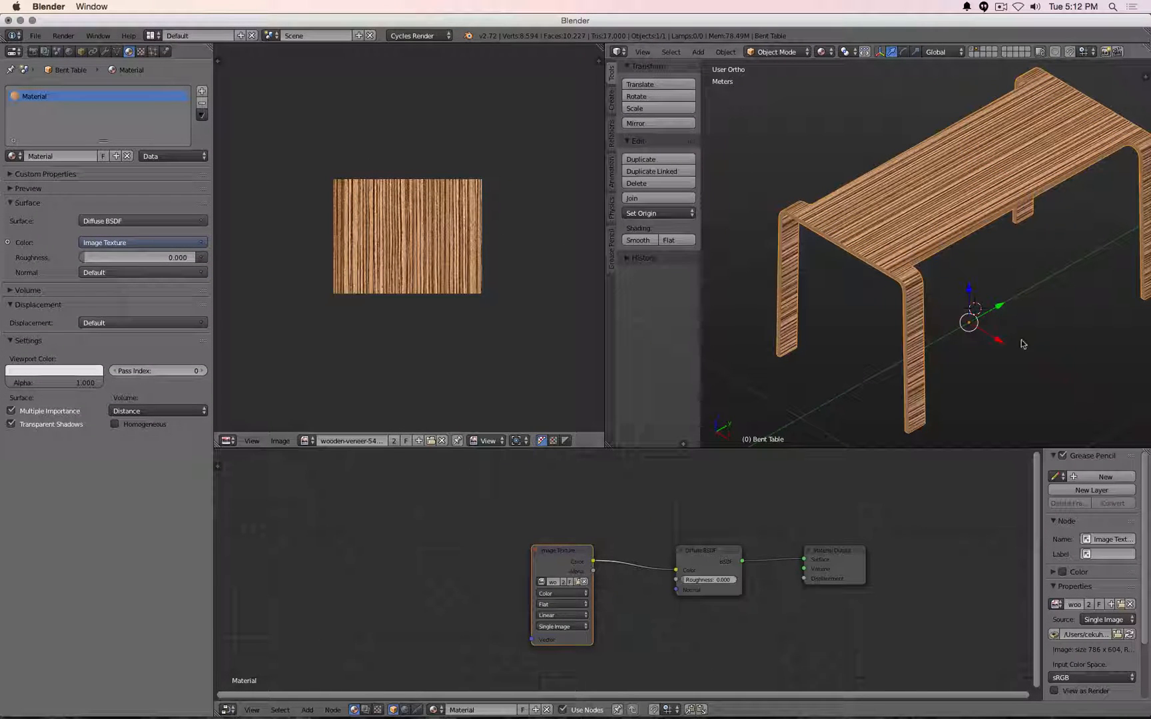
middle_click_drag(1023, 345, 972, 307)
middle_click_drag(1036, 221, 906, 353)
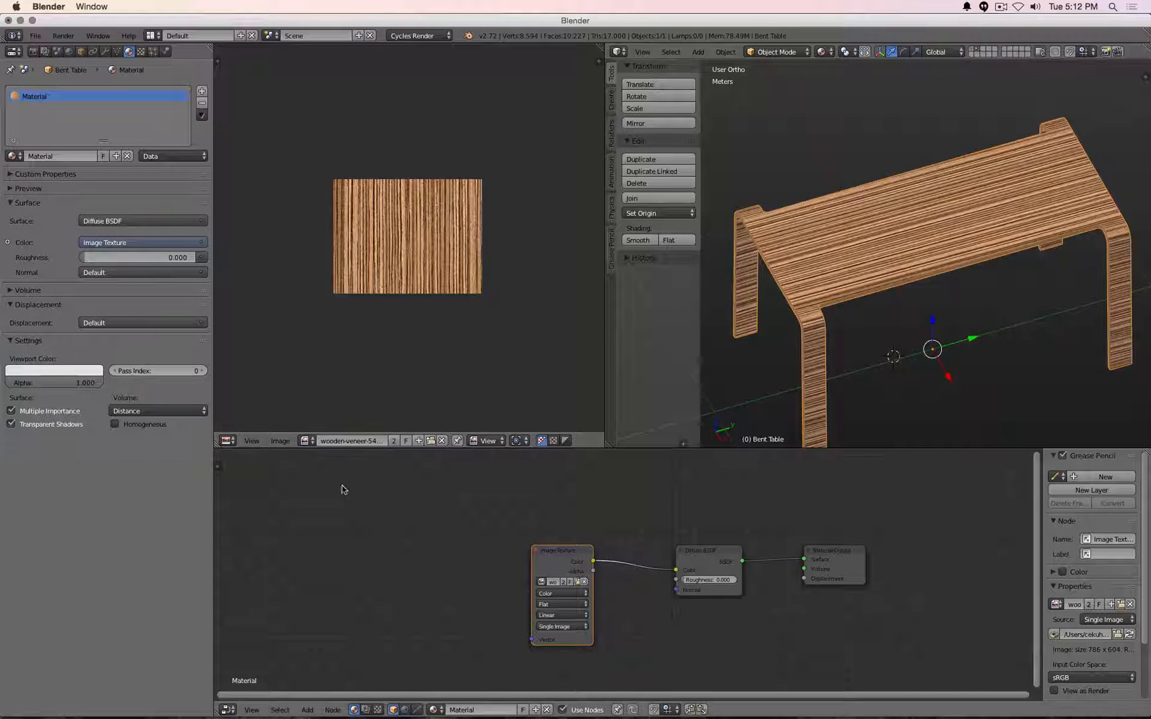
key("shift+a")
mouse_move(294, 531)
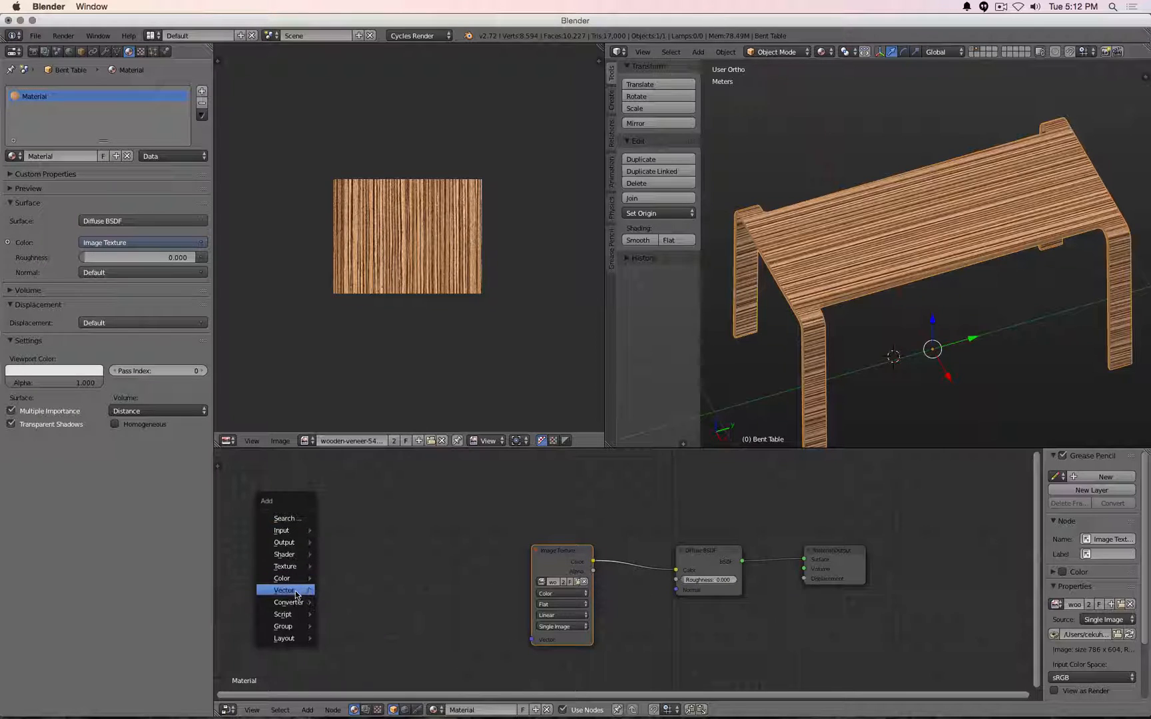
Try rotating the UV islands by about 90 degrees to compare the grain direction on the table.
mouse_move(297, 594)
key("Tab")
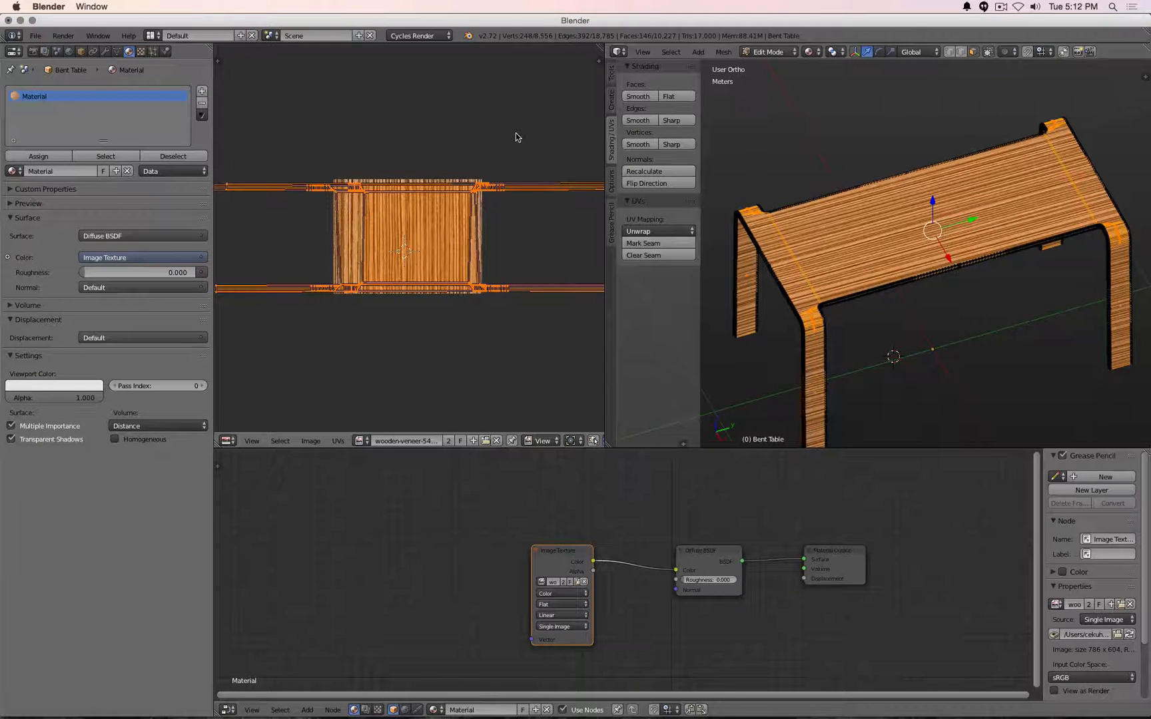
key("r")
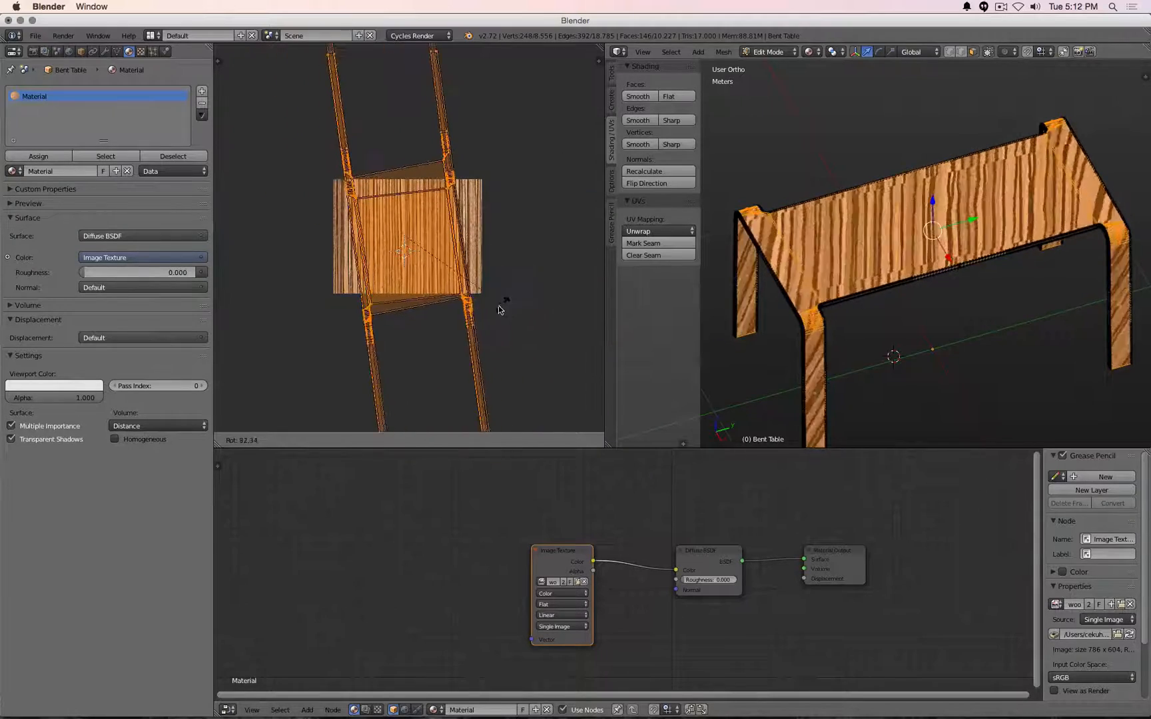
left_click(478, 145)
scroll(501, 219, "down", 1)
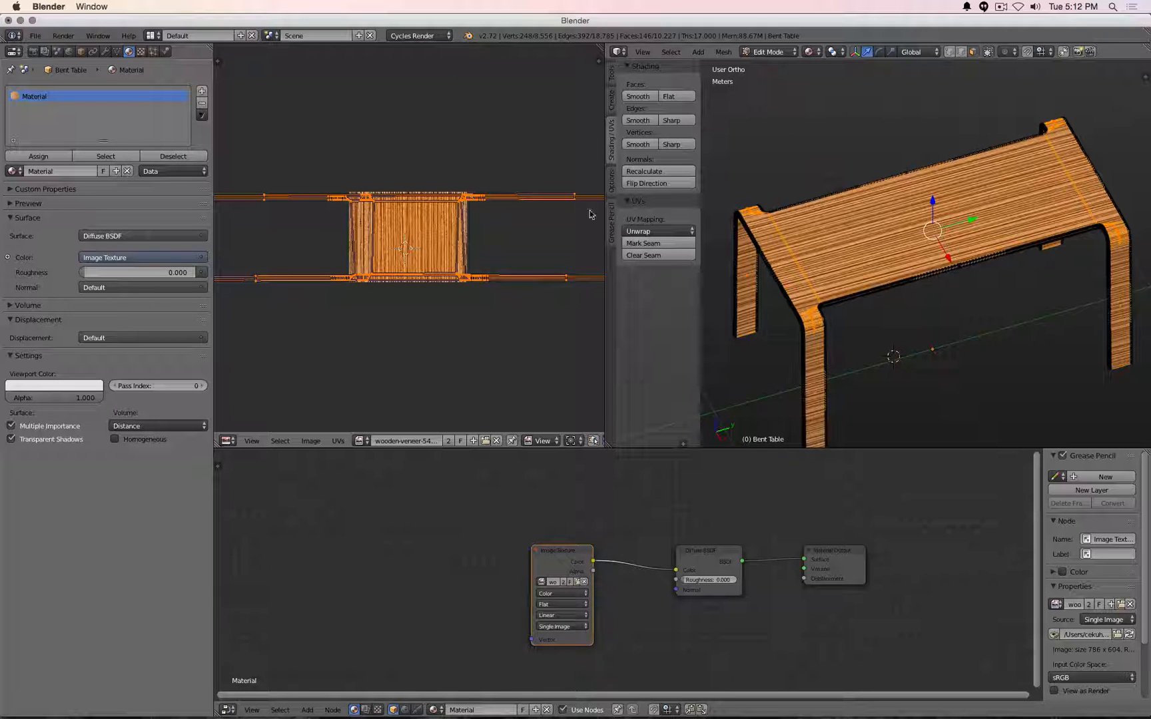
scroll(551, 218, "down", 3)
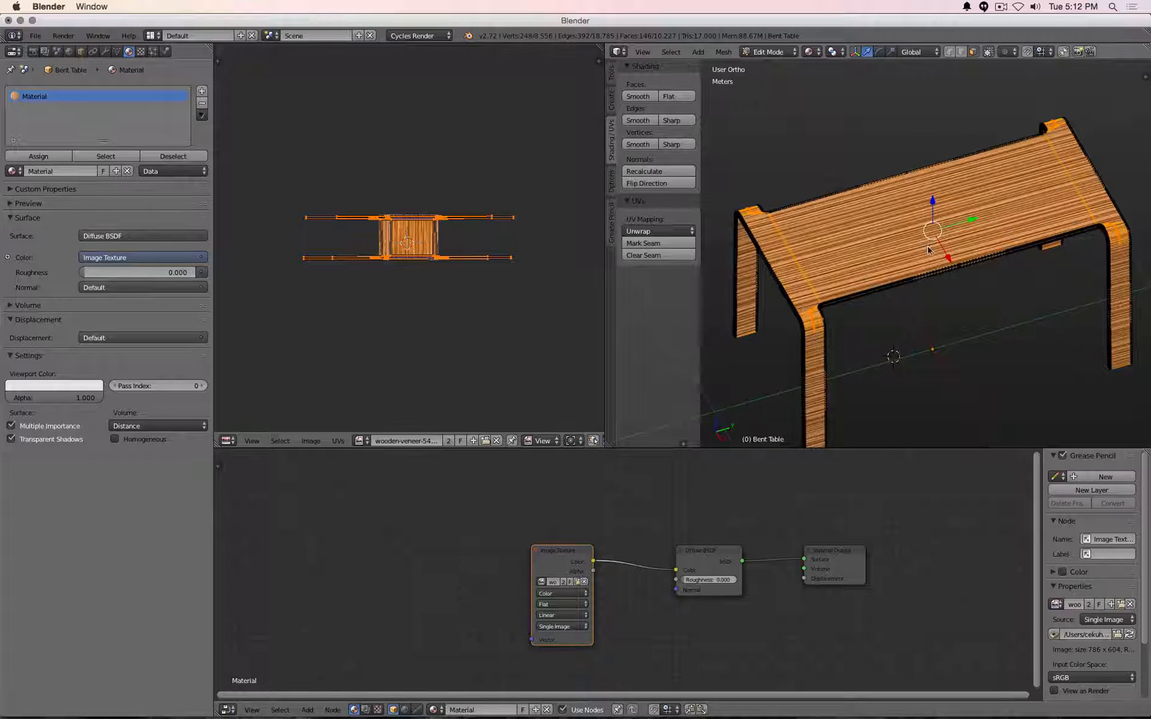
key("Tab")
mouse_move(953, 253)
middle_mouse_down()
mouse_move(888, 290)
mouse_move(931, 267)
mouse_move(900, 310)
mouse_move(958, 262)
middle_mouse_up()
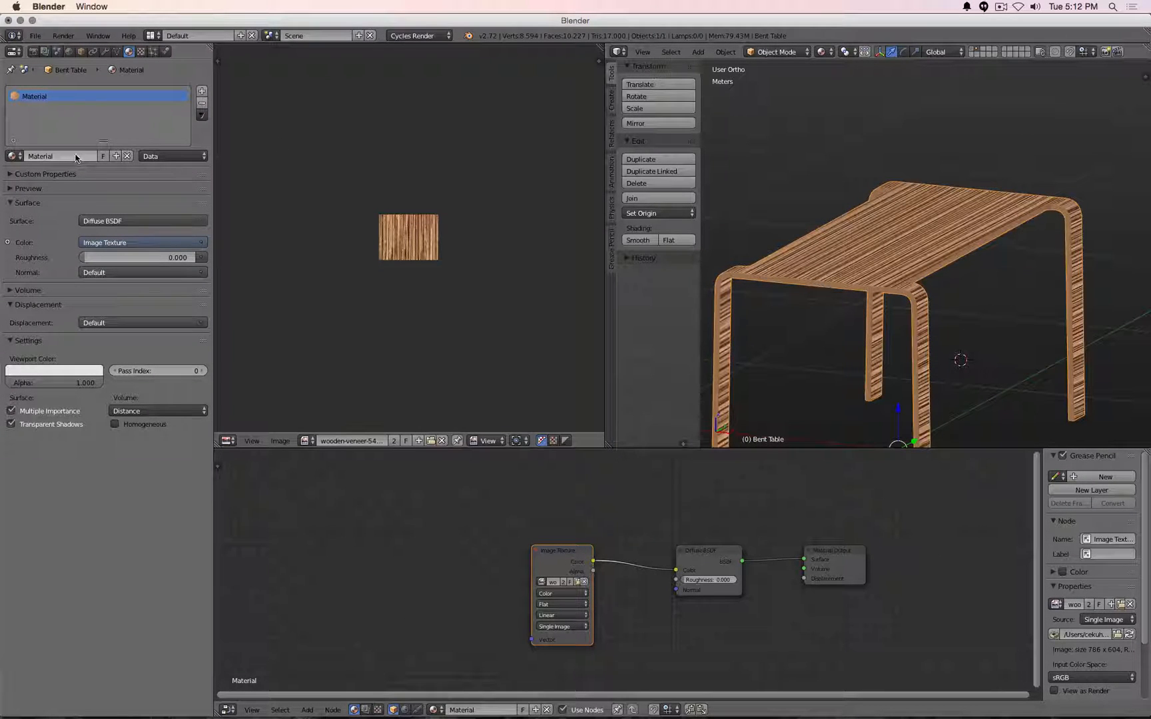
Add a second material slot and invert the face selection so the table's plywood edge faces are selected.
left_click(202, 91)
scroll(910, 334, "up", 5)
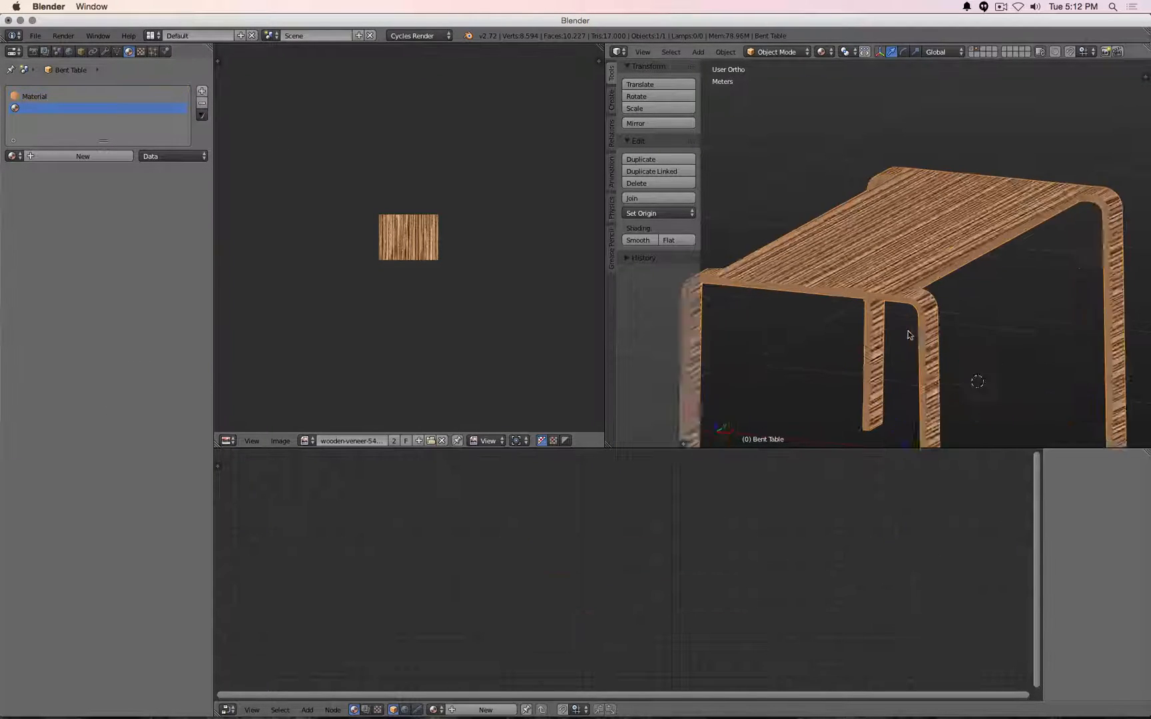
key("Tab")
scroll(908, 331, "down", 2)
scroll(917, 331, "up", 3)
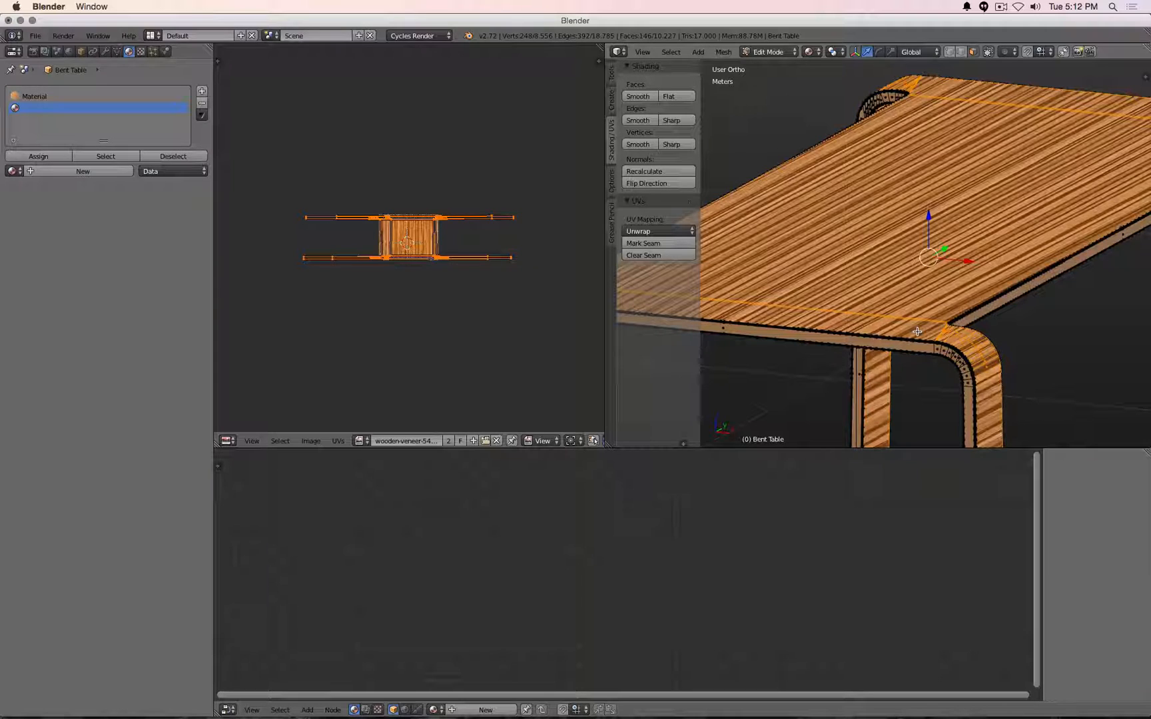
left_click(671, 52)
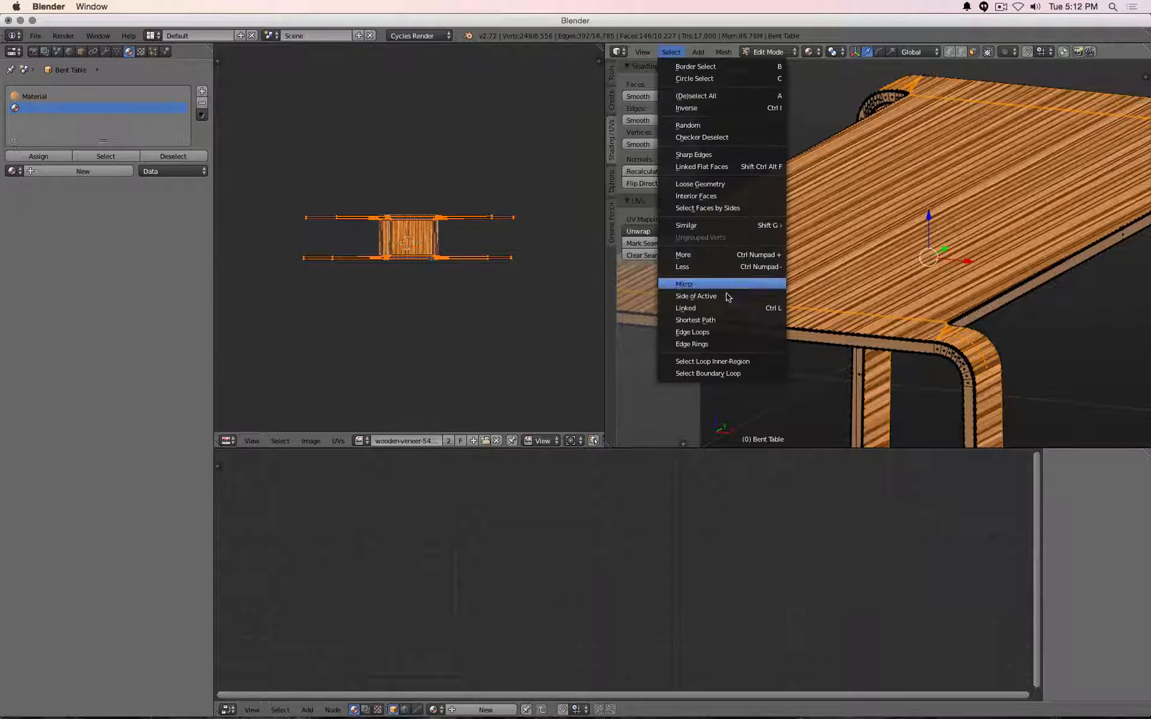
left_click(720, 107)
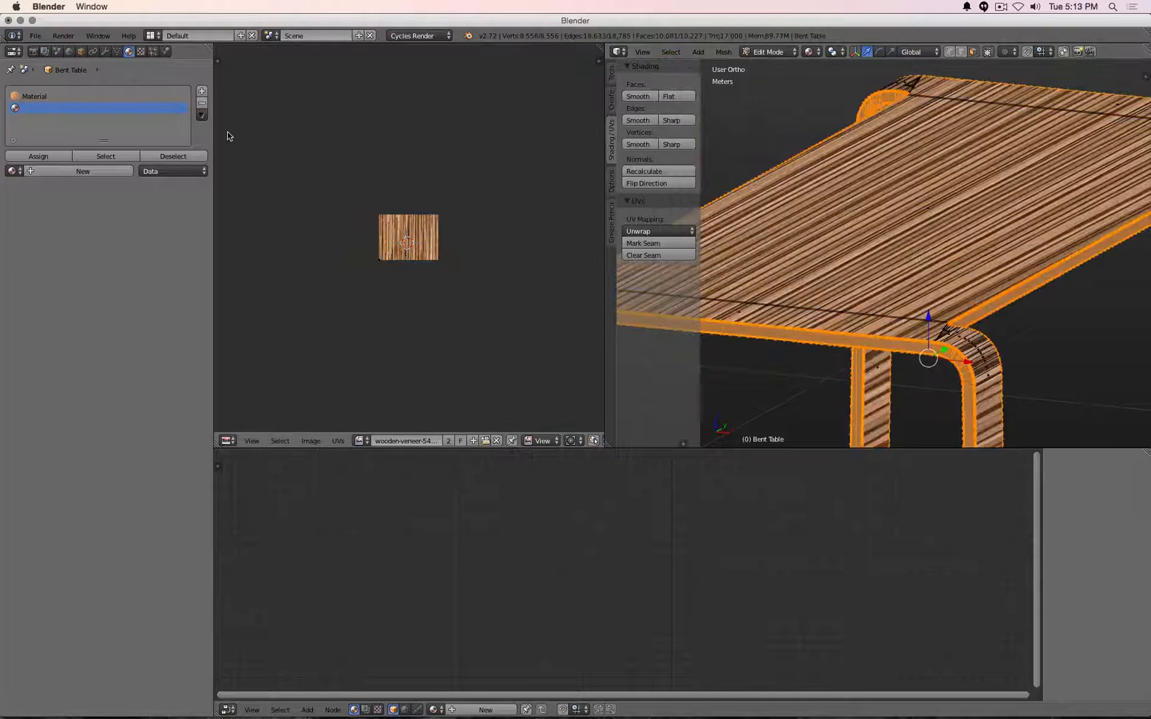
Create a new material in the second slot, give it an orange viewport color, and assign it to the edge faces.
left_click(104, 177)
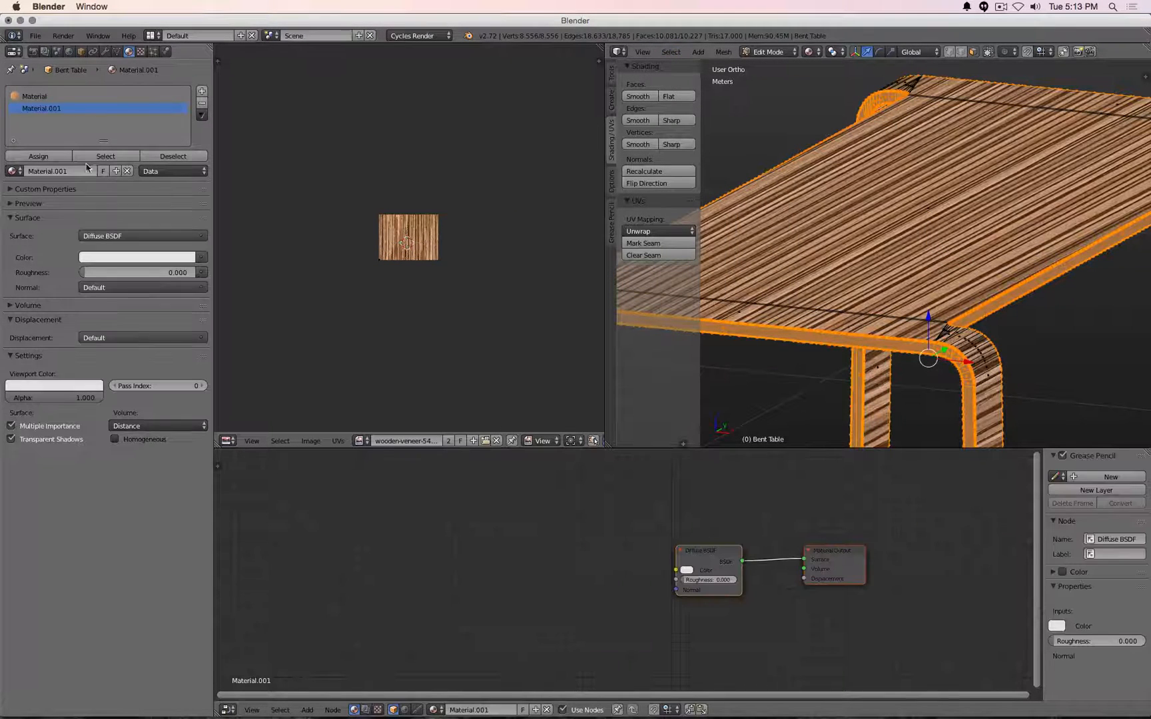
left_click(39, 391)
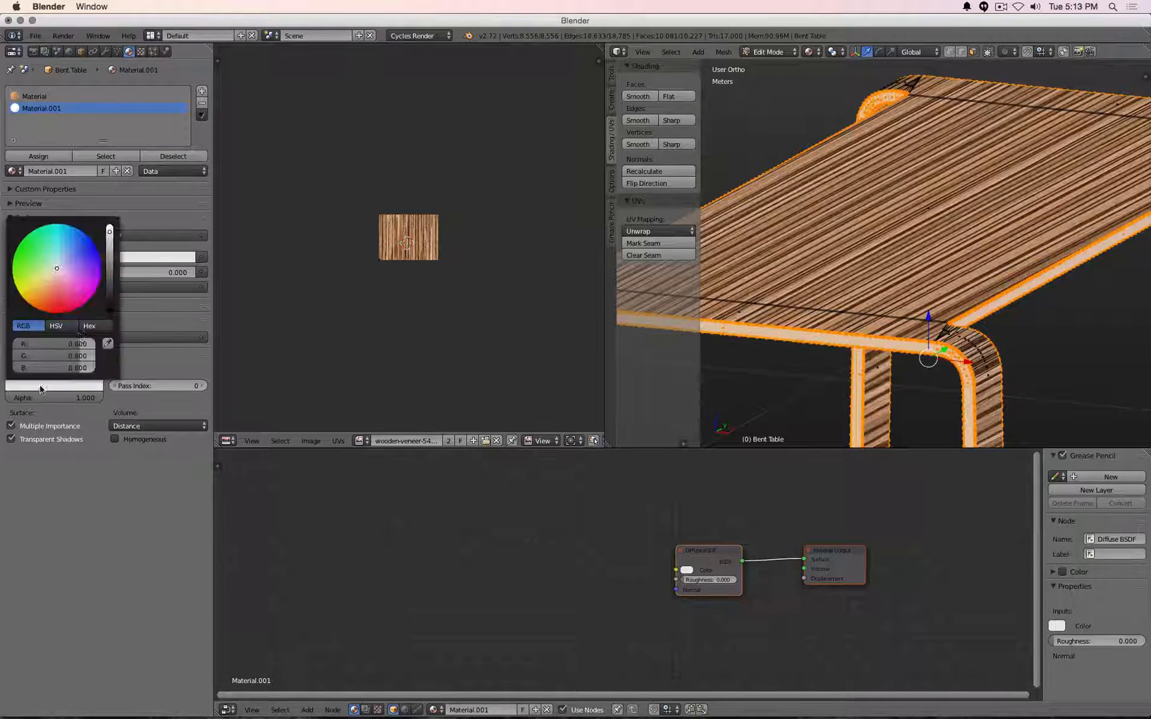
left_click_drag(62, 305, 40, 304)
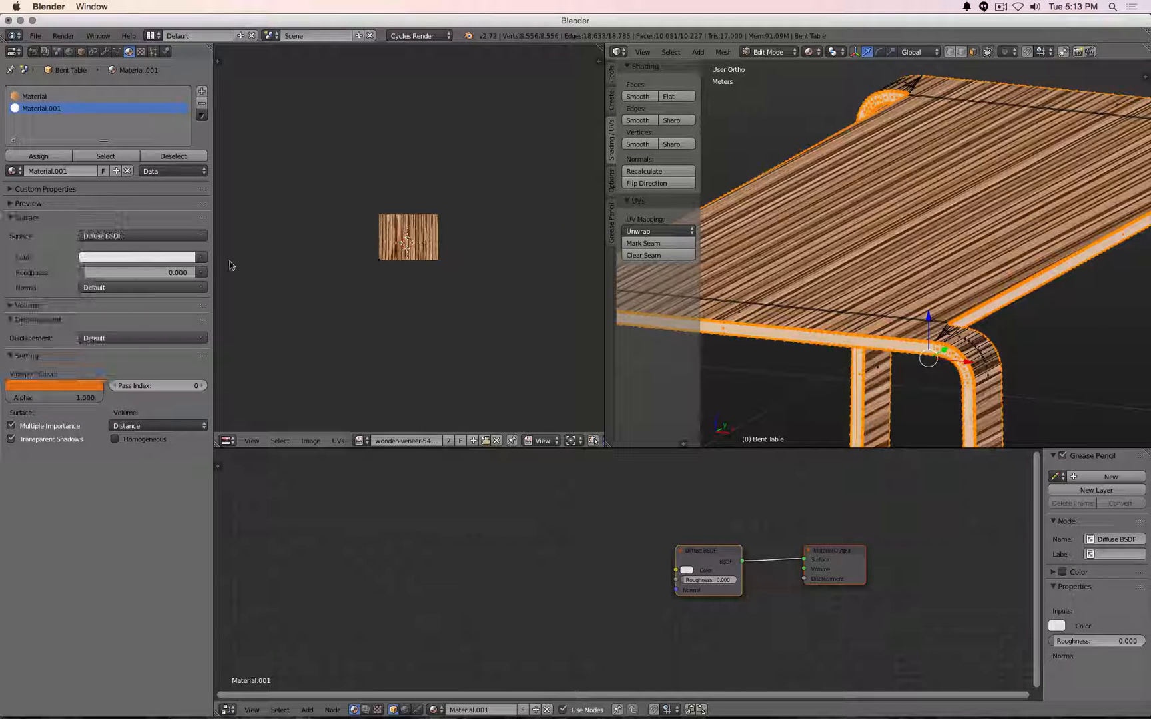
left_click(48, 155)
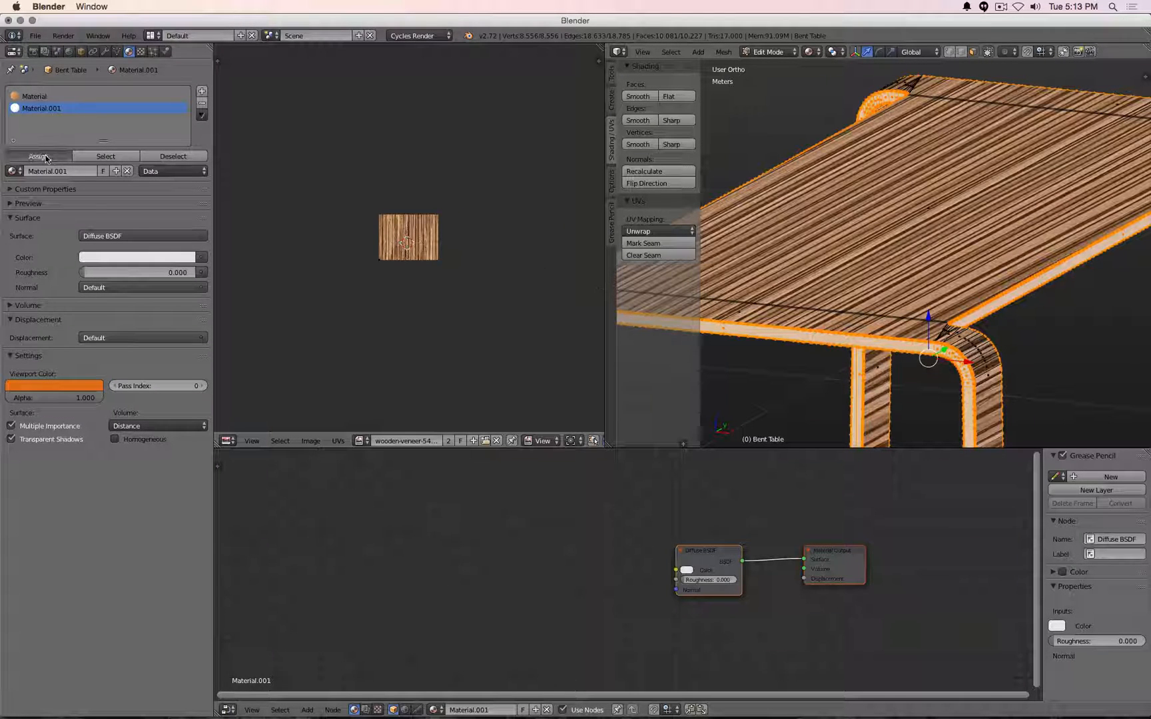
Check the edge material on the table in Object Mode with Solid shading and switch the viewport back to Material shading.
key("Tab")
scroll(990, 330, "down", 5)
key("z")
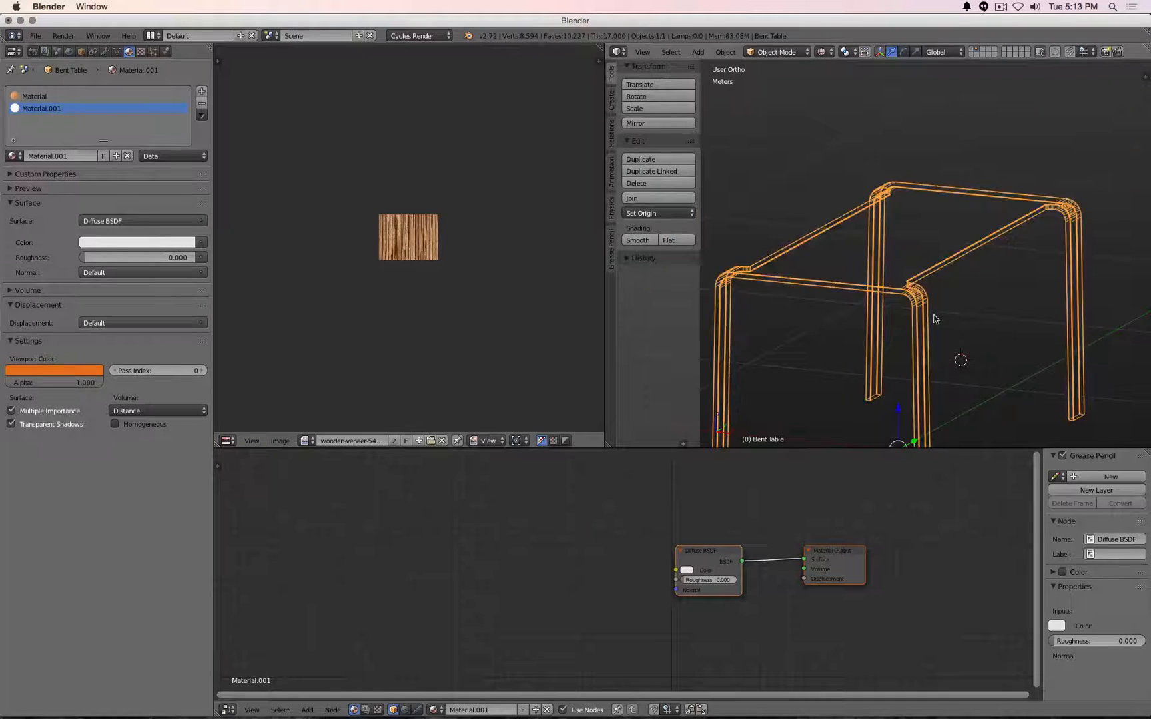
key("z")
scroll(883, 301, "up", 5)
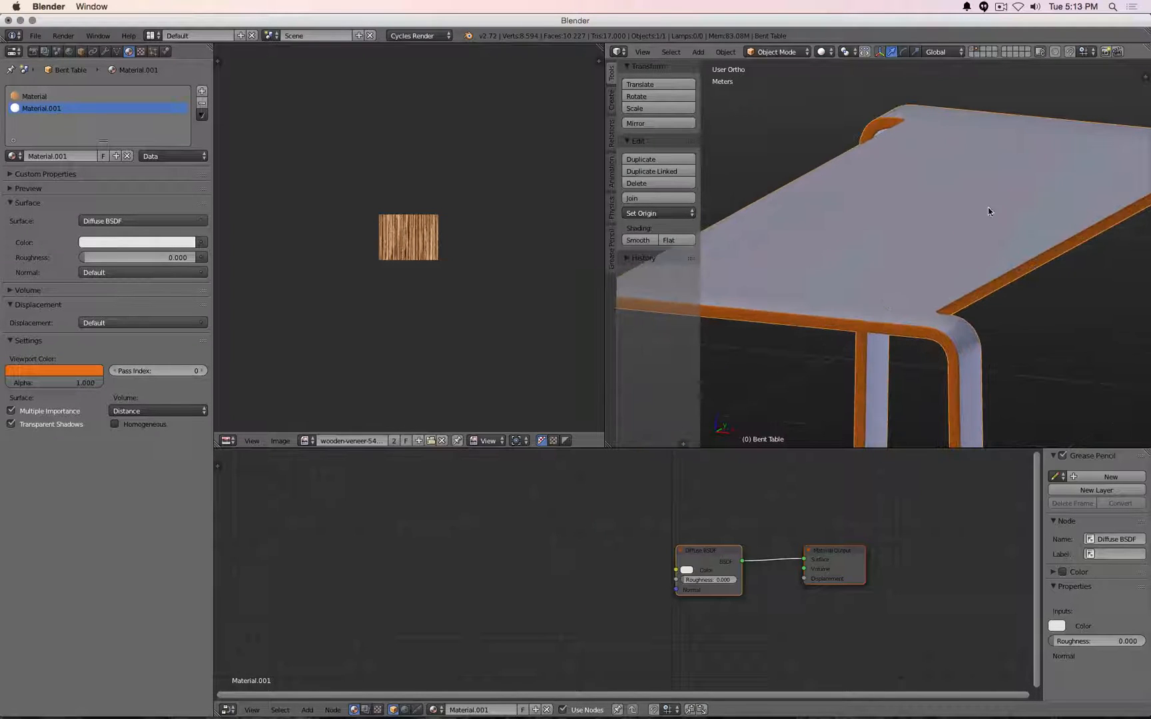
left_click(826, 51)
left_click(869, 126)
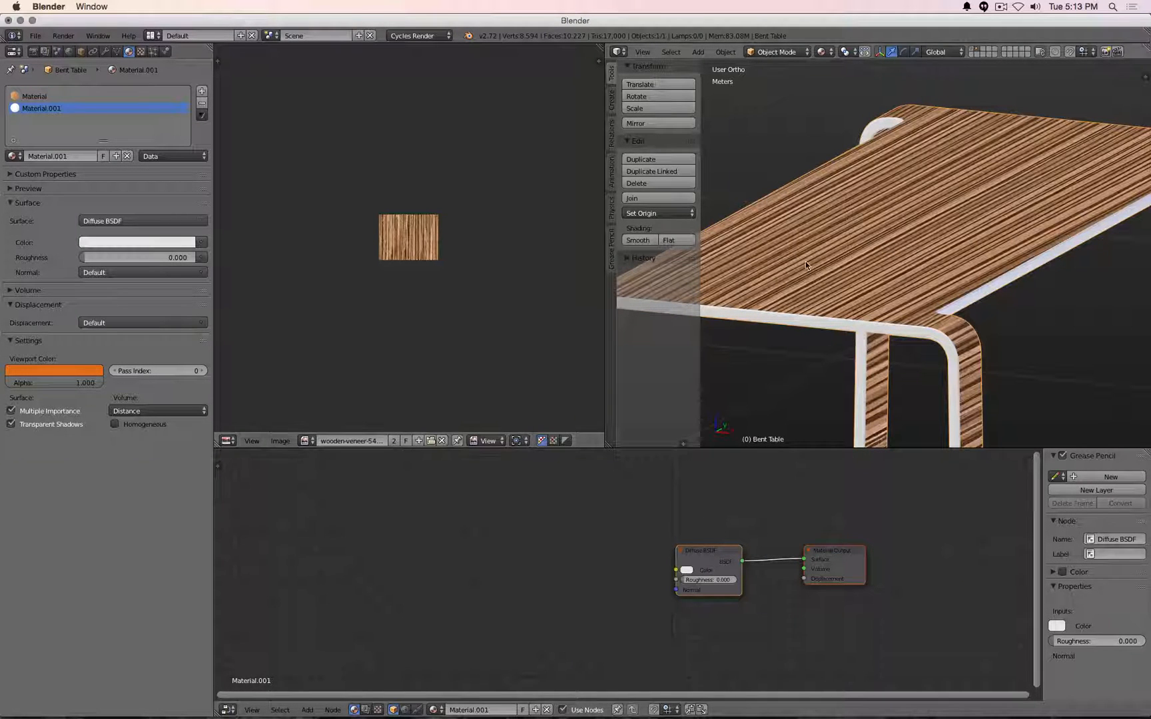
Unlink the veneer image from the selected edge faces in the UV editor and open zebrano.jpg from the Desktop instead.
key("Tab")
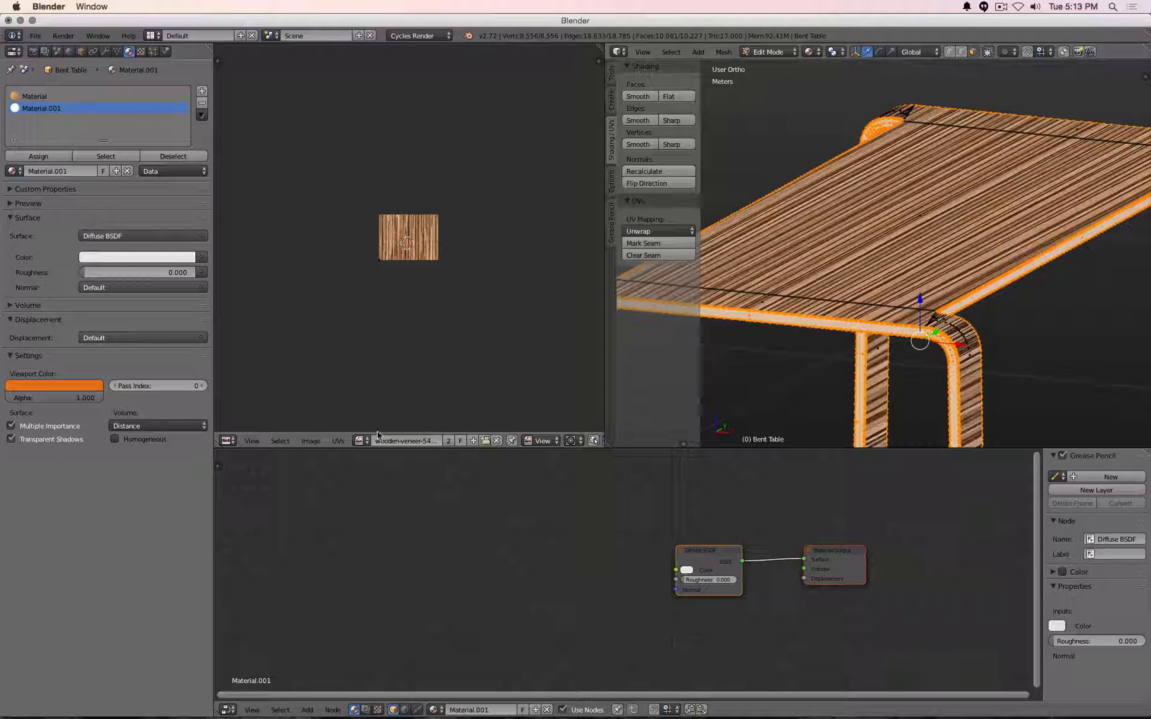
left_click(498, 441)
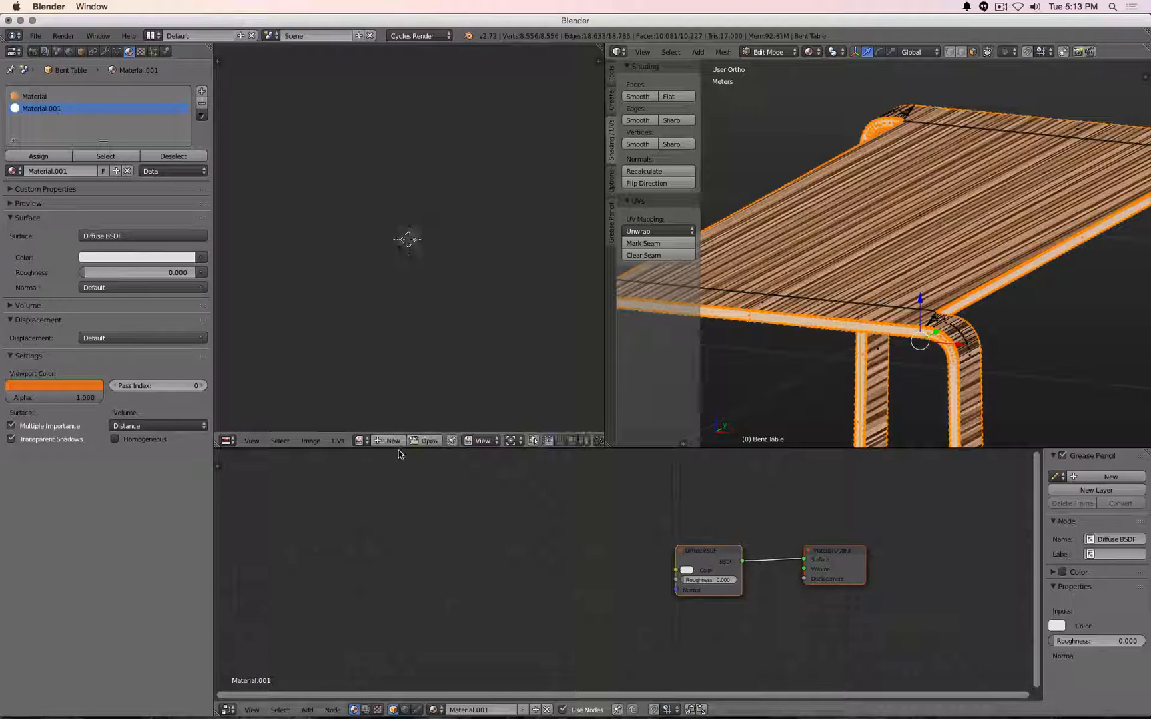
left_click(426, 441)
left_click(34, 287)
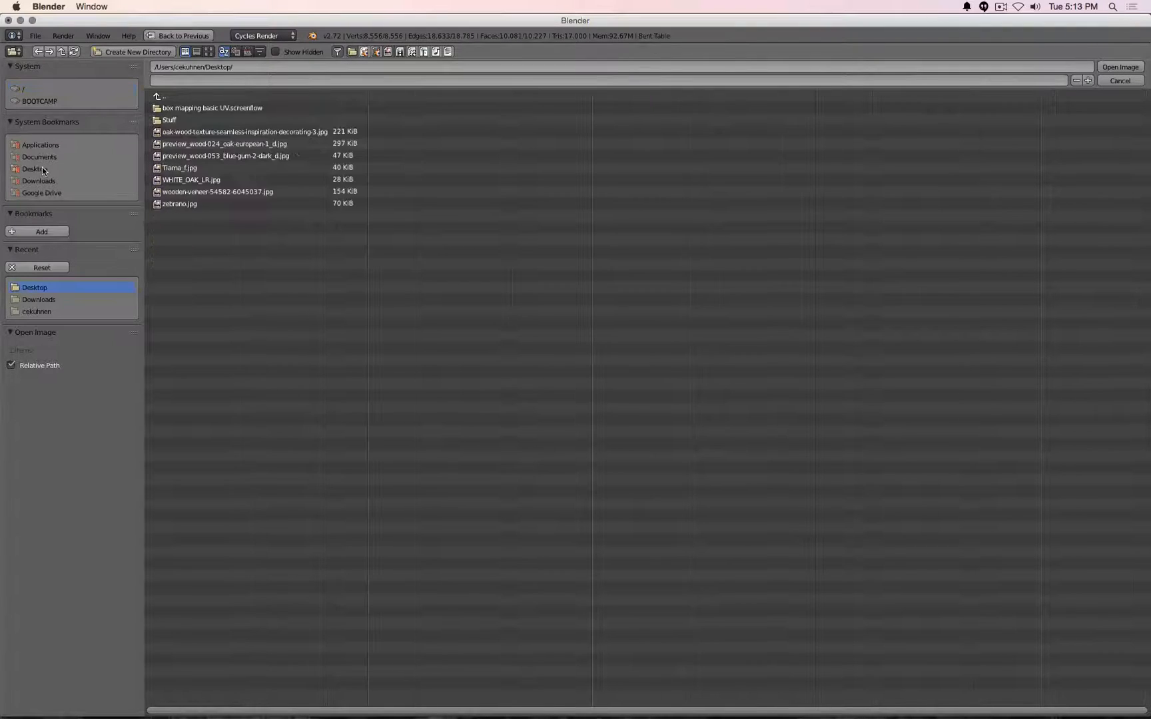
left_click(208, 52)
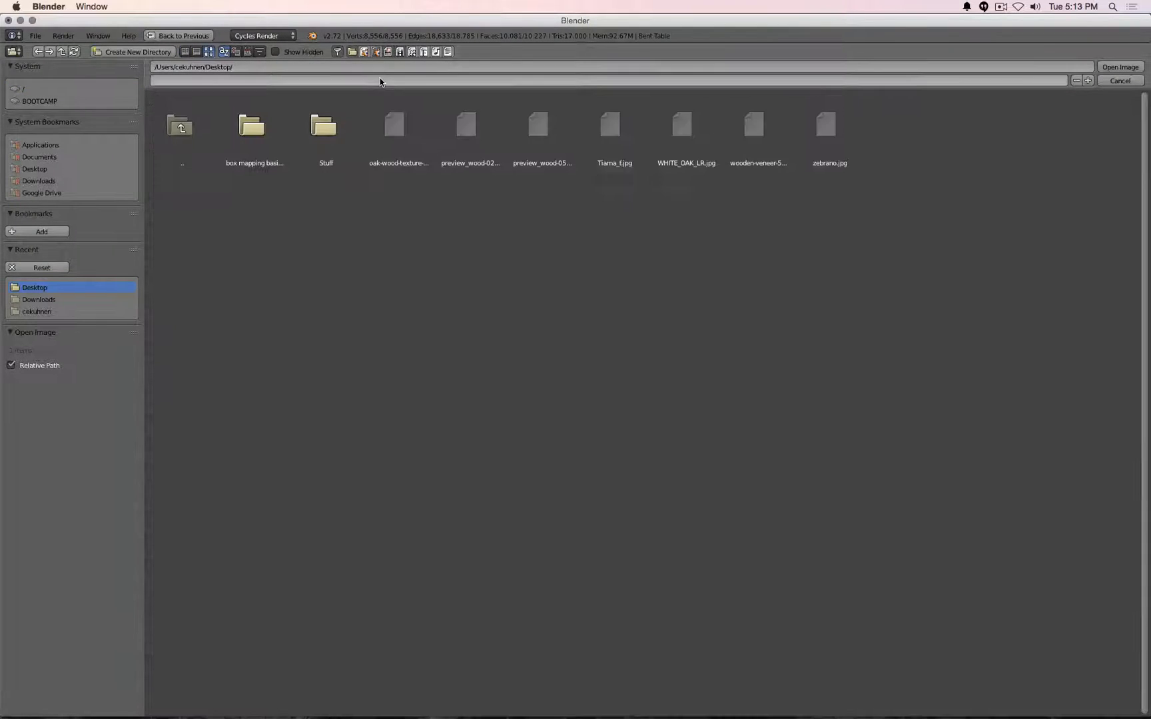
left_click(844, 160)
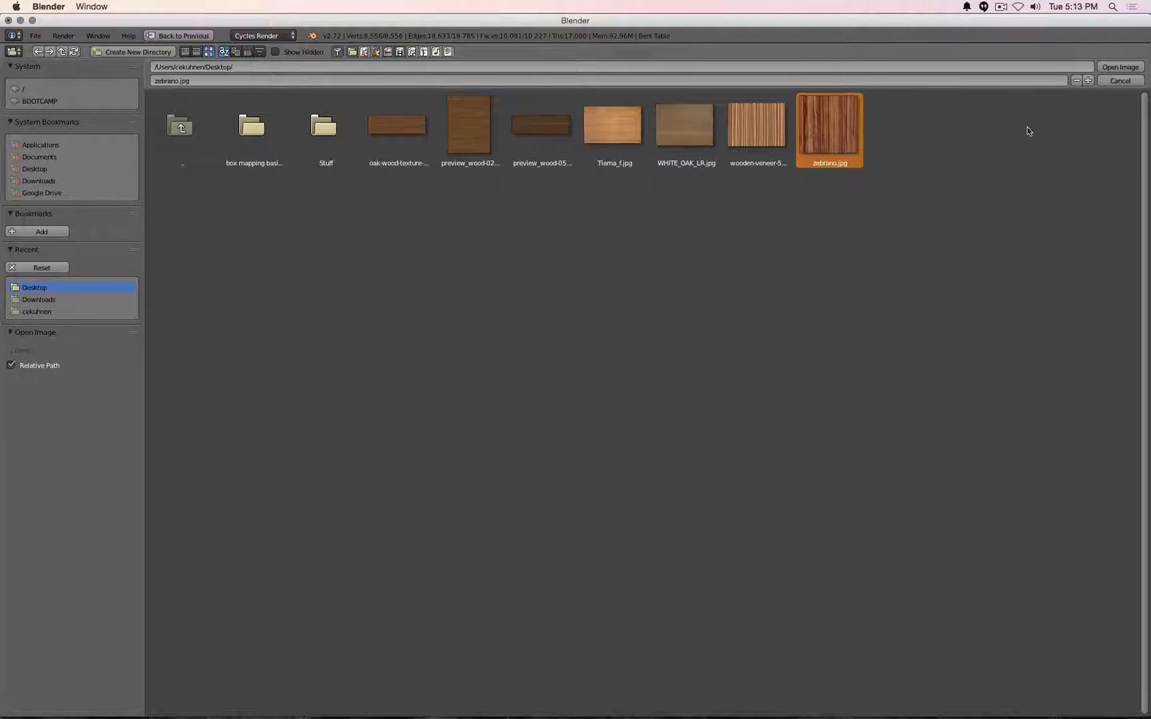
left_click(1116, 68)
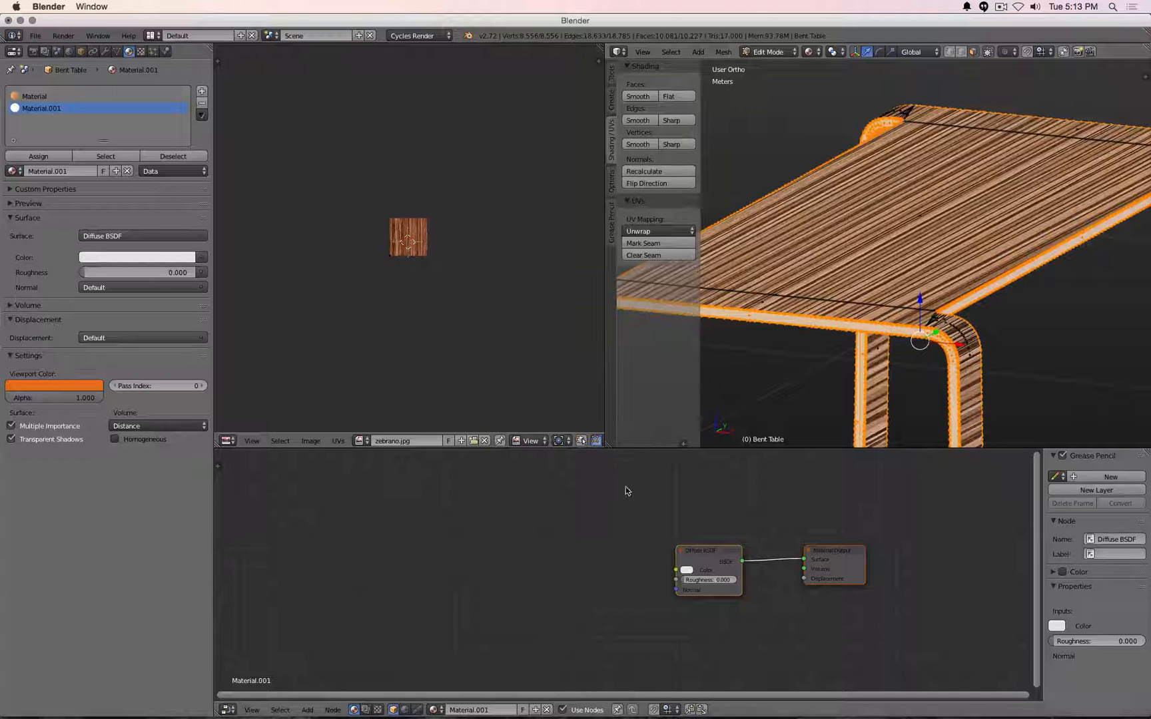
Unwrap the selected plywood edge faces onto the zebrano.jpg image.
scroll(422, 250, "up", 4)
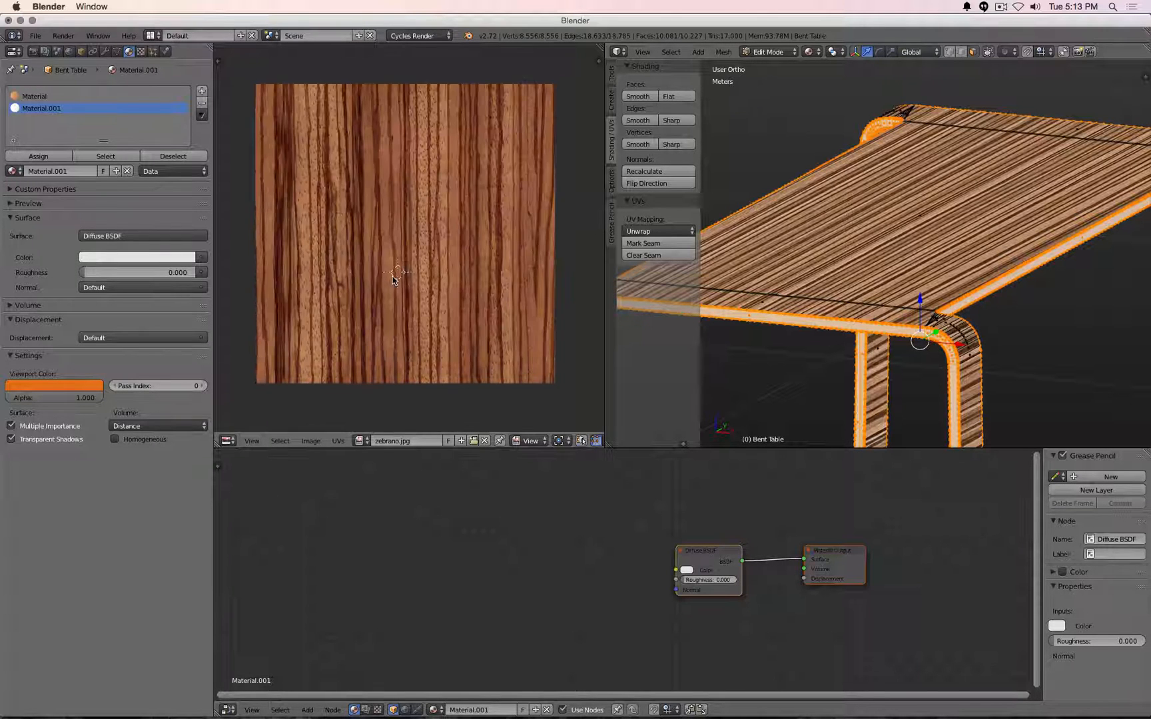
scroll(393, 280, "down", 2)
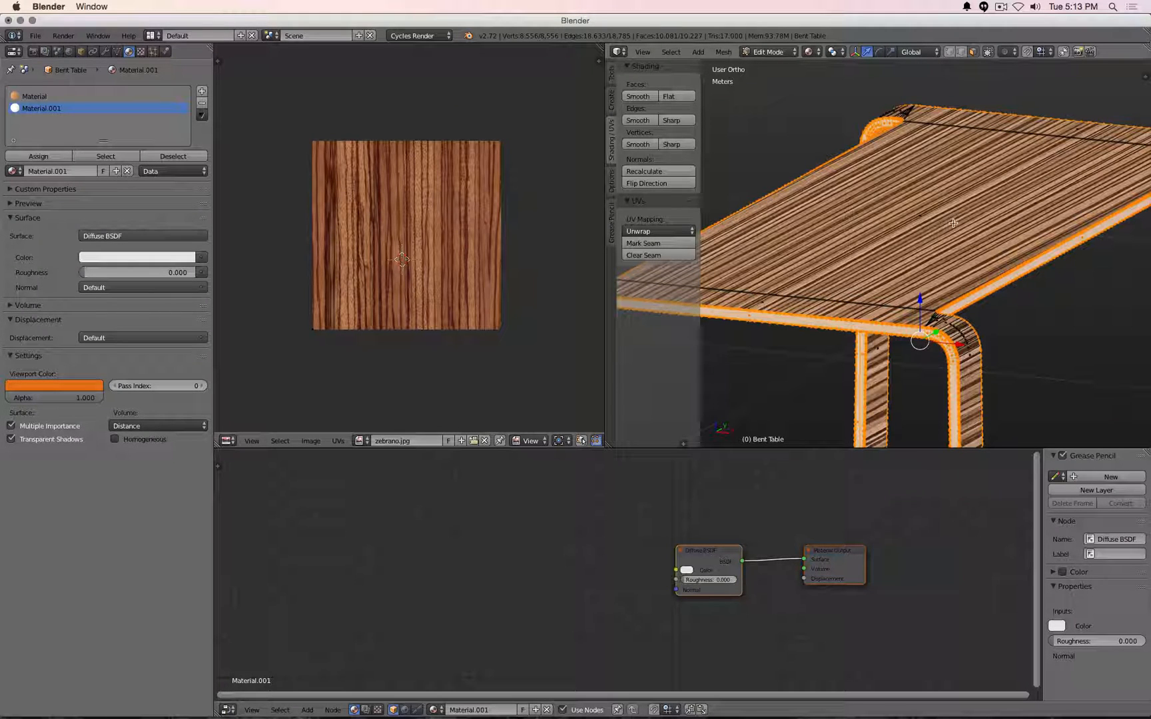
key("u")
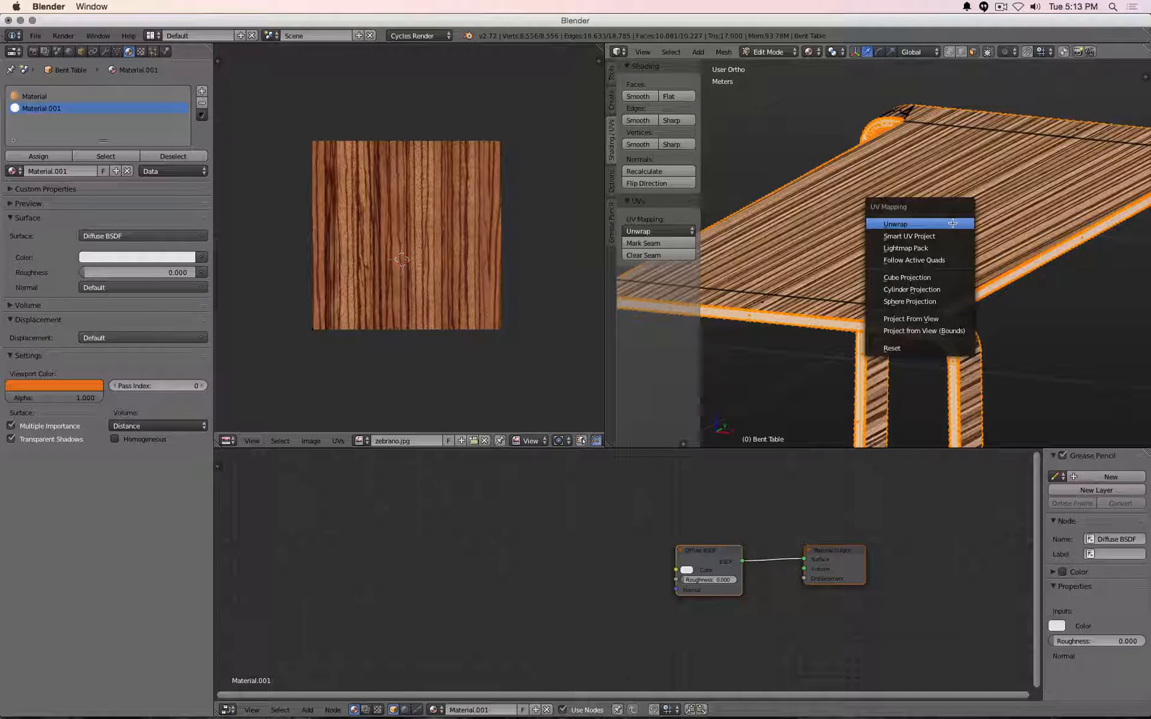
left_click(953, 223)
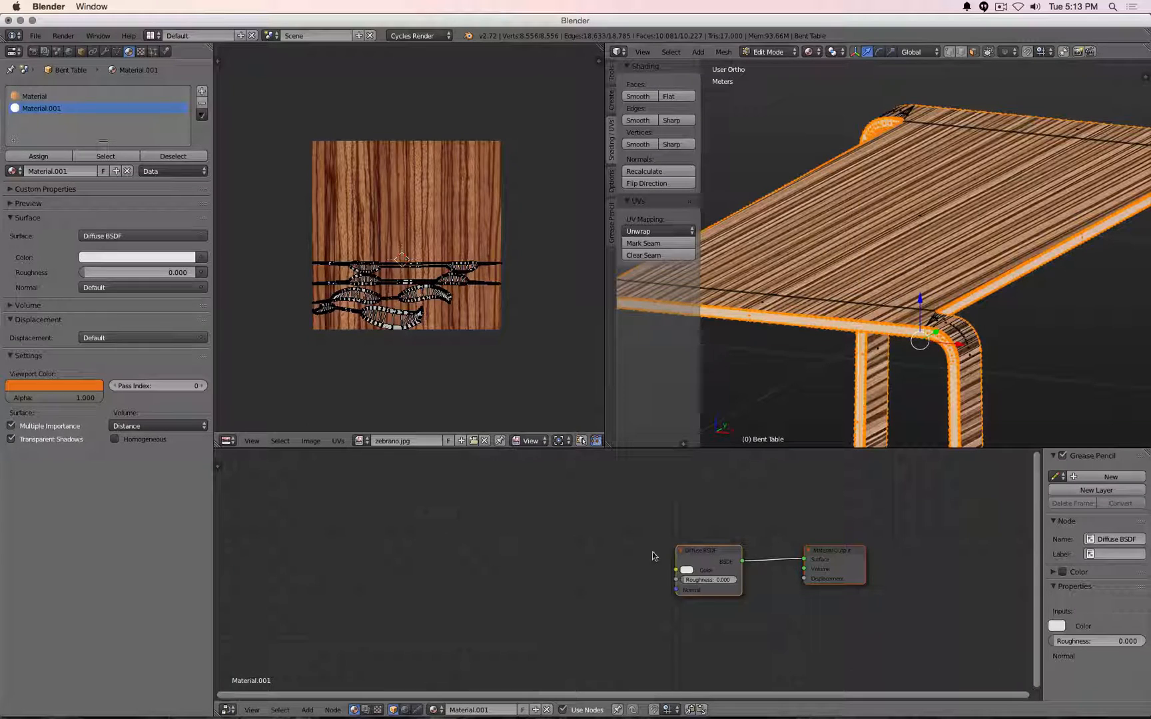
Add an Image Texture node, connect its Color output to the Diffuse BSDF color, and set its image to zebrano.jpg.
key("shift+a")
mouse_move(453, 524)
left_click(516, 529)
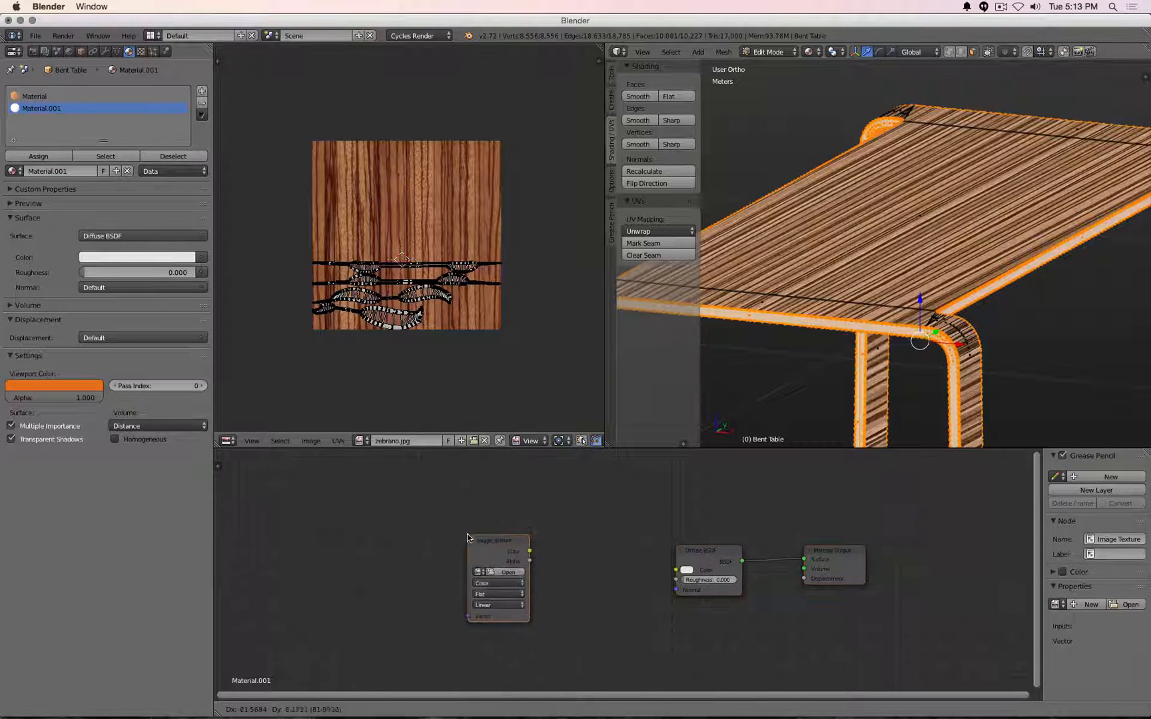
left_click_drag(528, 554, 676, 570)
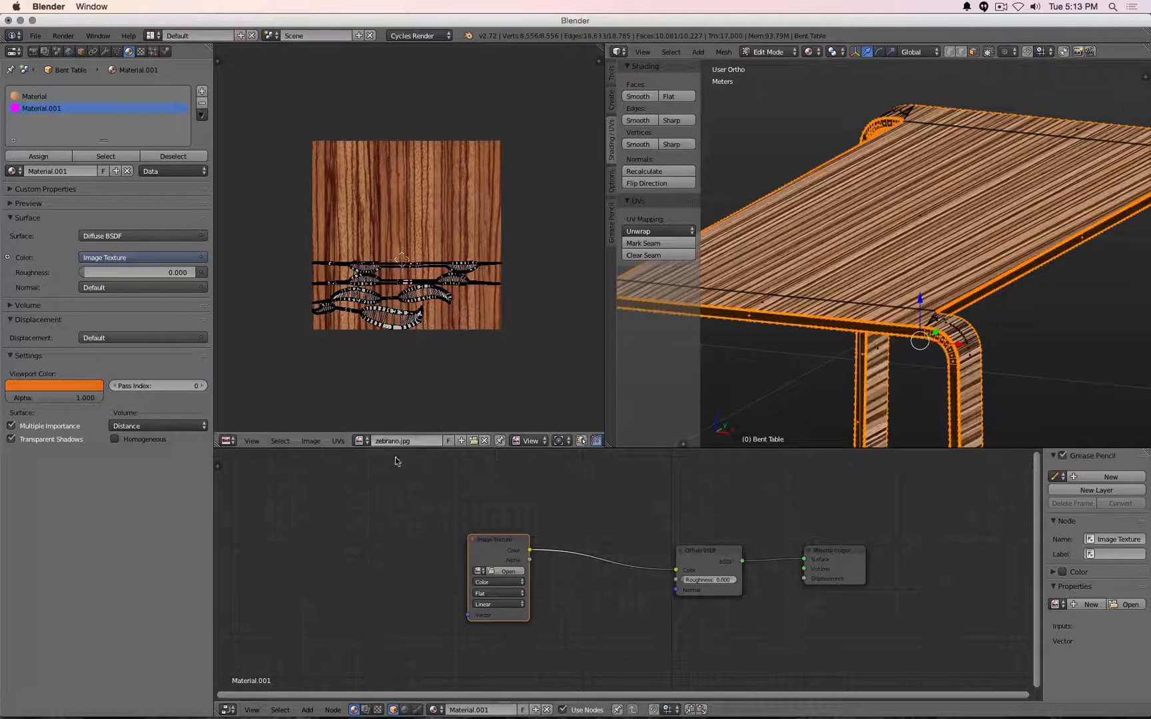
left_click(475, 571)
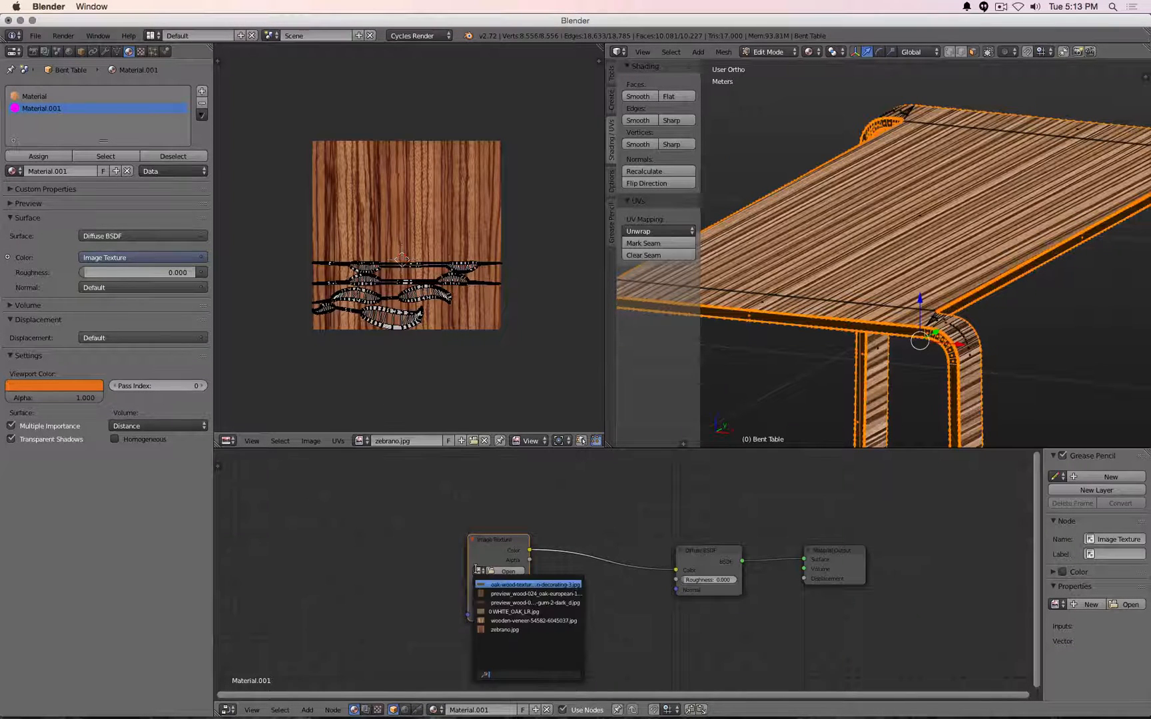
left_click(526, 630)
Examine the zebrano grain on the table's edges and compare it with the layout of the edge UV islands.
middle_click_drag(811, 404, 808, 259)
key("Tab")
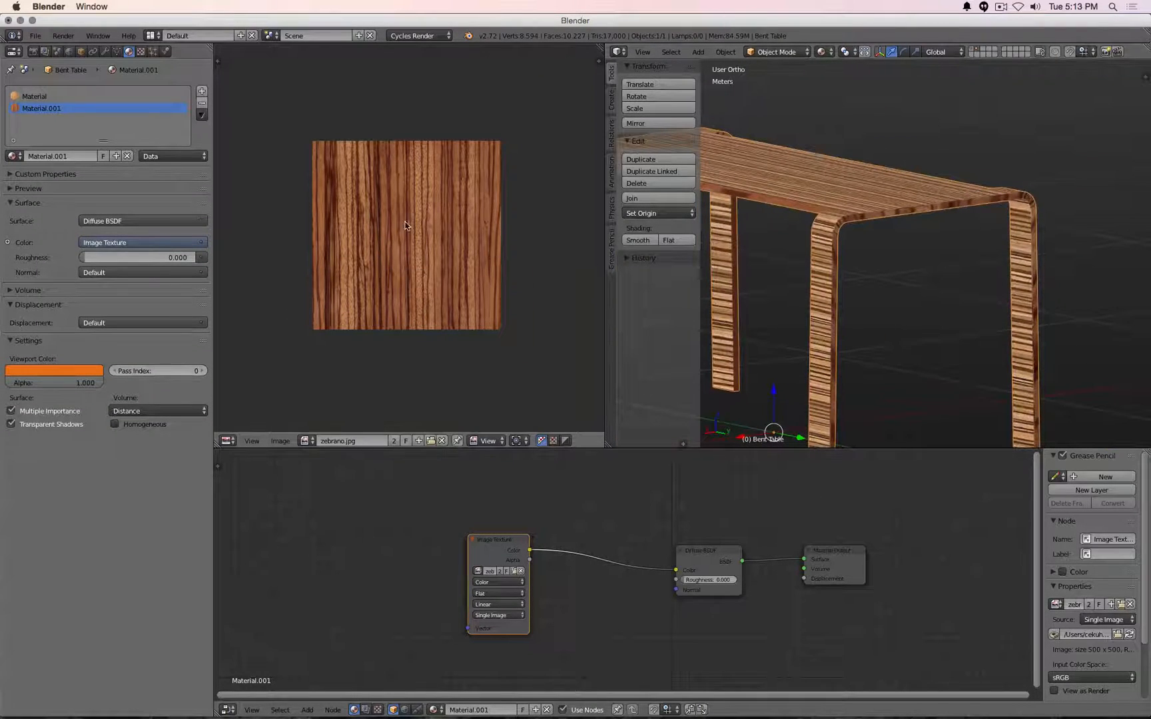
key("Tab")
scroll(379, 266, "up", 3)
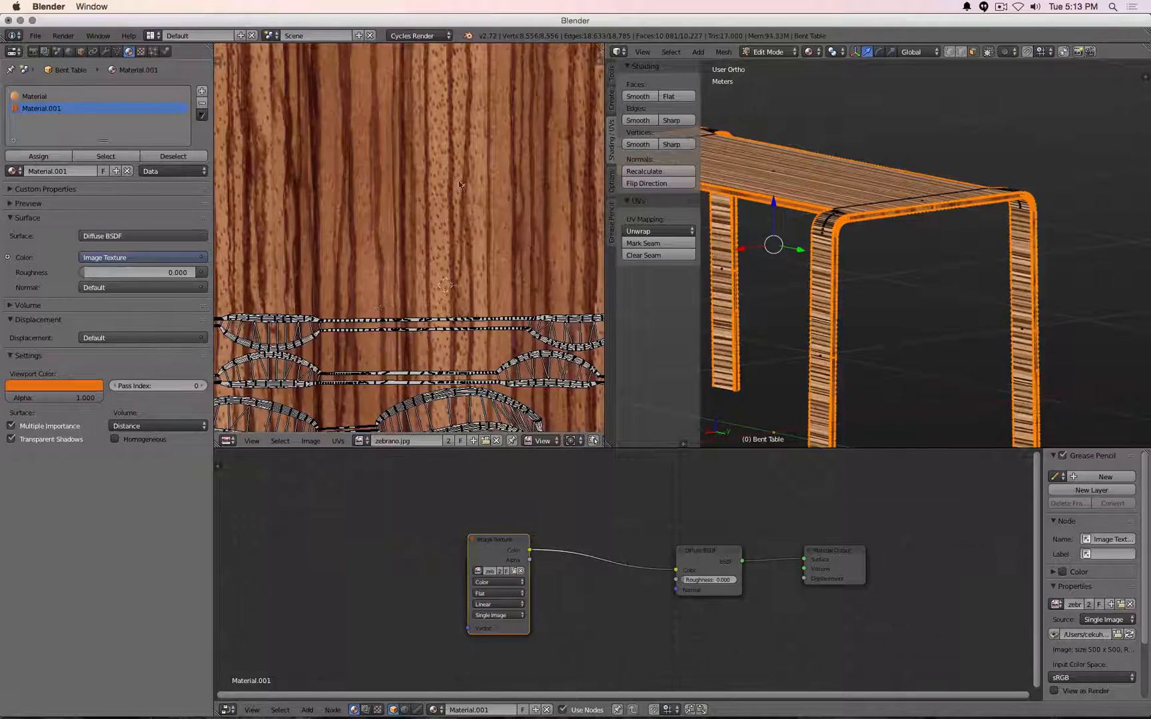
key("shift+space")
scroll(479, 220, "down", 3)
scroll(671, 494, "up", 2)
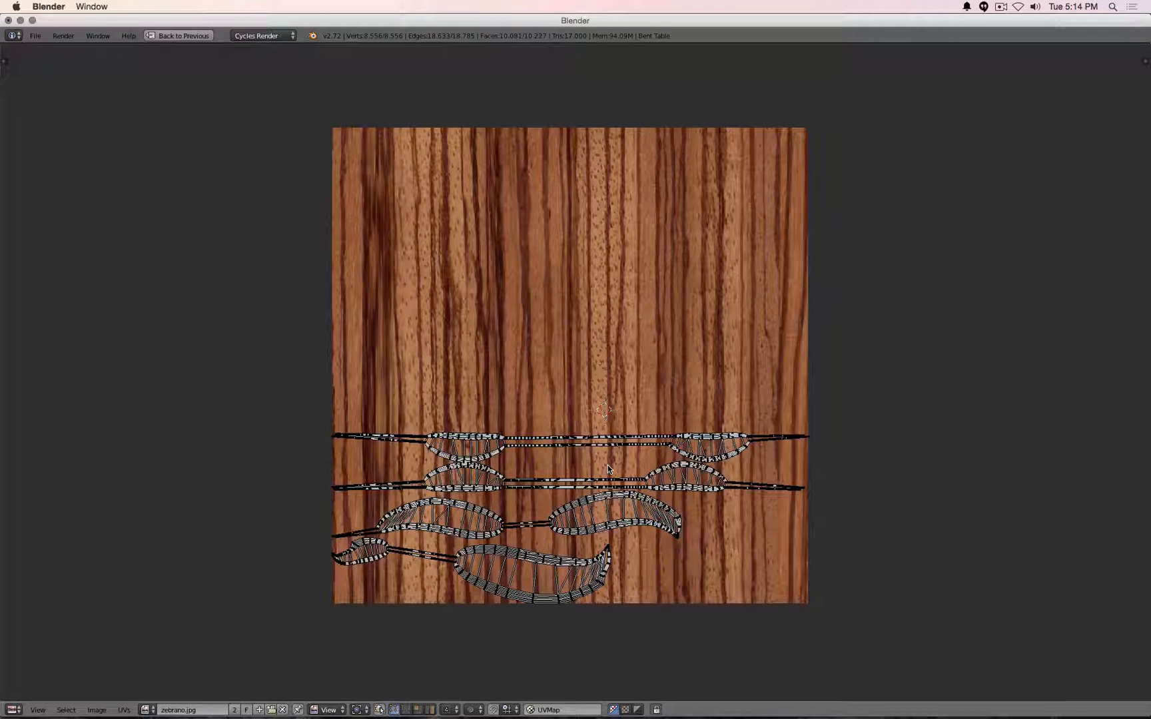
key("shift+space")
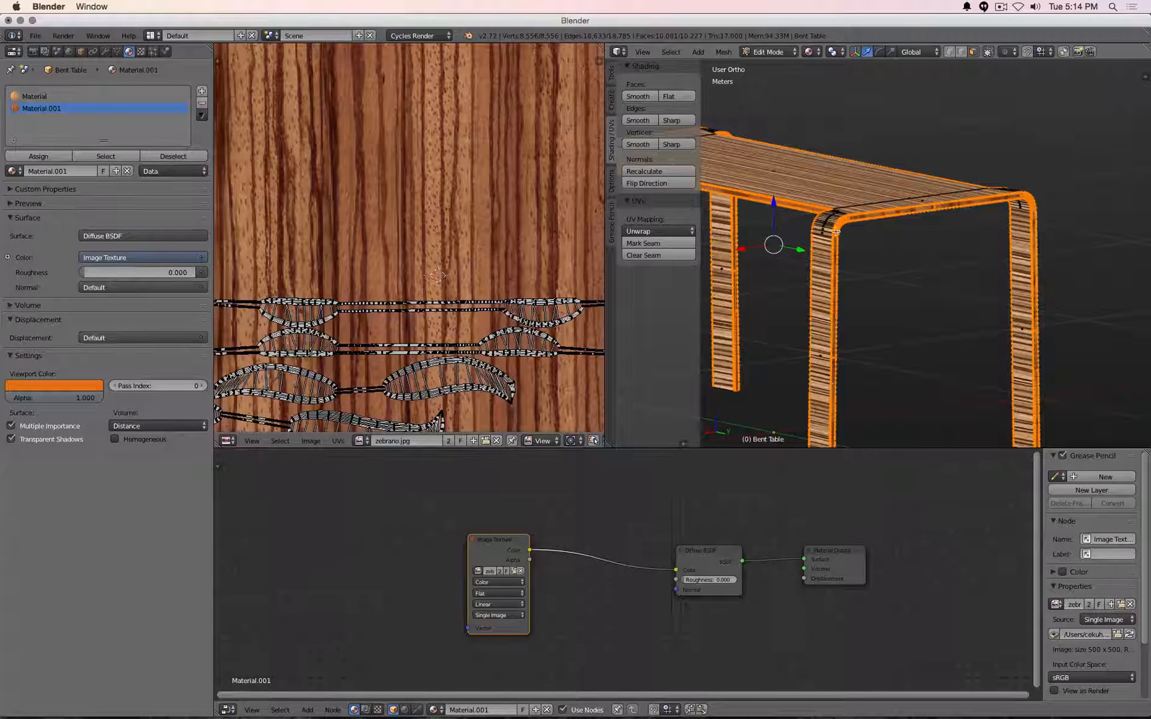
key("shift+space")
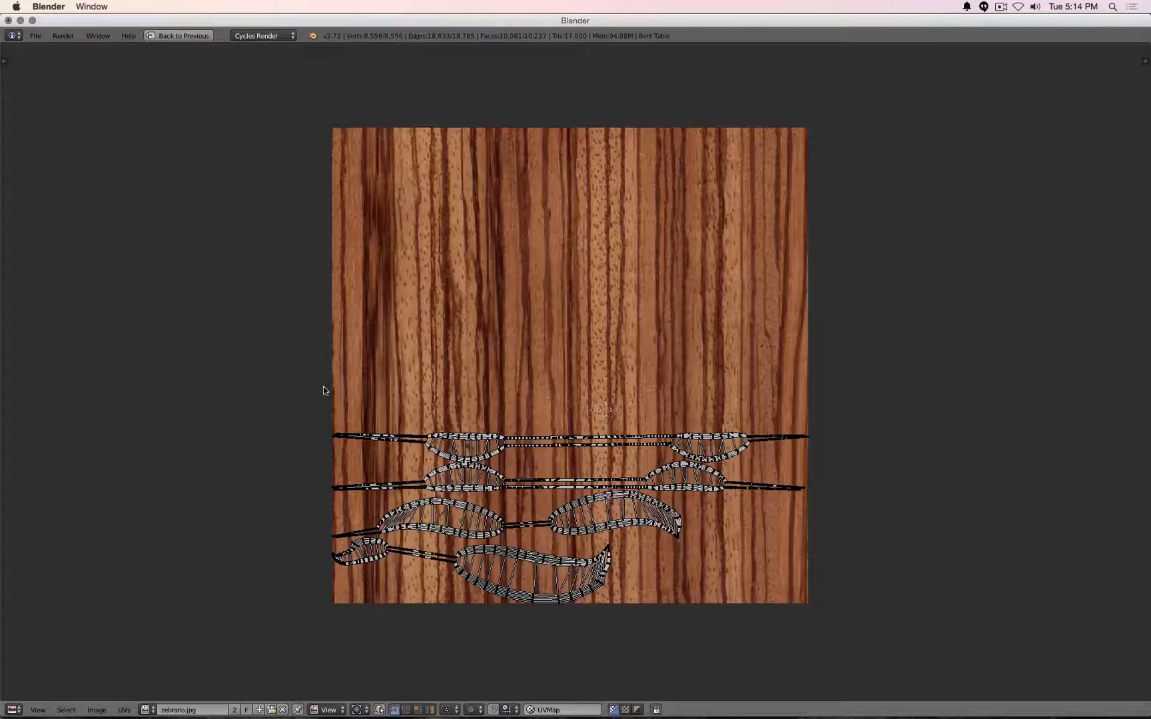
key("shift+space")
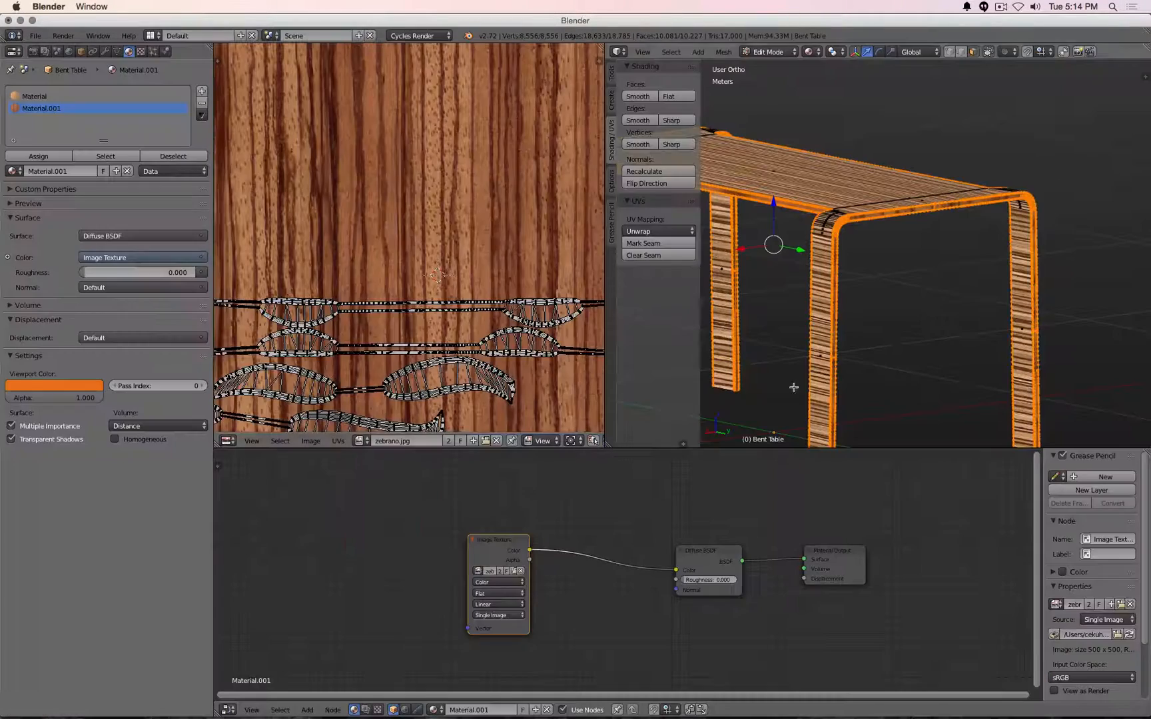
key("shift+space")
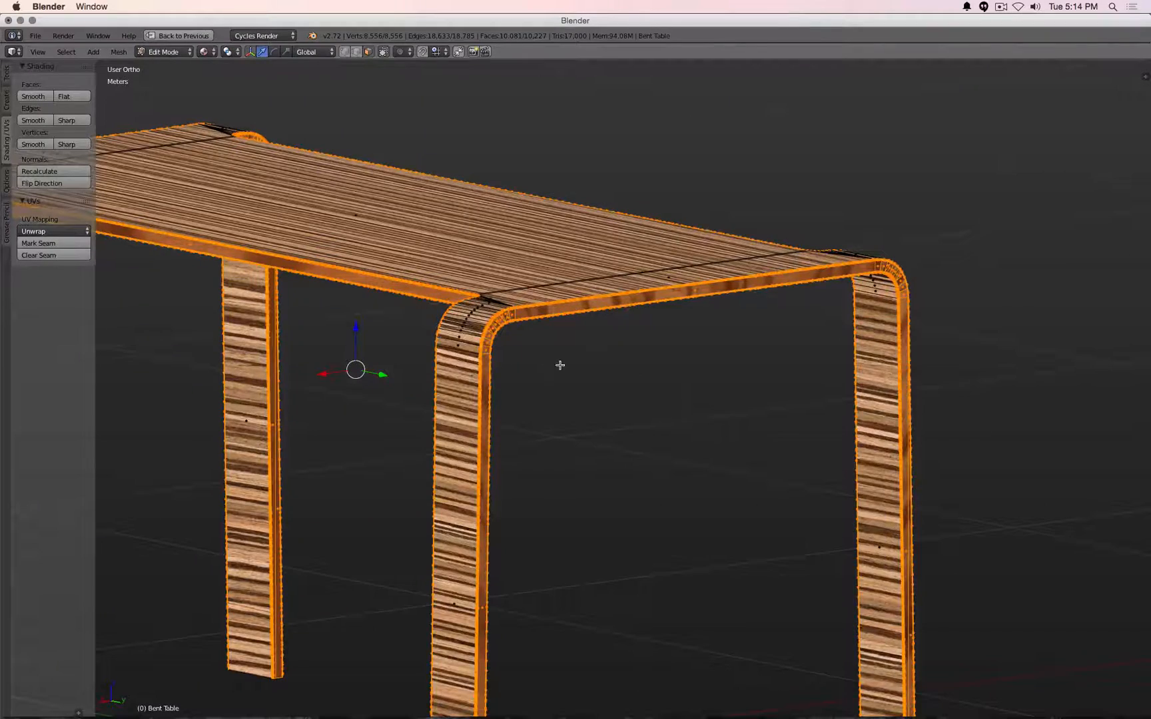
key("shift+space")
Select all the edge UV islands in the maximized UV editor and rotate them 90° so they run along the grain.
key("shift+space")
left_click(708, 417)
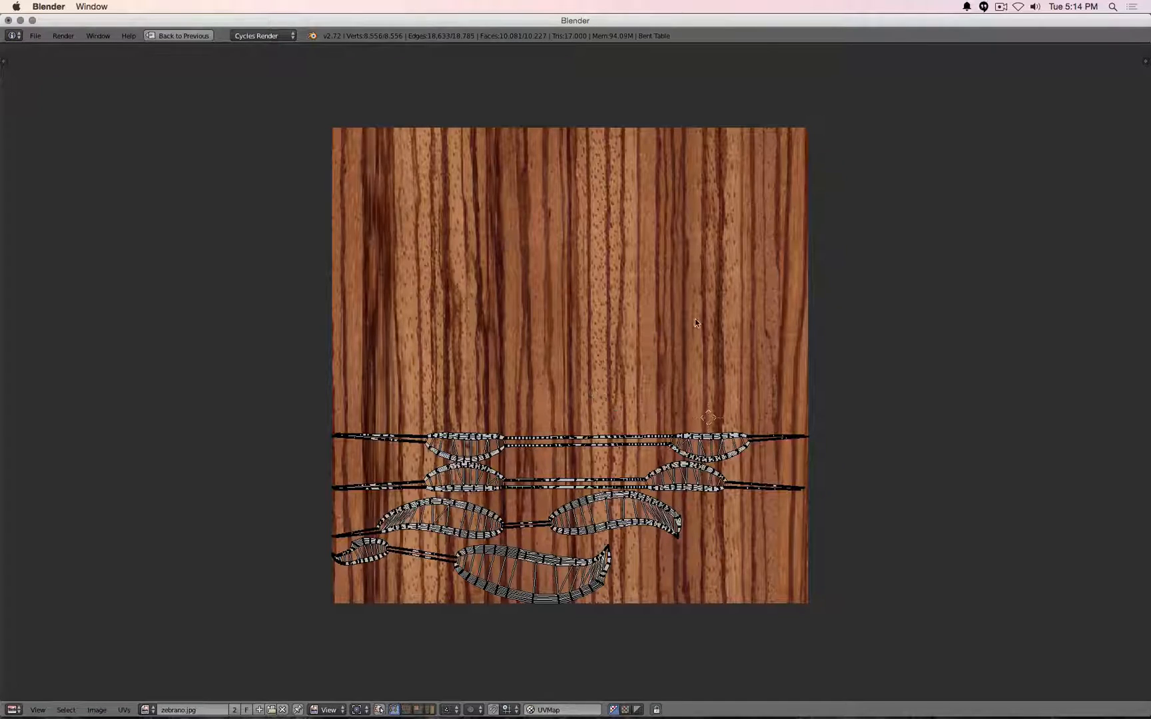
key("a")
scroll(742, 495, "up", 2)
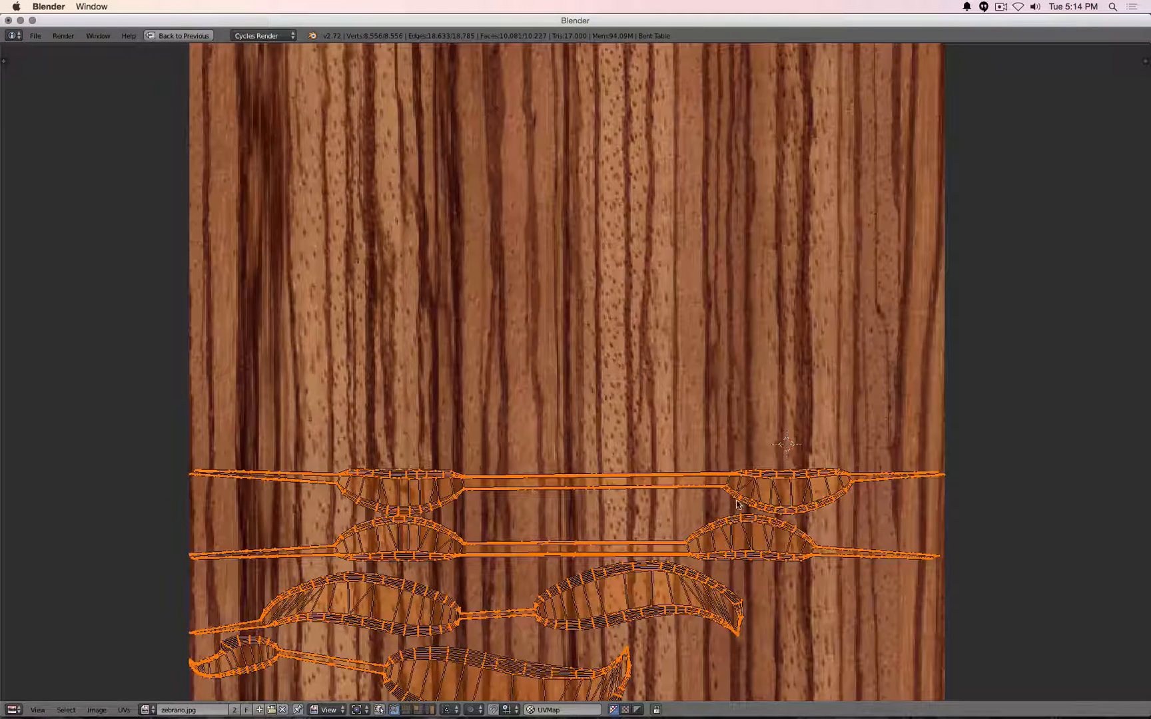
scroll(796, 478, "down", 2)
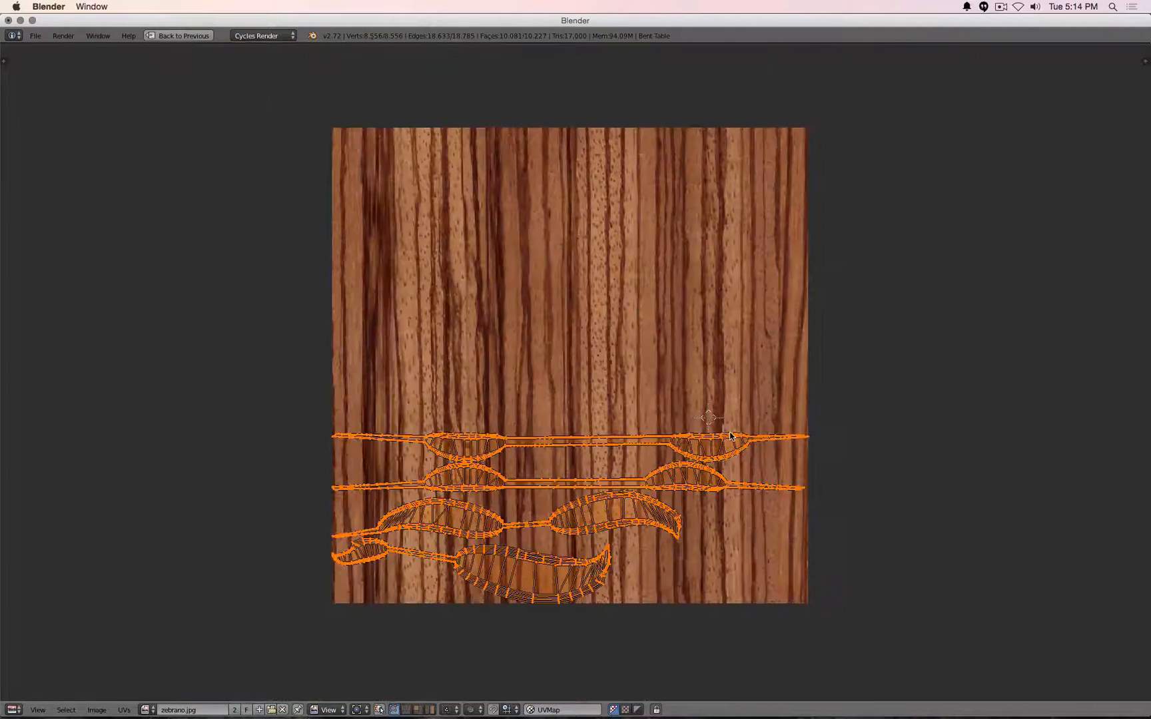
type("r-90")
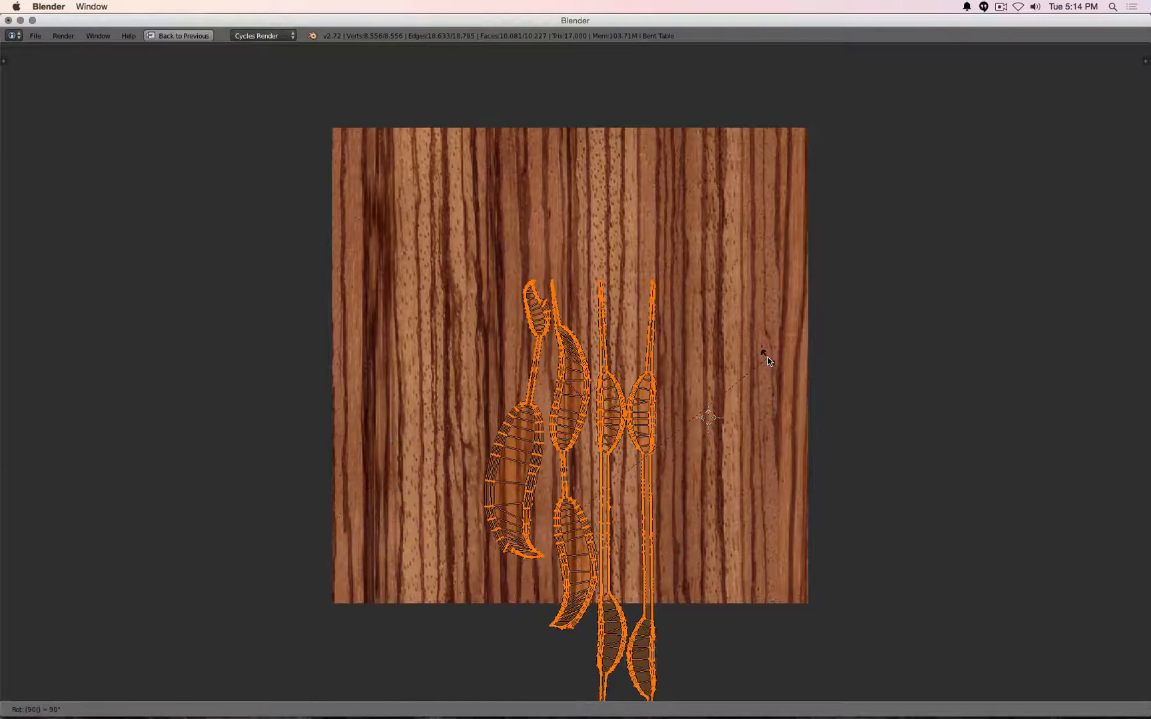
key("Return")
Move the rotated edge UV islands up so they fit within the height of the zebrano image.
key("g")
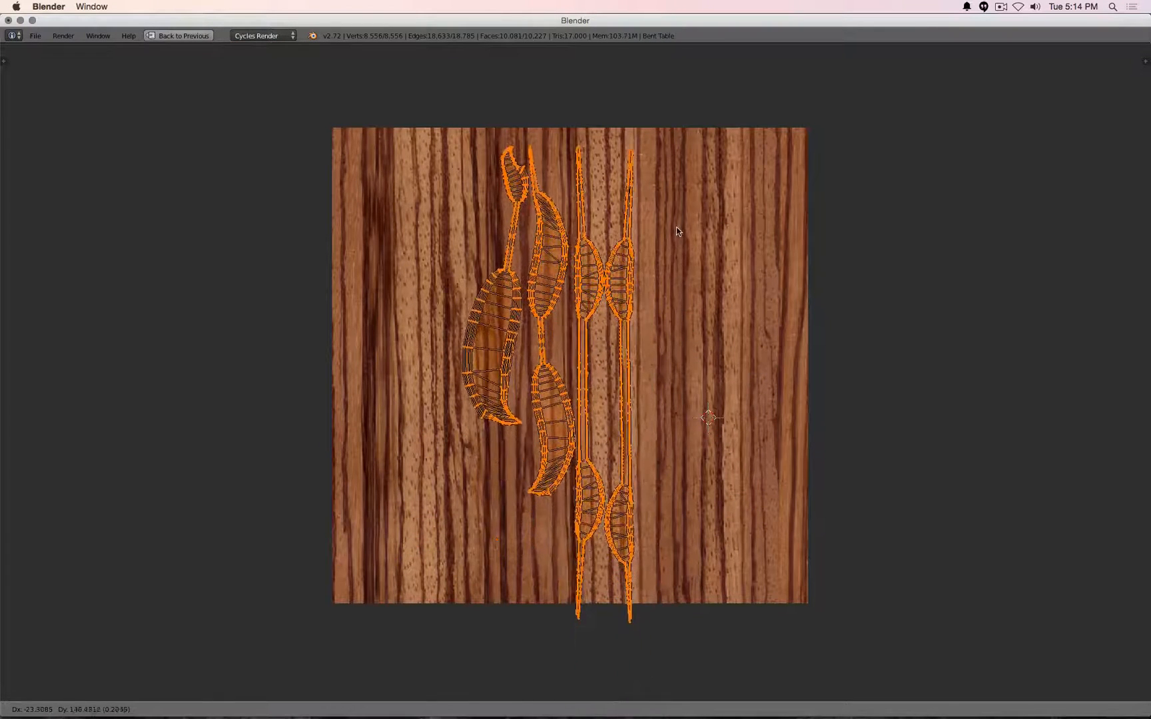
left_click(675, 212)
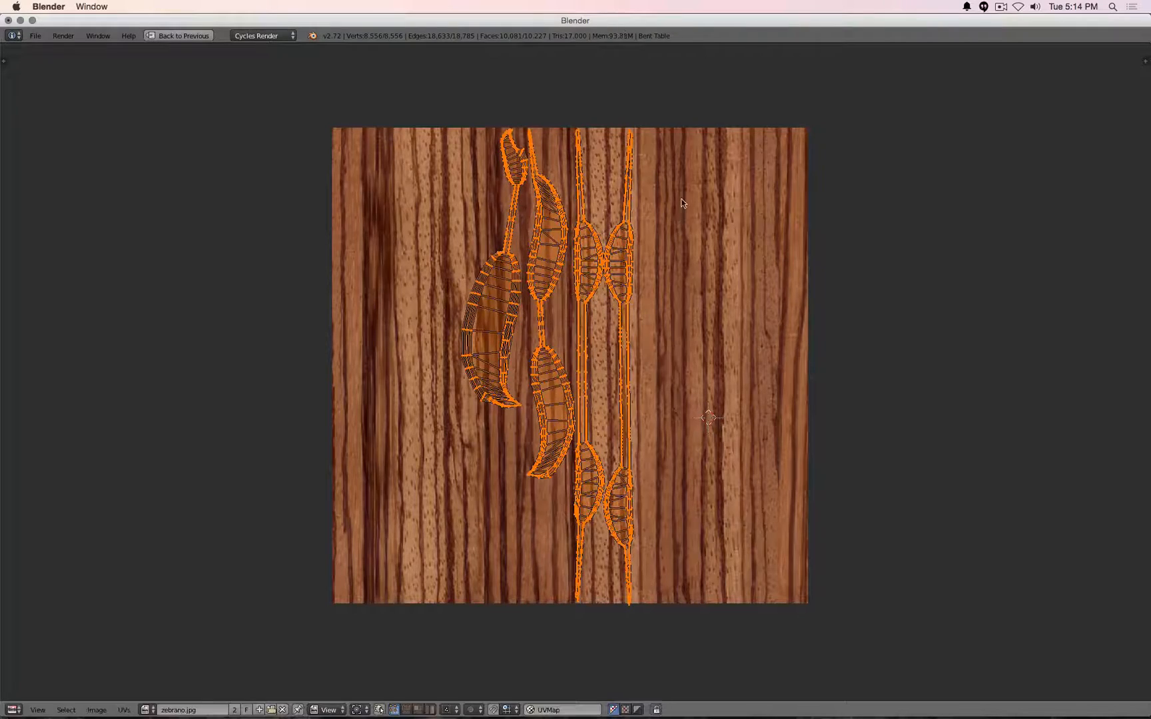
key("g")
left_click(675, 203)
Scale the edge UV islands along X to about five times their width and deselect them.
scroll(631, 293, "down", 2)
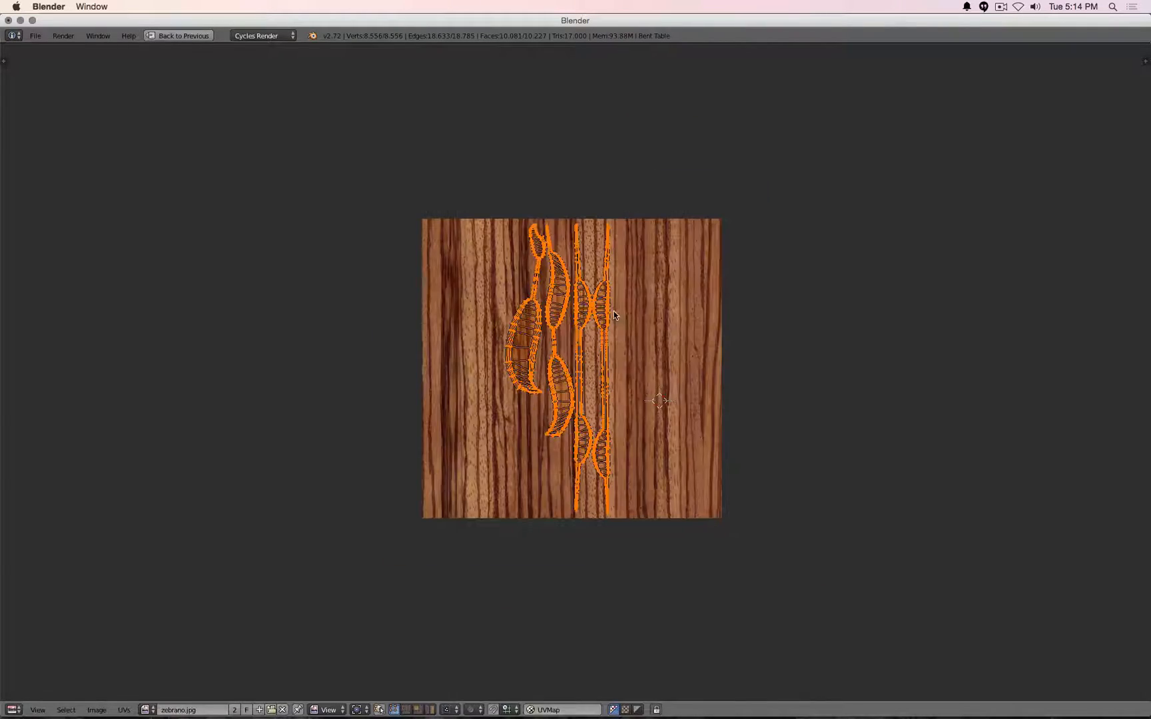
key("s")
key("x")
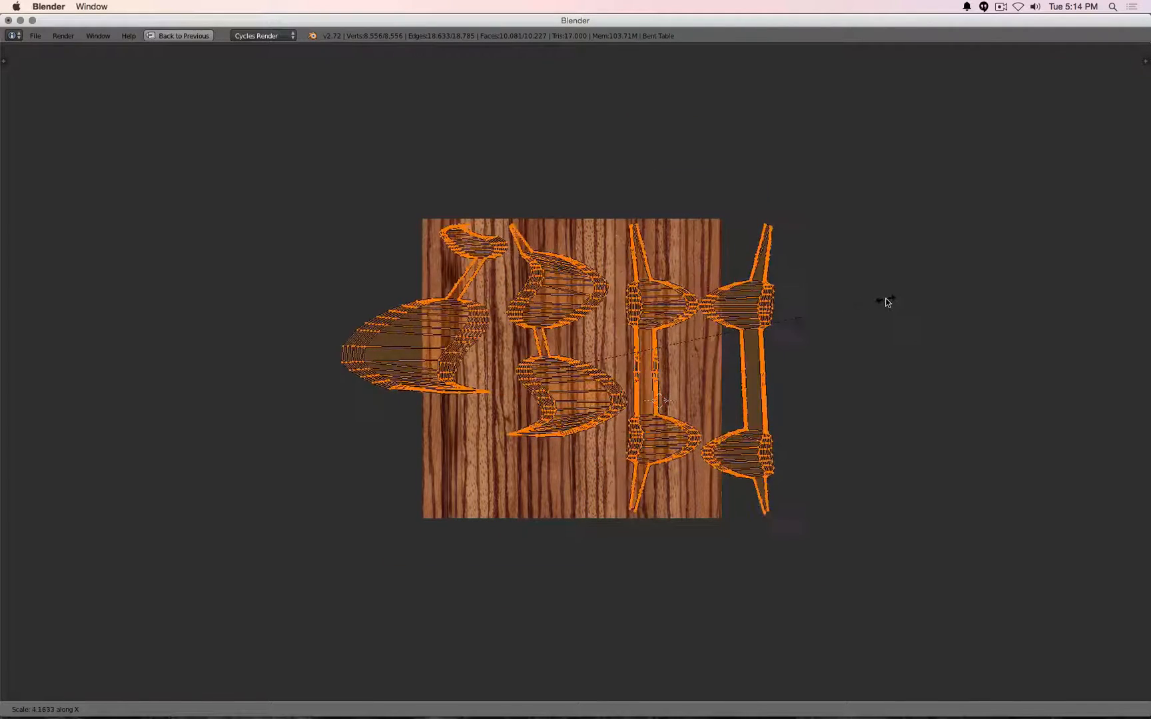
left_click(948, 297)
key("a")
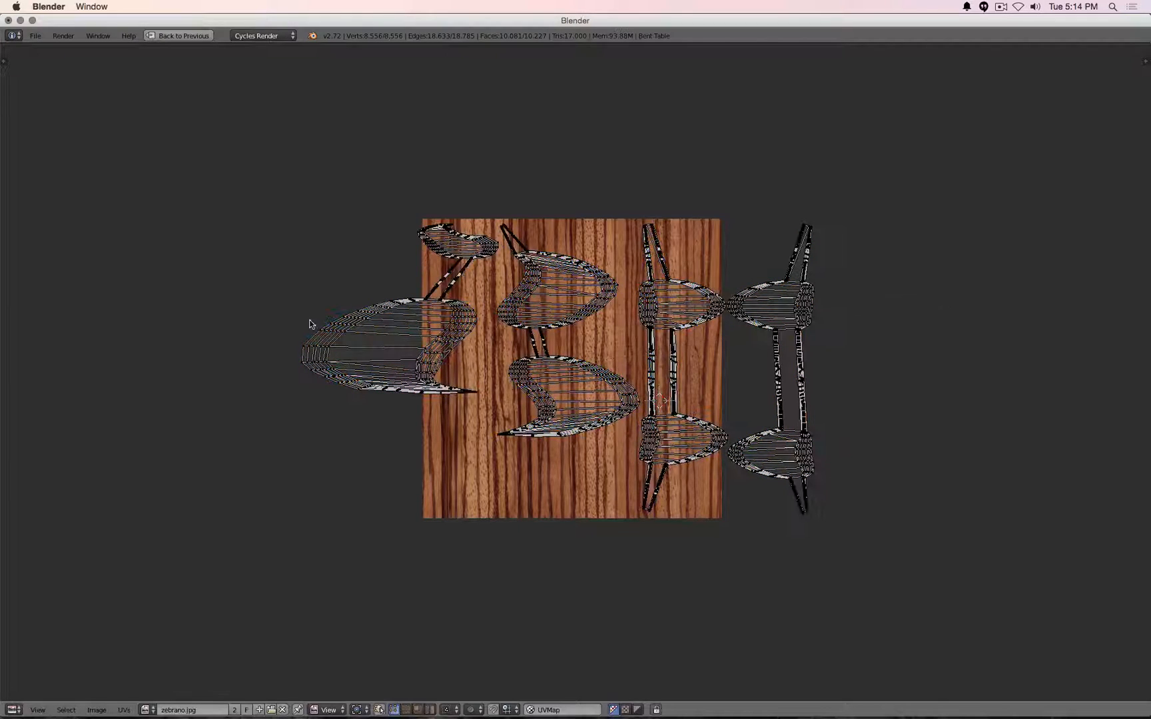
key("b")
key("Escape")
key("b")
key("Escape")
Return to the full layout and inspect the zebrano edges of the legs and tabletop in Object Mode from several angles.
key("ctrl+Up")
key("Tab")
scroll(894, 253, "up", 5)
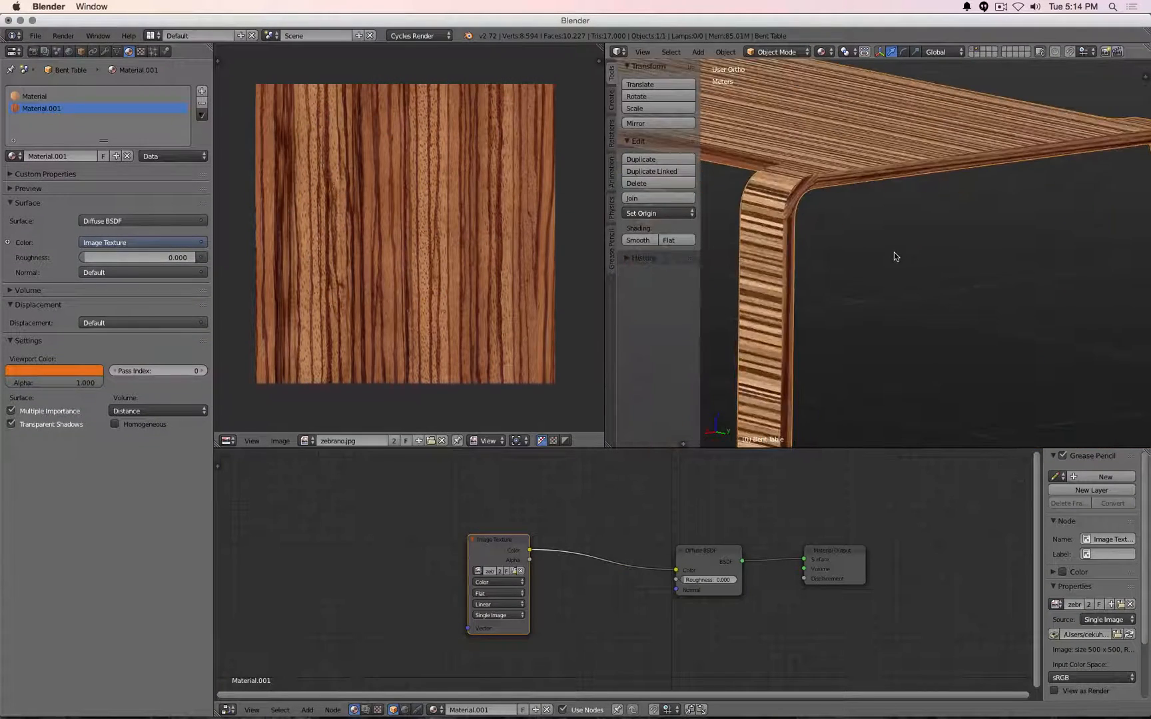
middle_click_drag(894, 252, 934, 261)
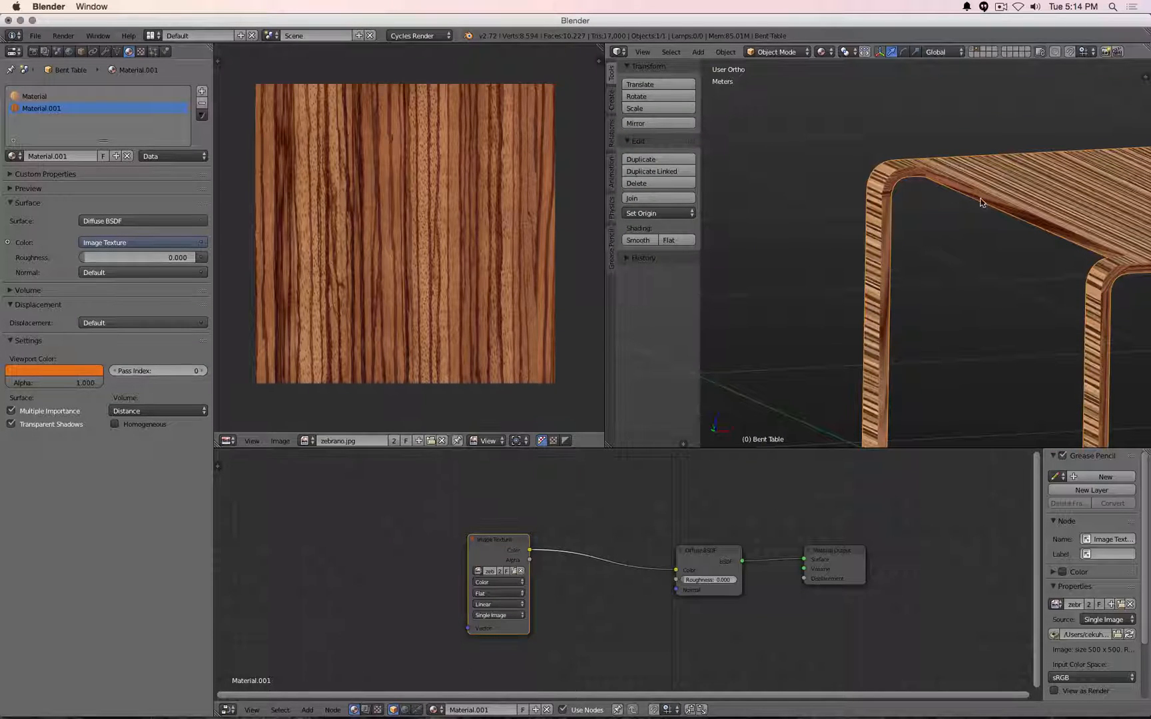
key("Tab")
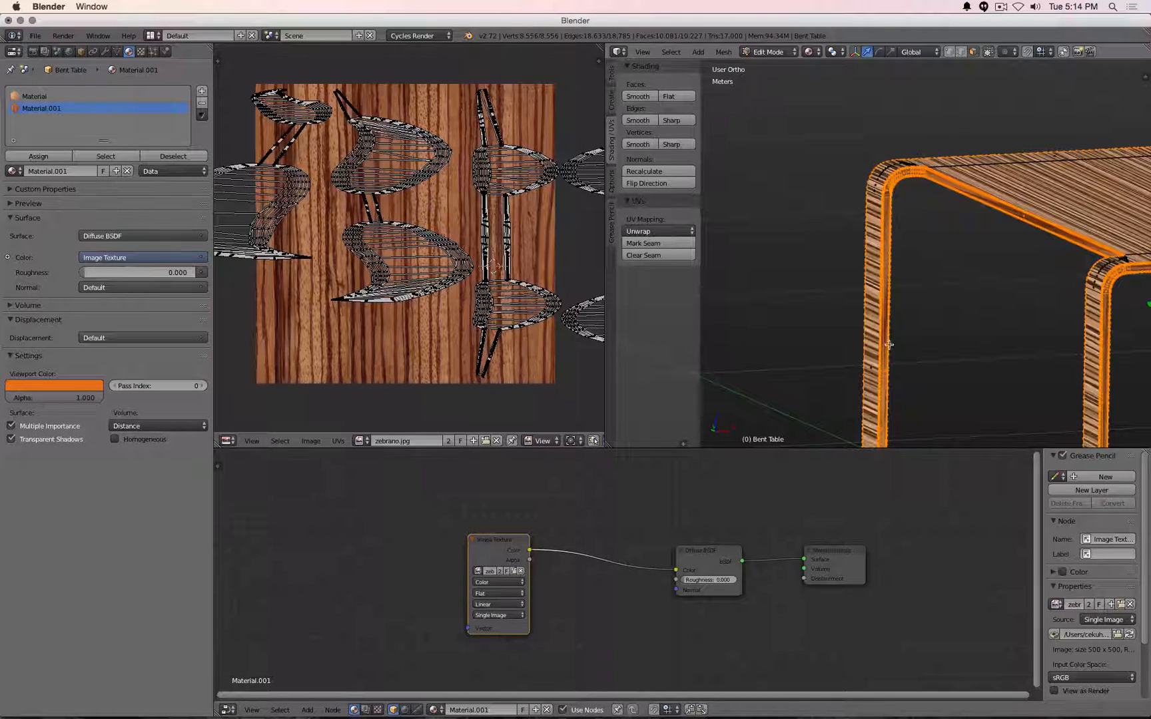
key("Tab")
middle_click_drag(977, 218, 1006, 243)
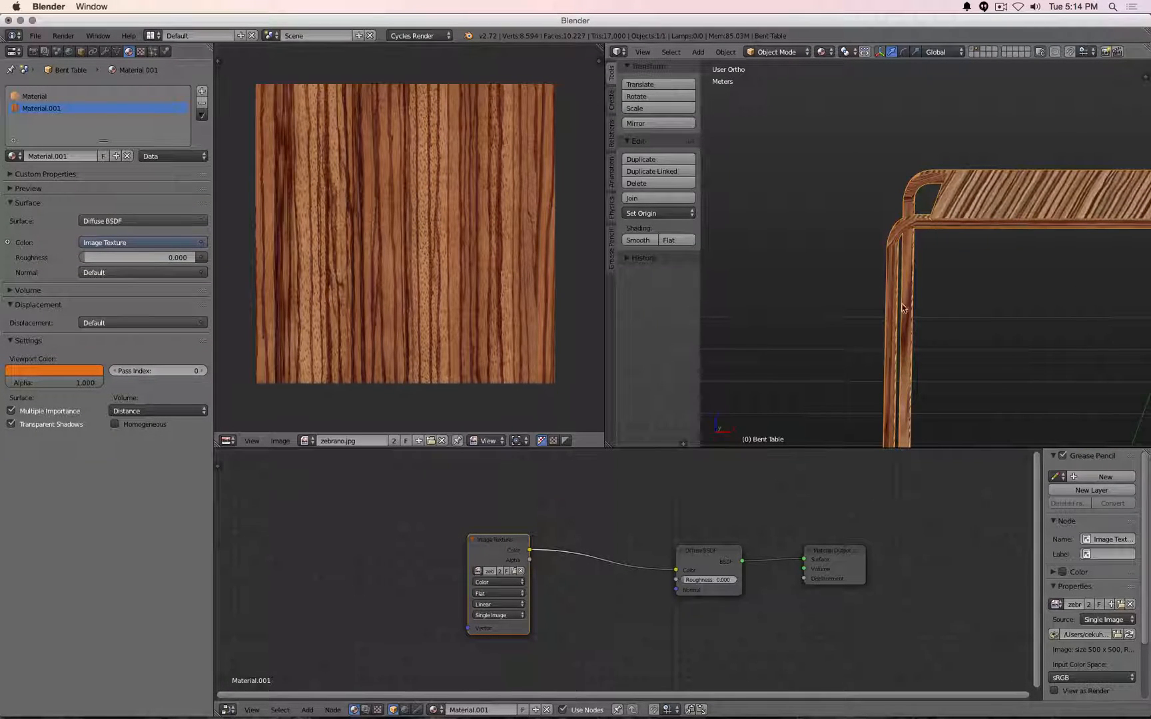
middle_click_drag(903, 308, 785, 229)
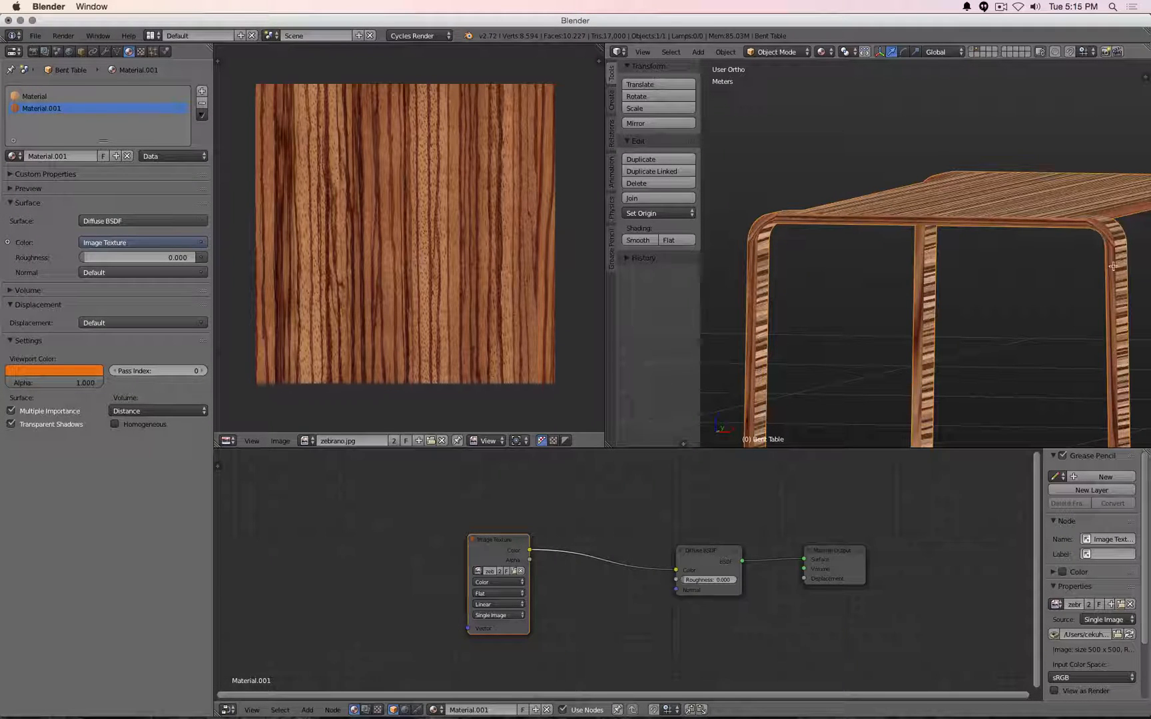
Select every face of the table in Edit Mode and all of their UVs in the UV editor.
key("Tab")
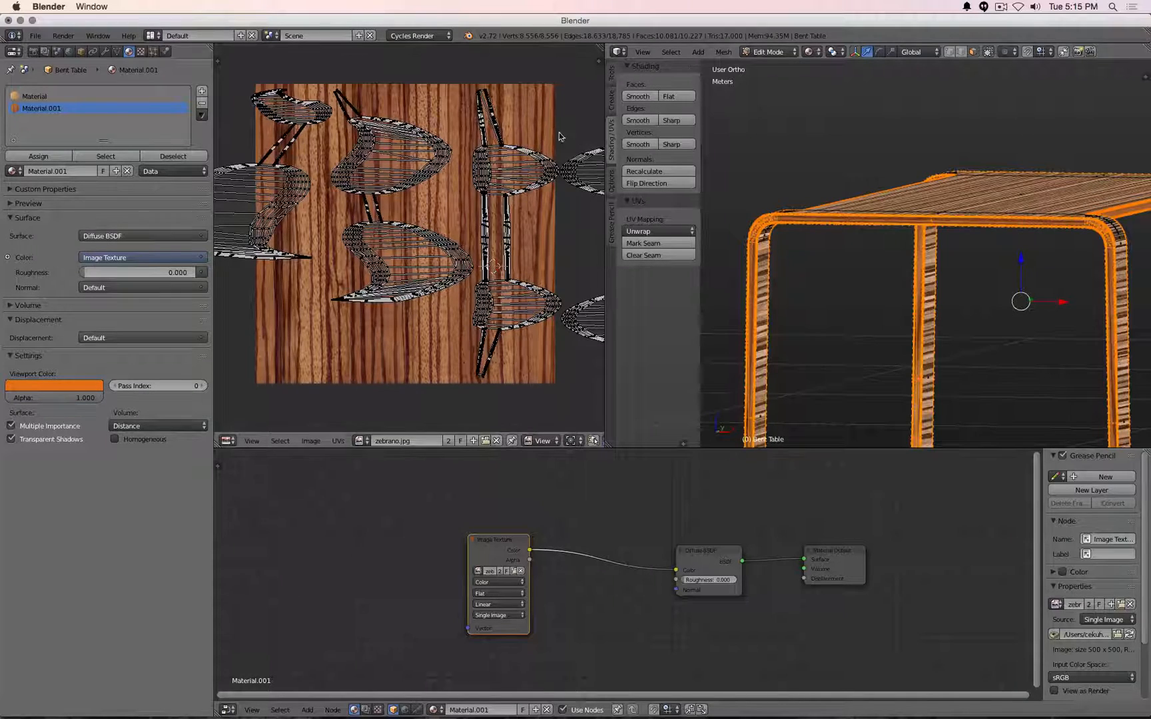
key("a")
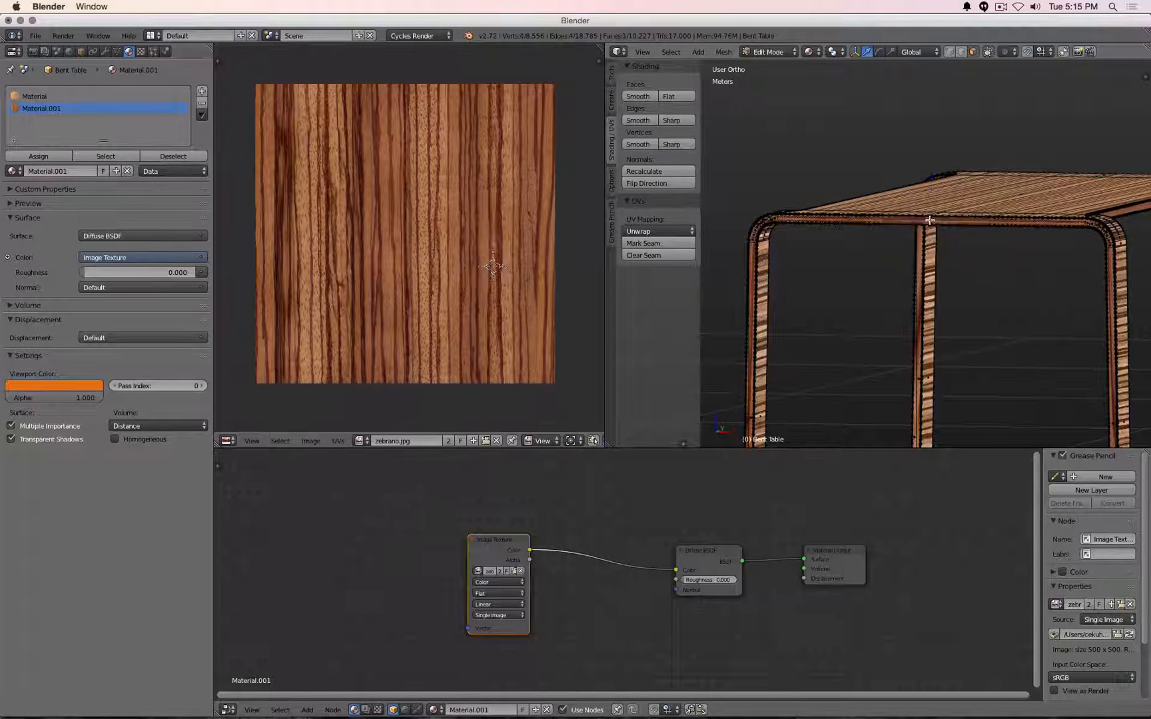
key("a")
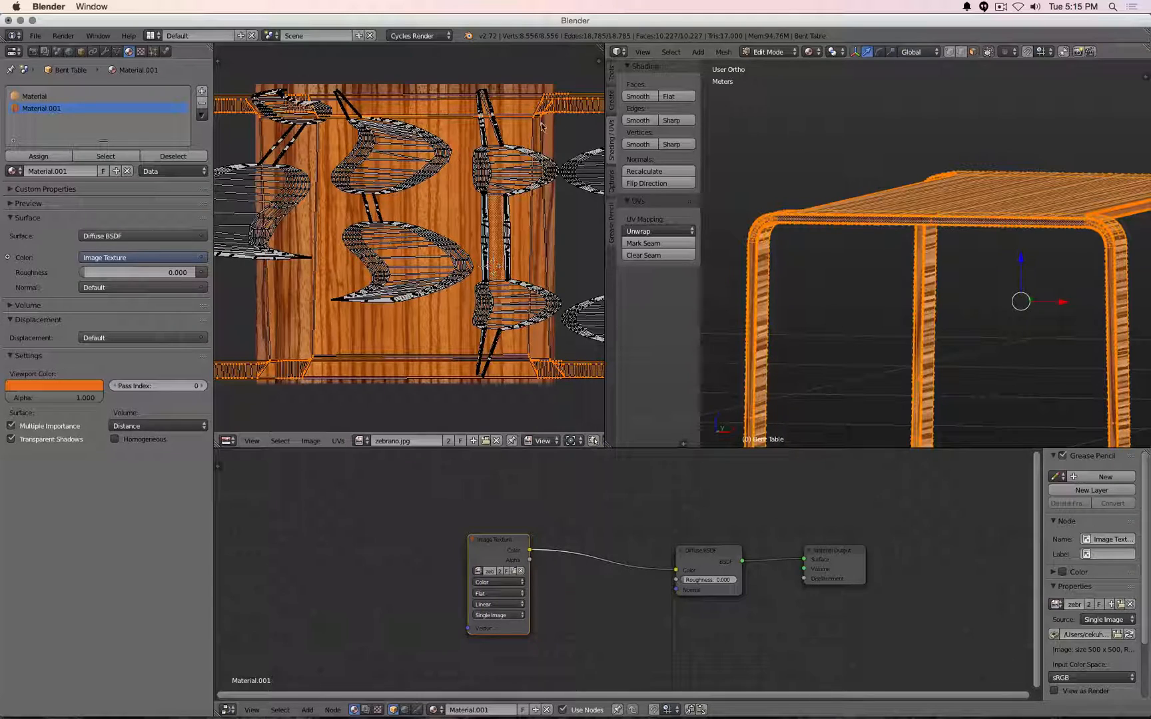
key("a")
scroll(516, 203, "up", 3)
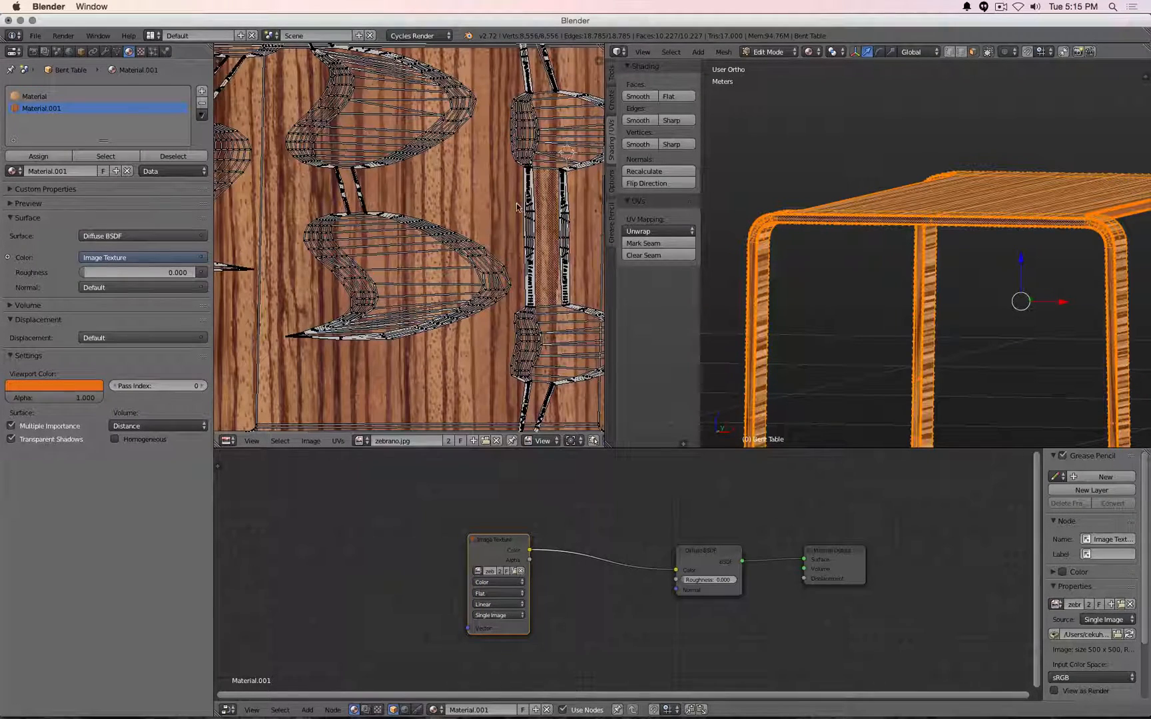
key("a")
key("a")
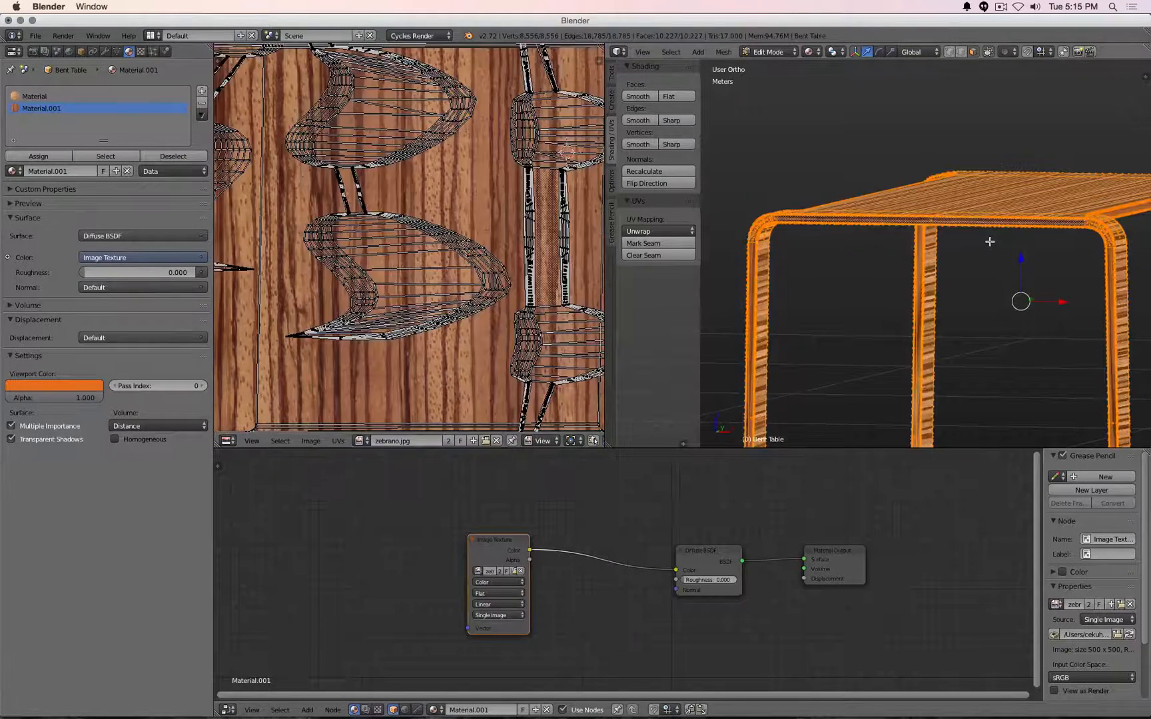
left_click(451, 219)
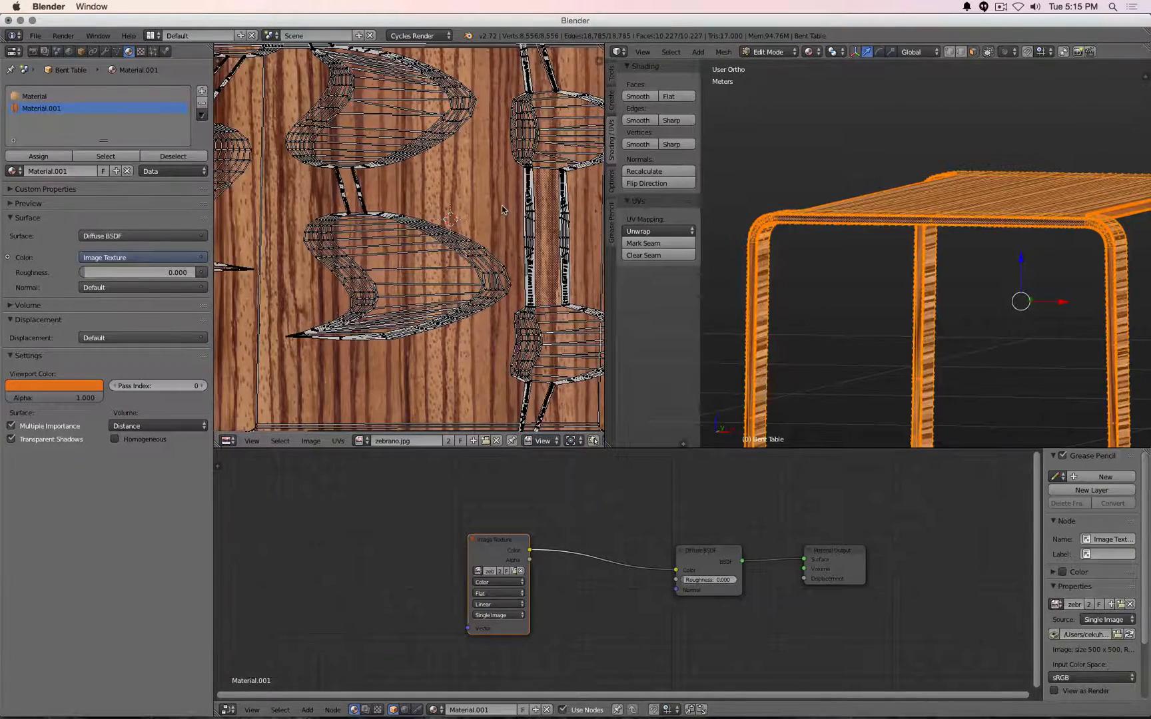
middle_click_drag(502, 205, 342, 313)
scroll(399, 240, "up", 2)
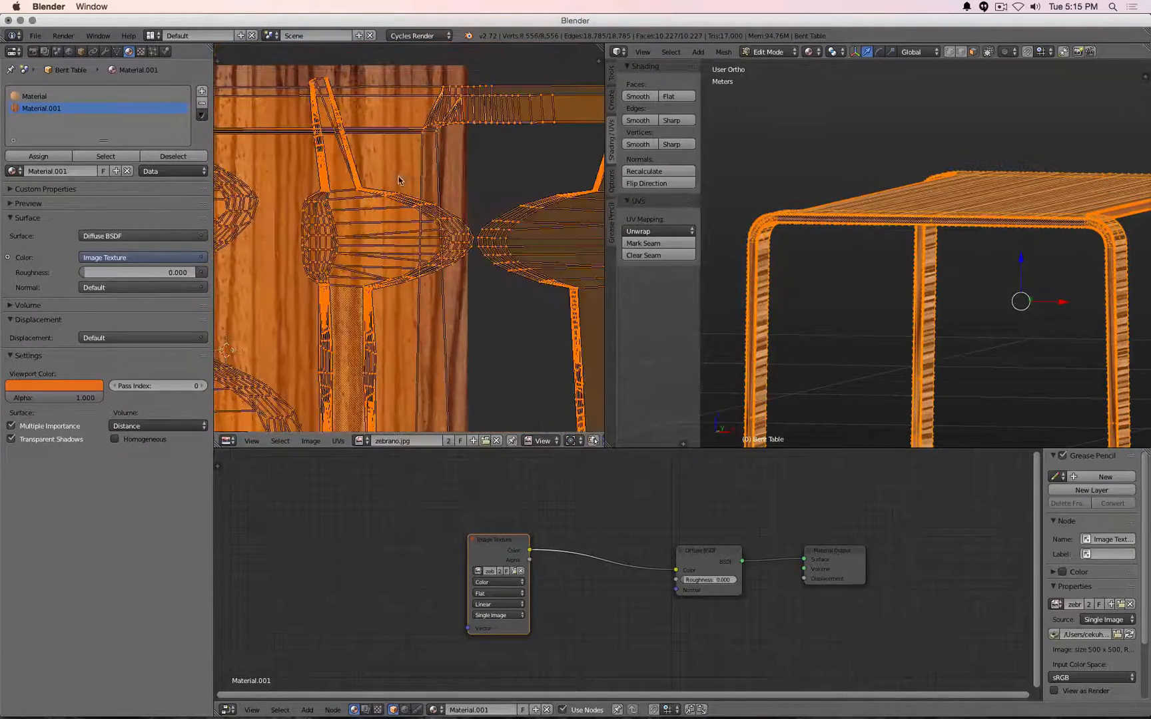
Narrow the right-hand UV curve of the edge island's upper bulge along X and move it into line with the adjoining edge strip.
scroll(400, 240, "down", 2)
left_click_drag(373, 170, 478, 299)
key("s")
key("x")
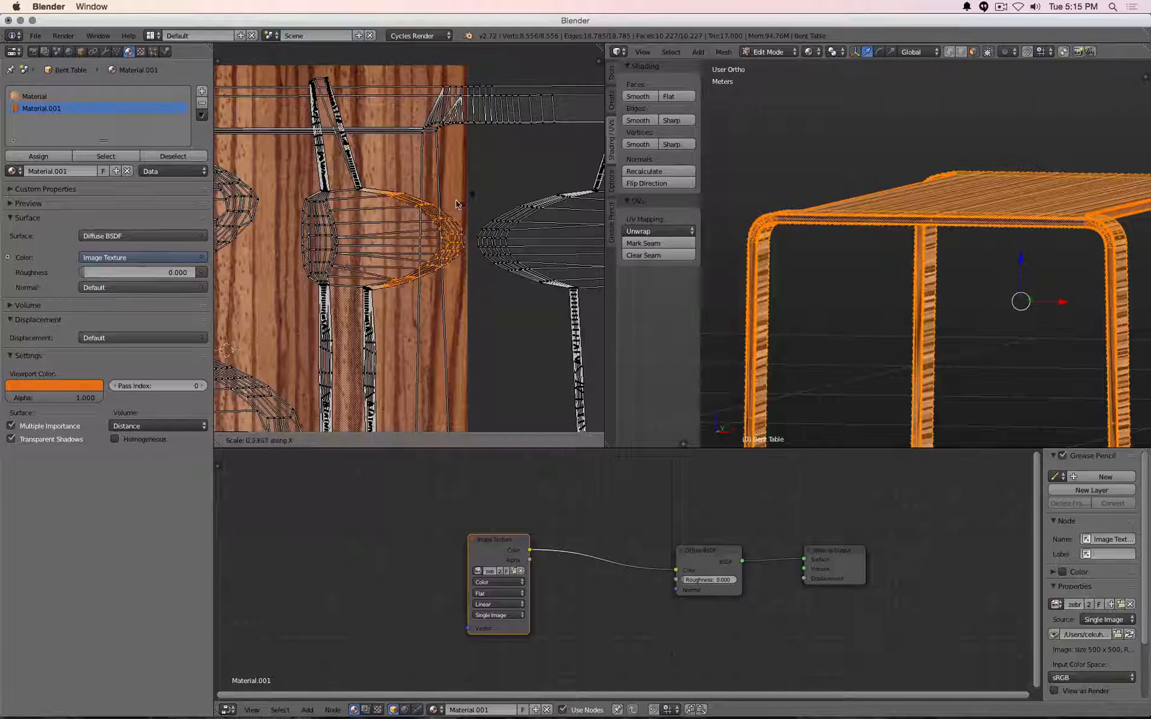
left_click(420, 231)
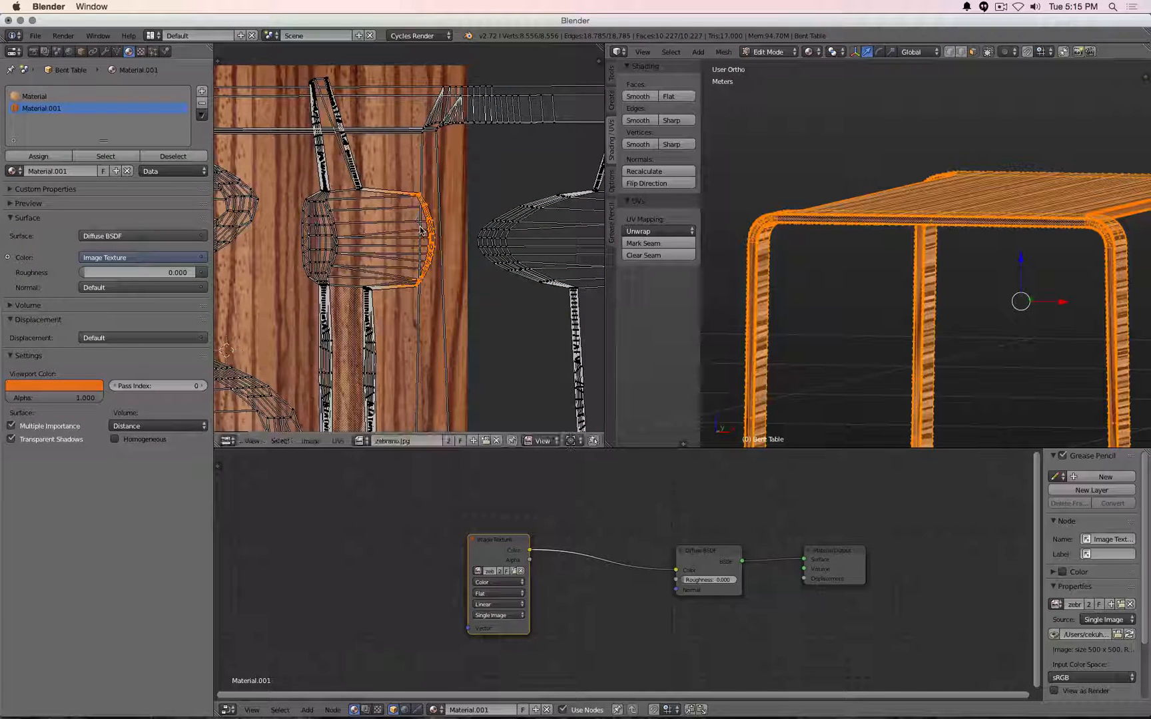
key("g")
key("x")
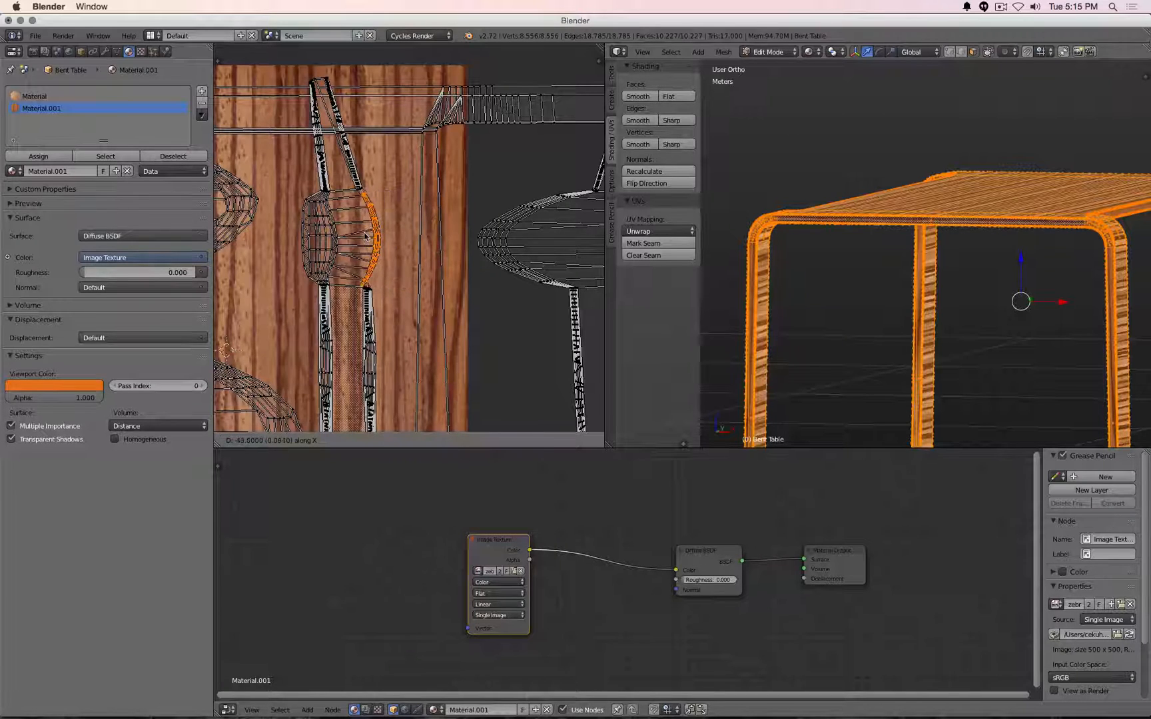
left_click(365, 237)
key("s")
key("x")
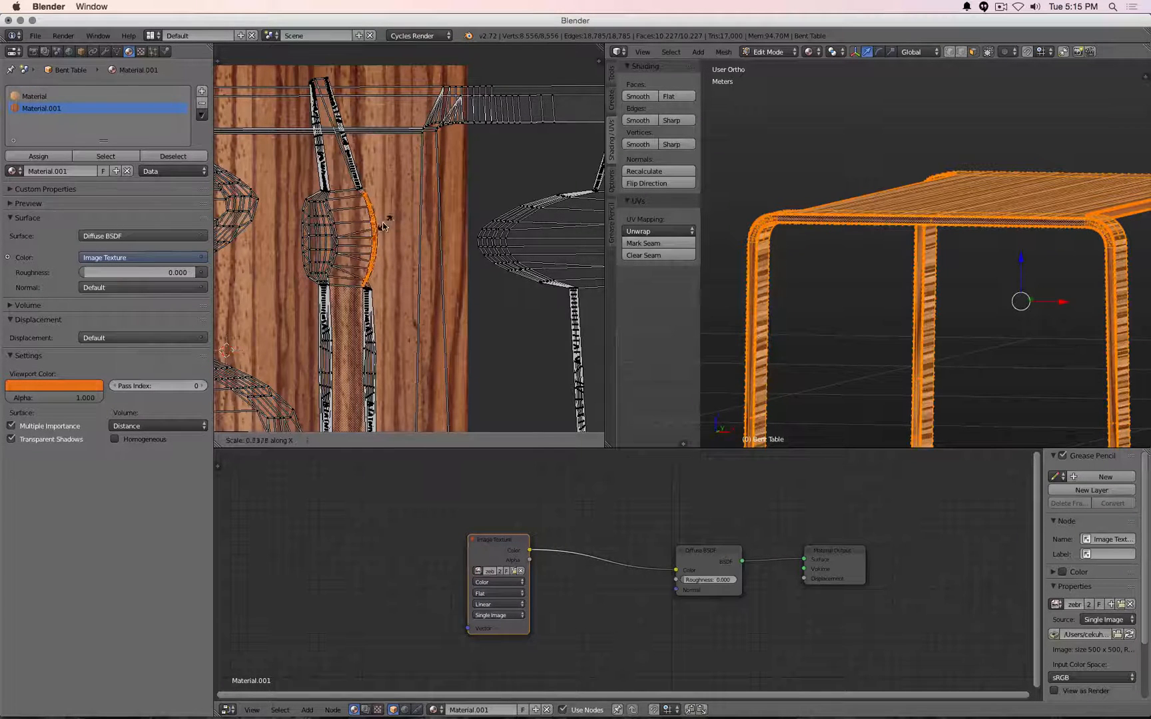
left_click(377, 229)
Narrow the left-hand UV cluster of the upper bulge along X, align it with its edge strip, and check the table in Object Mode.
key("a")
key("b")
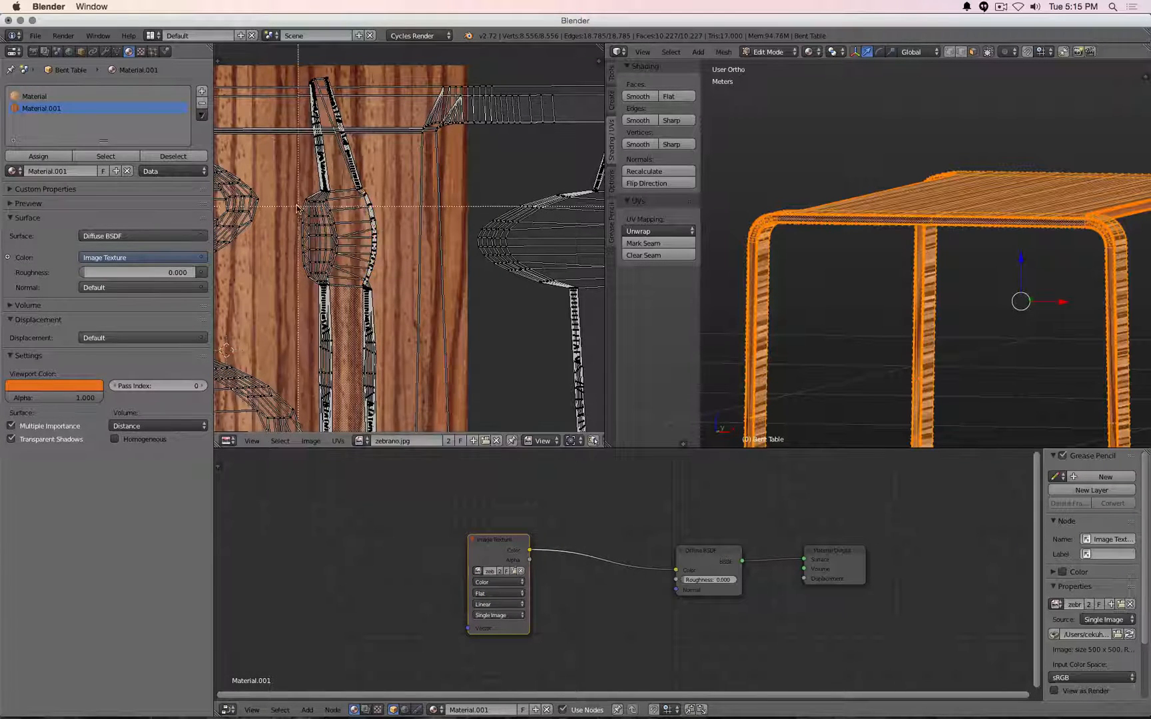
left_click_drag(291, 200, 347, 286)
key("s")
left_click(308, 215)
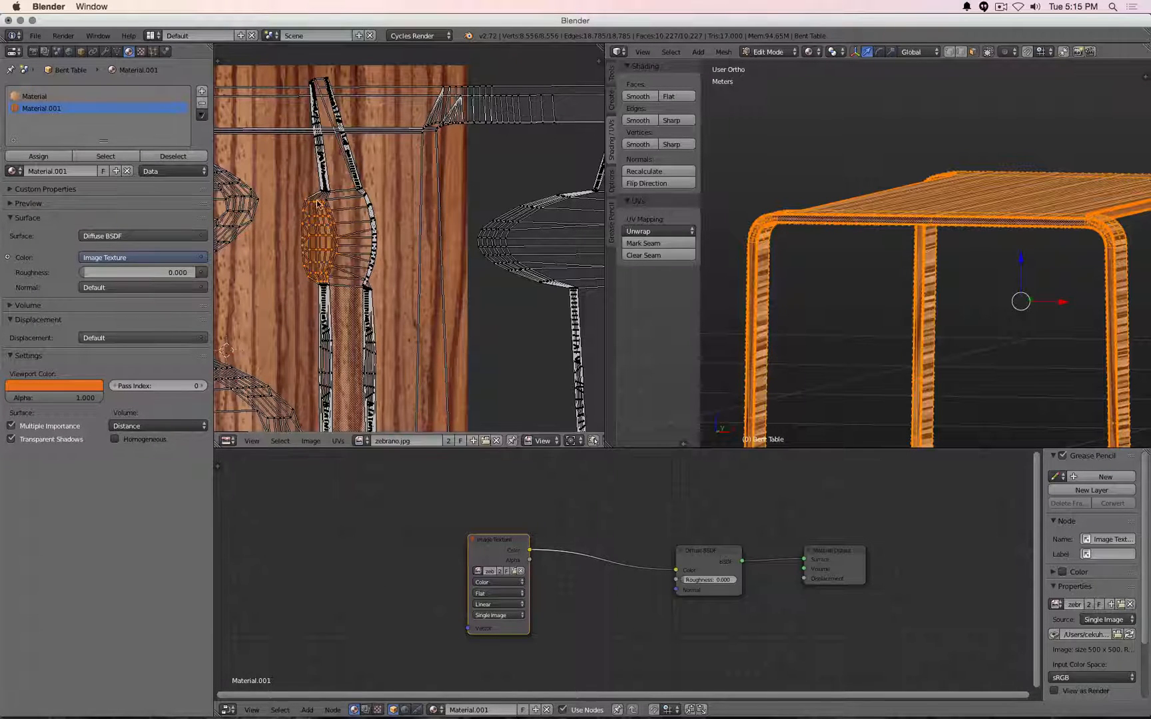
key("s")
key("x")
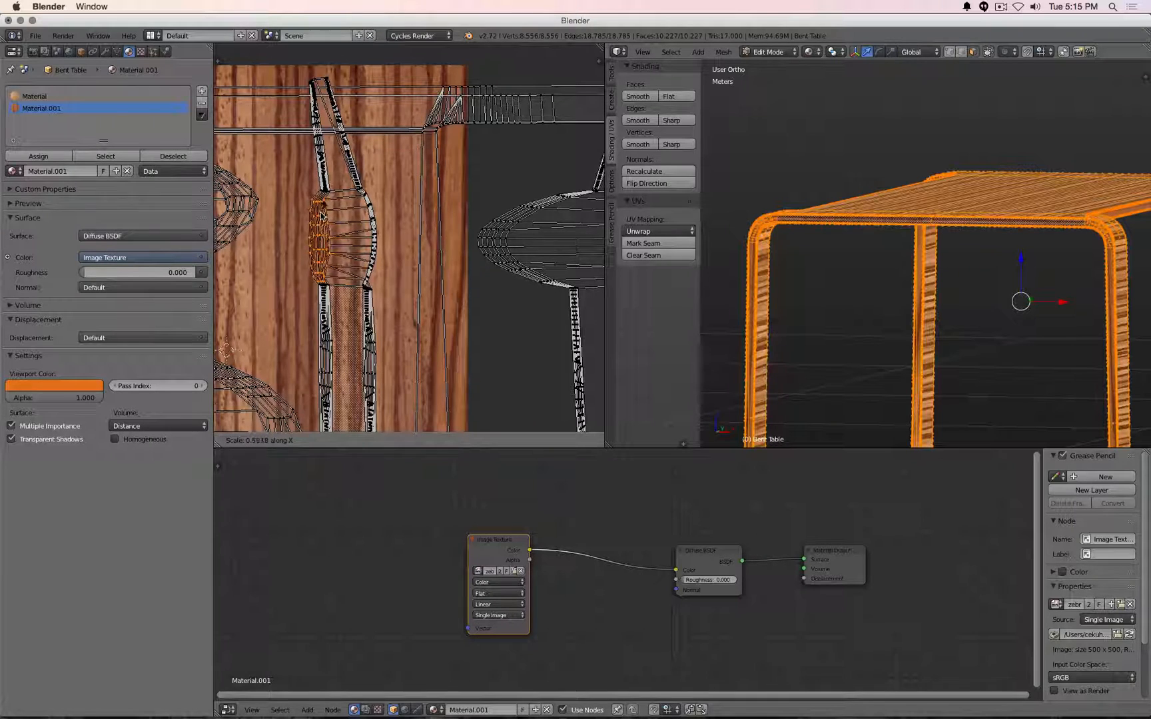
left_click(323, 217)
key("g")
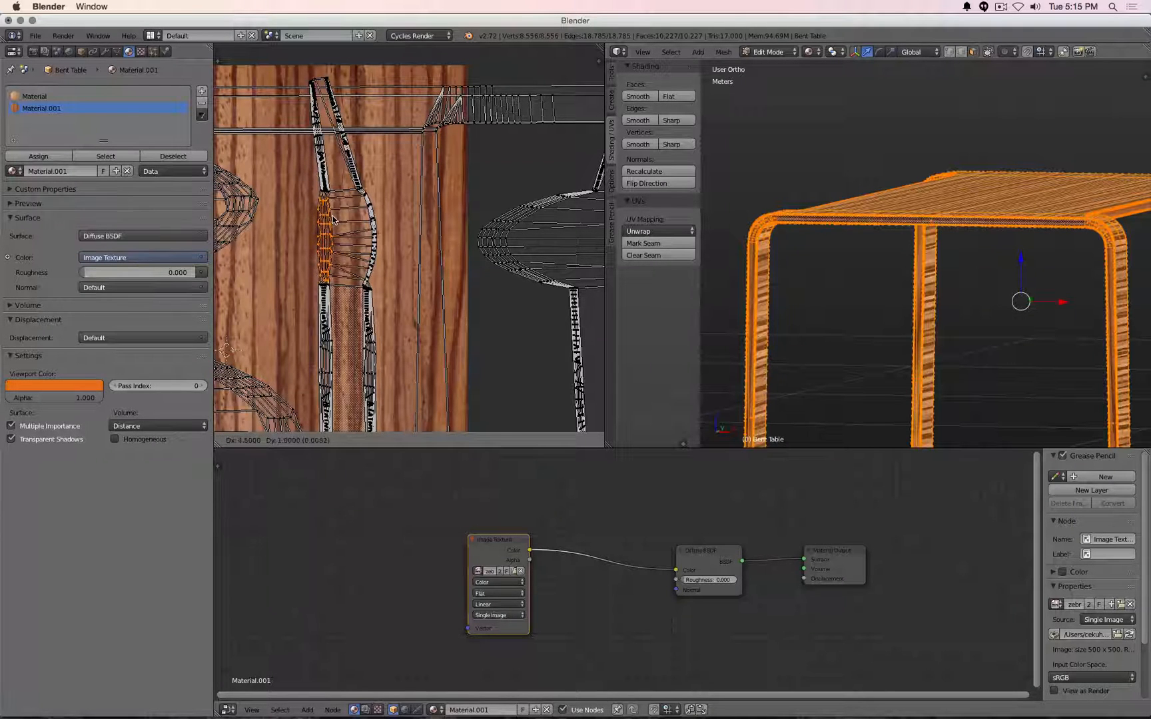
left_click(333, 220)
key("Tab")
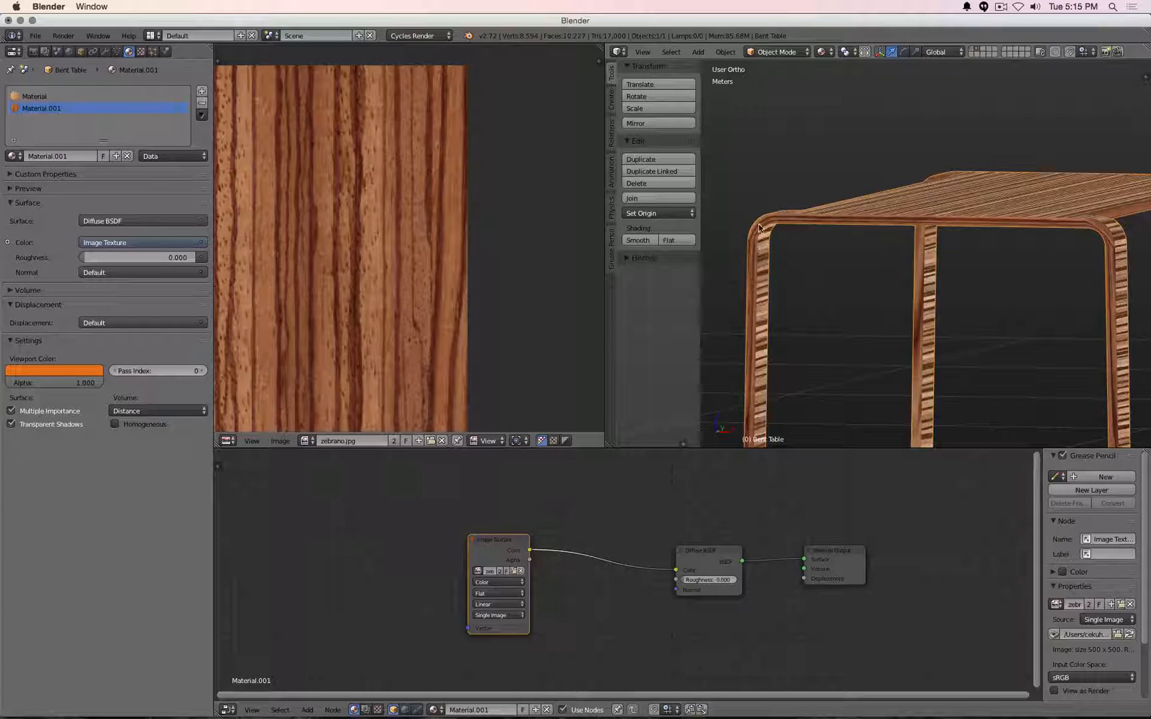
Back in Edit Mode, narrow the right-hand UV curve of the island's lower bulge along X and move it against its edge strip.
key("Tab")
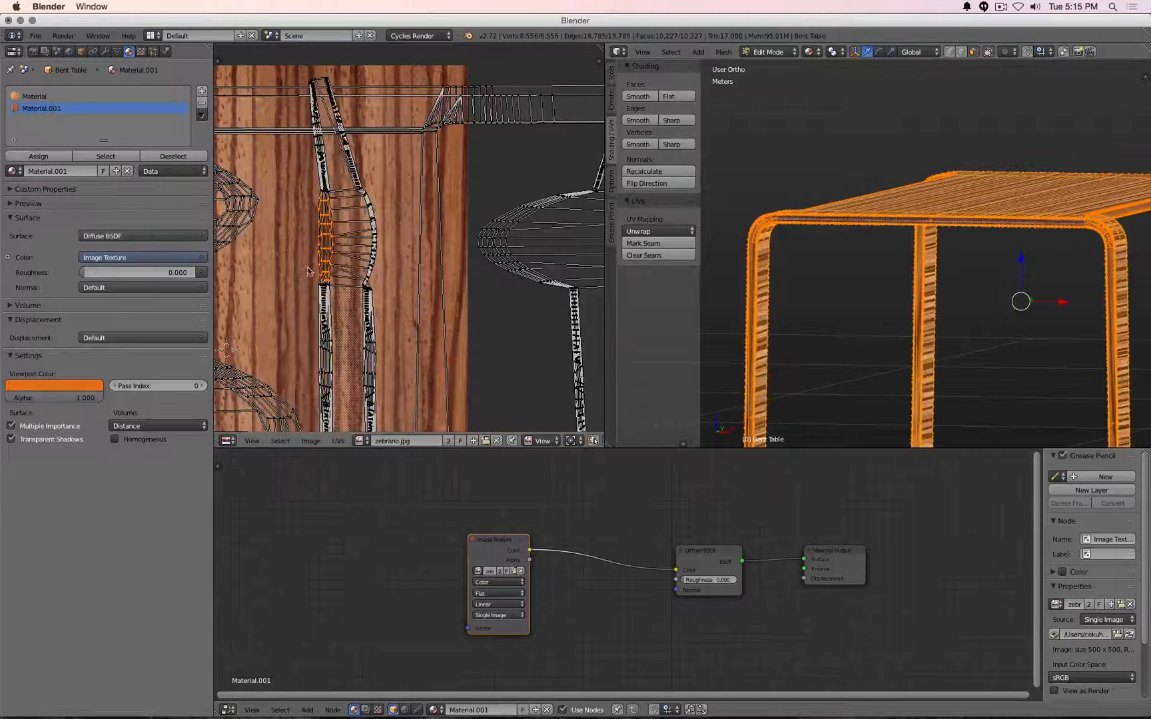
scroll(403, 323, "down", 2)
scroll(395, 200, "up", 5)
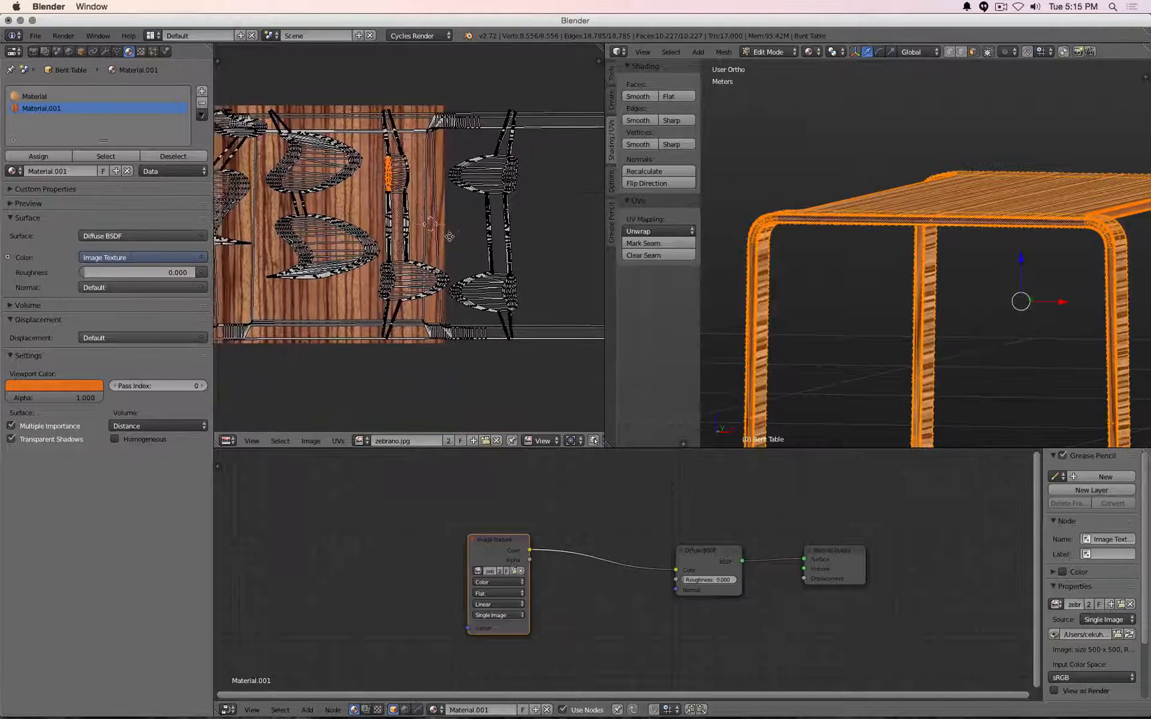
left_click_drag(395, 200, 524, 341)
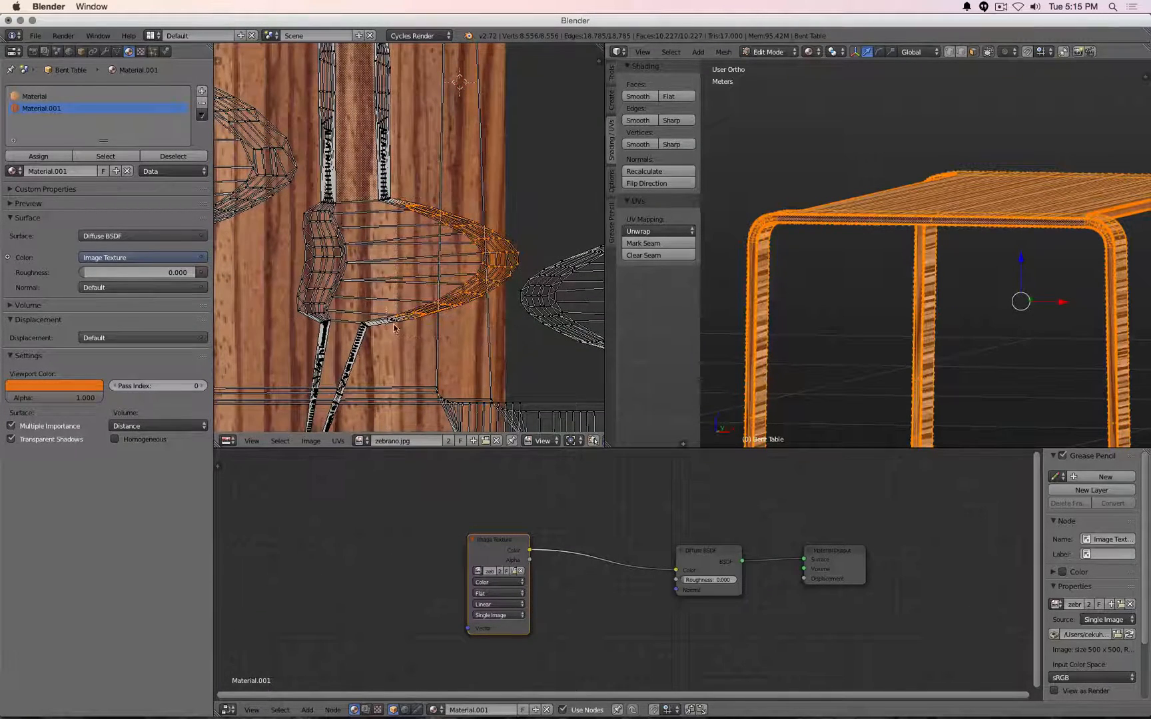
key("s")
key("x")
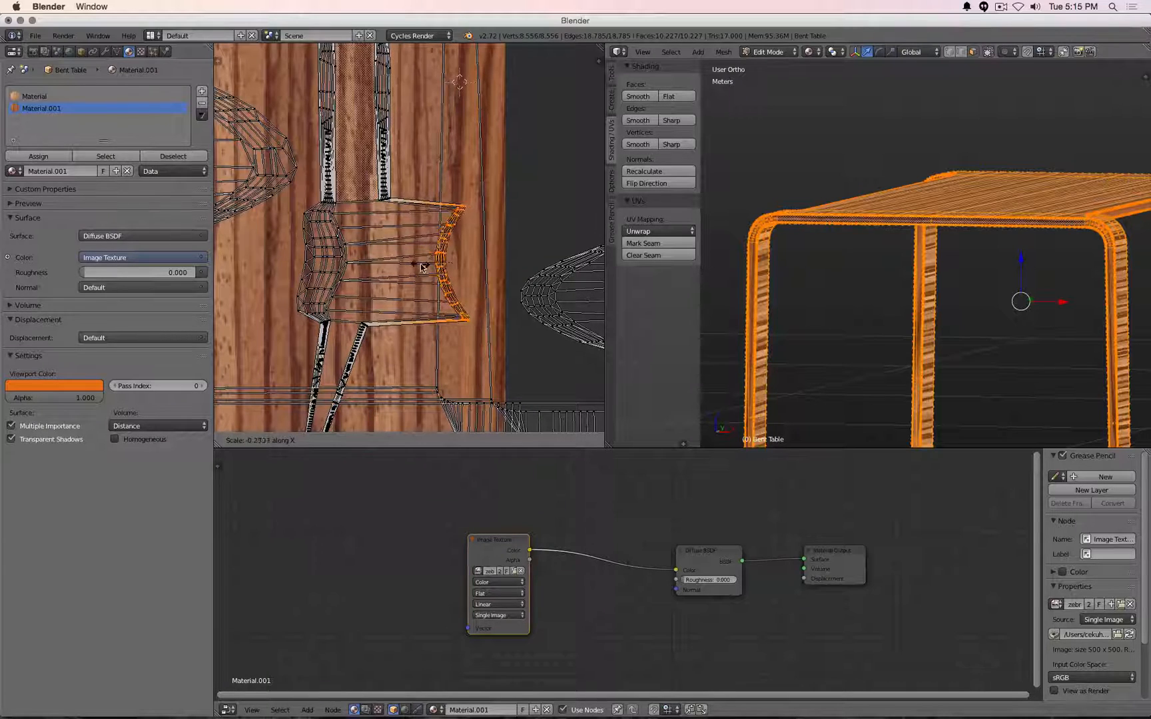
left_click(444, 264)
key("g")
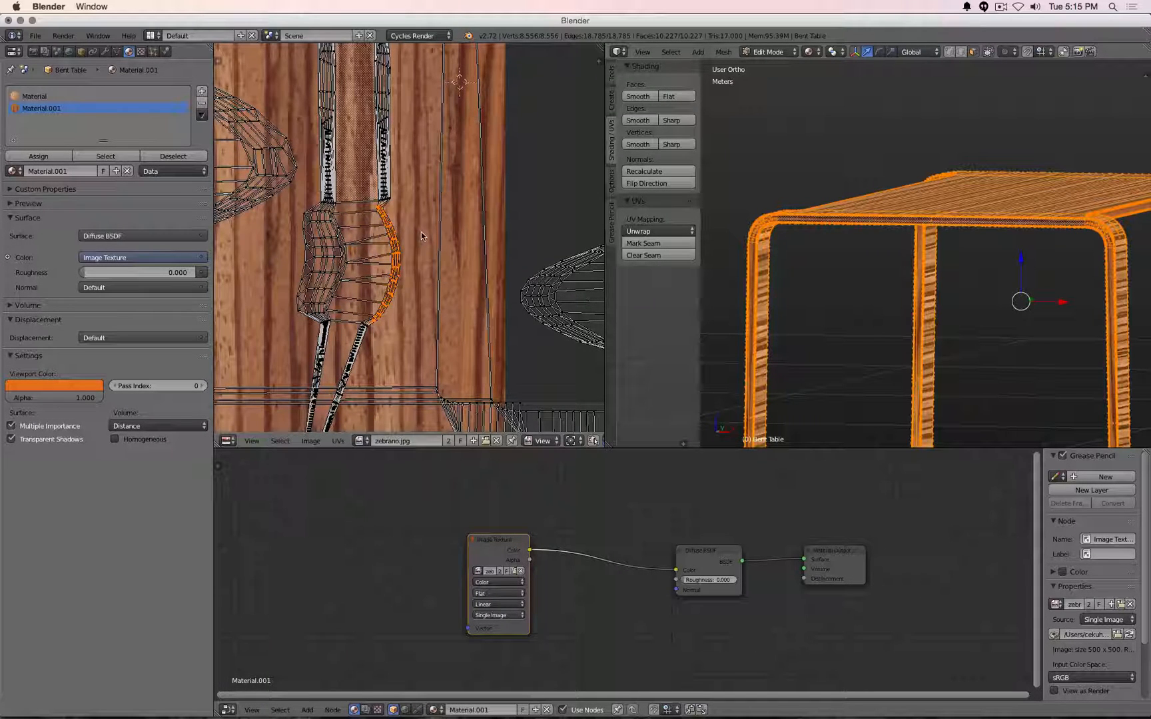
left_click(421, 232)
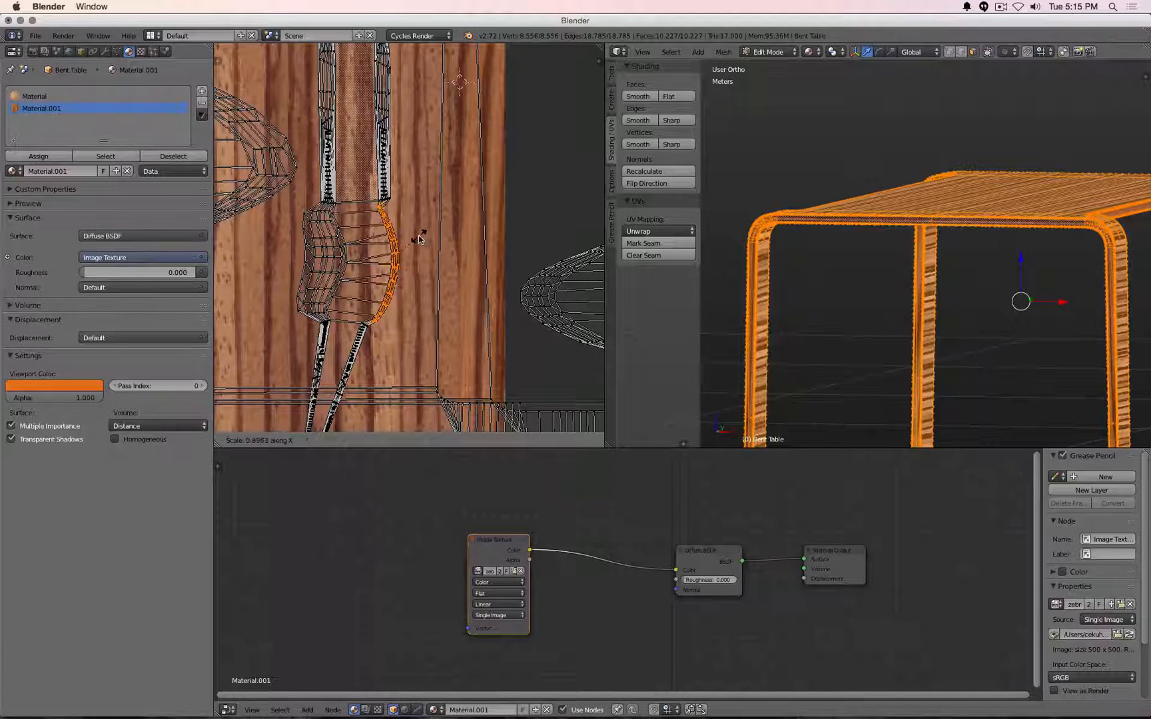
Narrow the left-hand UV cluster of the lower bulge along X and align it with its edge strip.
key("a")
left_click_drag(286, 207, 348, 324)
key("s")
key("x")
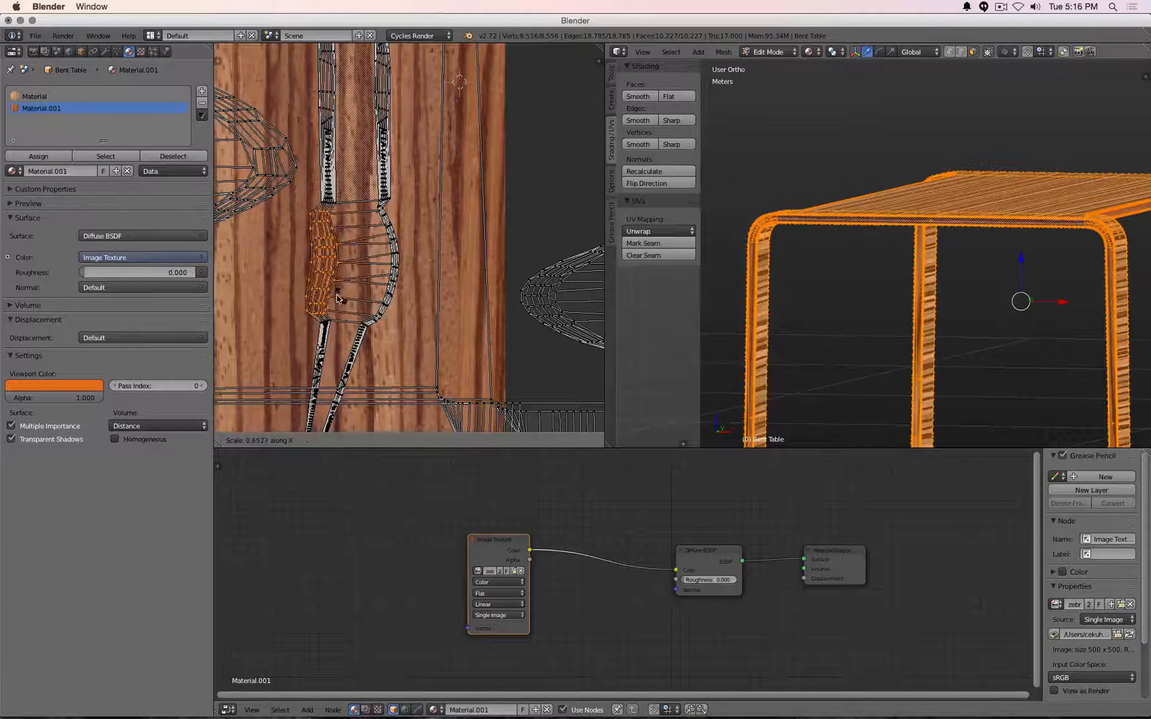
left_click(335, 279)
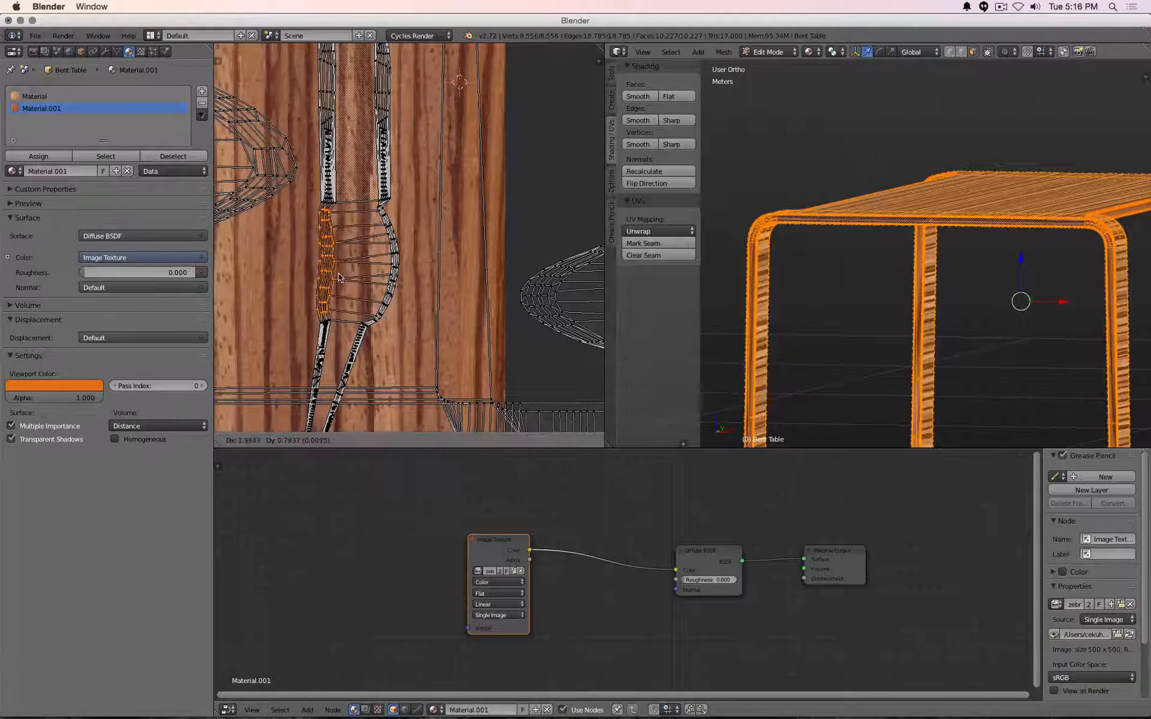
Inspect the zebrano grain around the table's bent corners in Object Mode, close up and from a distance.
key("Tab")
scroll(1077, 227, "up", 1)
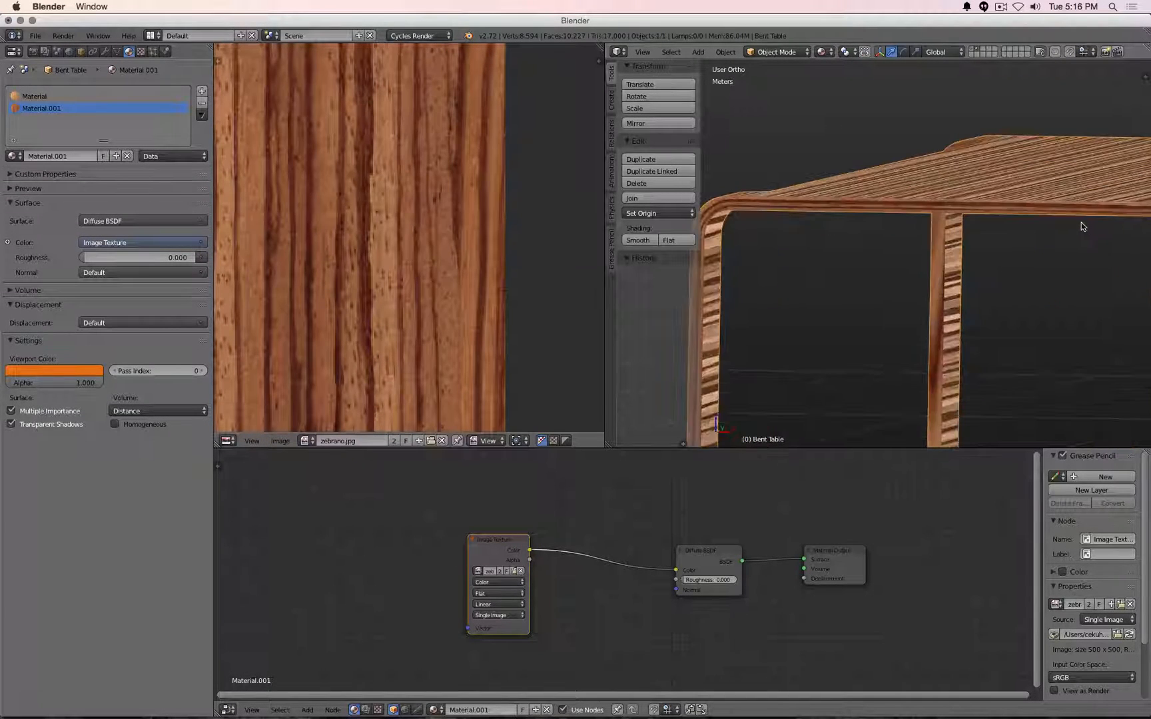
scroll(853, 249, "up", 3)
middle_click_drag(850, 198, 907, 229)
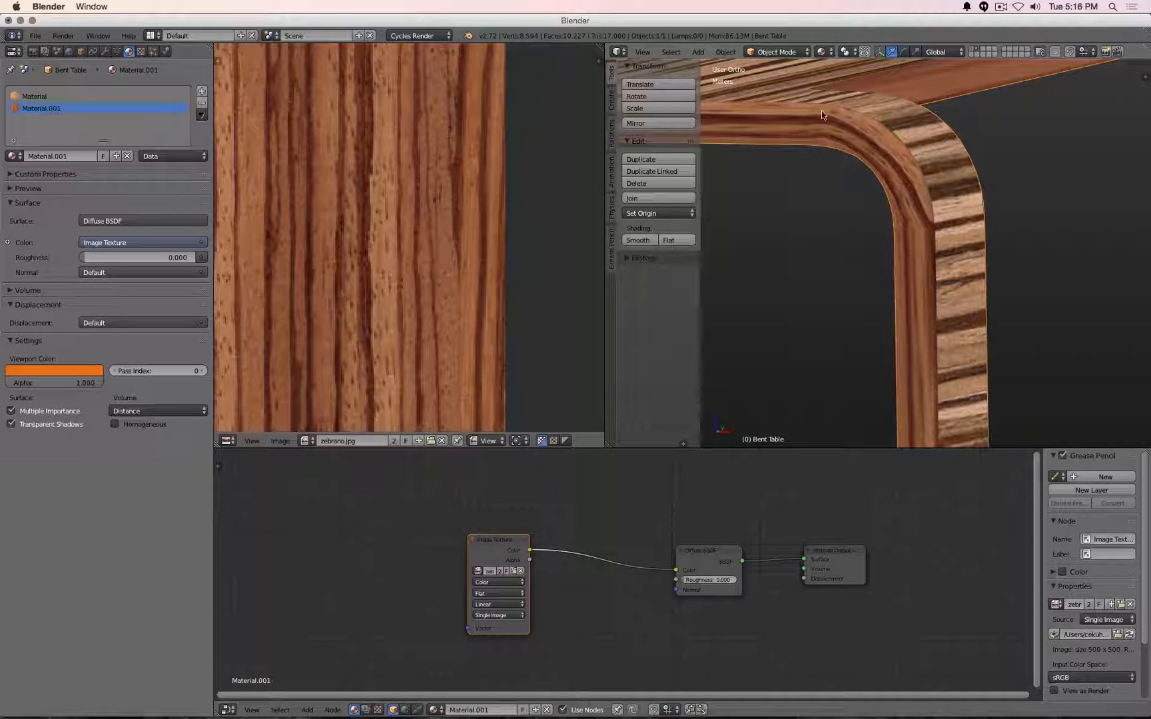
scroll(926, 298, "down", 6)
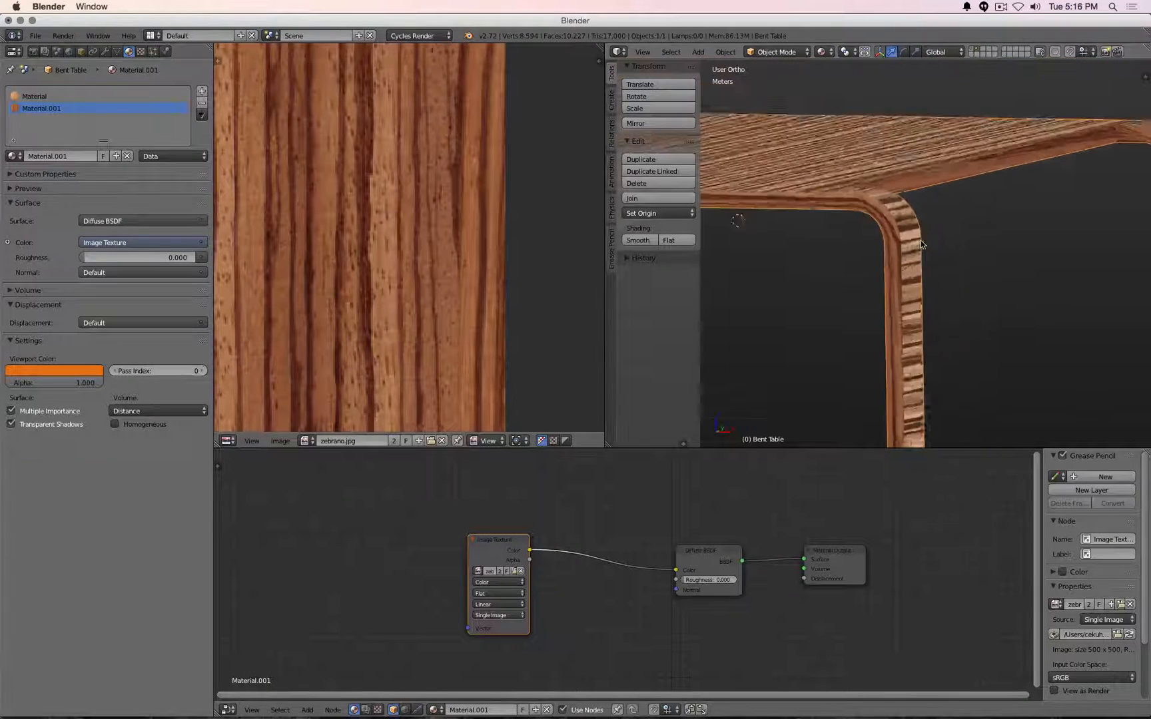
scroll(921, 245, "down", 4)
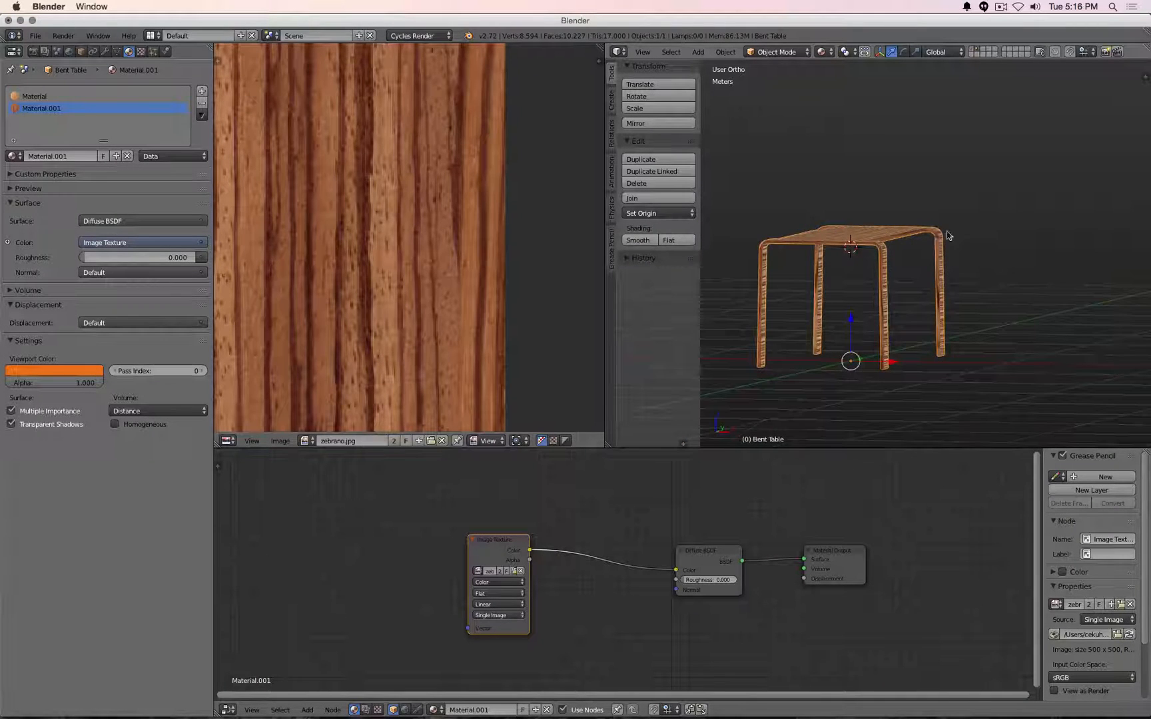
middle_click_drag(947, 234, 960, 240)
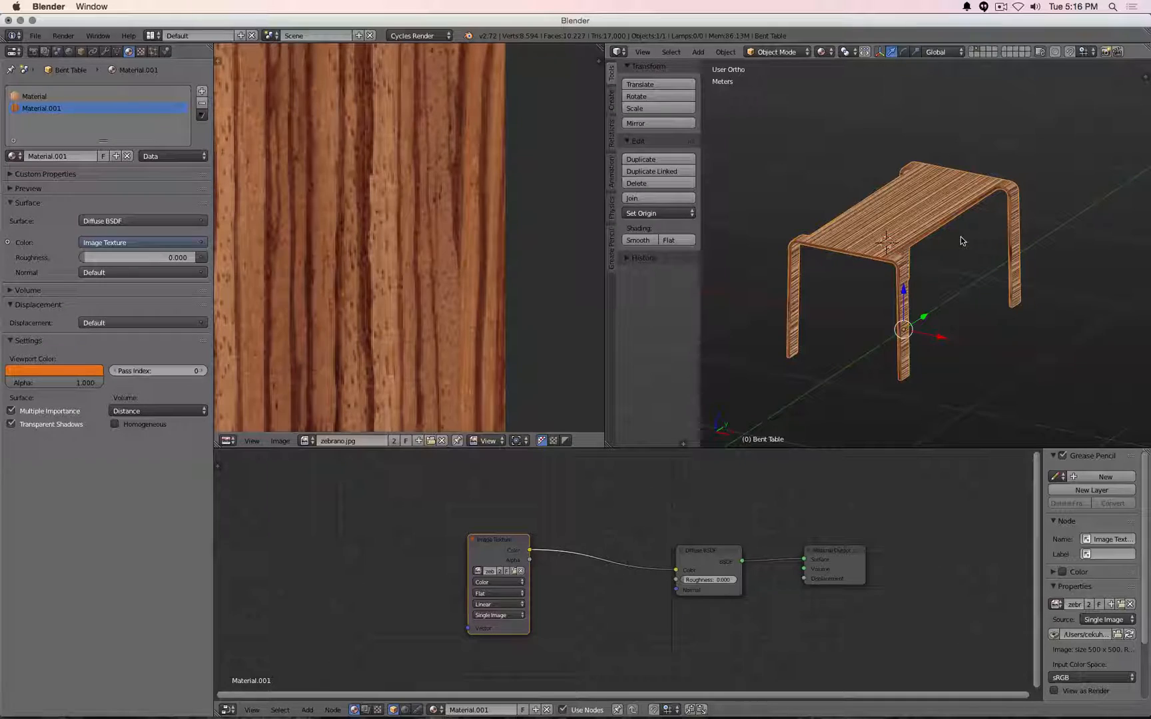
Return to Edit Mode and reselect the whole table after clearing its selection.
key("Tab")
scroll(426, 225, "down", 2)
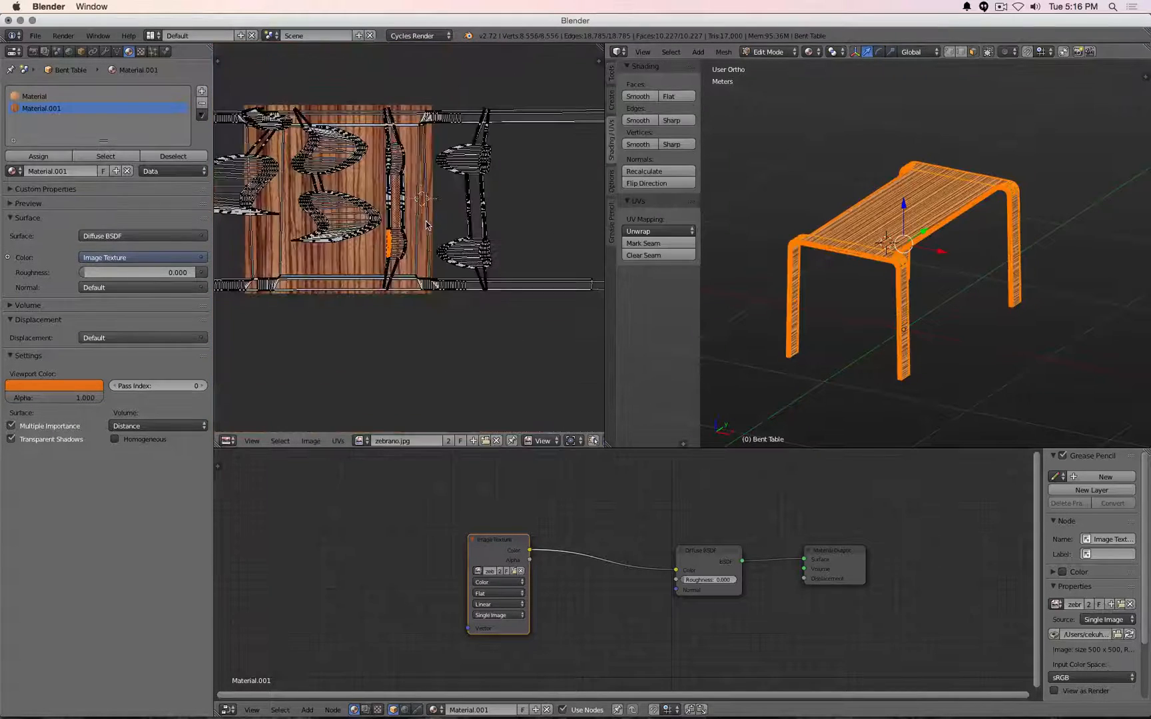
scroll(937, 208, "up", 4)
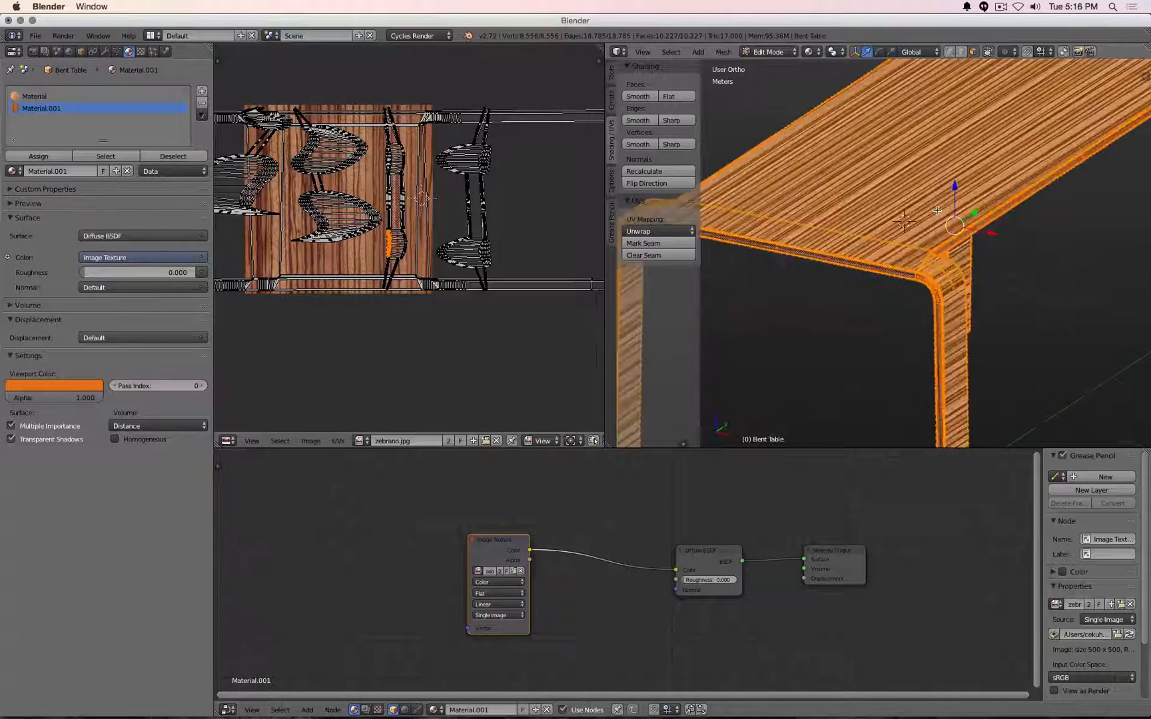
key("a")
scroll(919, 201, "down", 2)
scroll(919, 201, "up", 3)
scroll(919, 200, "down", 3)
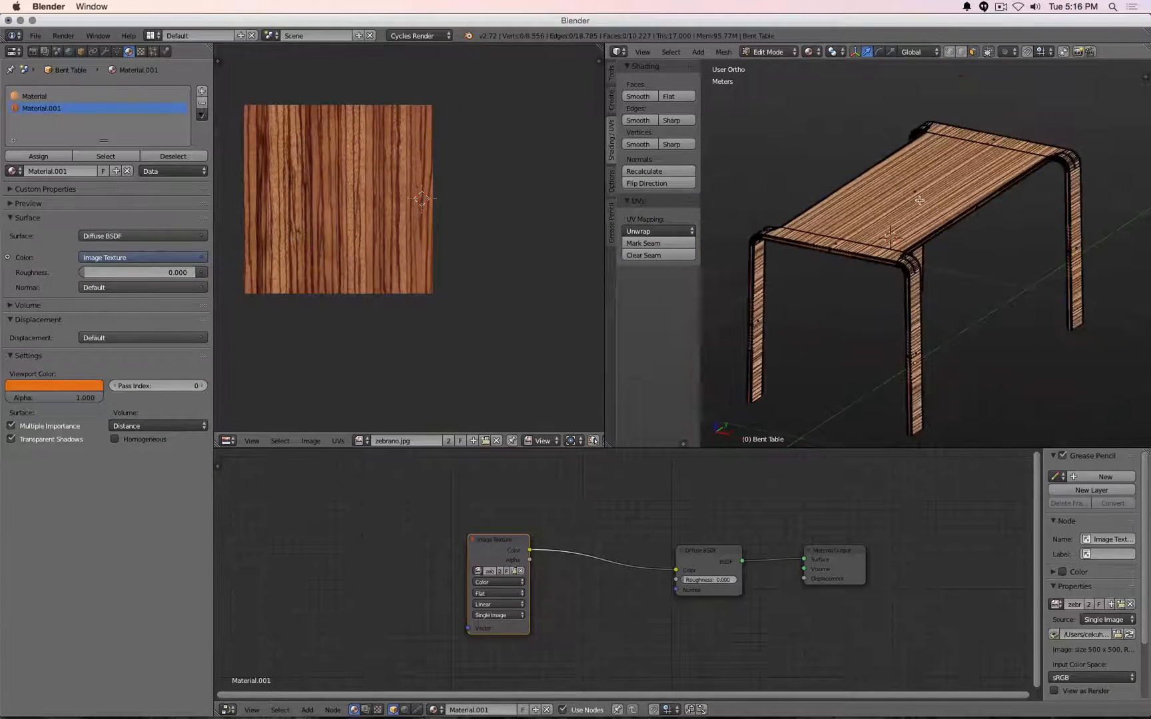
key("a")
scroll(914, 199, "up", 2)
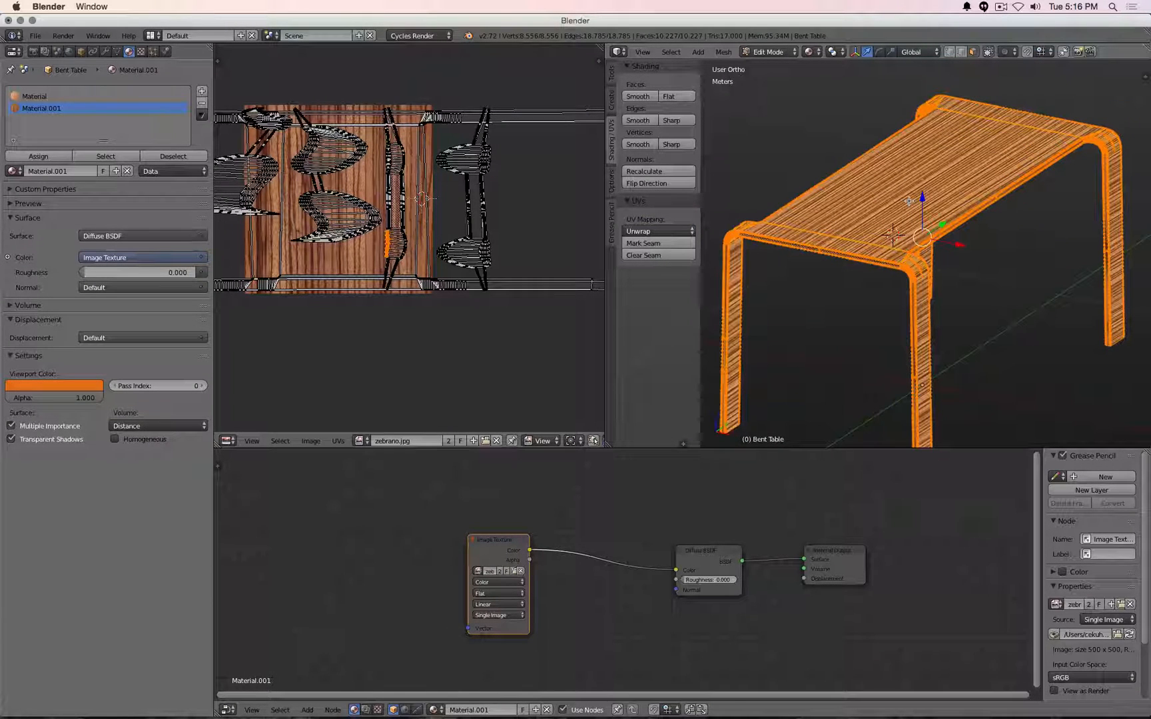
Undo the UV adjustments made to the upper and lower bulges of the edge island.
key("ctrl+z")
key("ctrl+z")
key("ctrl+z")
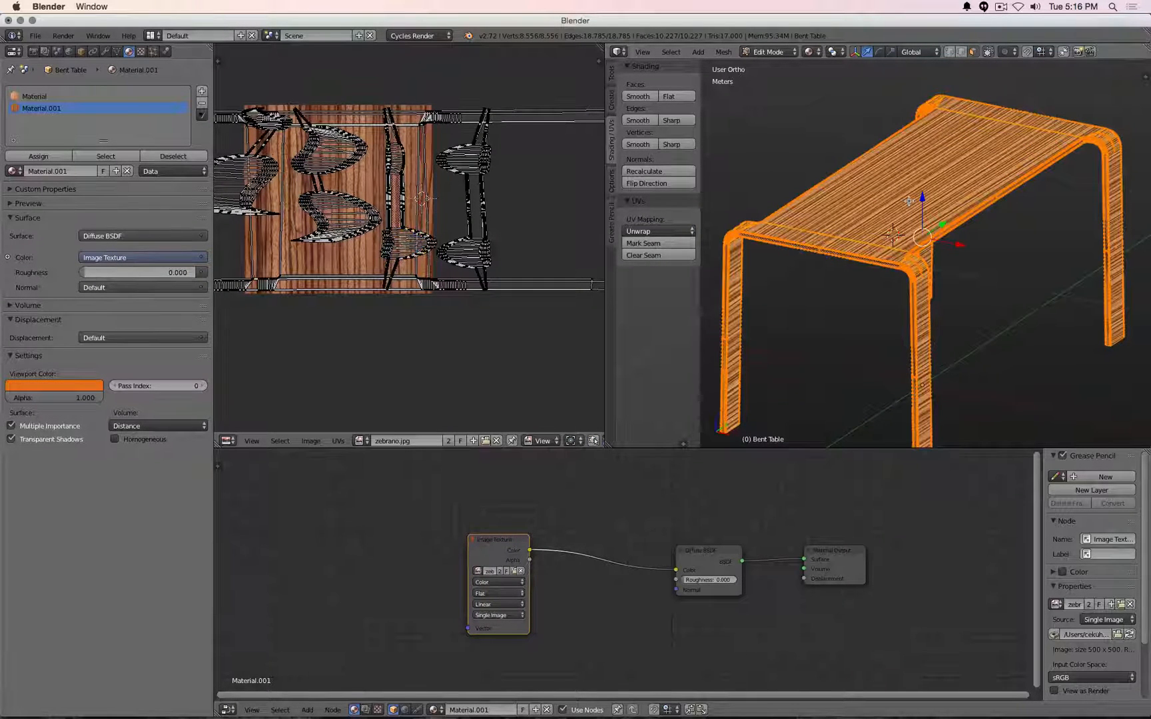
key("ctrl+z")
key("ctrl+z")
key("ctrl+z")
key("ctrl+z")
key("ctrl+z")
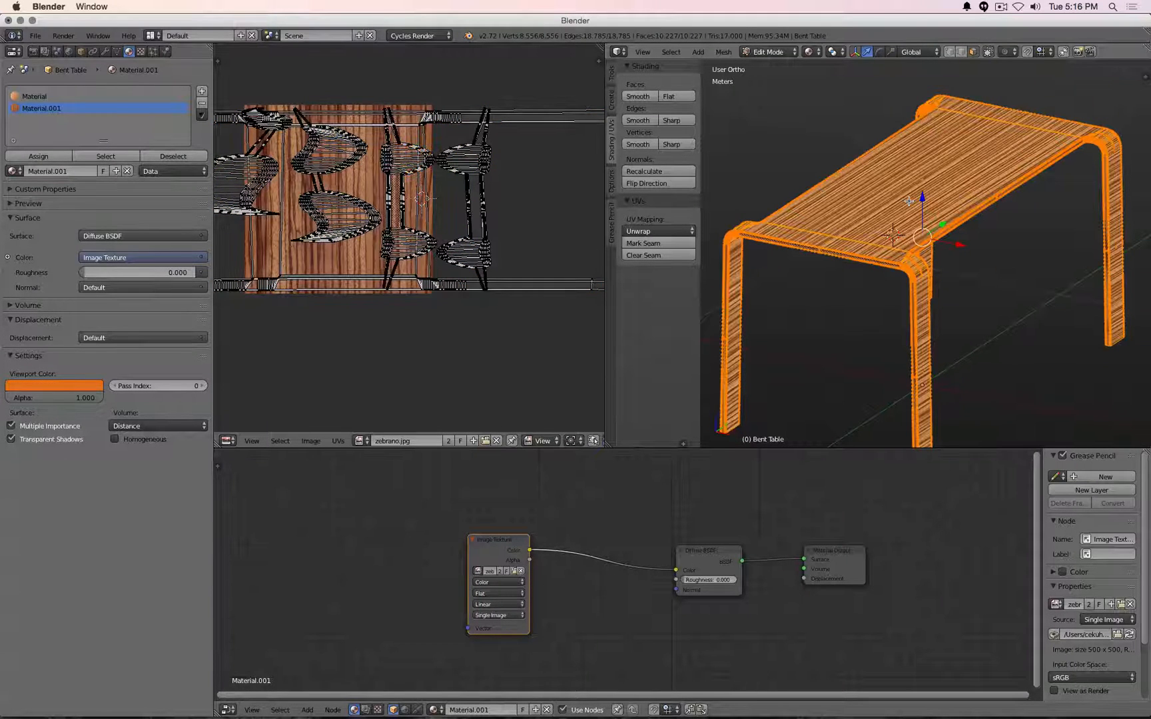
key("ctrl+z")
key("ctrl+shift+z")
Clear the selection and check which faces belong to Material.001 and which to Material, leaving nothing selected.
key("a")
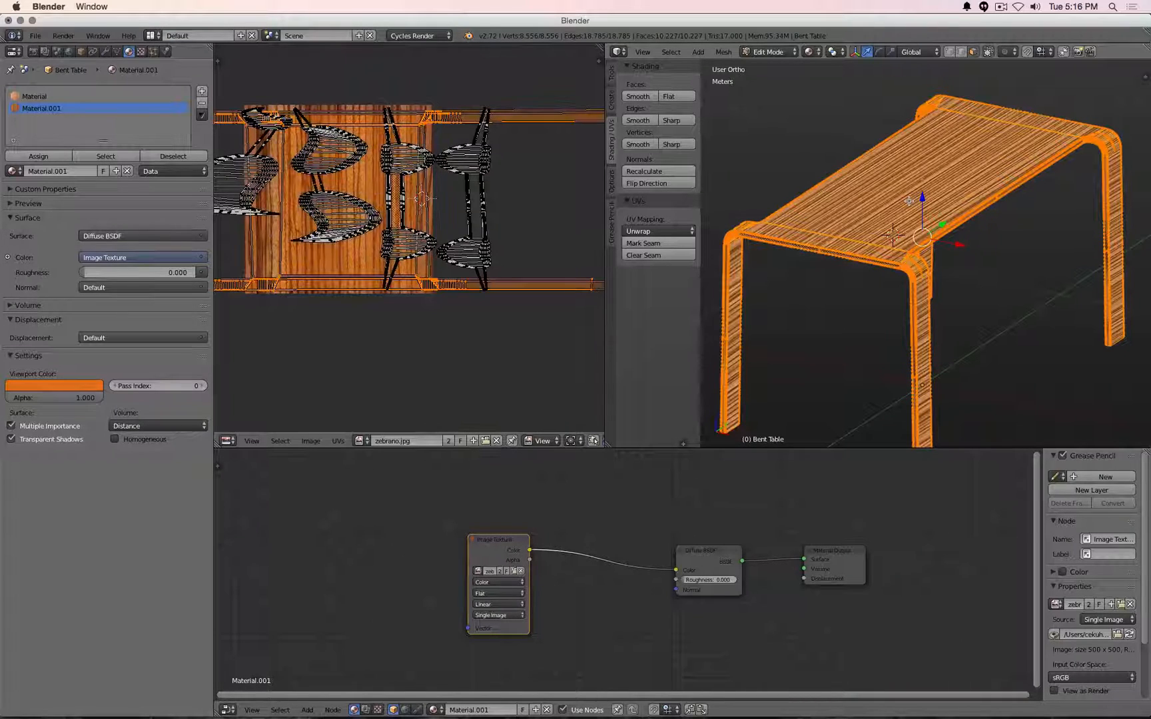
key("a")
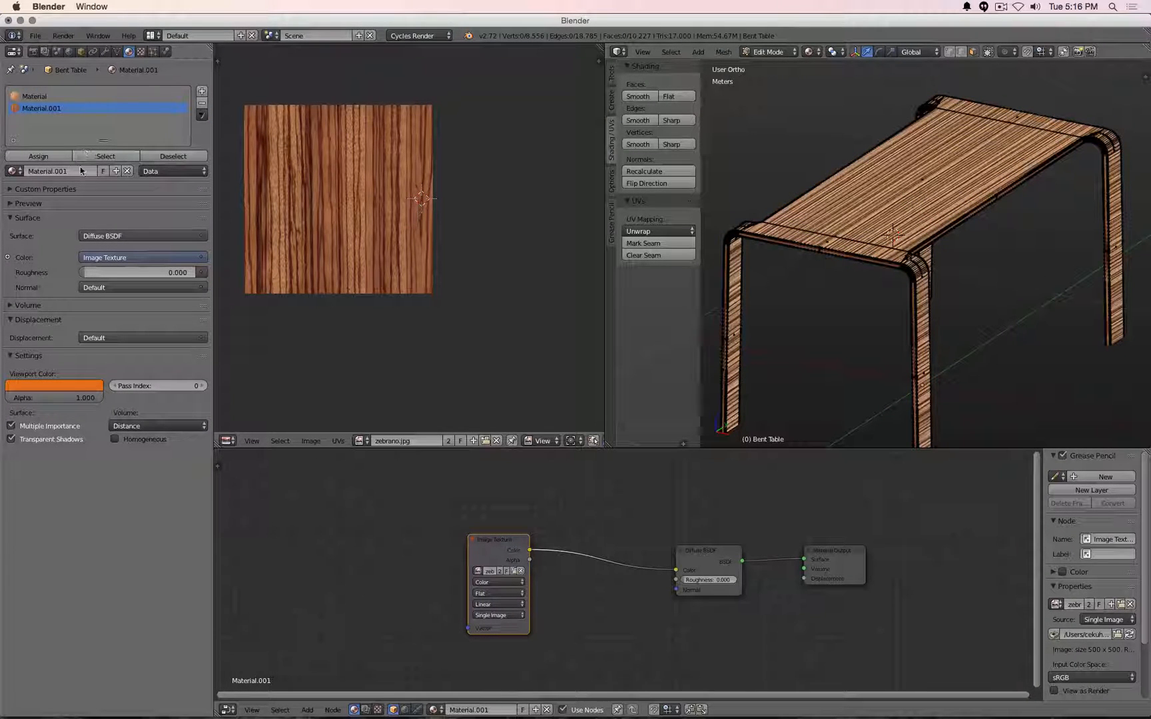
left_click(104, 155)
left_click(173, 156)
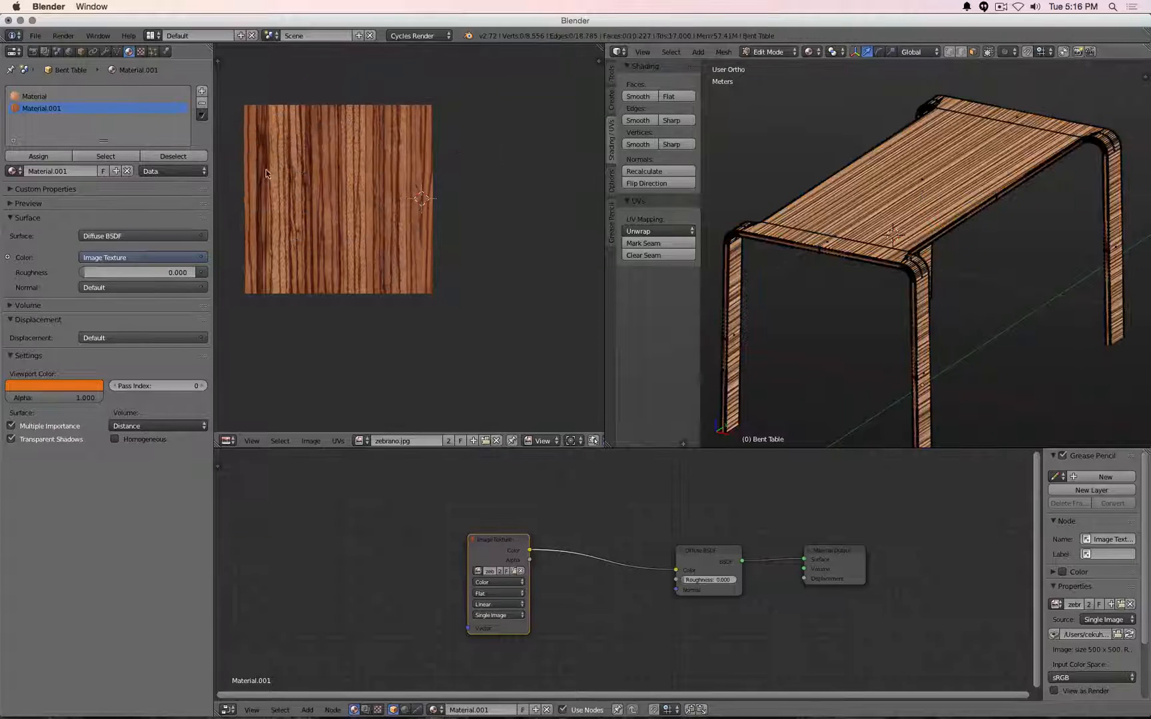
left_click(69, 94)
left_click(98, 156)
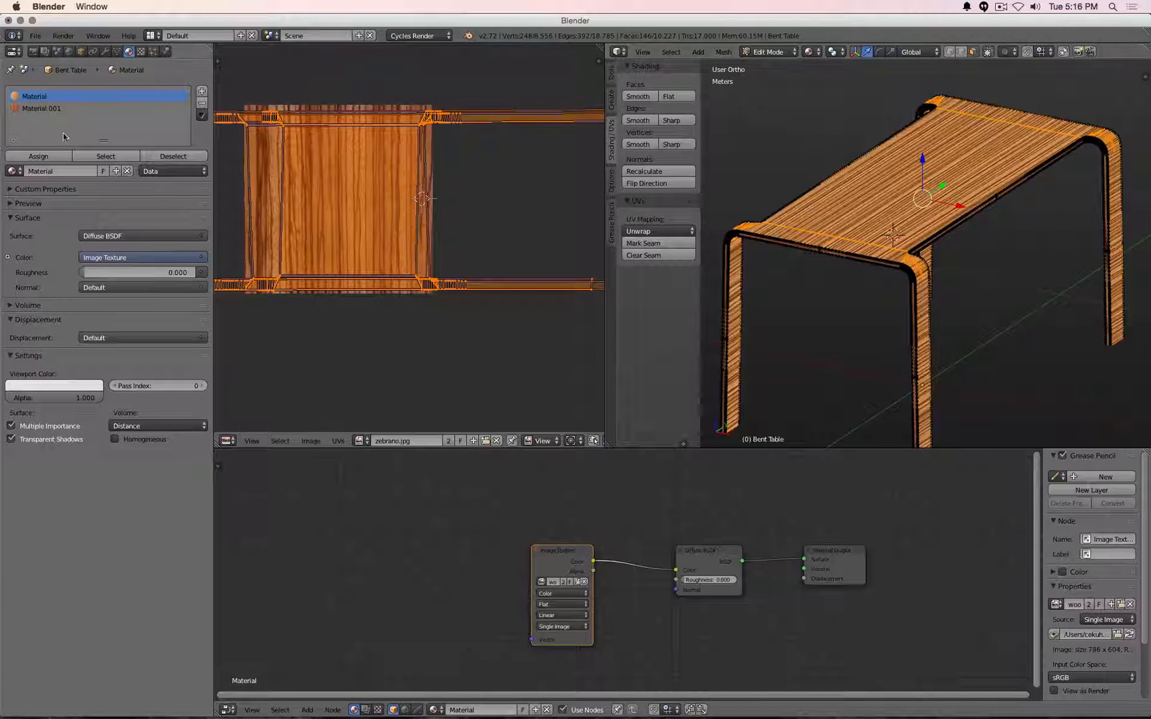
key("a")
Rename the zebrano material Material.001 as "Material side".
left_click(82, 109)
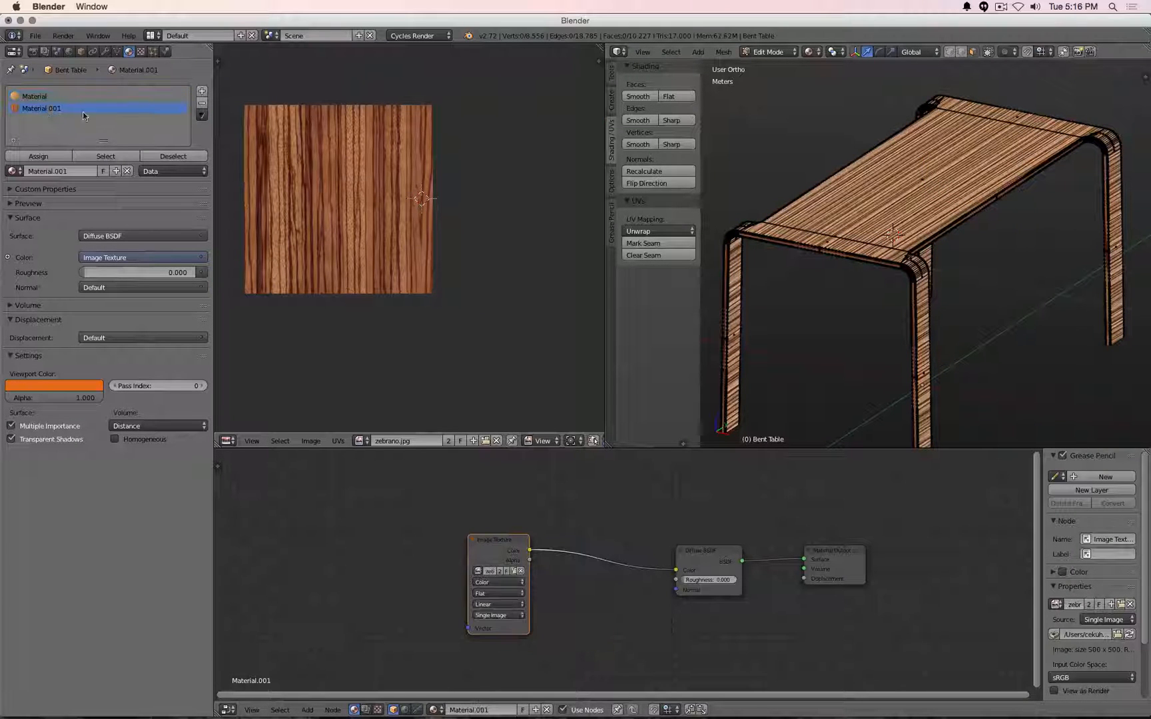
double_click(79, 171)
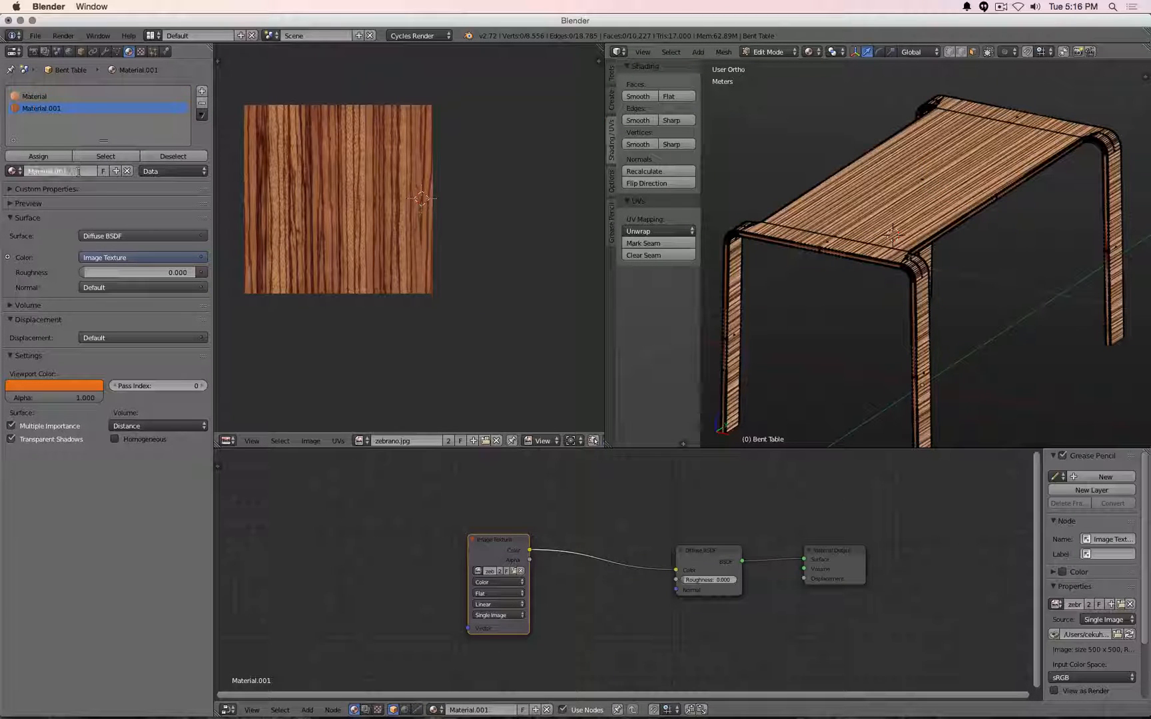
type("Material side")
key("Return")
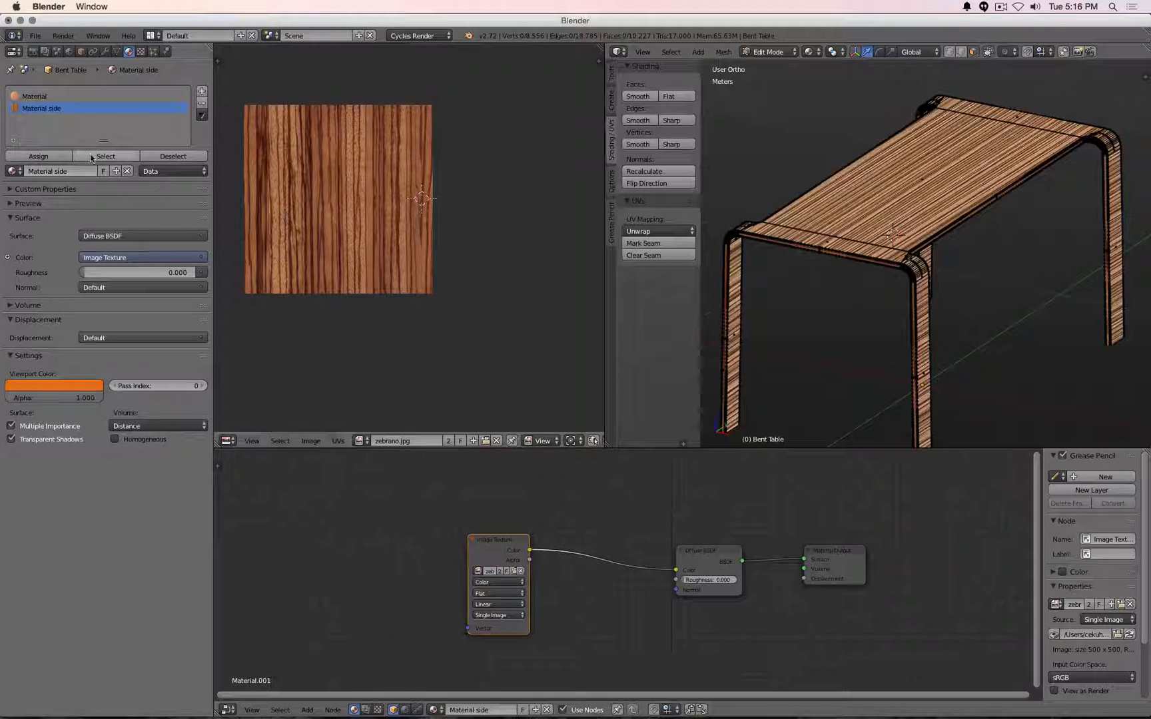
Select the faces using Material side, unwrap them with Cube Projection, and check the edge grain in Object Mode.
left_click(96, 157)
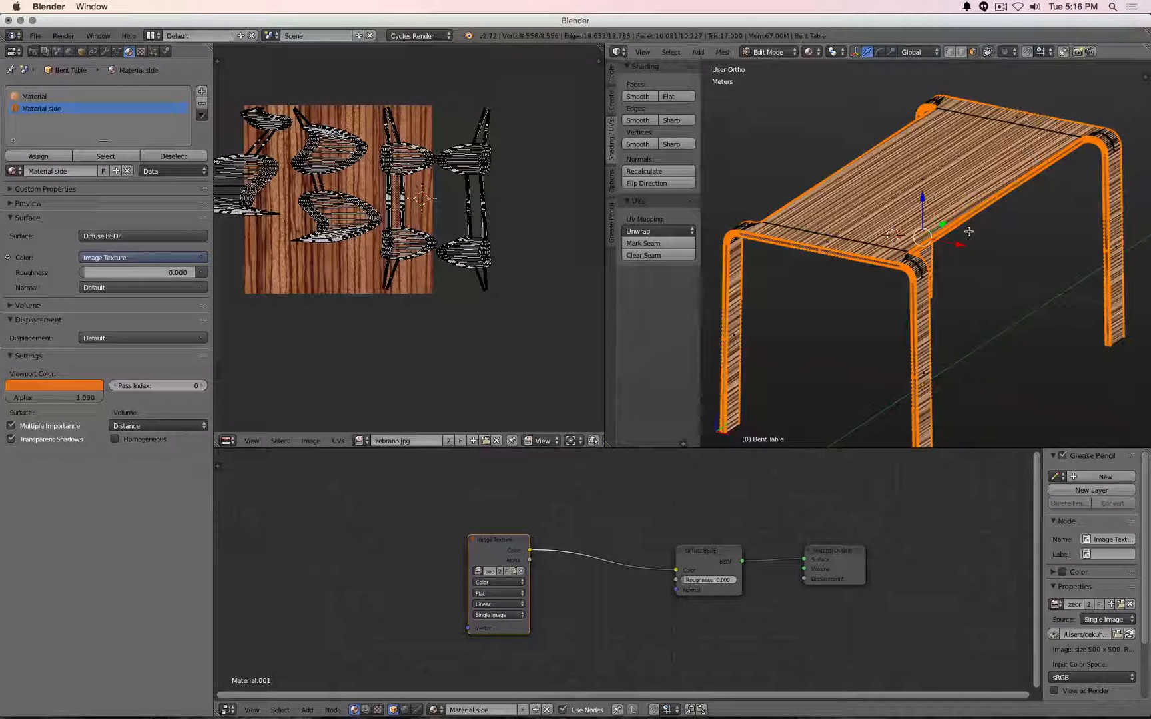
key("u")
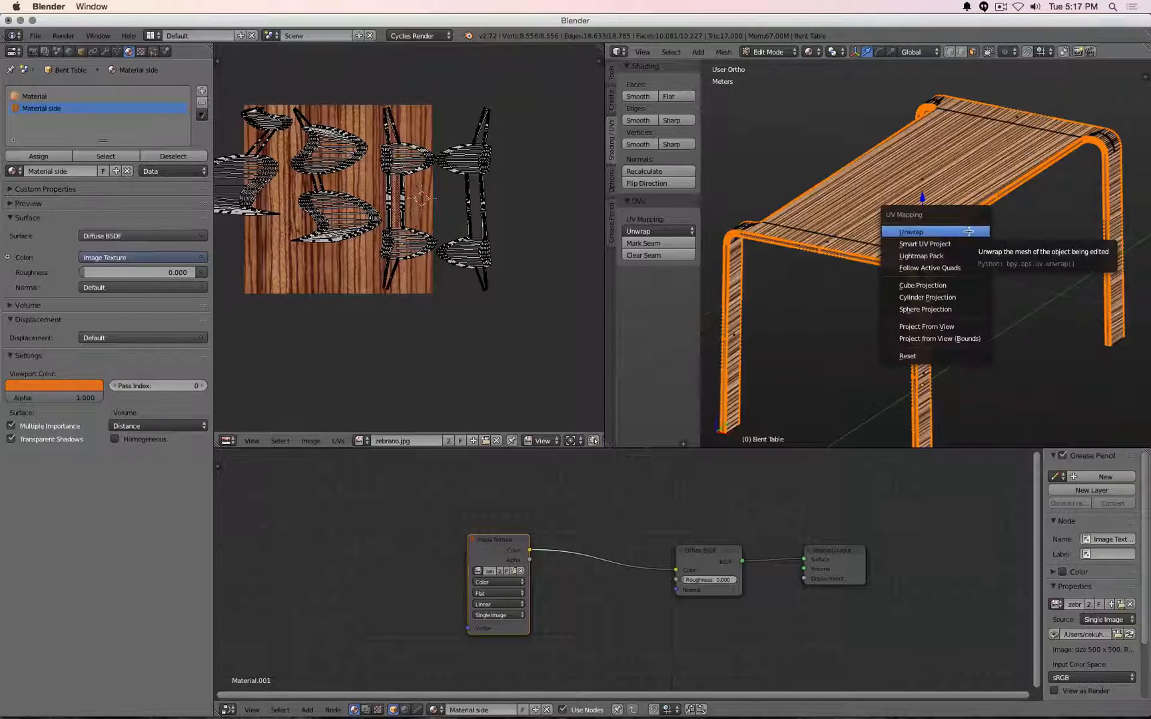
left_click(966, 285)
scroll(501, 166, "down", 3)
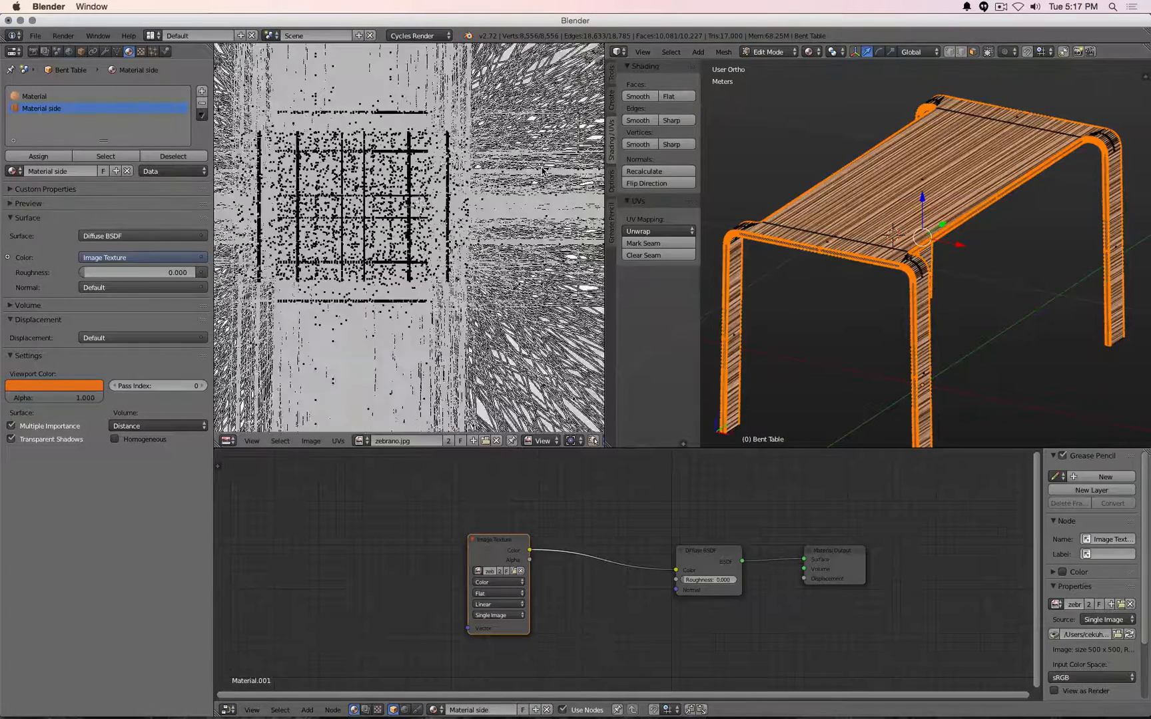
scroll(502, 164, "down", 8)
key("Tab")
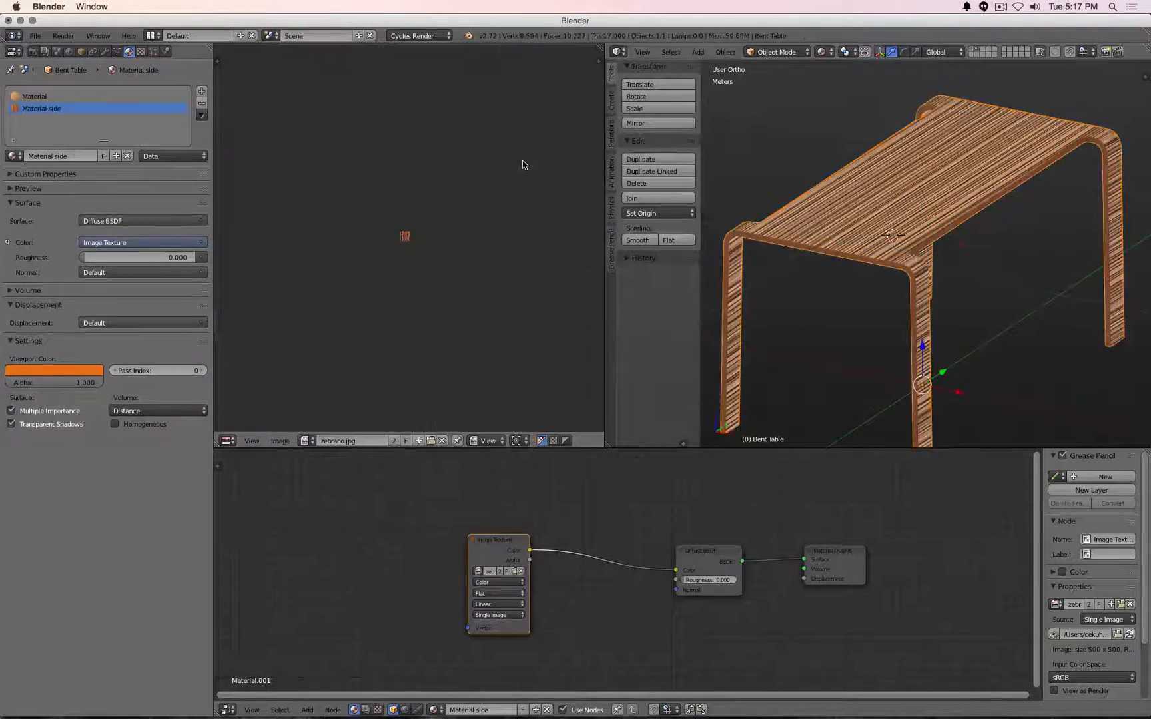
scroll(485, 163, "up", 10)
scroll(883, 275, "up", 6)
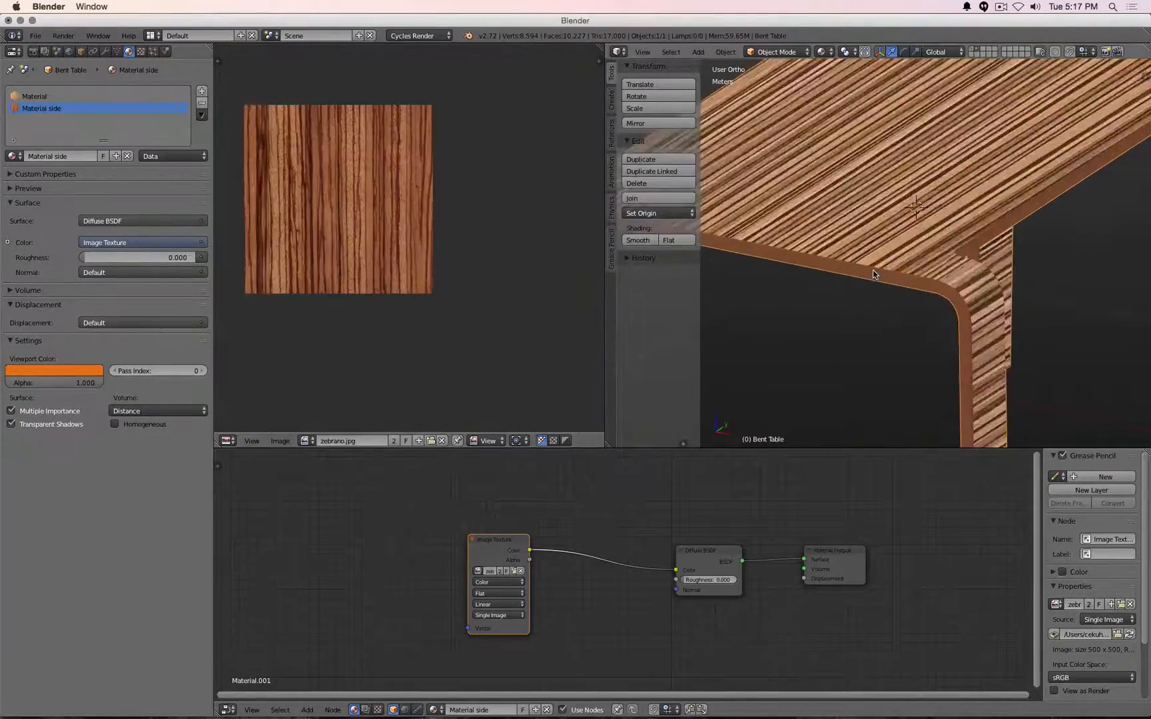
scroll(874, 276, "up", 3)
scroll(874, 276, "down", 3)
Return to Edit Mode and unwrap the selected edge faces with Cylinder Projection from the current angled view.
key("Tab")
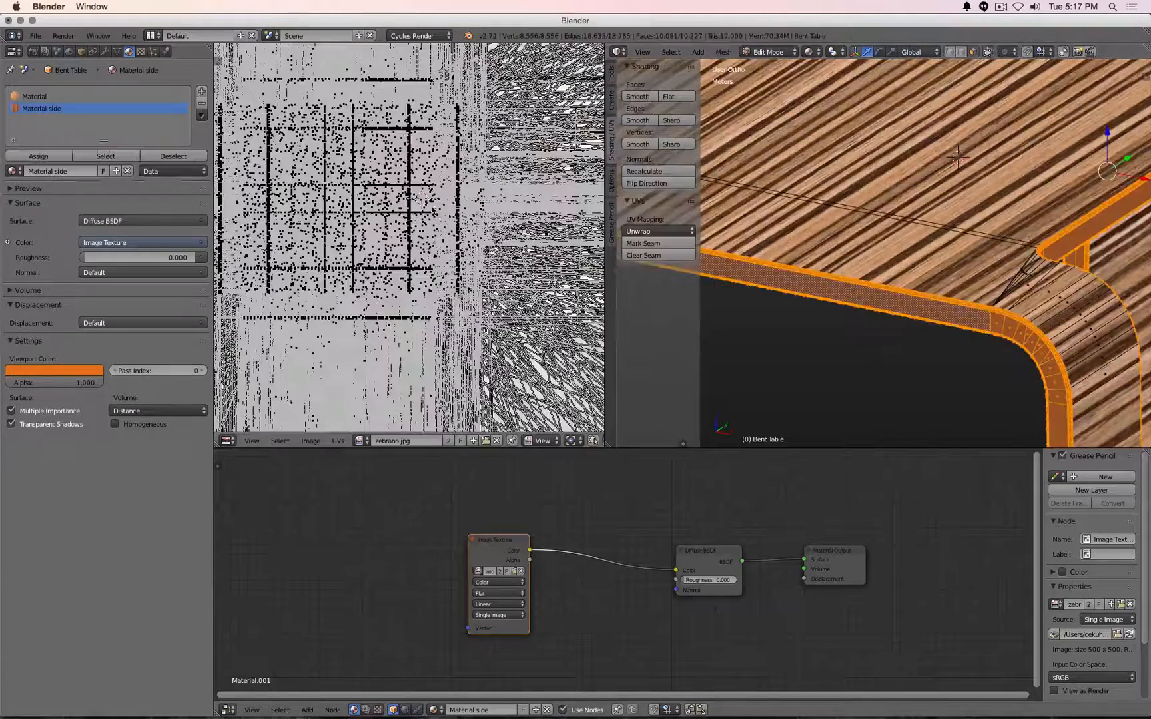
scroll(874, 283, "down", 5)
key("u")
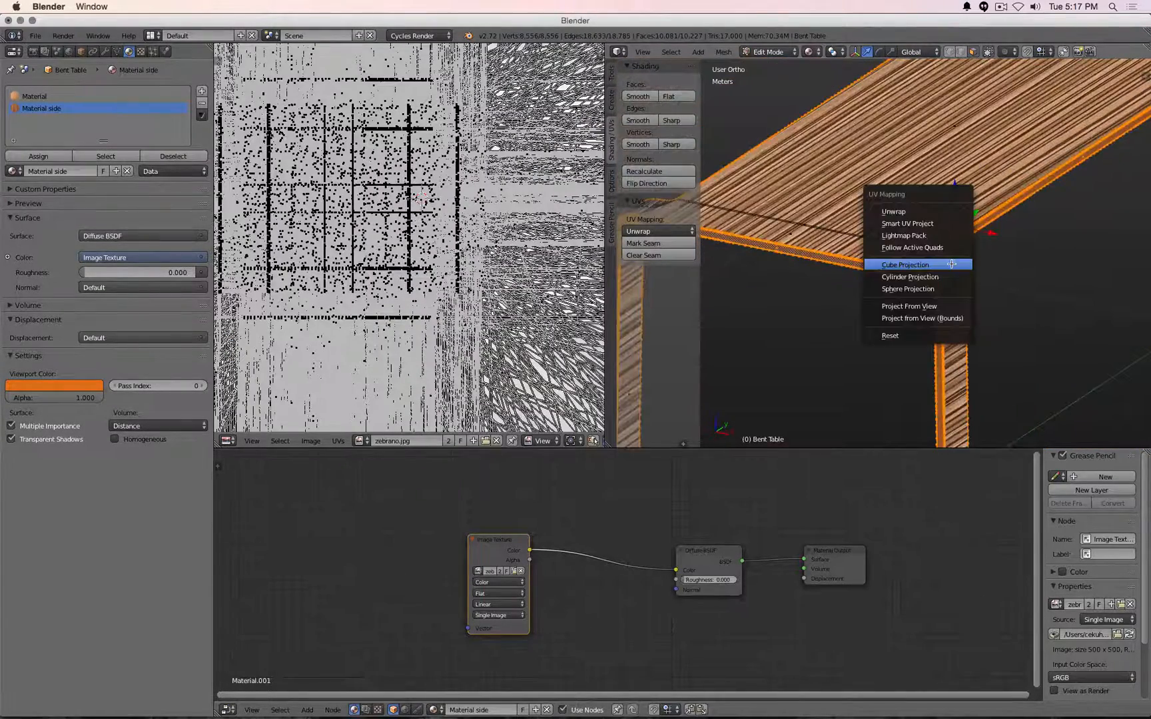
left_click(952, 272)
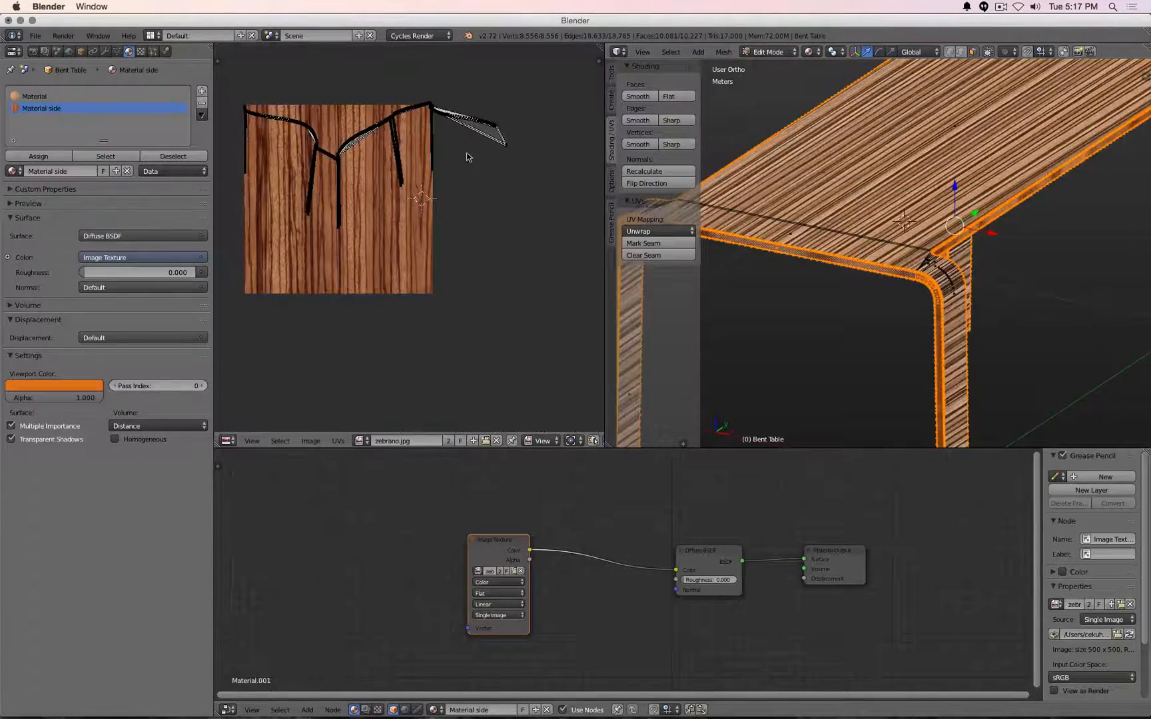
scroll(905, 214, "down", 5)
Unwrap the selected edge faces with Cylinder Projection from the front view.
key("KP_1")
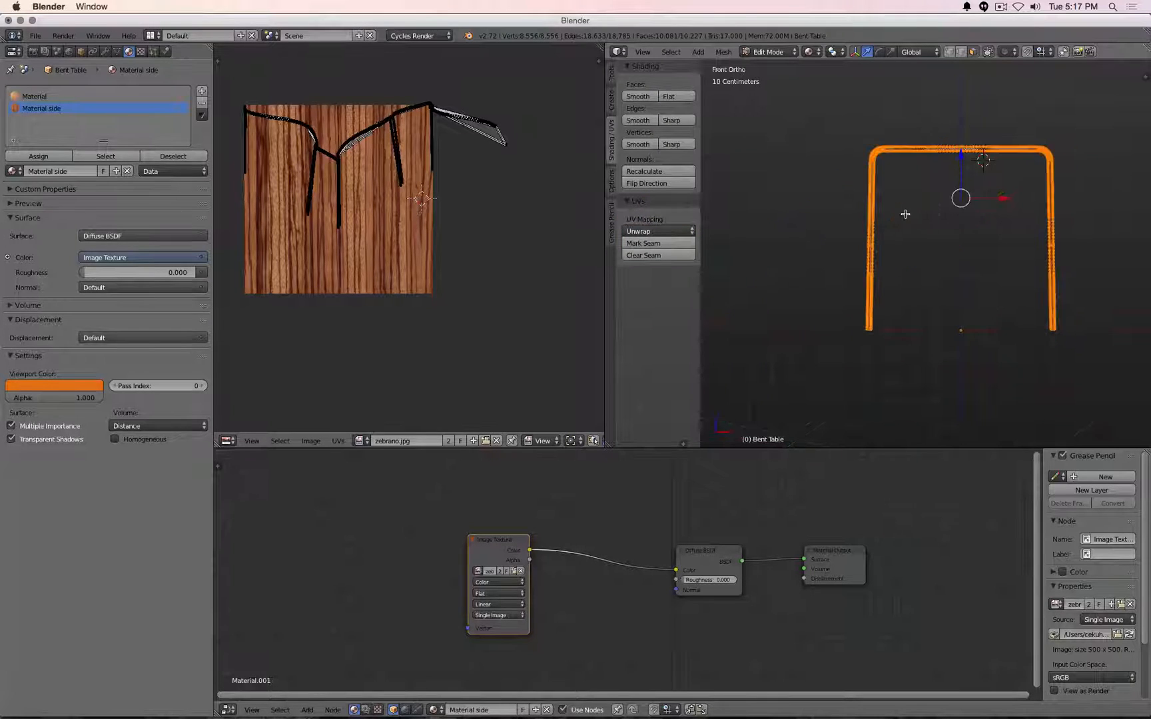
key("u")
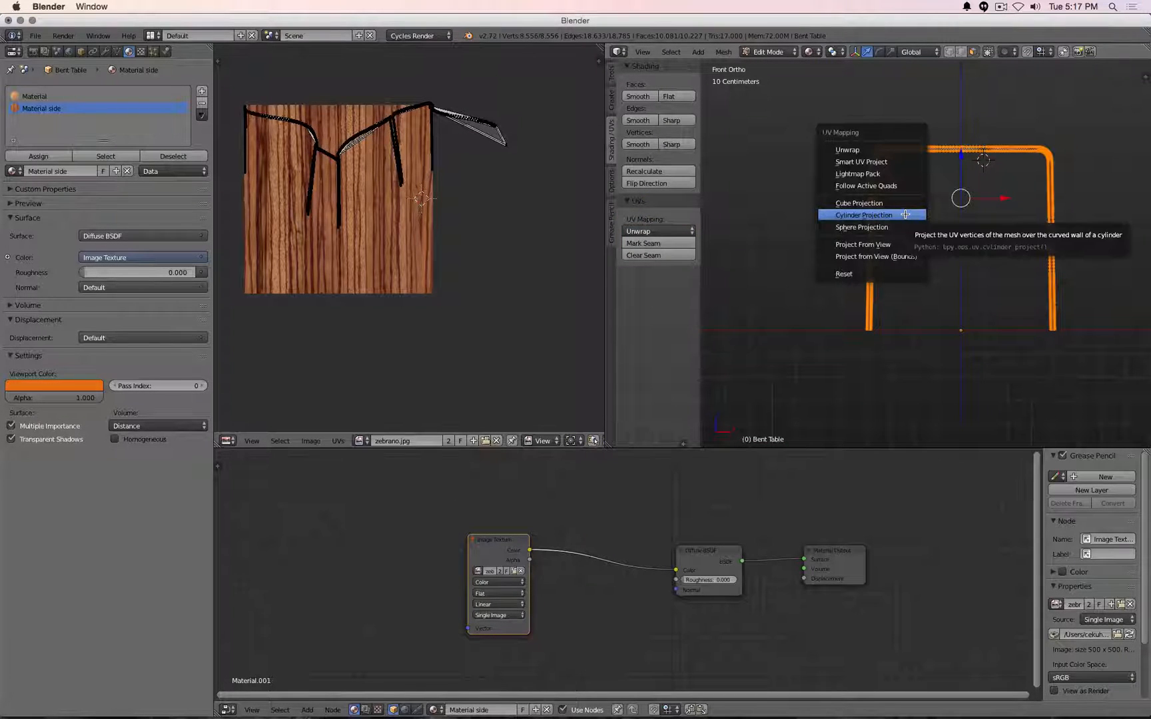
left_click(895, 212)
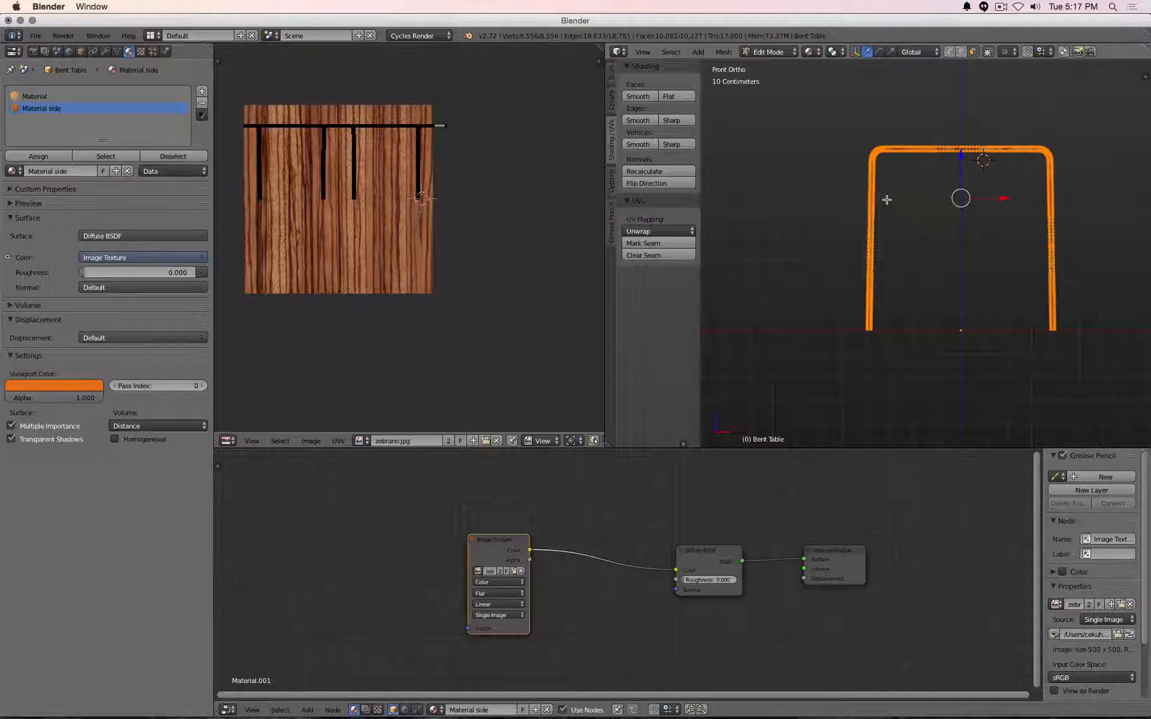
Unwrap the edge faces with Cylinder Projection from the right view and check the grain at the bend in Object Mode.
key("KP_4")
key("KP_3")
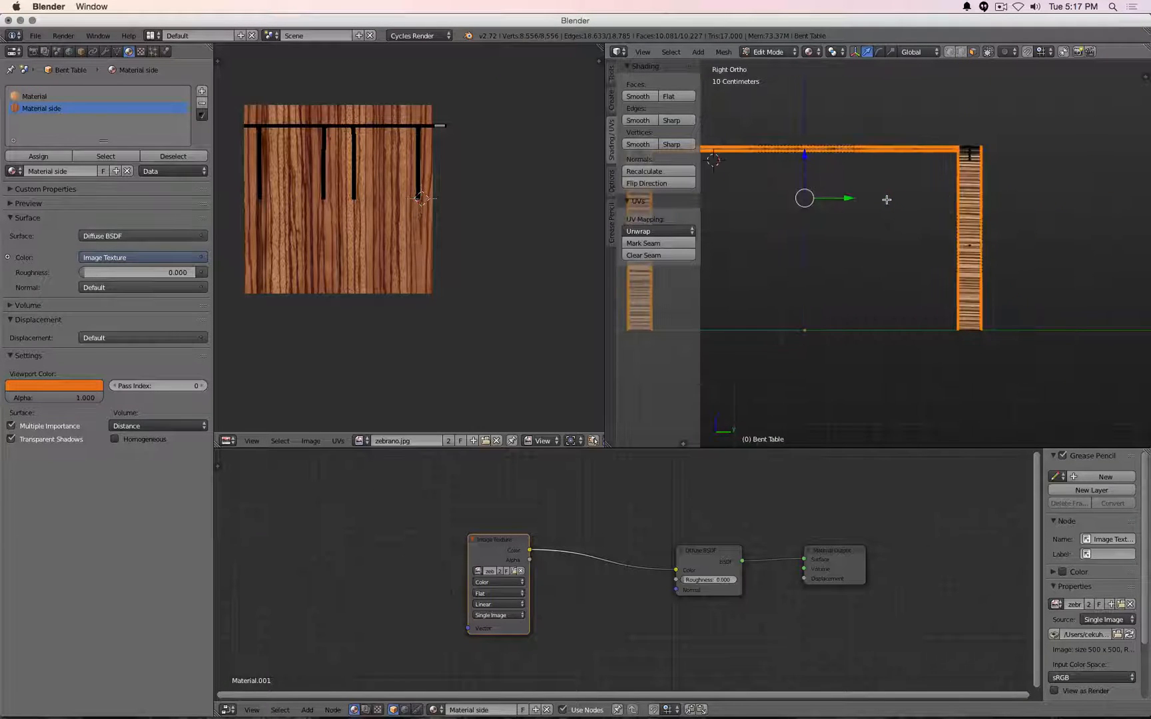
left_click(837, 240)
key("ctrl+KP_4")
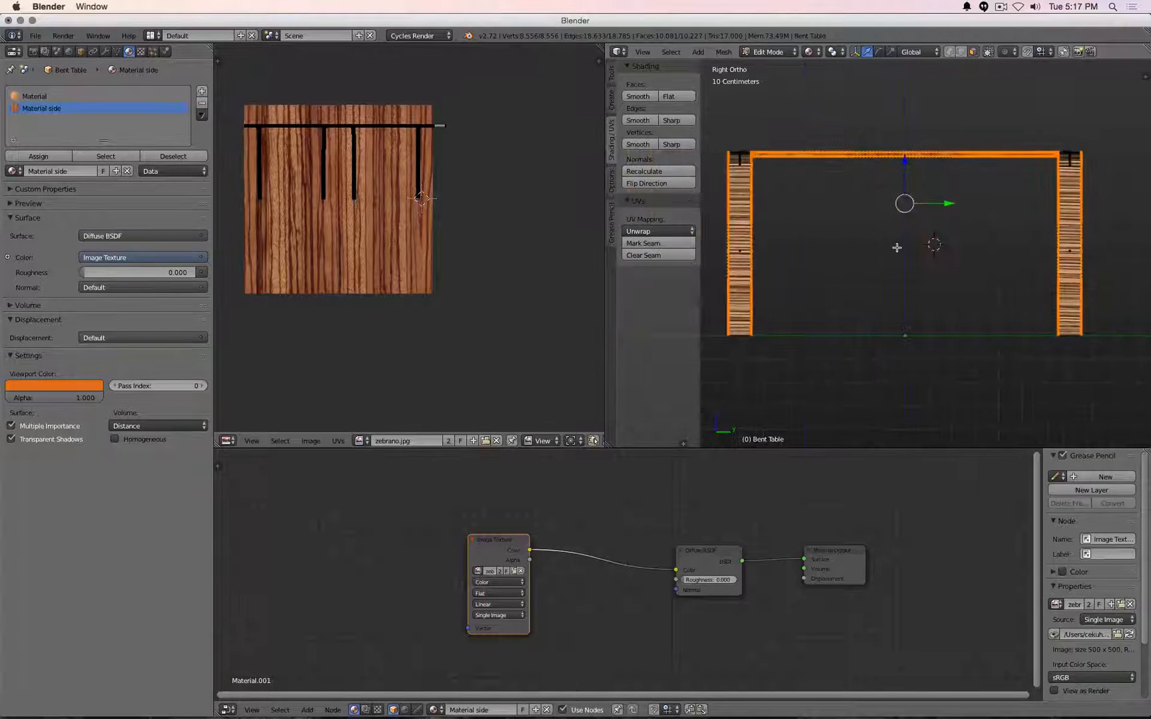
key("u")
left_click(897, 248)
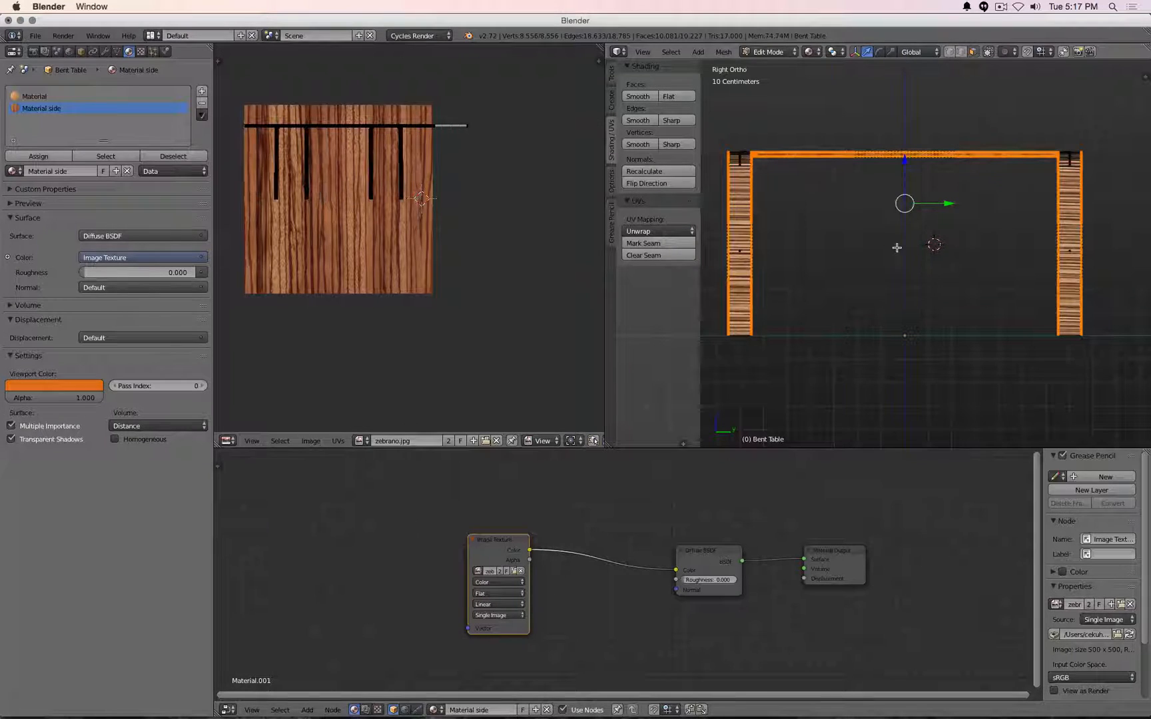
key("Tab")
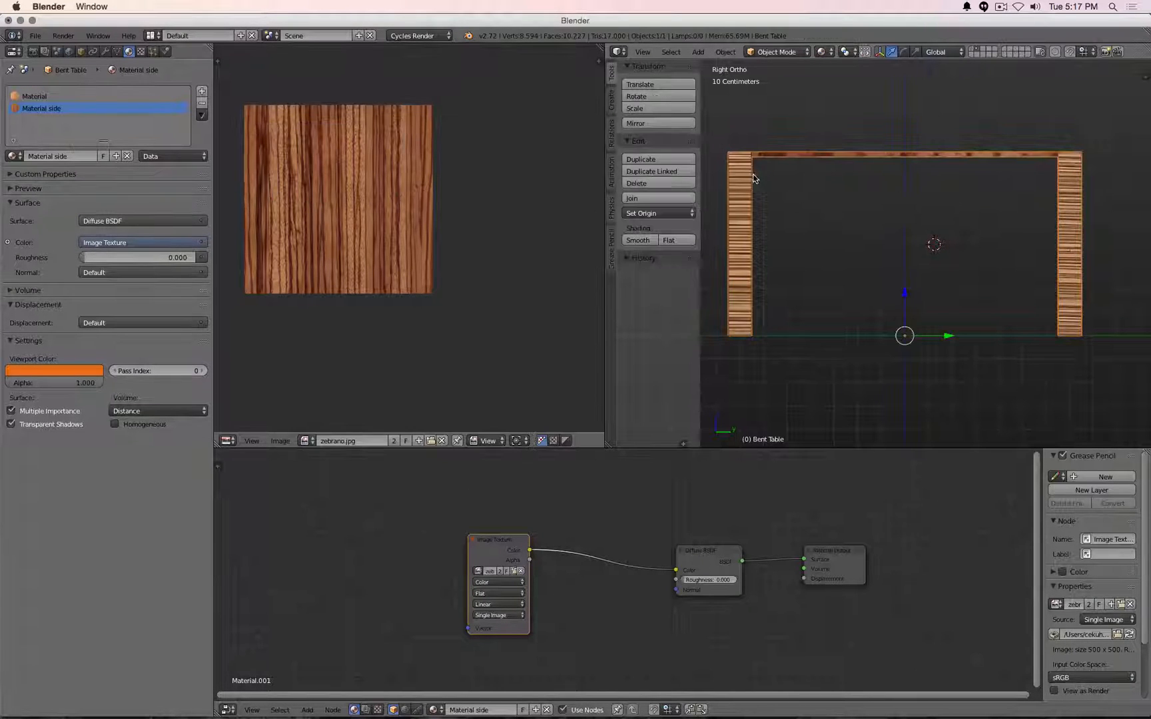
middle_click_drag(835, 198, 876, 216)
scroll(877, 216, "up", 4)
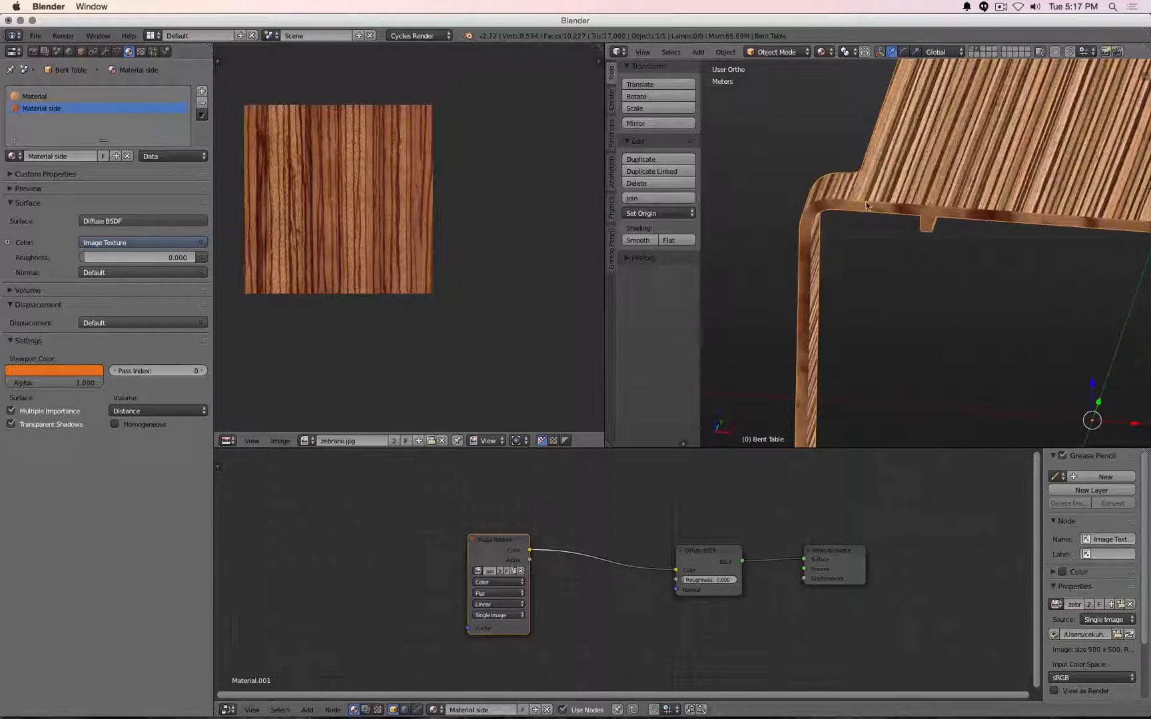
Back in Edit Mode, select all UVs of the edge faces, rotate them 90 degrees and reposition them over the zebrano image.
key("Tab")
scroll(391, 108, "up", 1)
key("Tab")
scroll(444, 160, "down", 4)
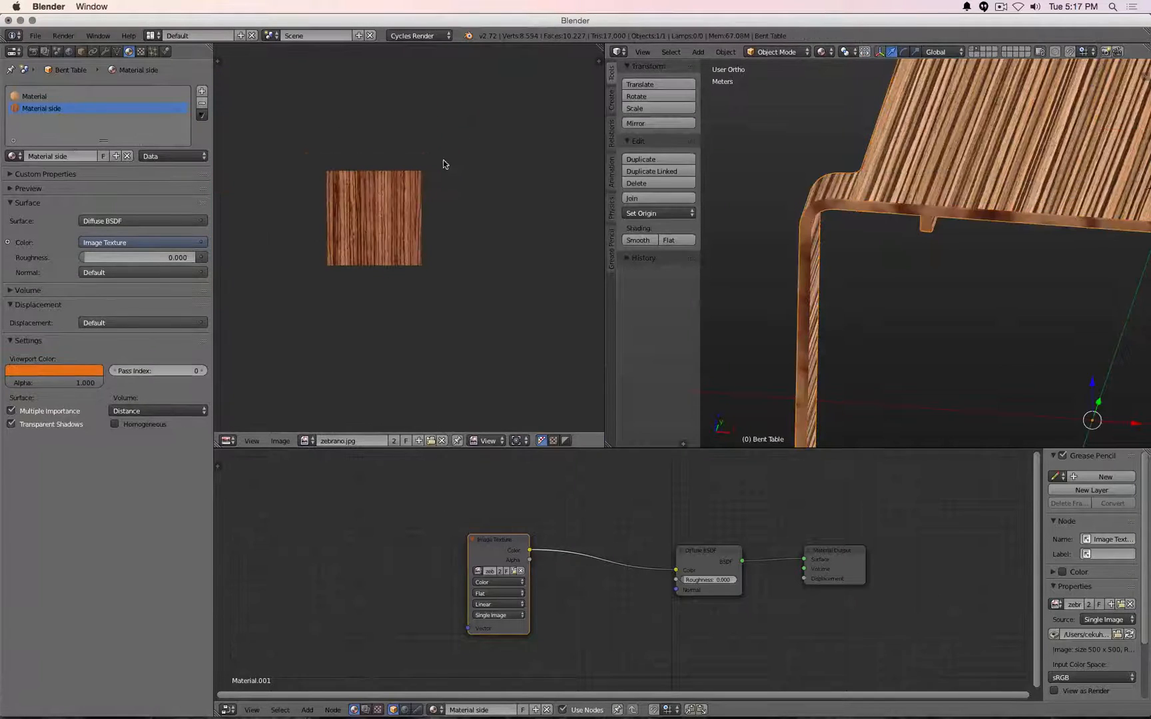
key("Tab")
type("a")
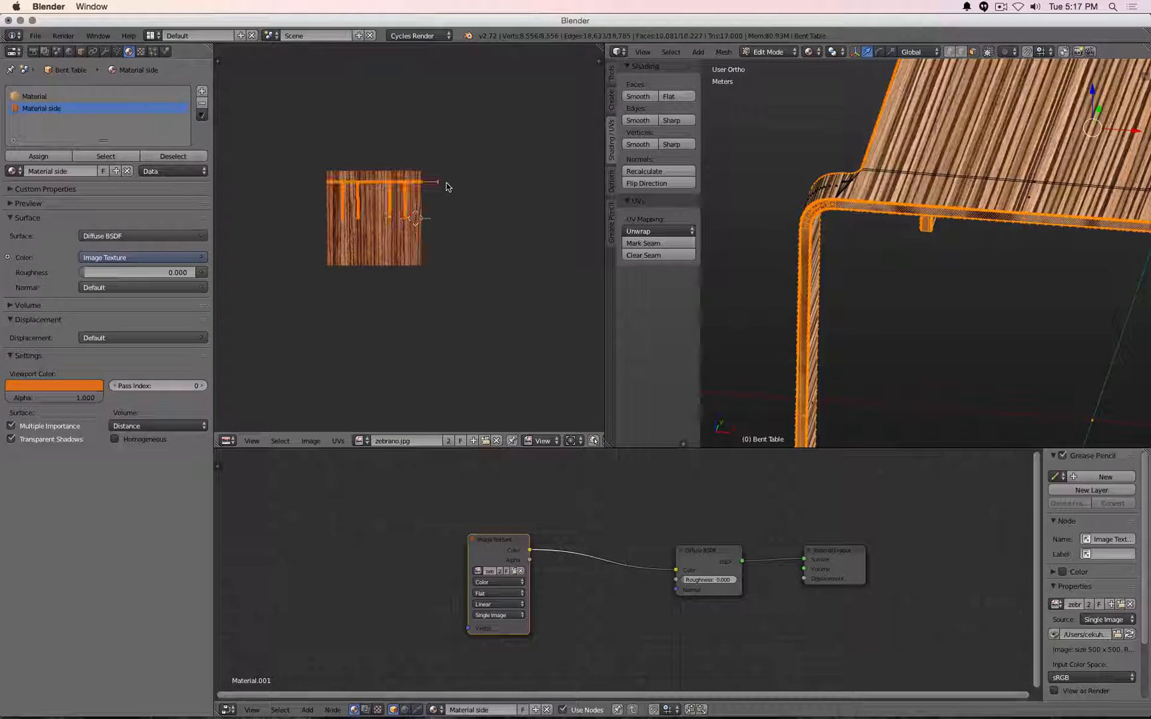
type("r90")
key("Return")
key("g")
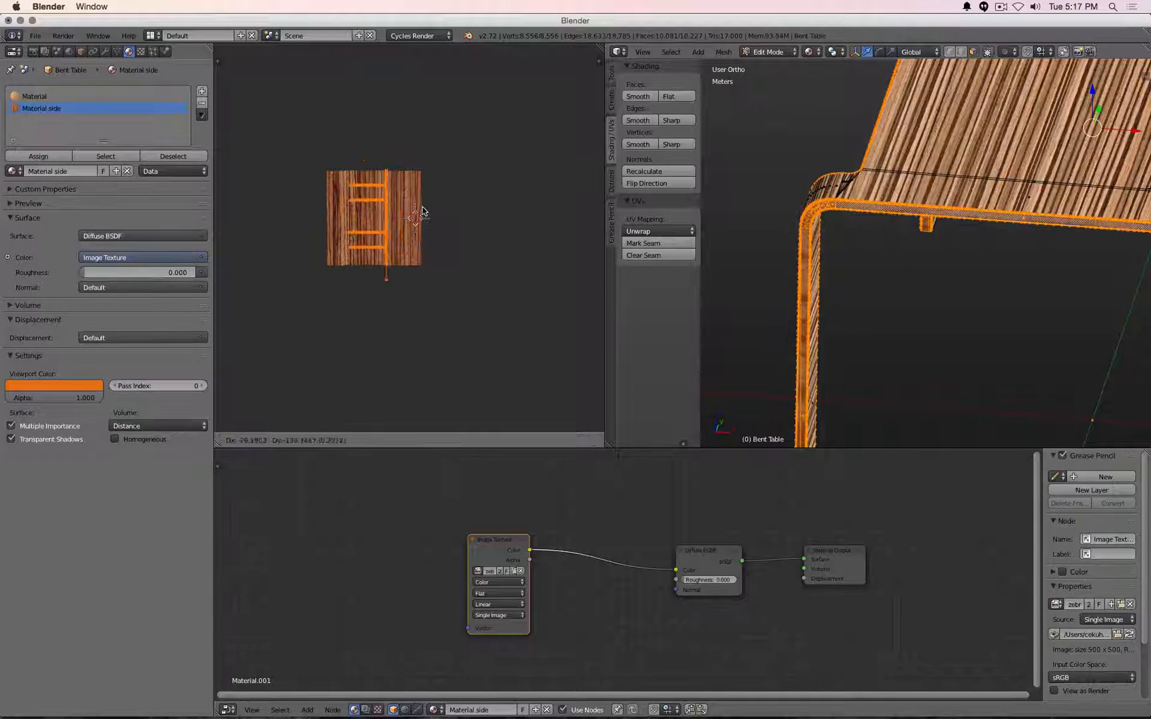
left_click(421, 200)
Stretch the edge UVs along X and inspect the side grain around the tabletop and legs in Object Mode.
key("s")
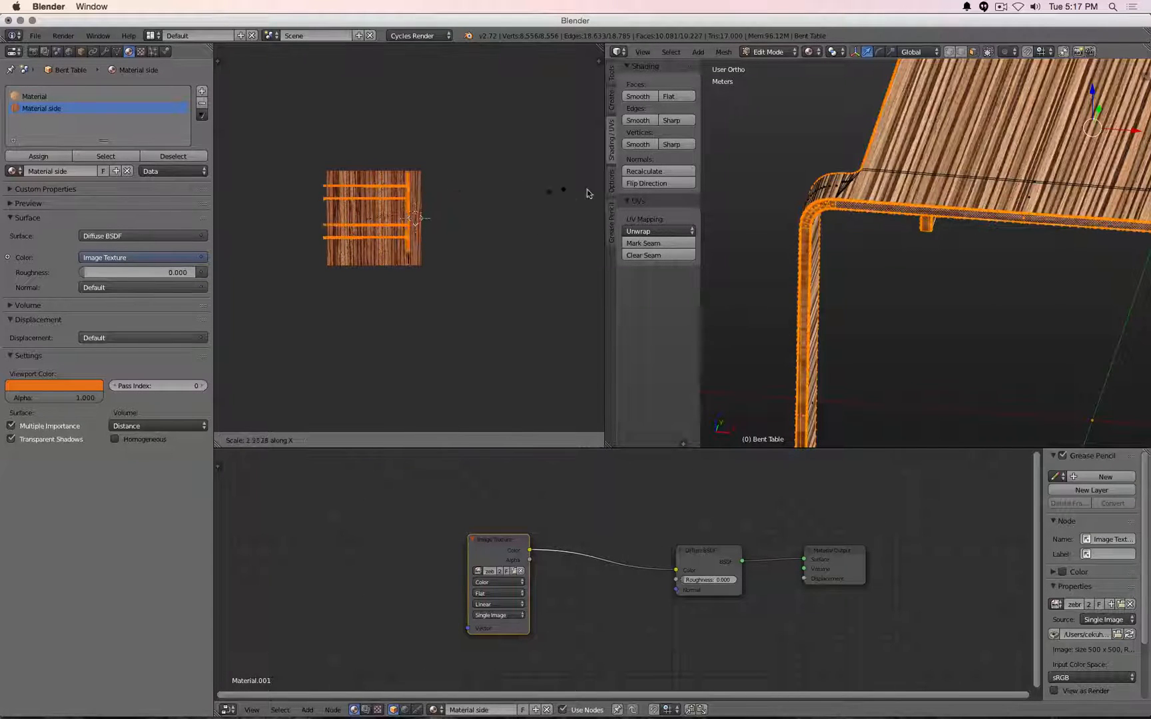
left_click(220, 191)
key("Tab")
scroll(863, 242, "down", 5)
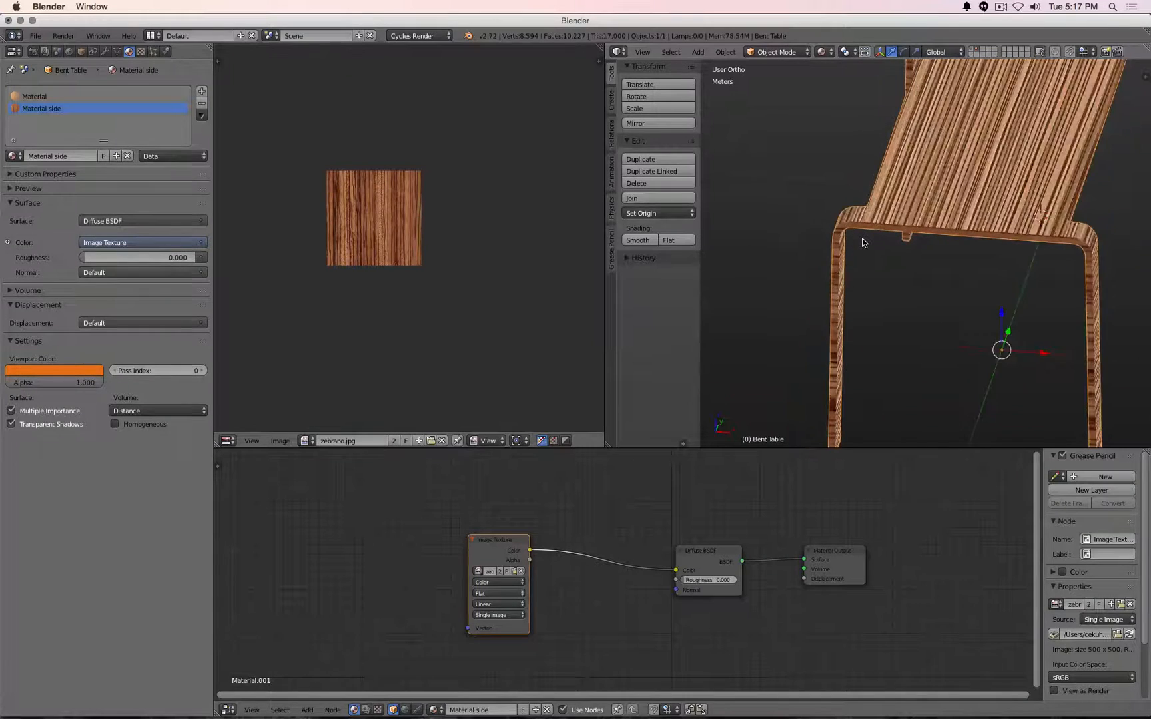
scroll(863, 243, "down", 10)
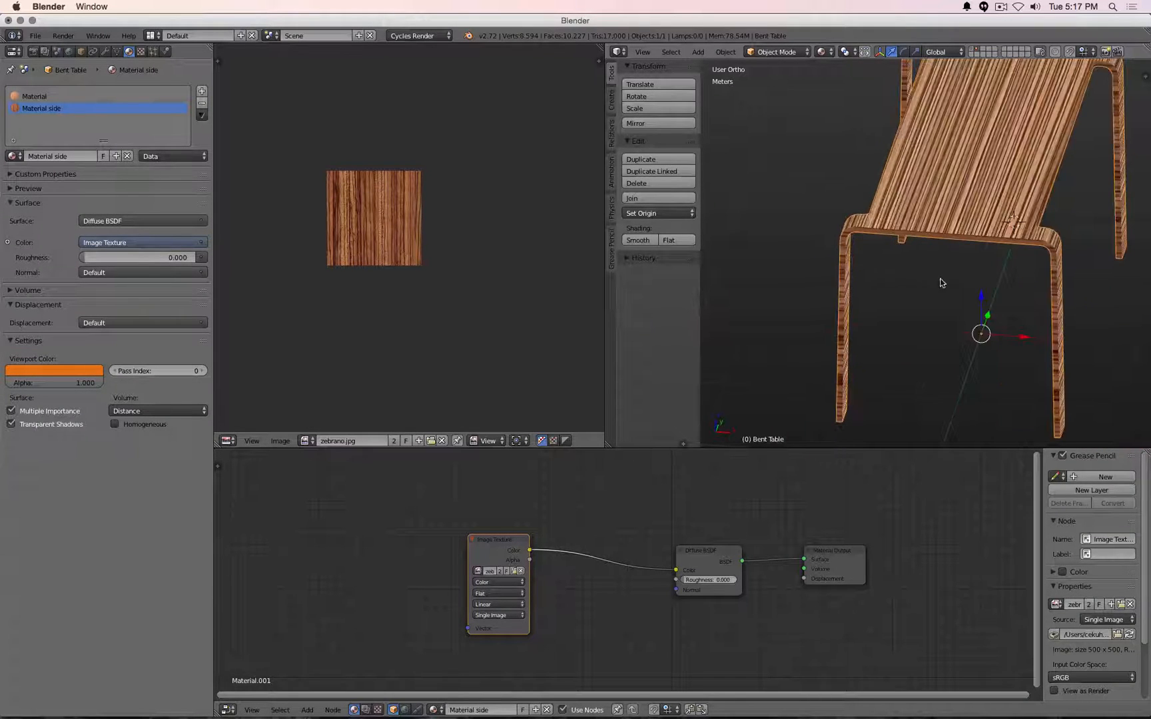
scroll(861, 277, "up", 2)
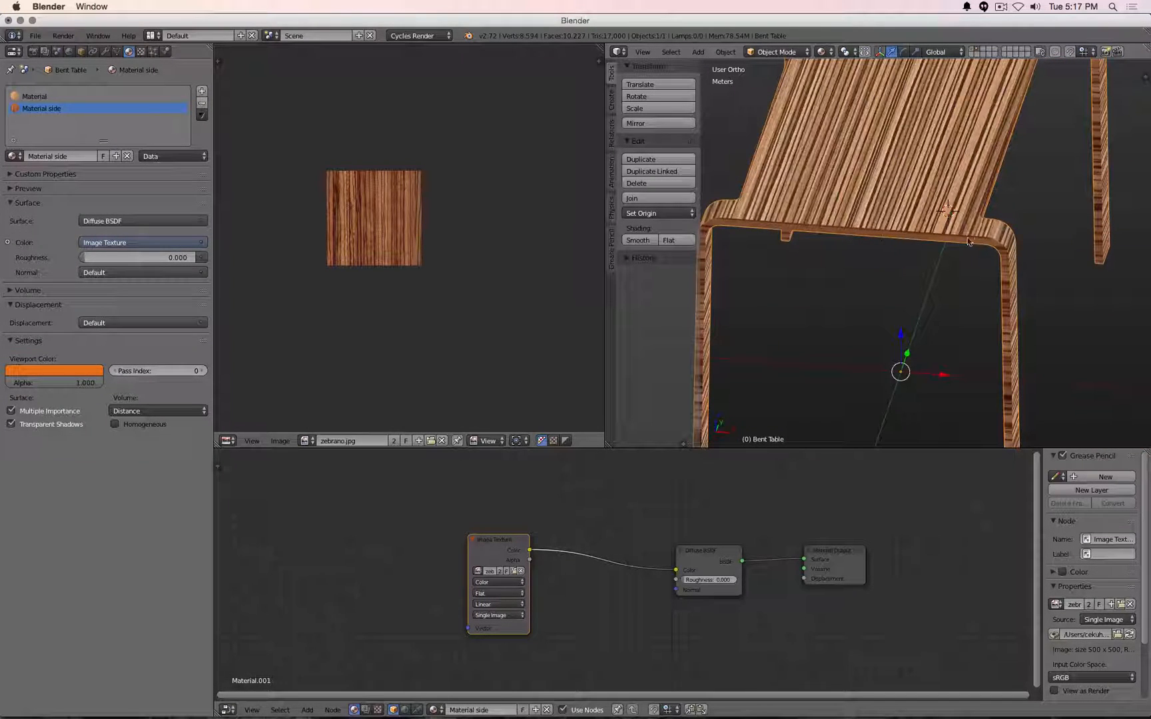
scroll(994, 203, "down", 10)
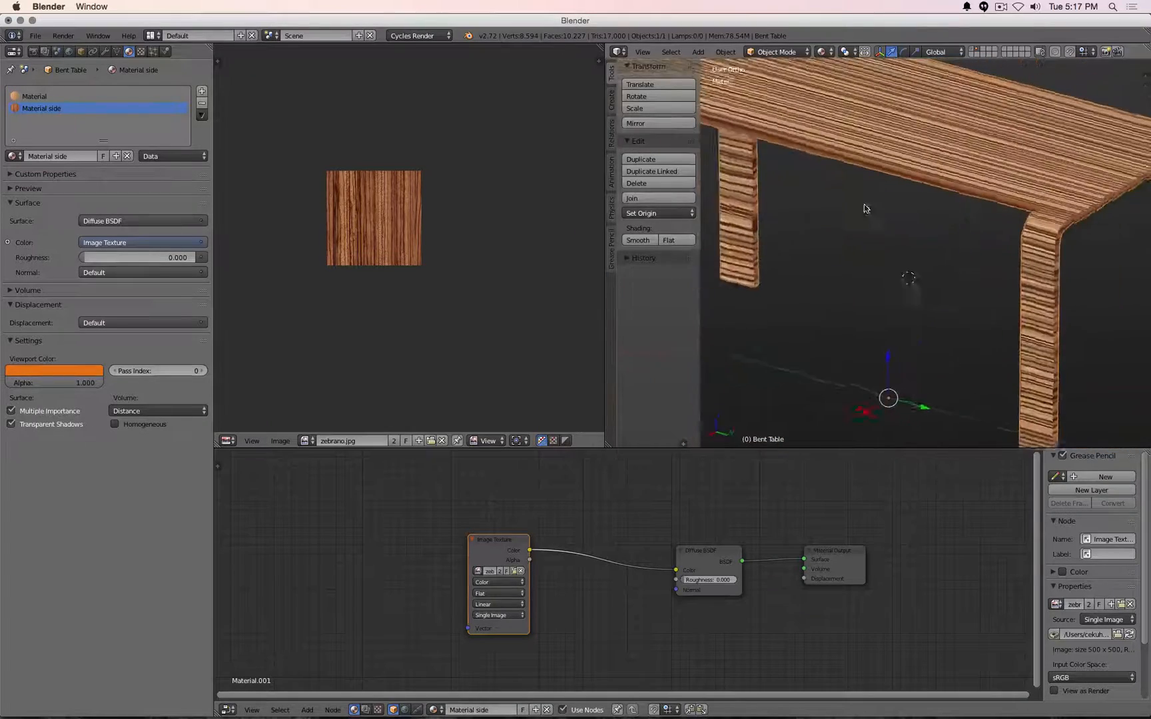
scroll(837, 207, "up", 10)
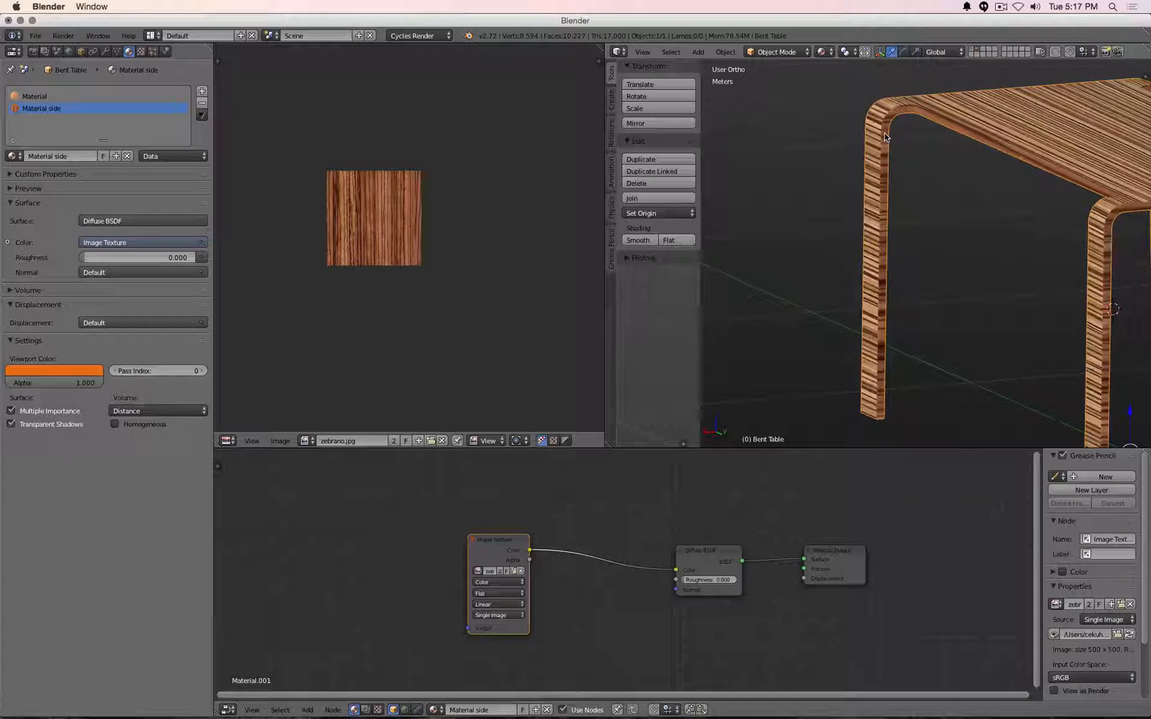
Return to Edit Mode and unwrap the selected edge faces with Sphere Projection from the right view.
key("Tab")
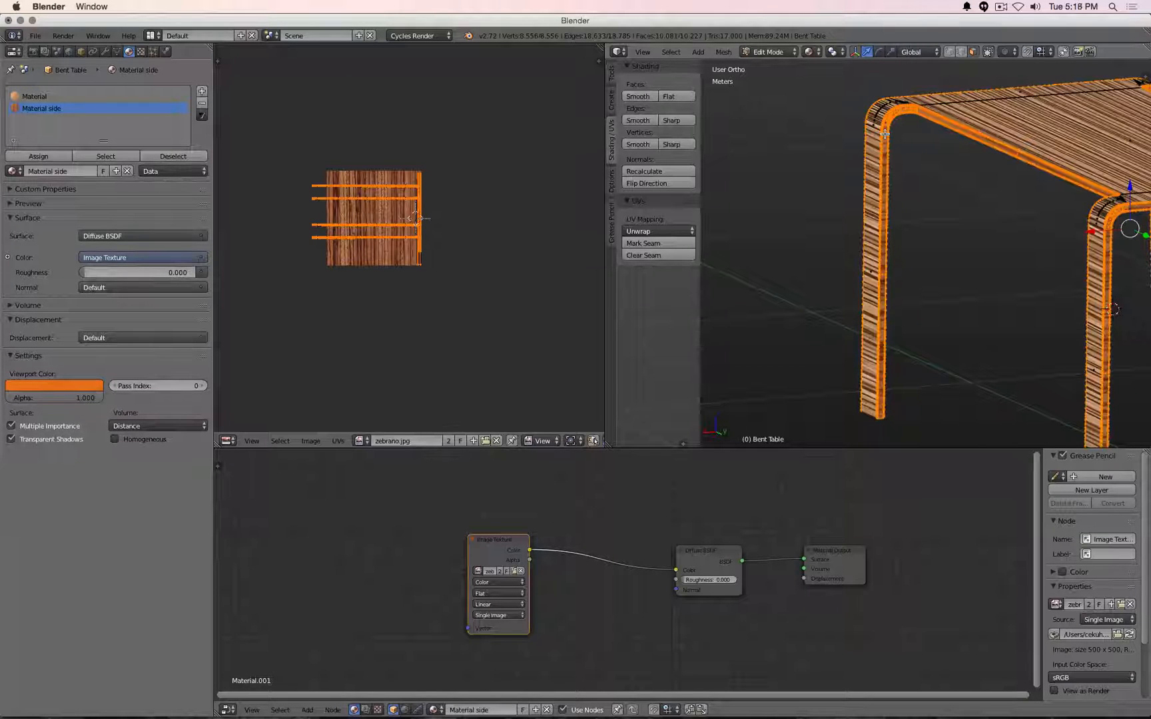
key("u")
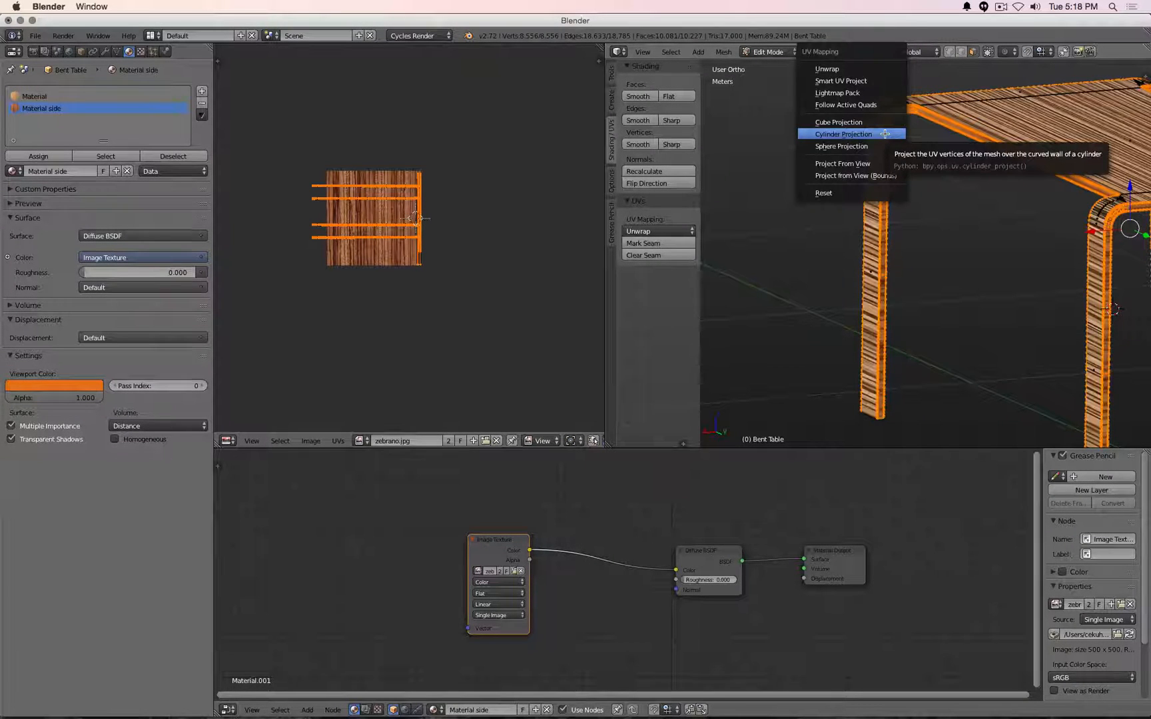
left_click(884, 134)
scroll(940, 205, "down", 5)
key("KP_7")
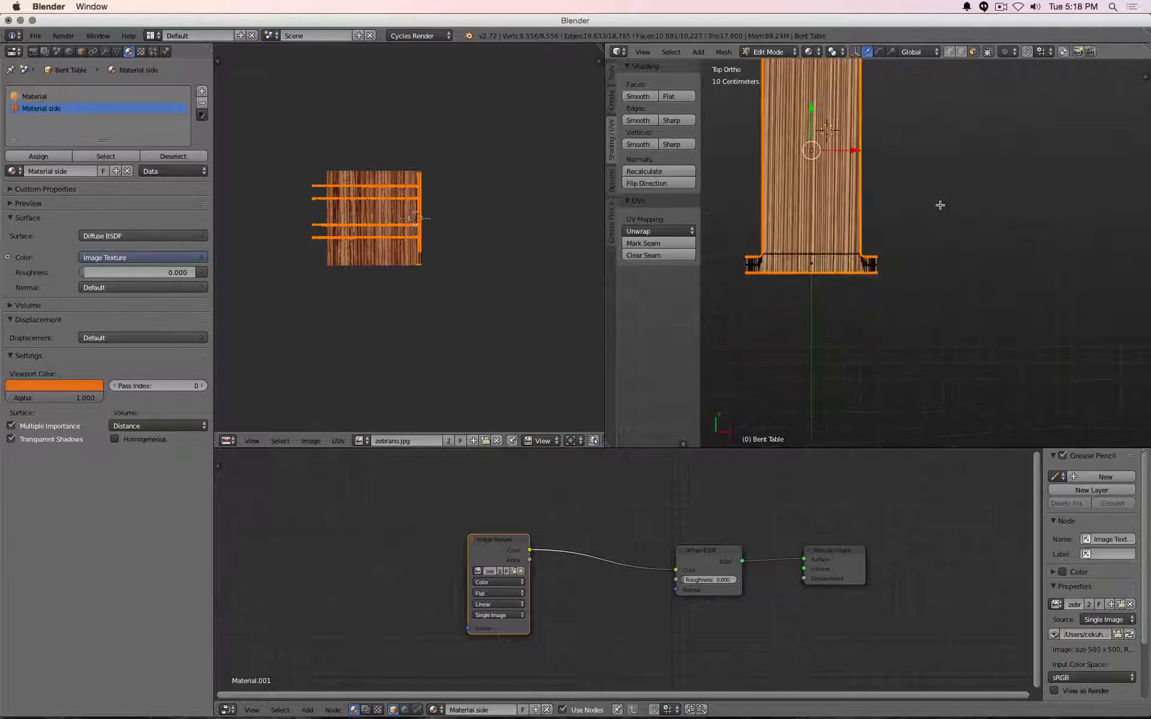
scroll(940, 204, "down", 3)
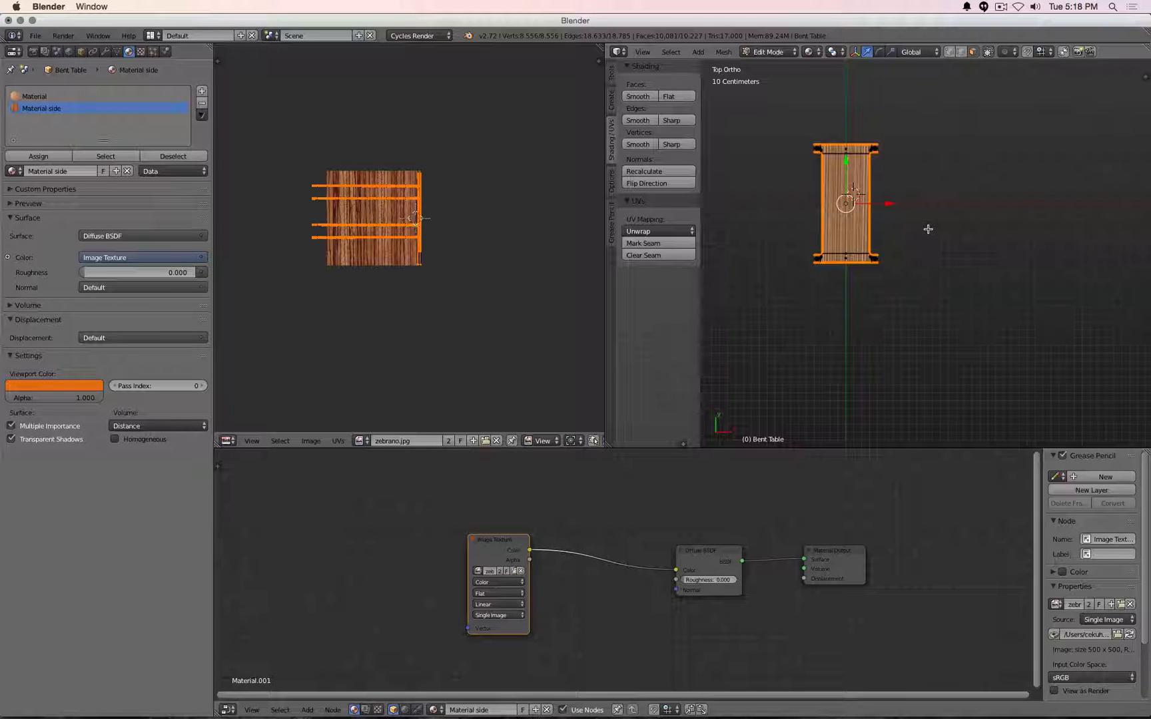
key("KP_3")
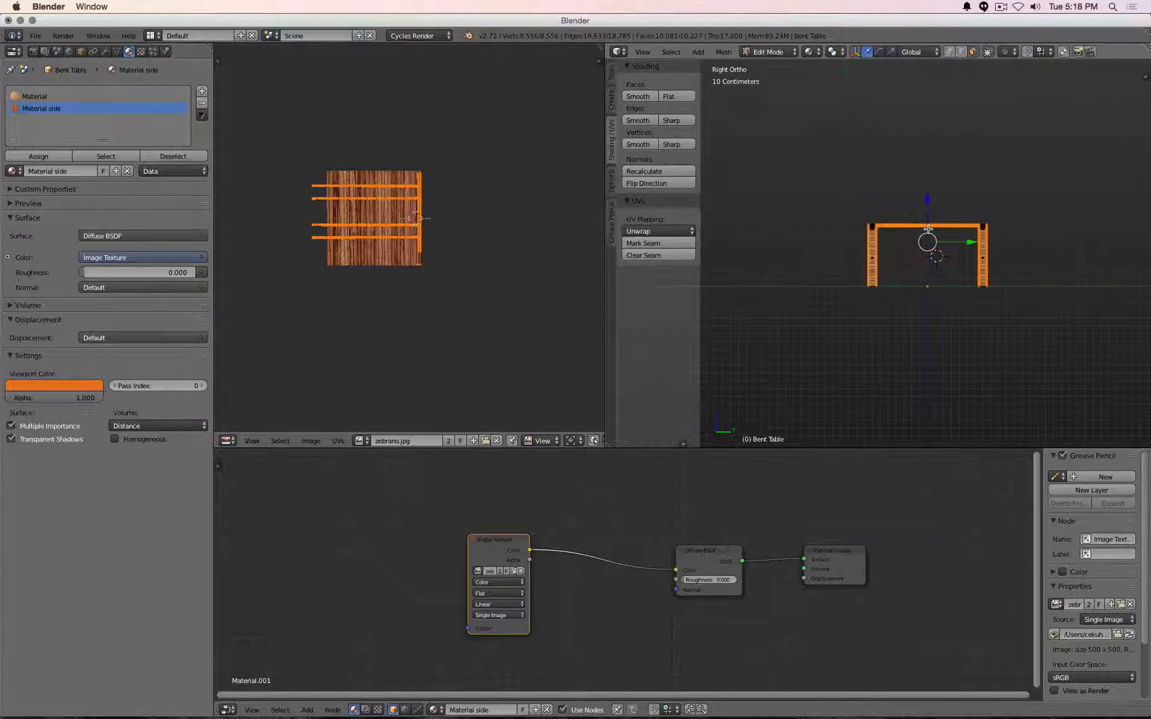
key("u")
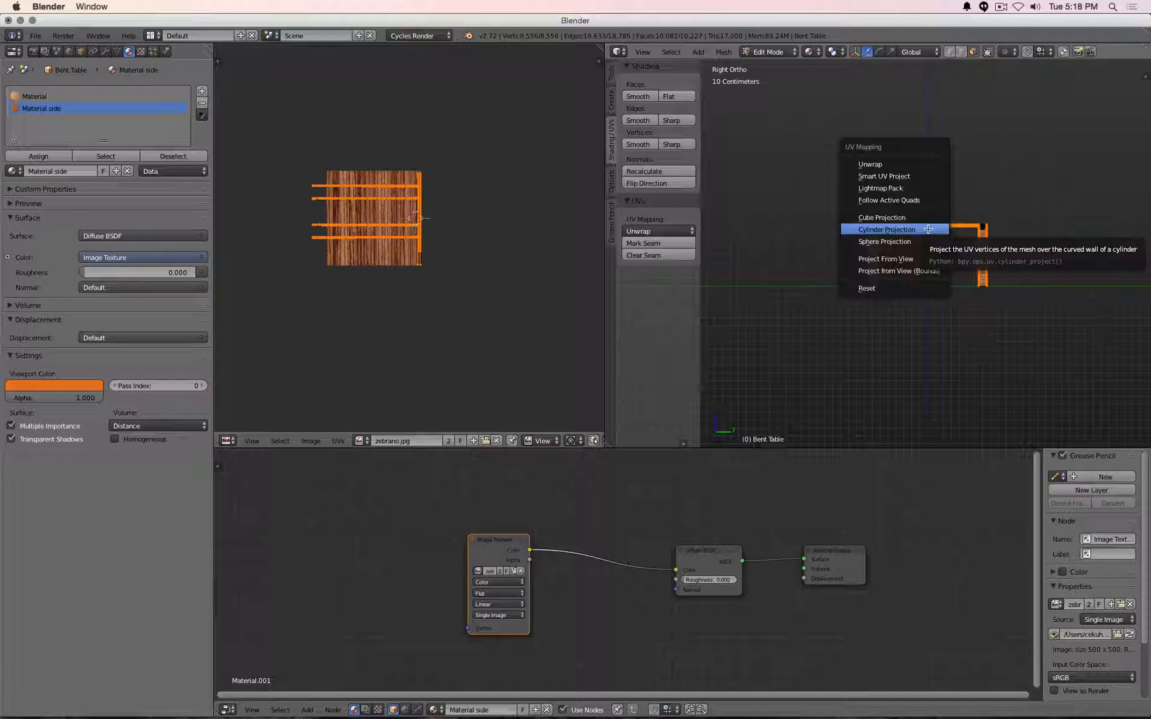
left_click(927, 239)
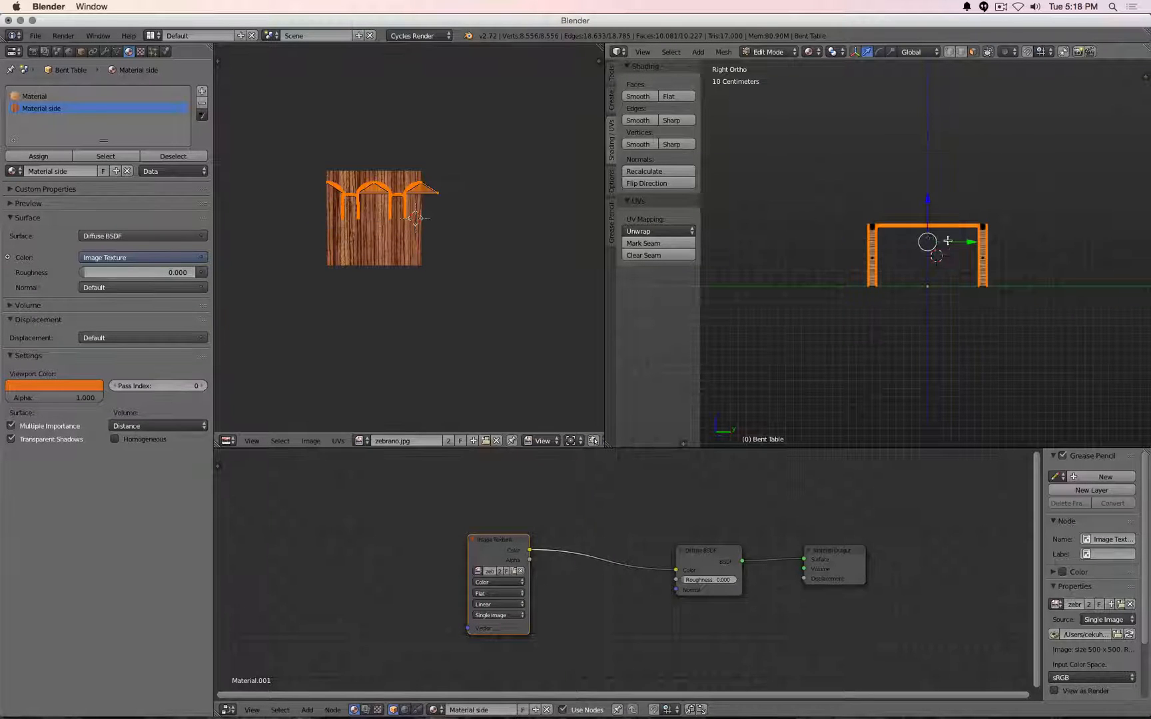
Examine the arched edge UV islands up close and the grain along the table's edges in Object Mode.
scroll(922, 224, "up", 5)
scroll(458, 193, "up", 4)
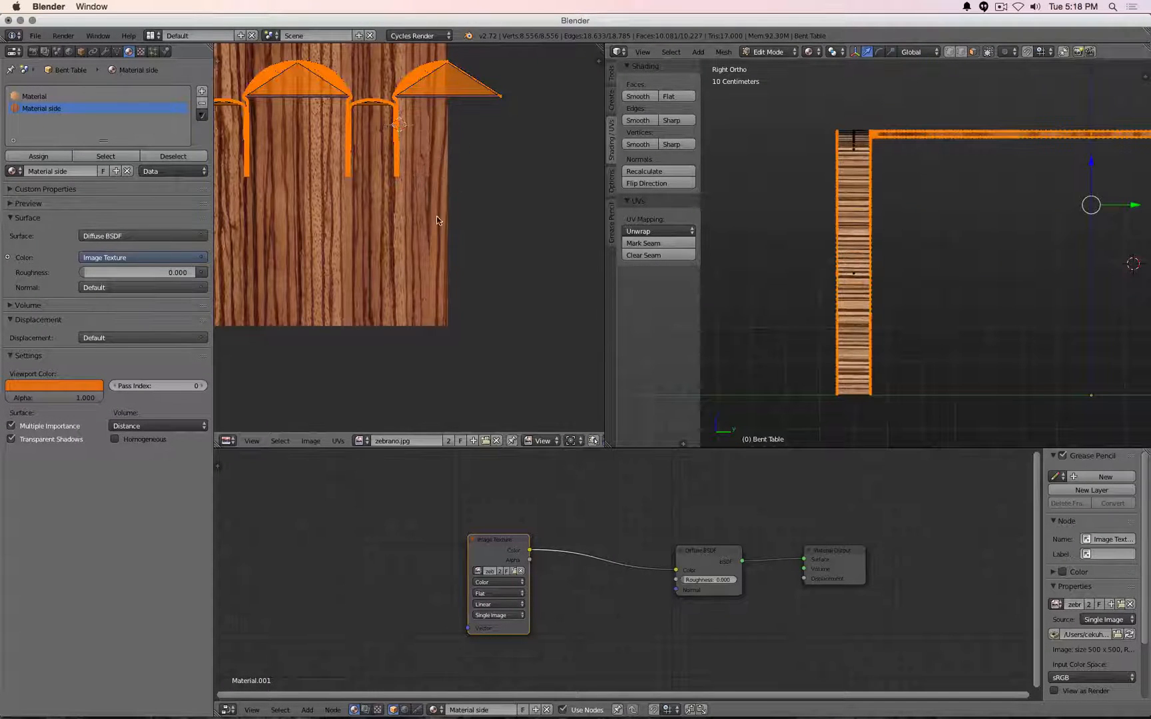
scroll(373, 130, "up", 4)
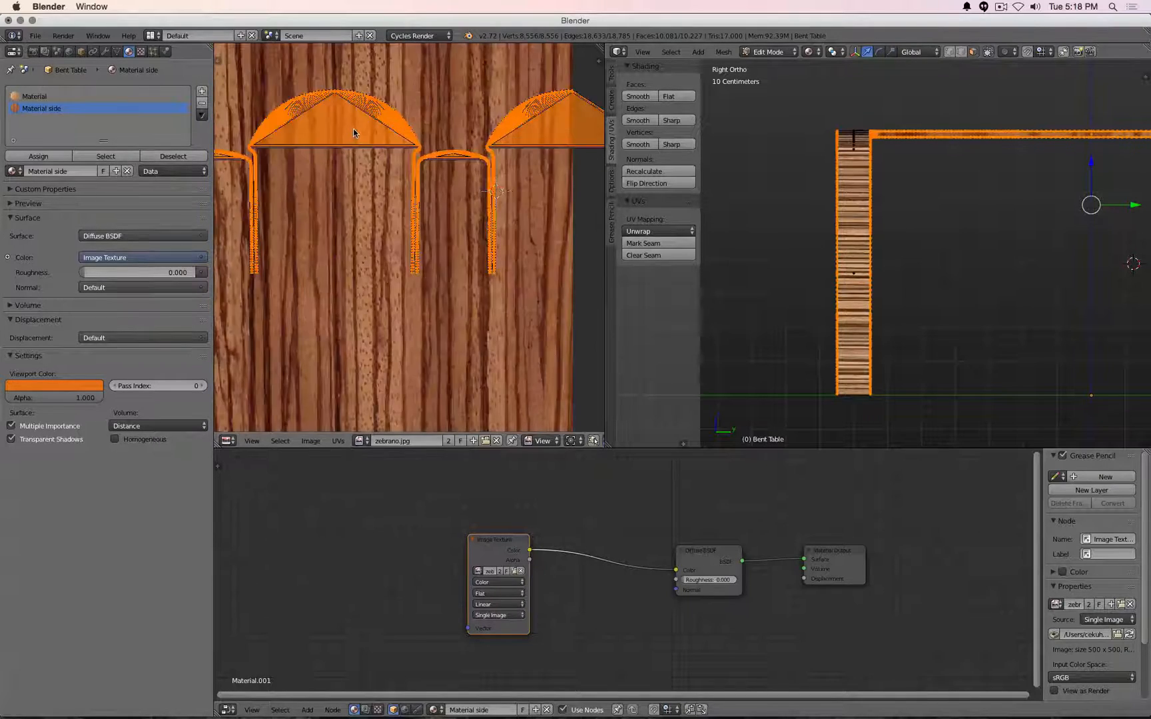
key("Tab")
scroll(381, 132, "down", 4)
middle_click_drag(874, 235, 1046, 221)
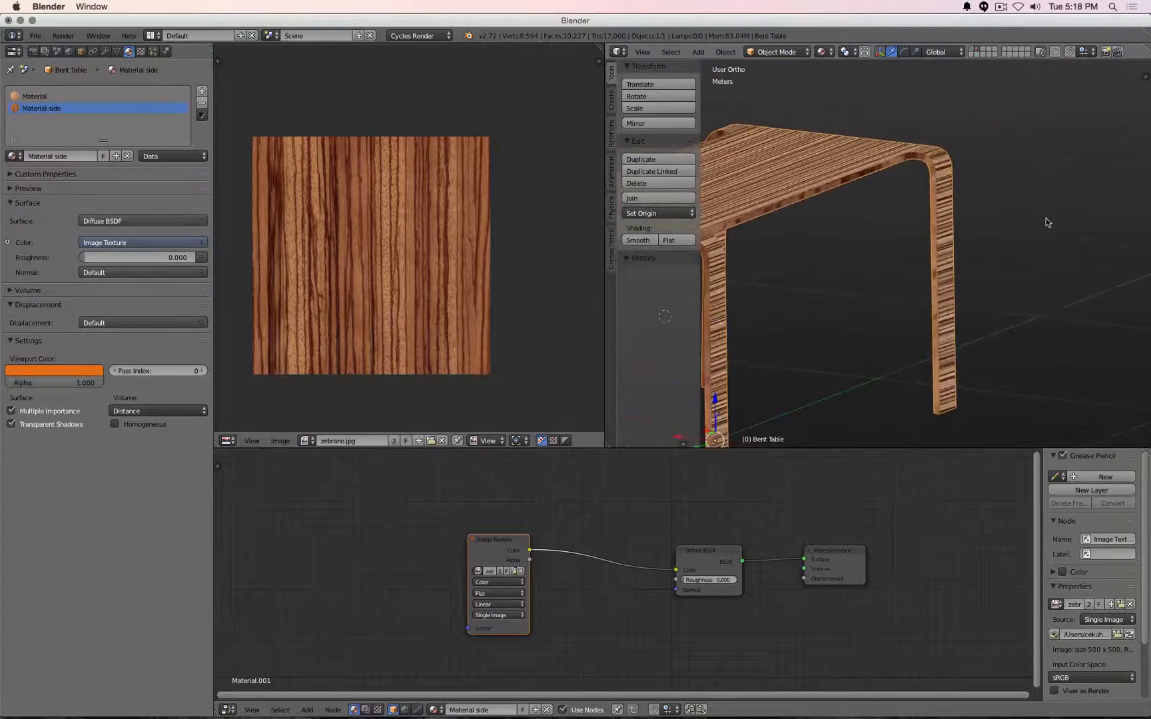
Return to Edit Mode and examine the arched edge UV islands up close over the zebrano image.
key("Tab")
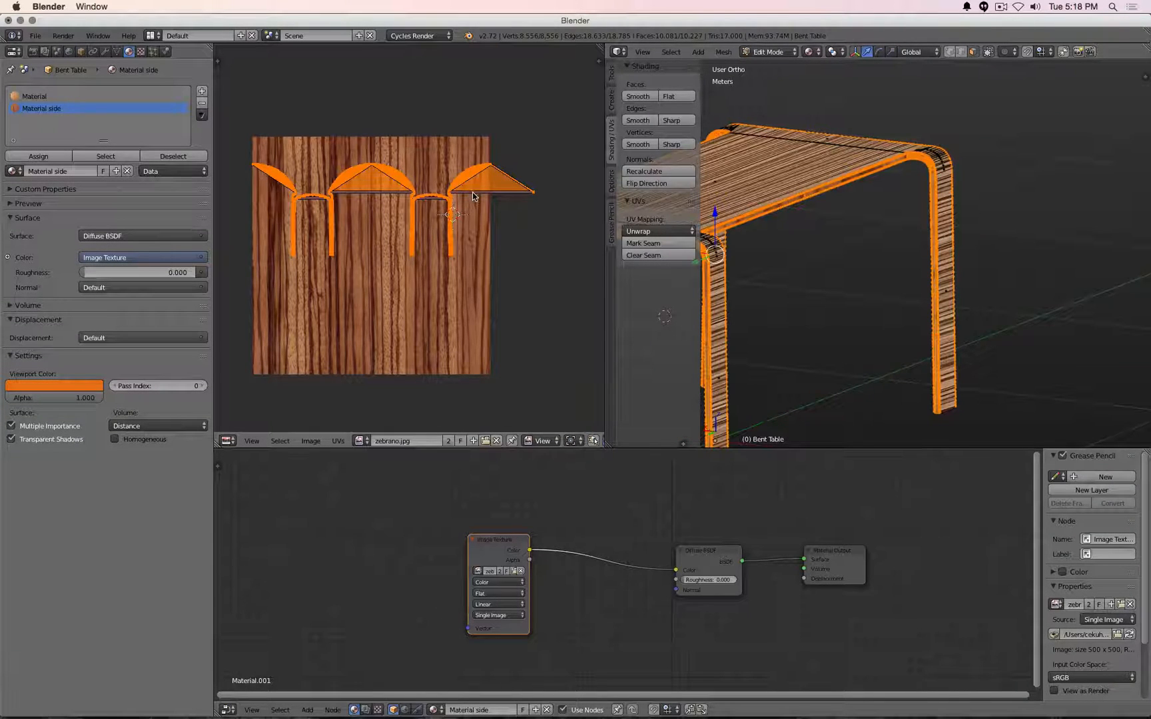
scroll(393, 167, "up", 3)
scroll(432, 230, "up", 4)
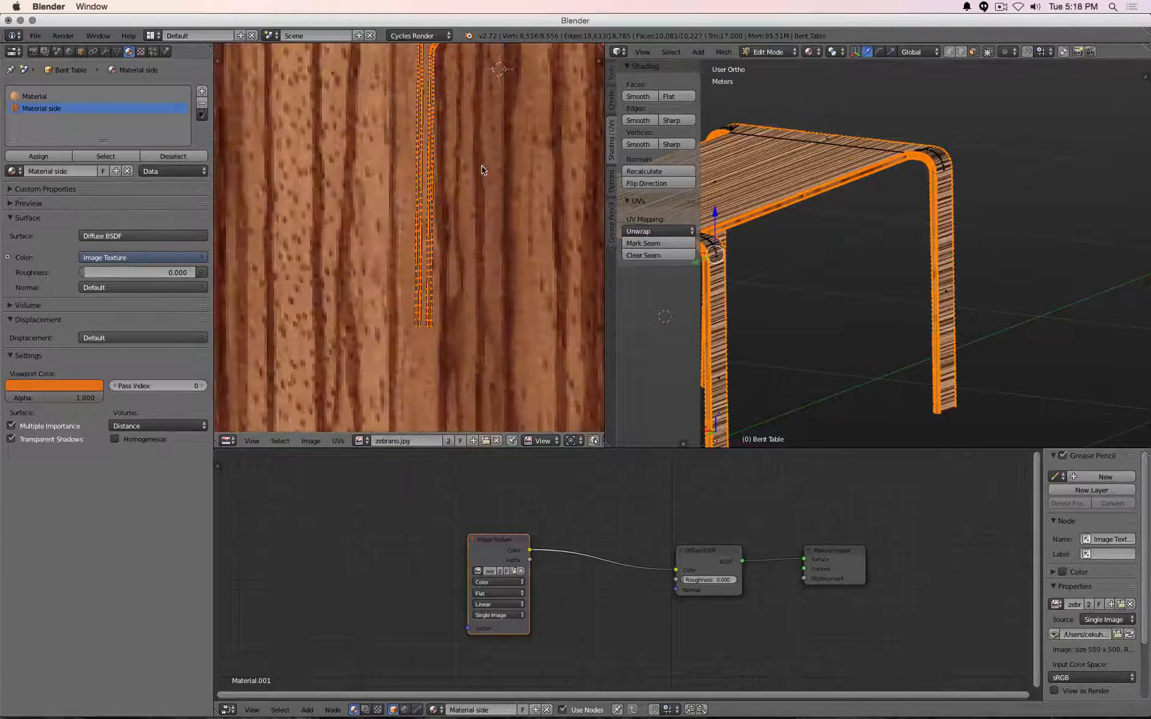
middle_click_drag(508, 99, 496, 152)
left_click(496, 152)
middle_click_drag(528, 97, 484, 246)
scroll(483, 245, "up", 4)
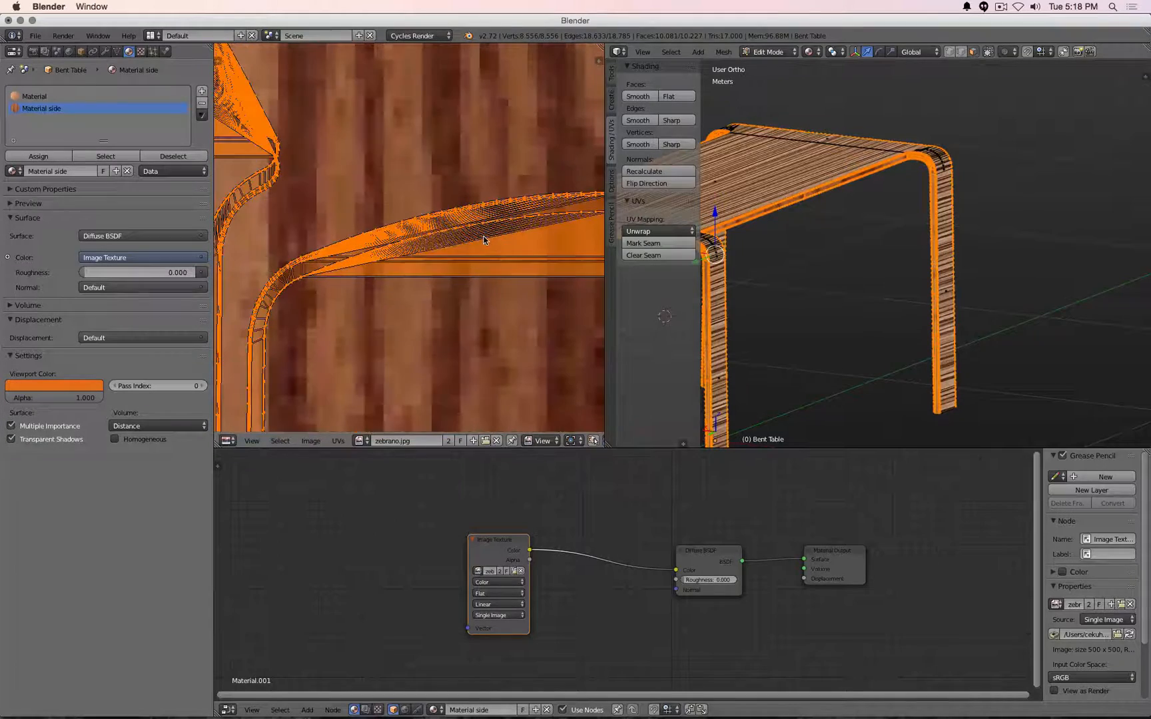
scroll(485, 240, "down", 14)
scroll(485, 240, "up", 3)
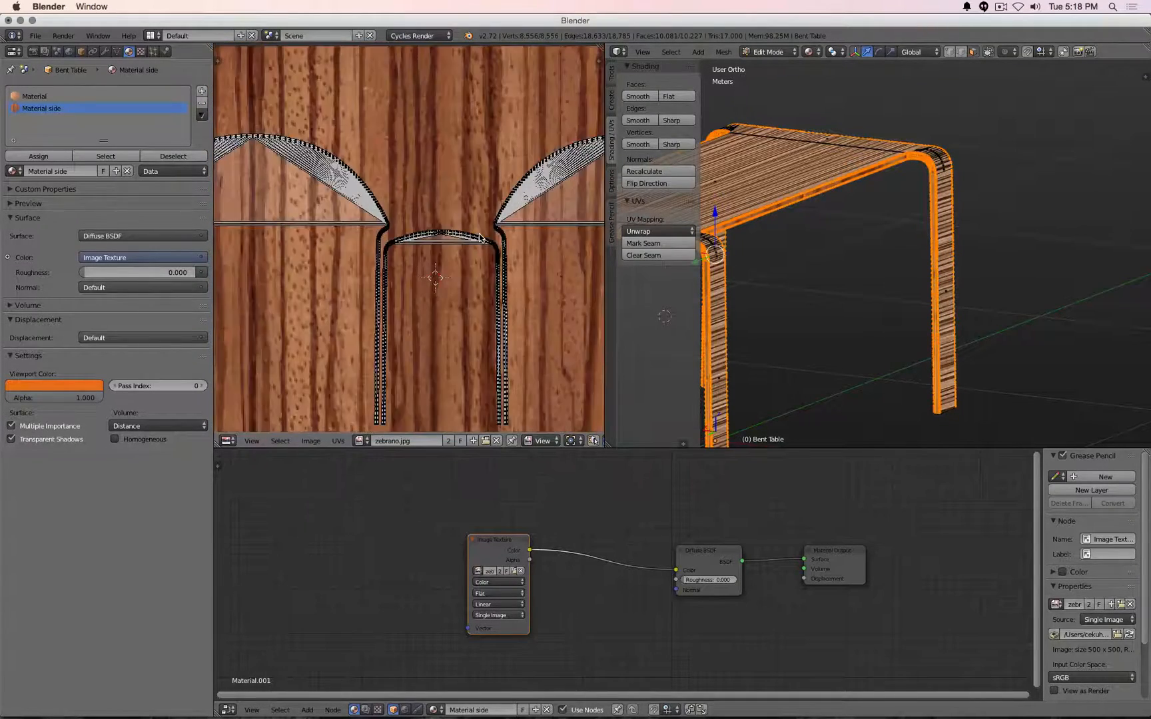
scroll(484, 240, "down", 4)
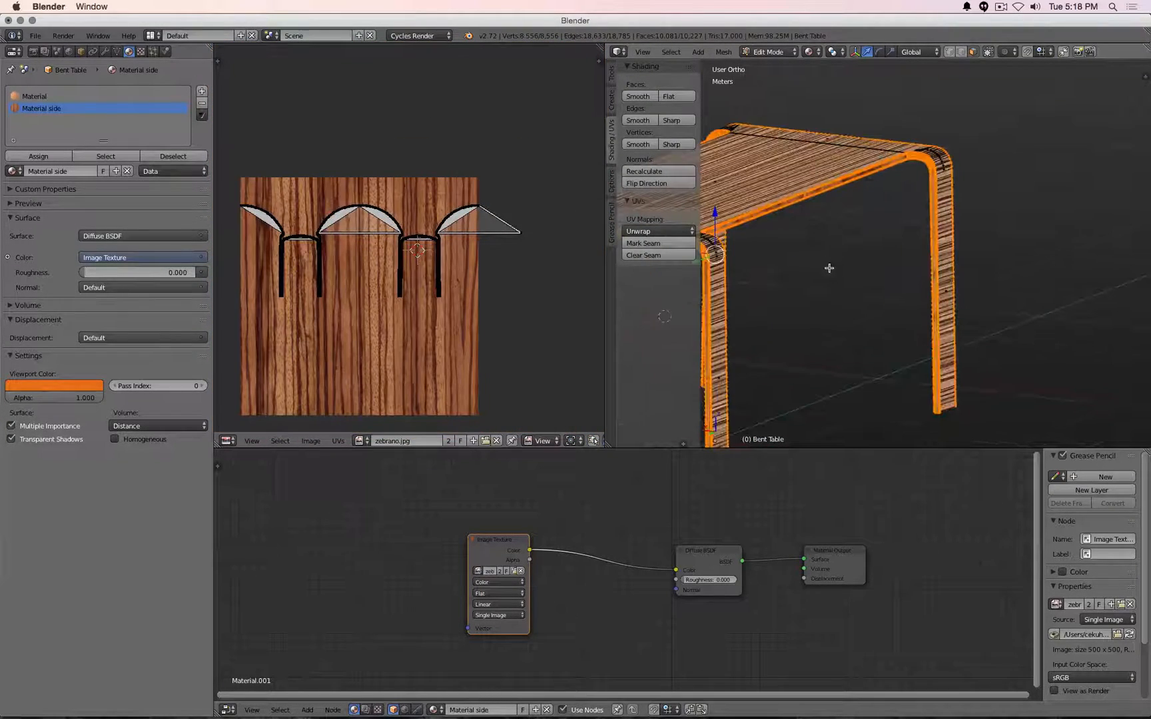
Unwrap the selected edge faces with Follow Active Quads using the Length Average edge length mode.
key("u")
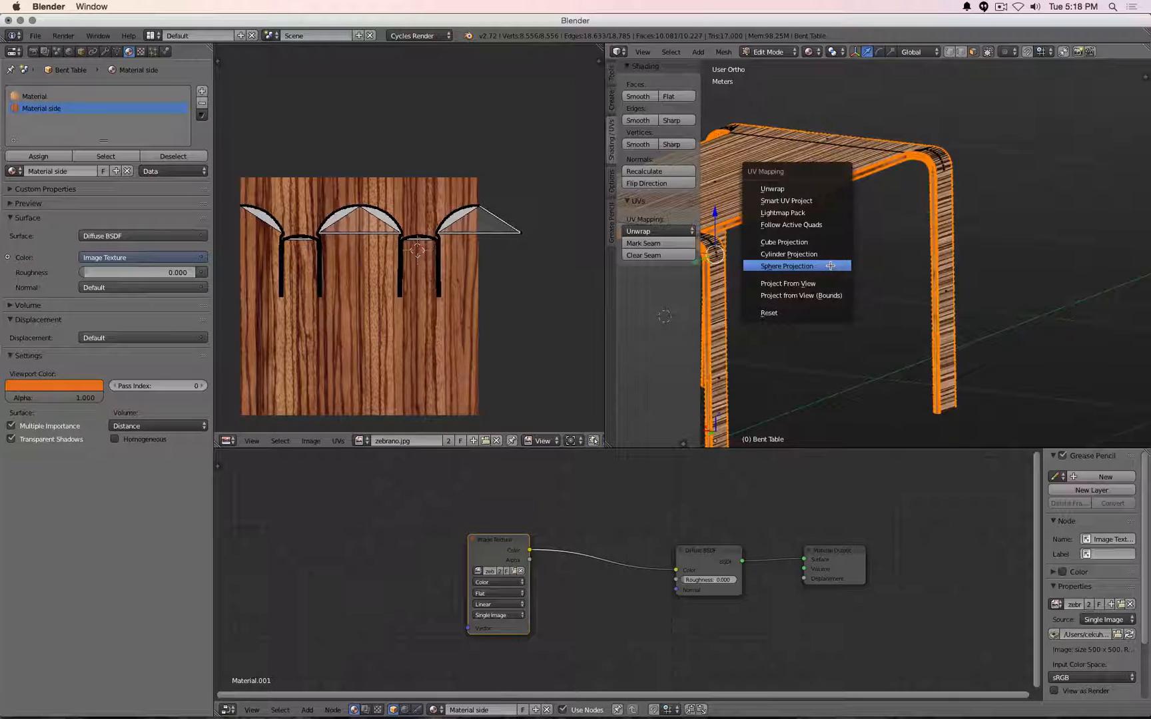
left_click(817, 225)
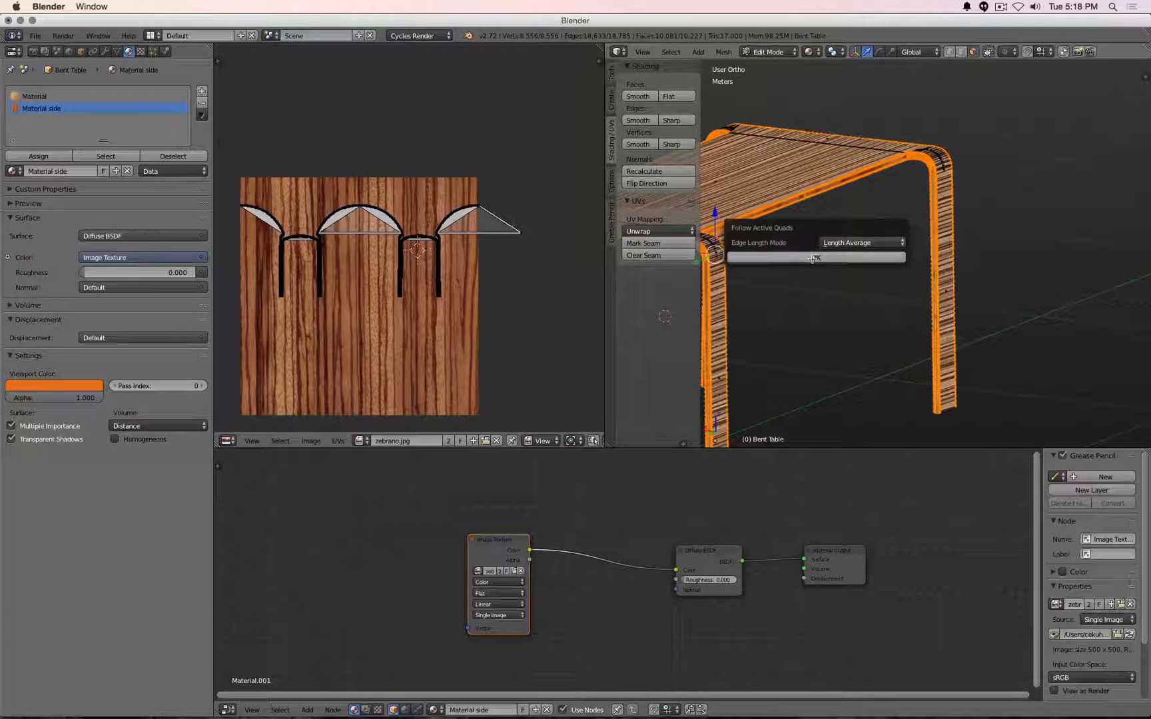
left_click(814, 258)
scroll(377, 193, "up", 5)
scroll(377, 193, "down", 5)
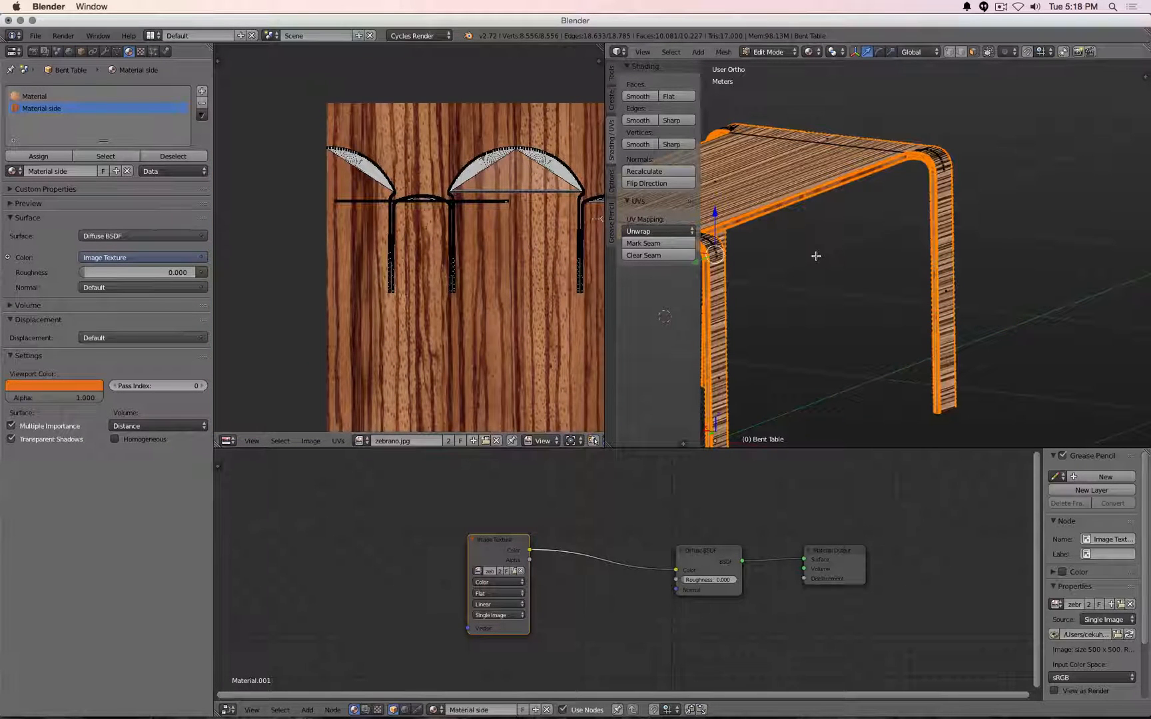
Unwrap the selected edge faces with Smart UV Project at angle limit 66 and island margin 0, and check the resulting islands.
key("u")
left_click(813, 234)
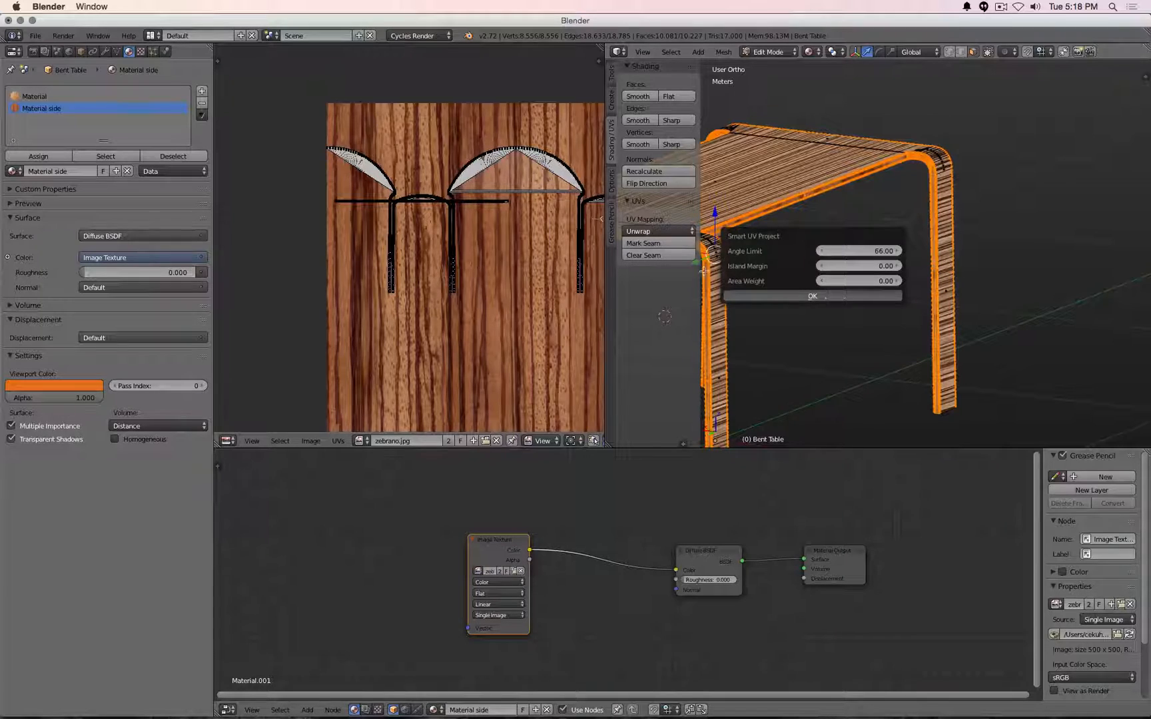
key("Return")
scroll(493, 215, "up", 4)
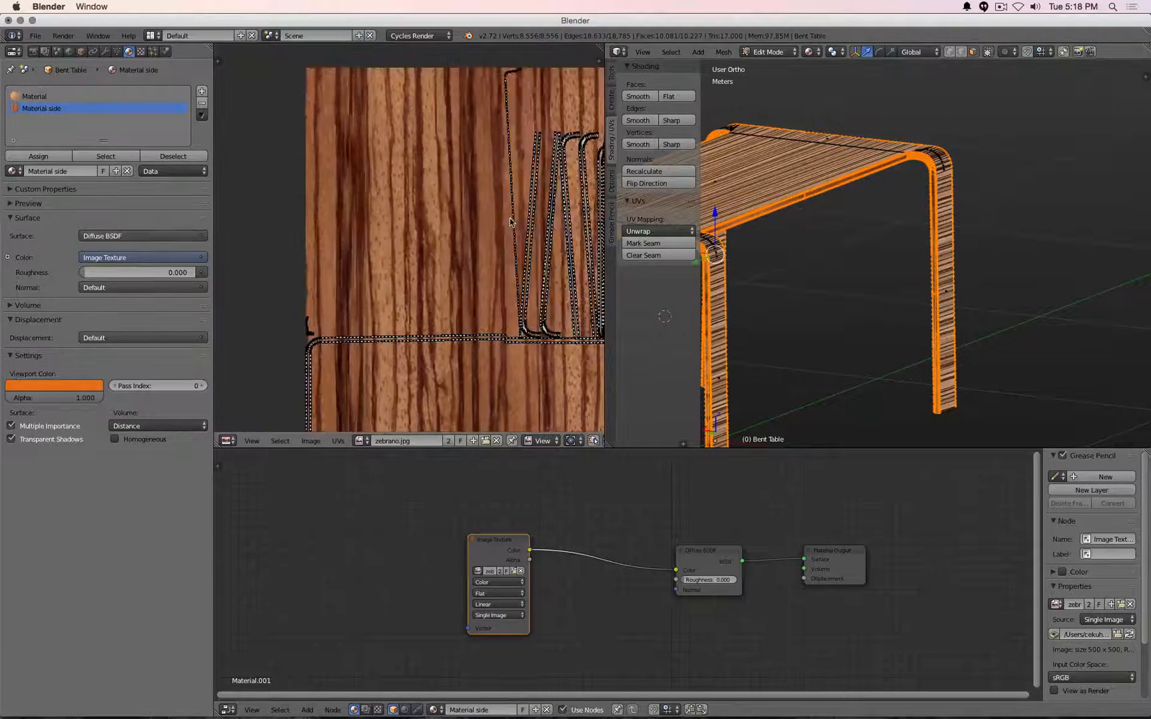
scroll(510, 222, "down", 5)
scroll(538, 225, "up", 4)
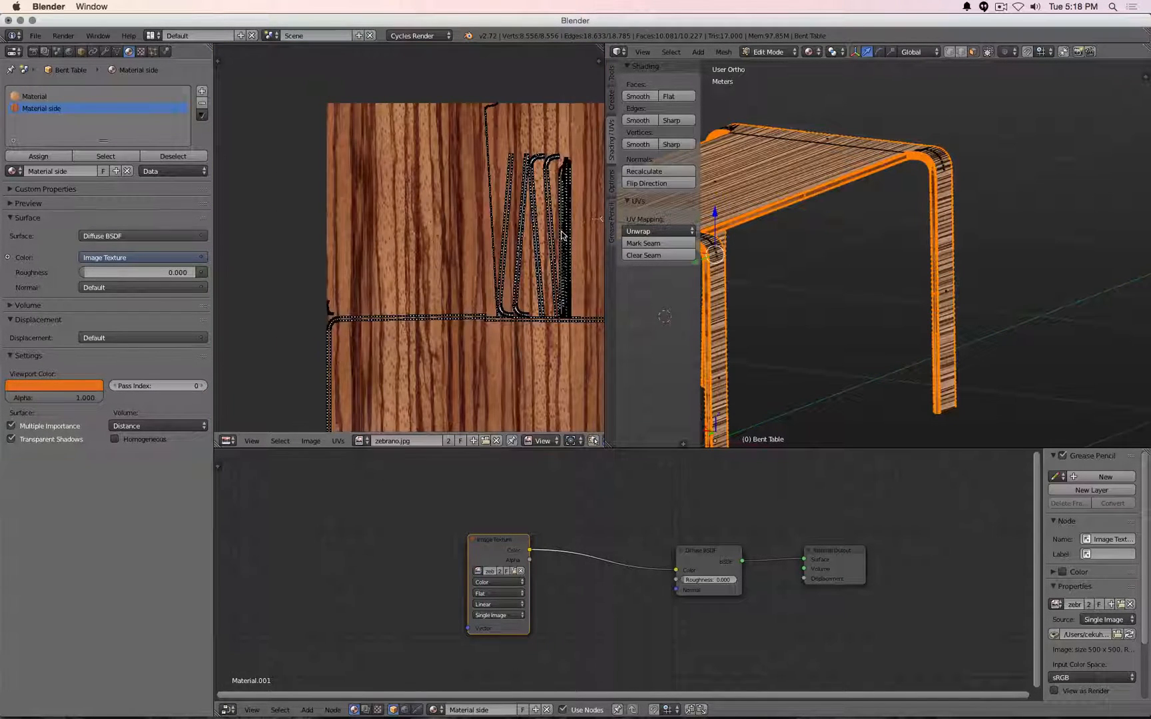
scroll(804, 261, "down", 2)
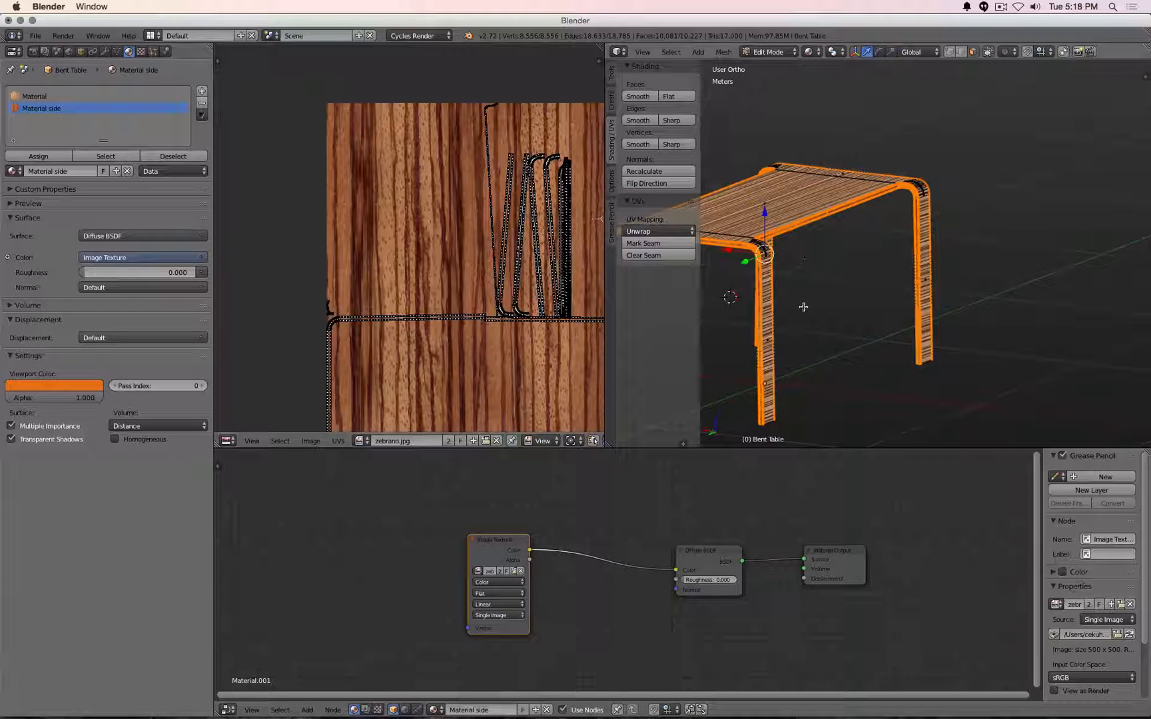
Unwrap the selected edge faces with the standard Unwrap method while in the front view.
key("KP_1")
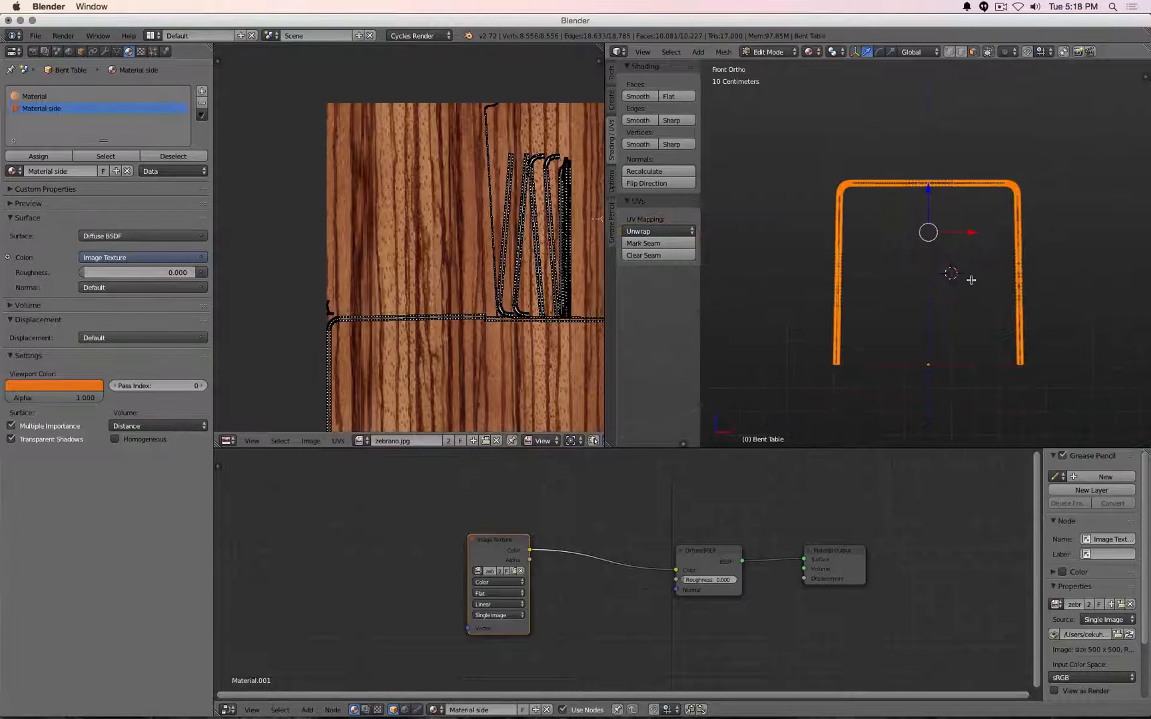
key("KP_3")
key("KP_1")
key("u")
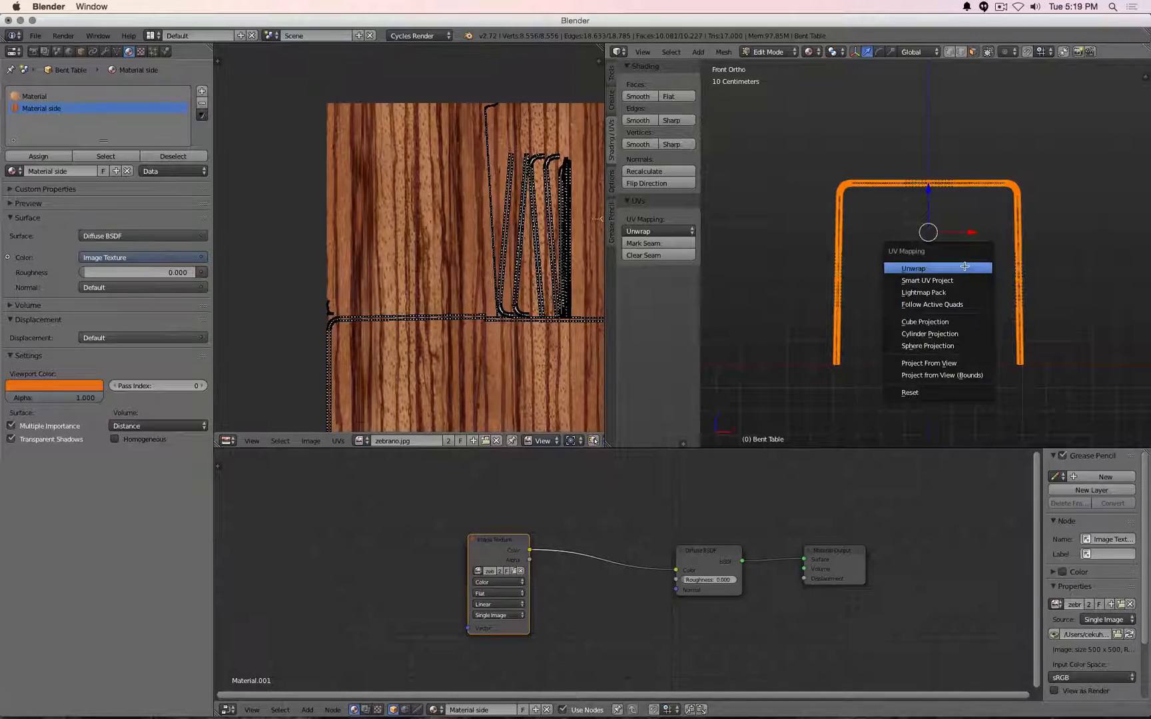
left_click(964, 266)
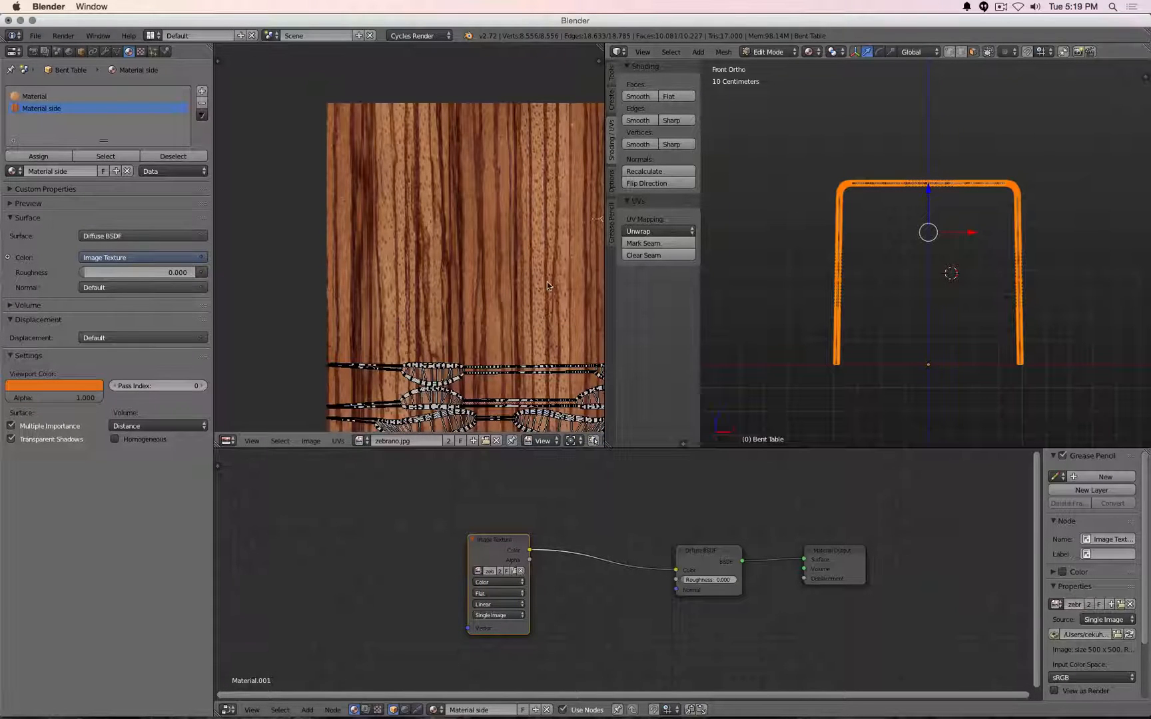
scroll(547, 282, "up", 2)
scroll(465, 165, "down", 3)
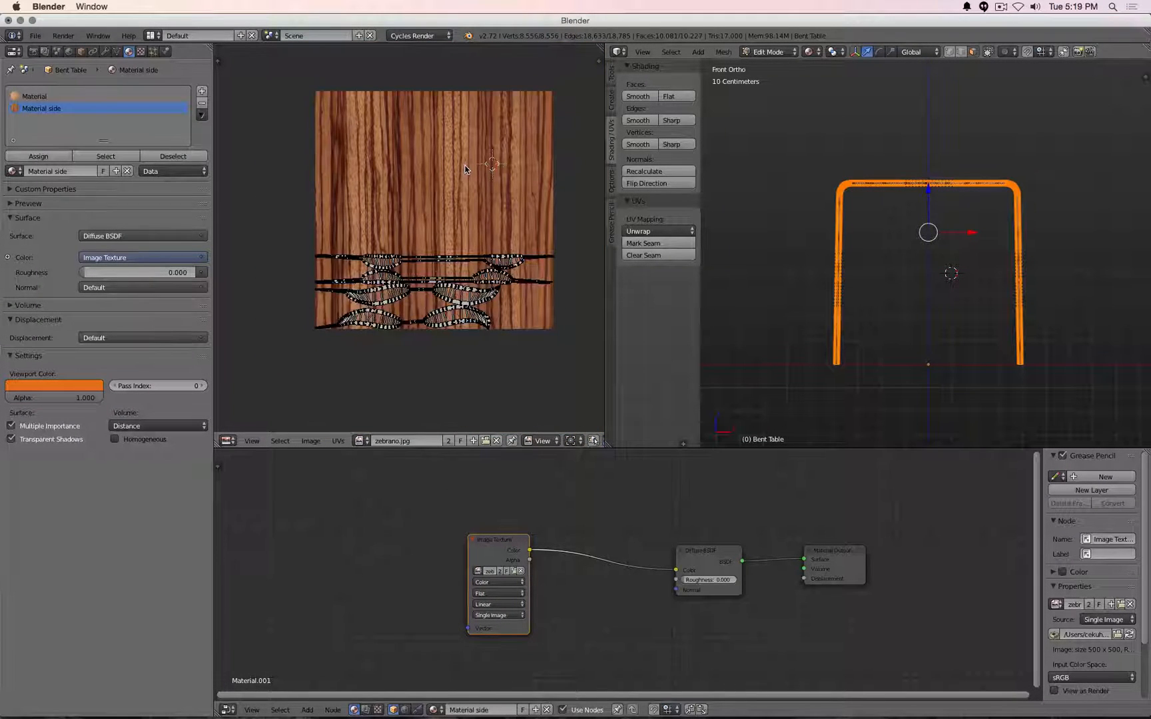
Select all edge UVs, rotate them 90 degrees and move them up over the zebrano image.
type("ar90")
key("Return")
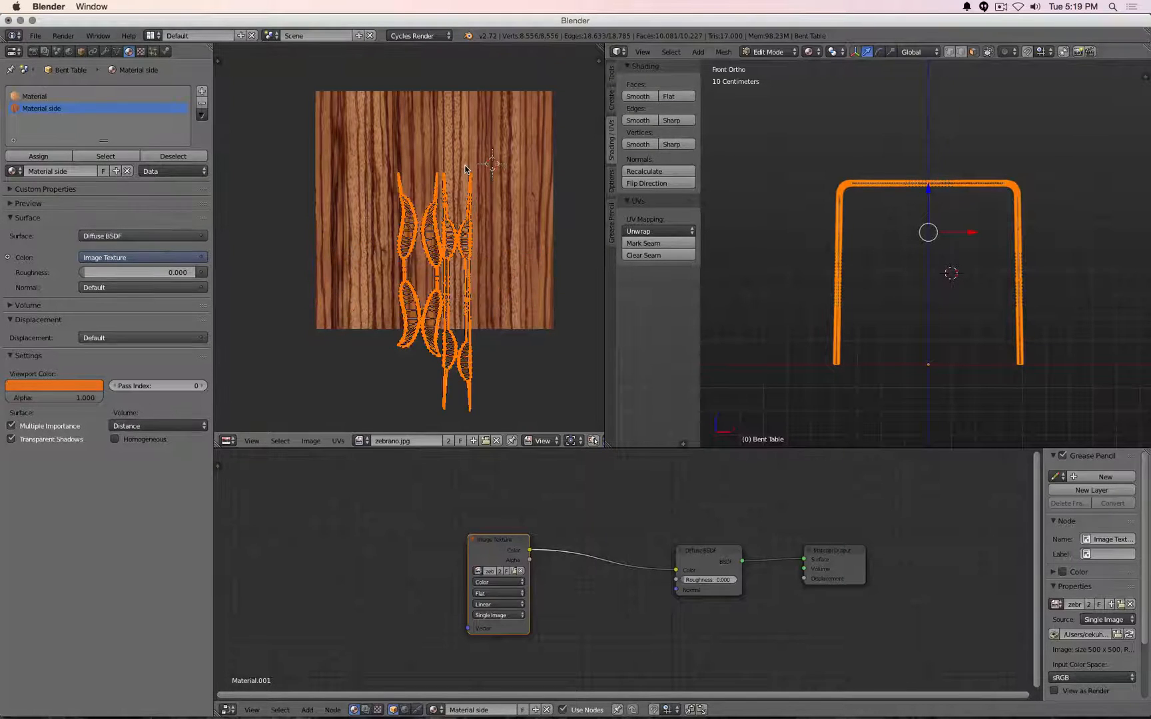
key("g")
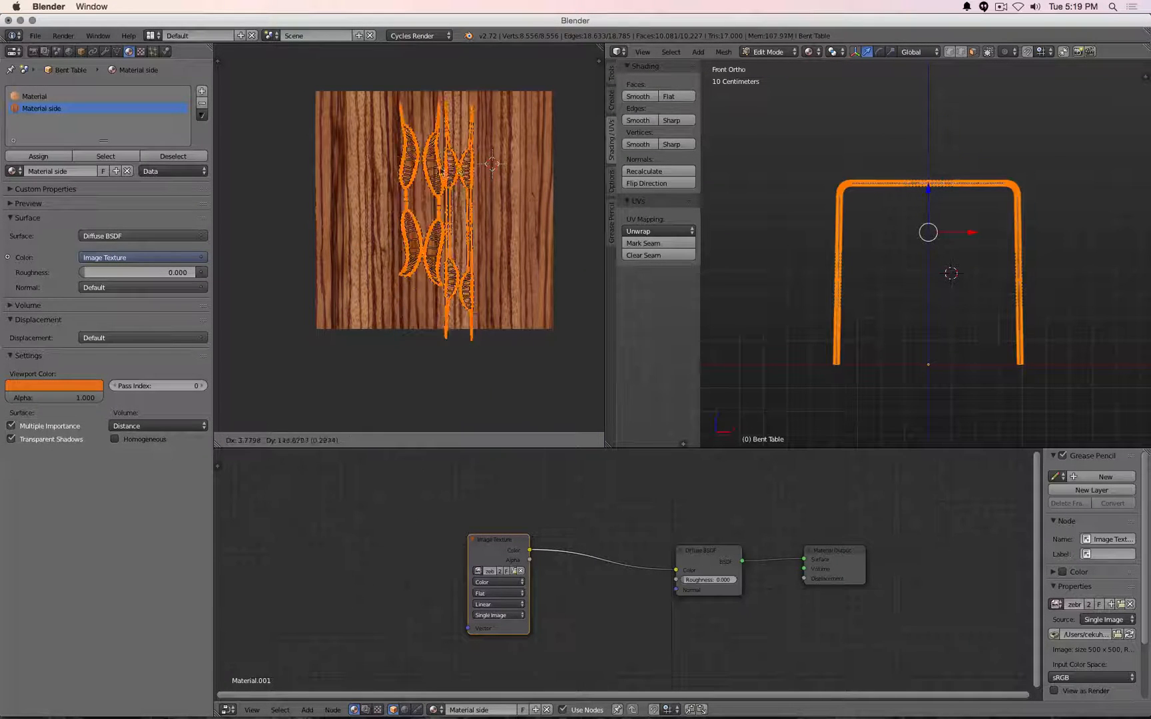
left_click(446, 177)
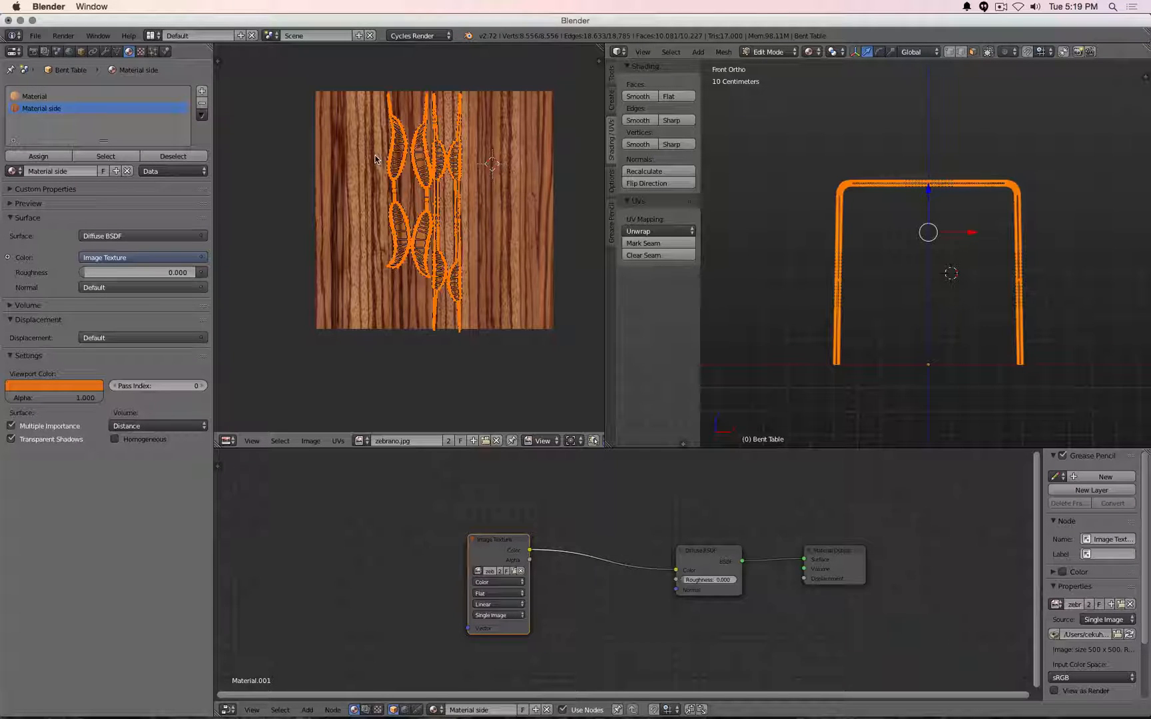
Switch to Object Mode with solid shading and inspect the whole bent table from several angles.
key("Tab")
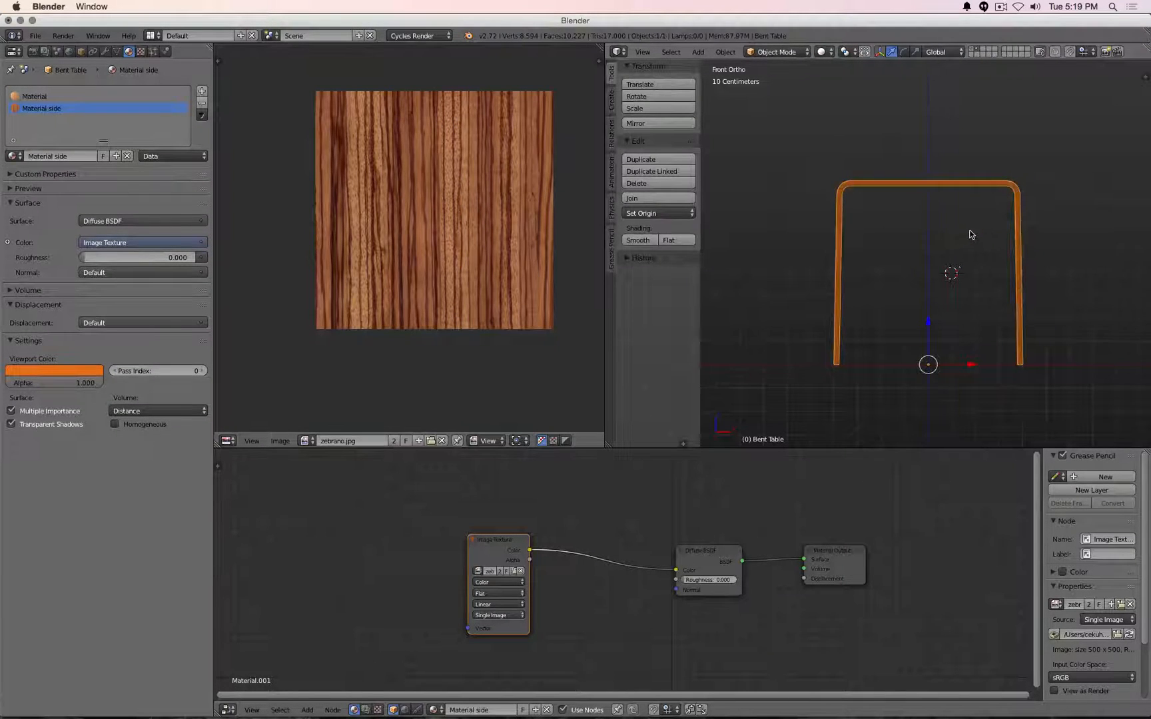
middle_click_drag(971, 234, 937, 257)
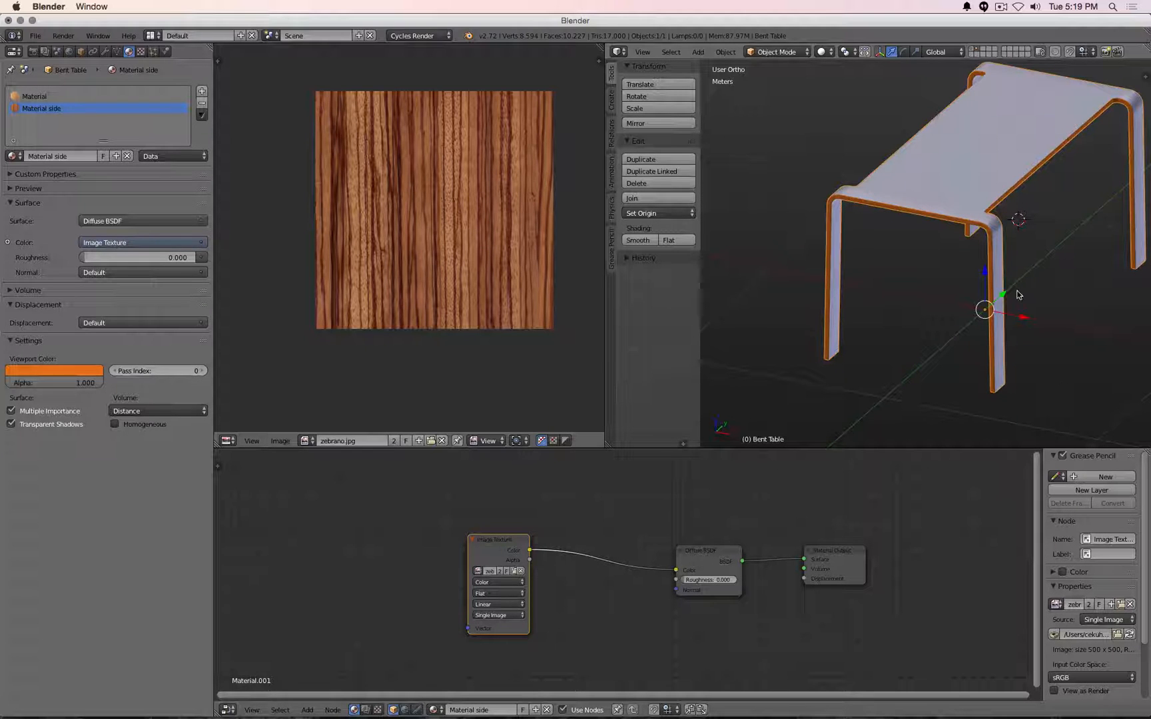
middle_click_drag(1017, 292, 969, 302, "shift")
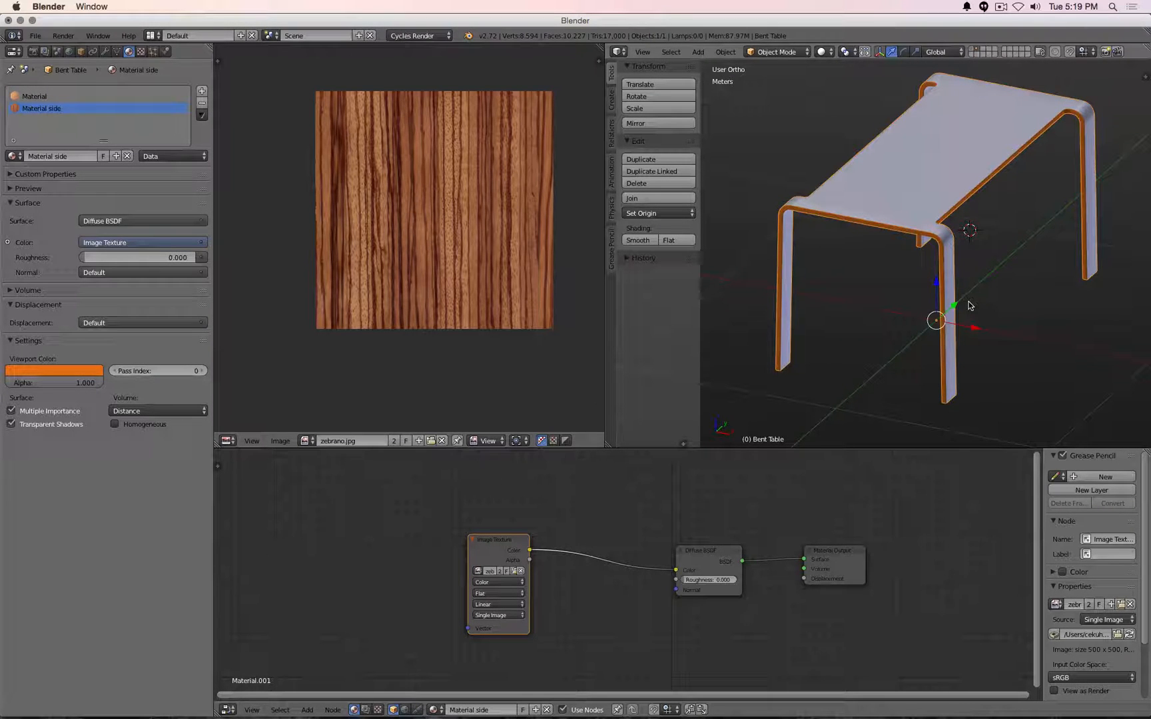
middle_click_drag(886, 322, 876, 299)
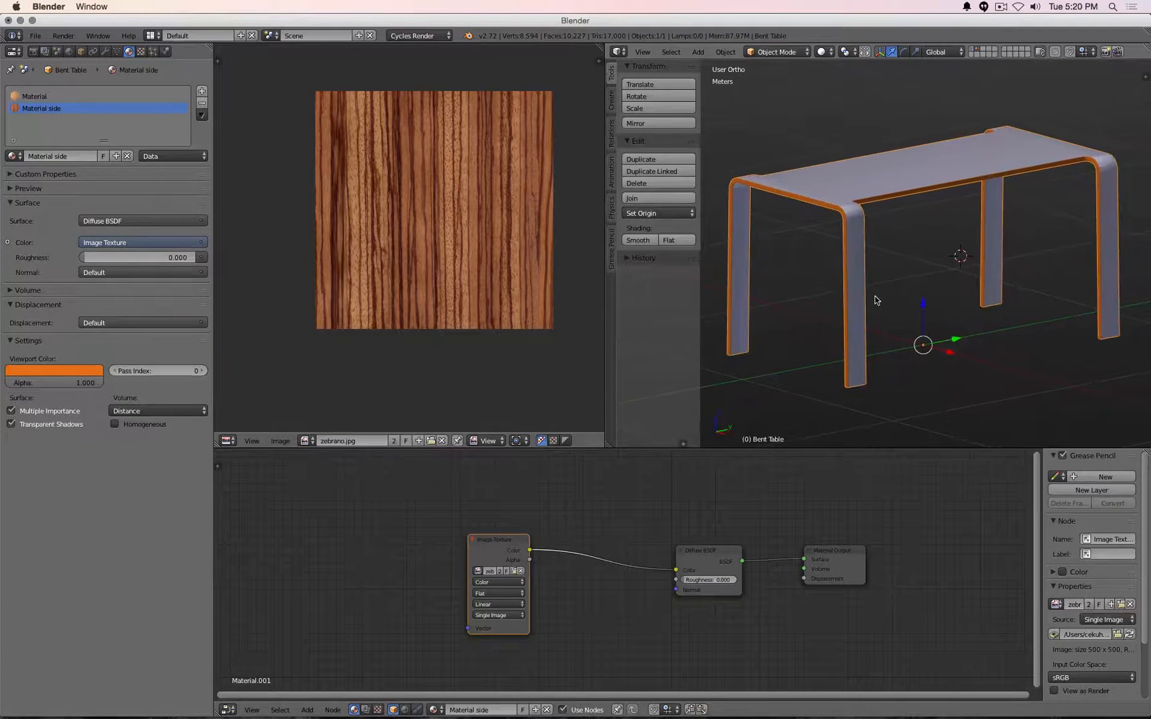